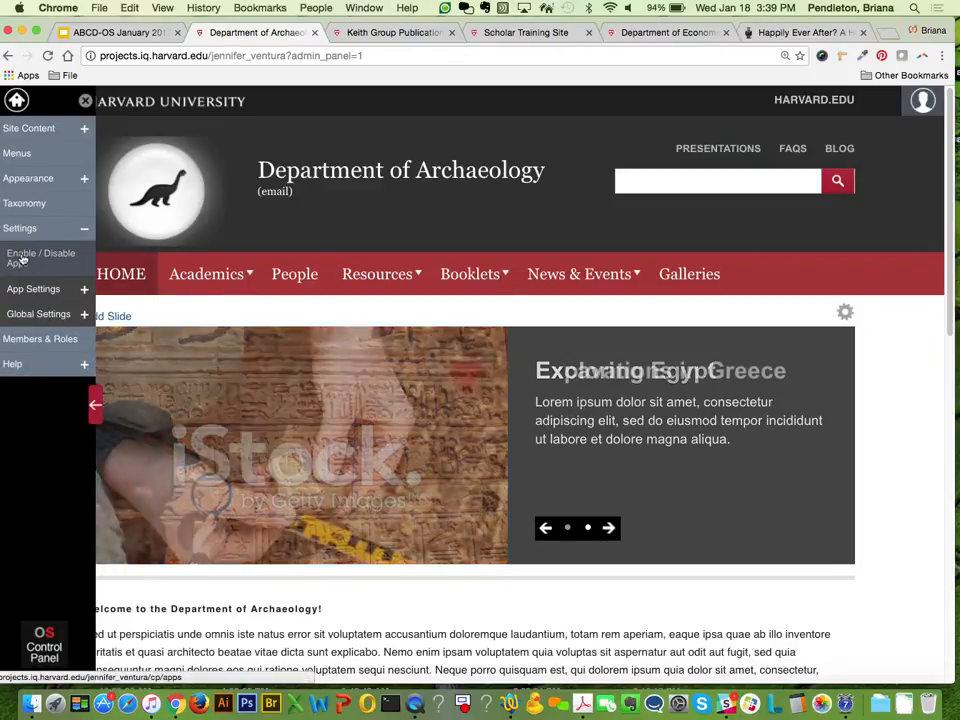
- Open the Enable / Disable Apps page and view the visibility choices for the Publications app
click(18, 259)
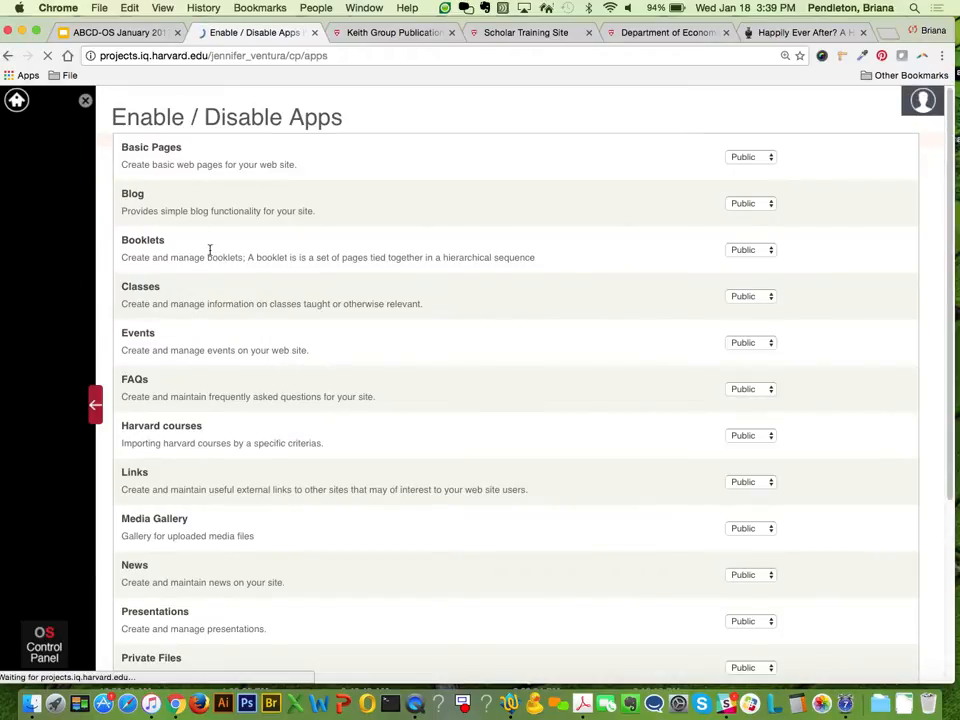
scroll(210, 254, down, 1)
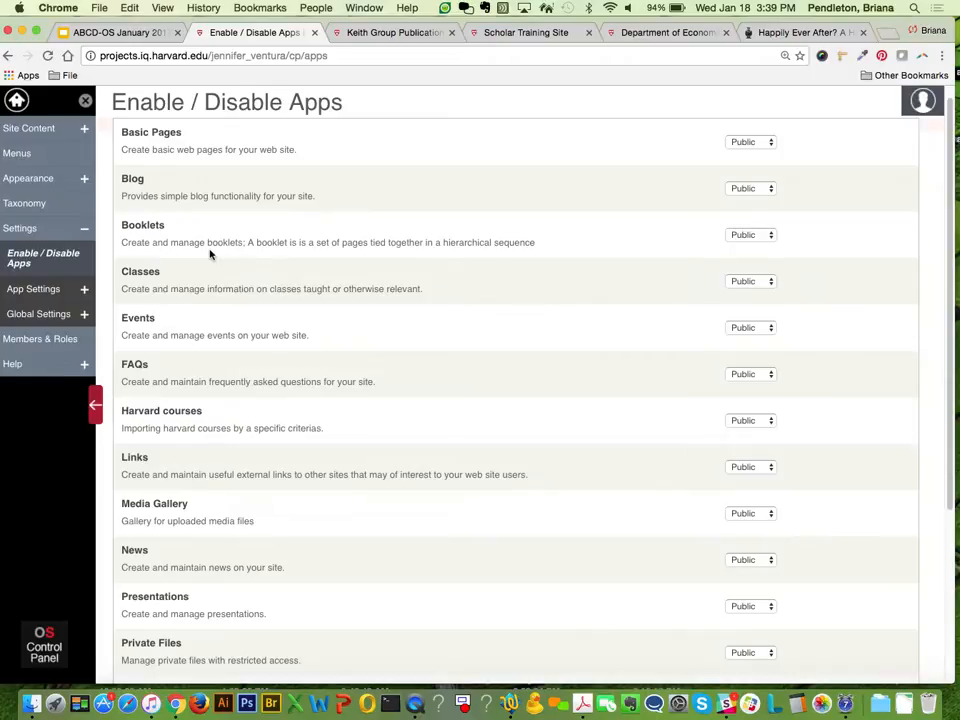
scroll(210, 254, down, 5)
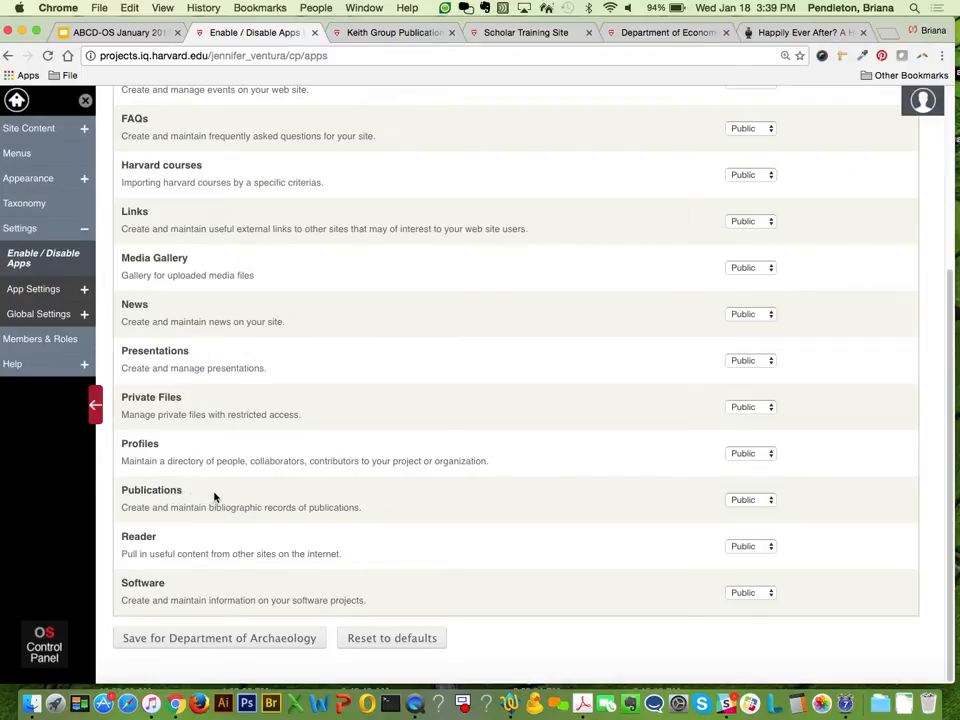
click(746, 499)
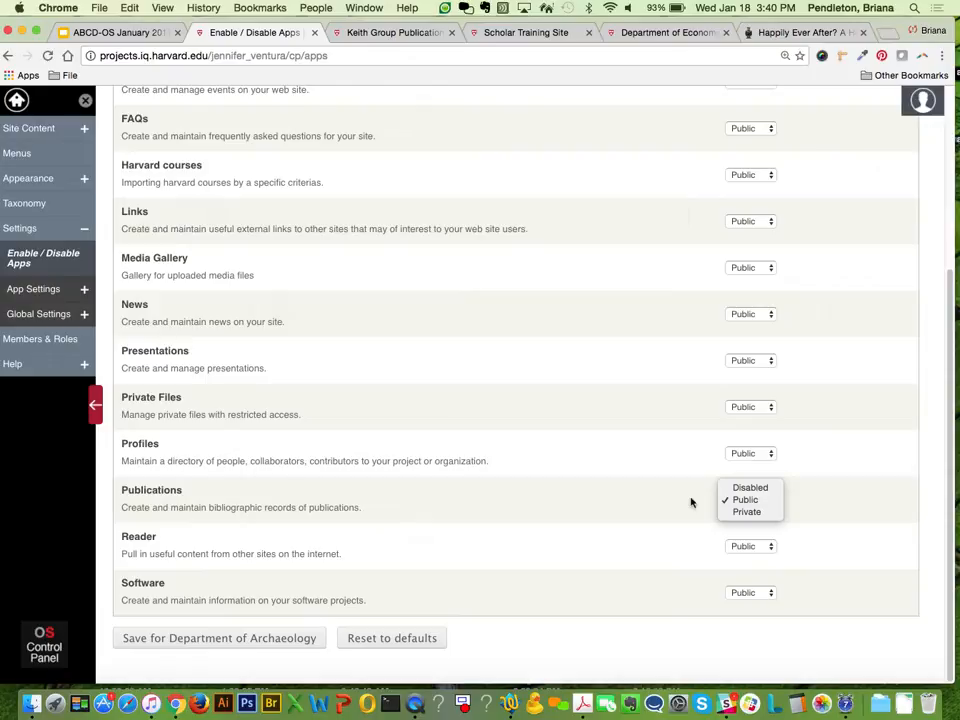
- Switch to the ABCD-OS January 2017 presentation and show the Settings slide listing the five options
click(133, 37)
click(128, 35)
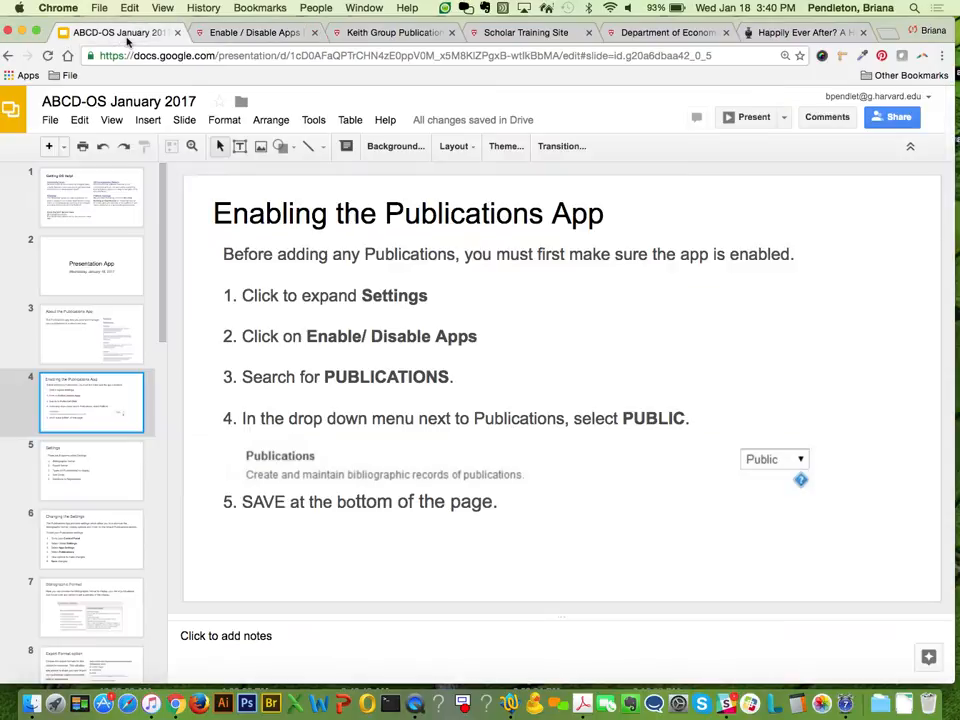
click(71, 467)
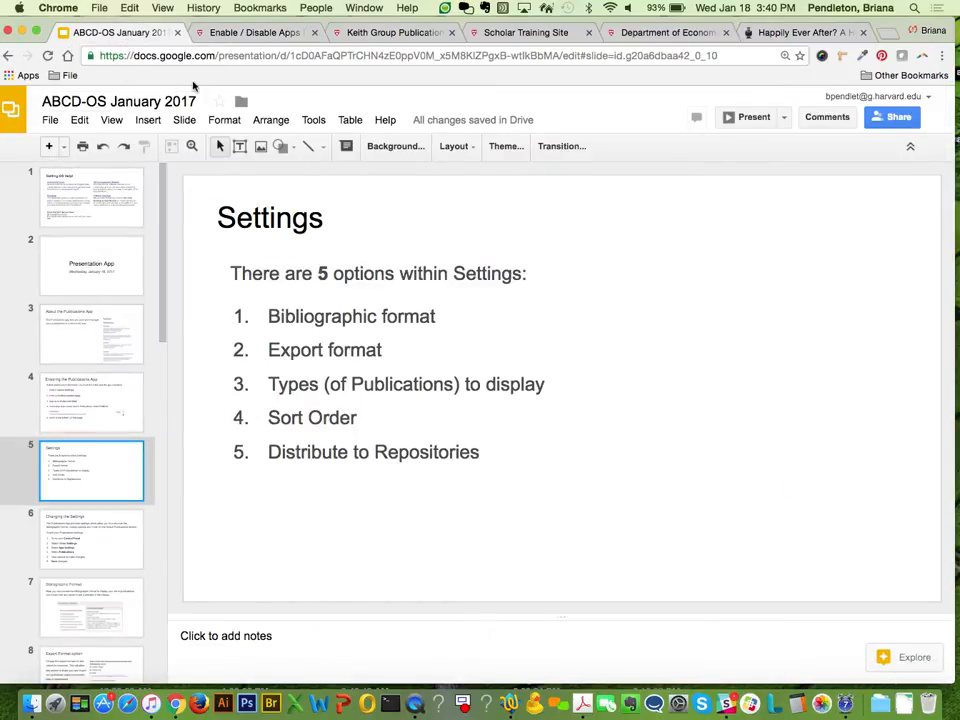
- Return to the Department of Archaeology site and open the app settings for Publications
click(218, 36)
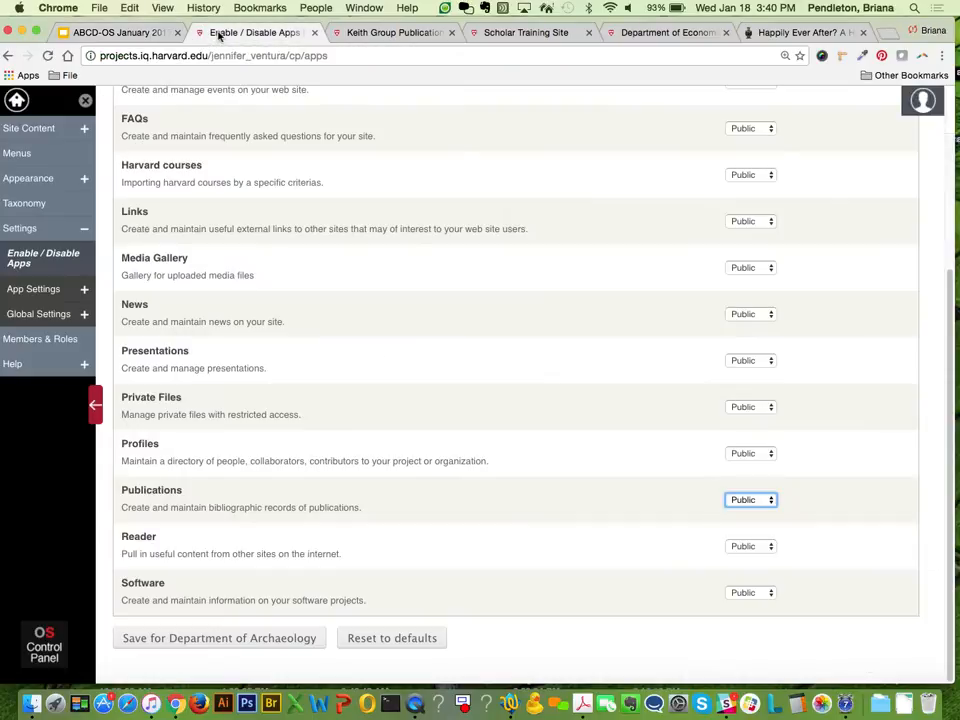
click(31, 291)
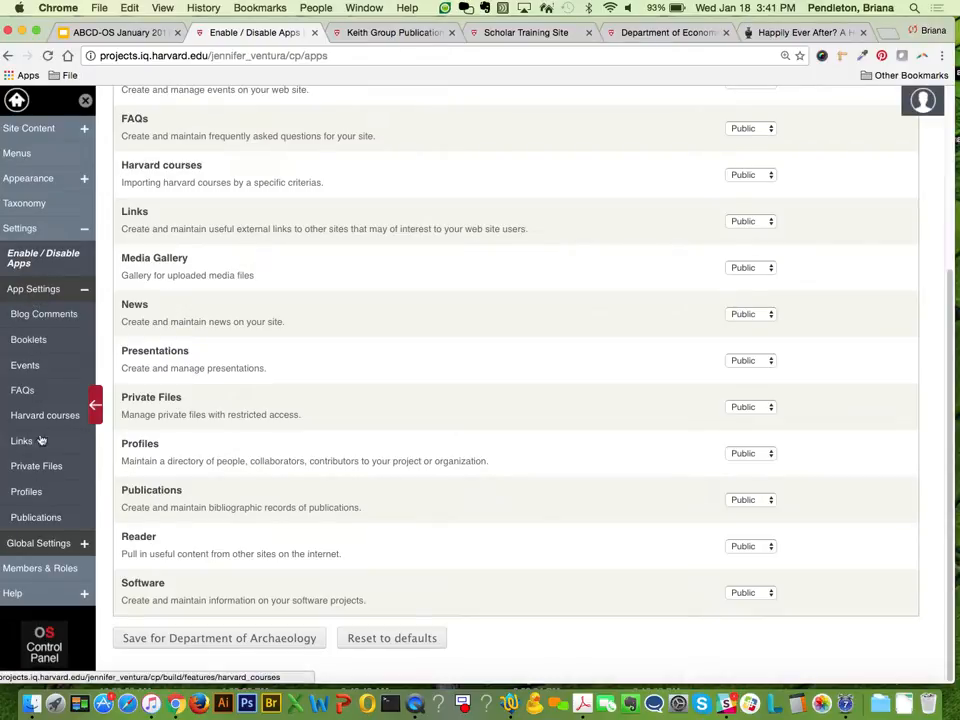
click(45, 518)
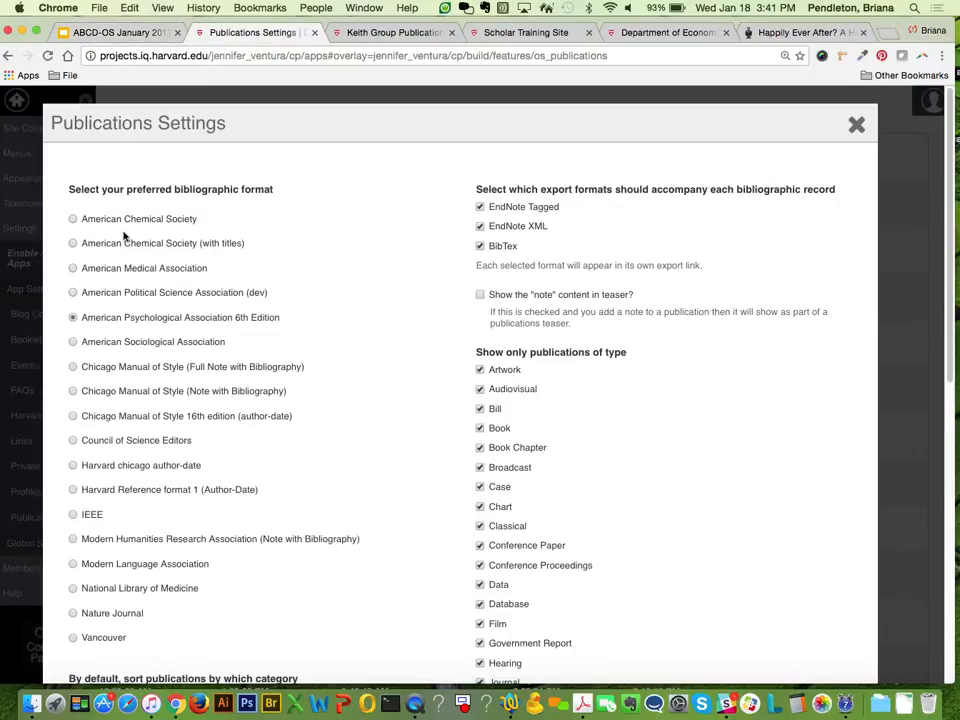
- Preview the citation examples of several bibliographic formats, including American Chemical Society, American Medical Association and Modern Language Association
scroll(124, 236, down, 1)
mouse_move(161, 189)
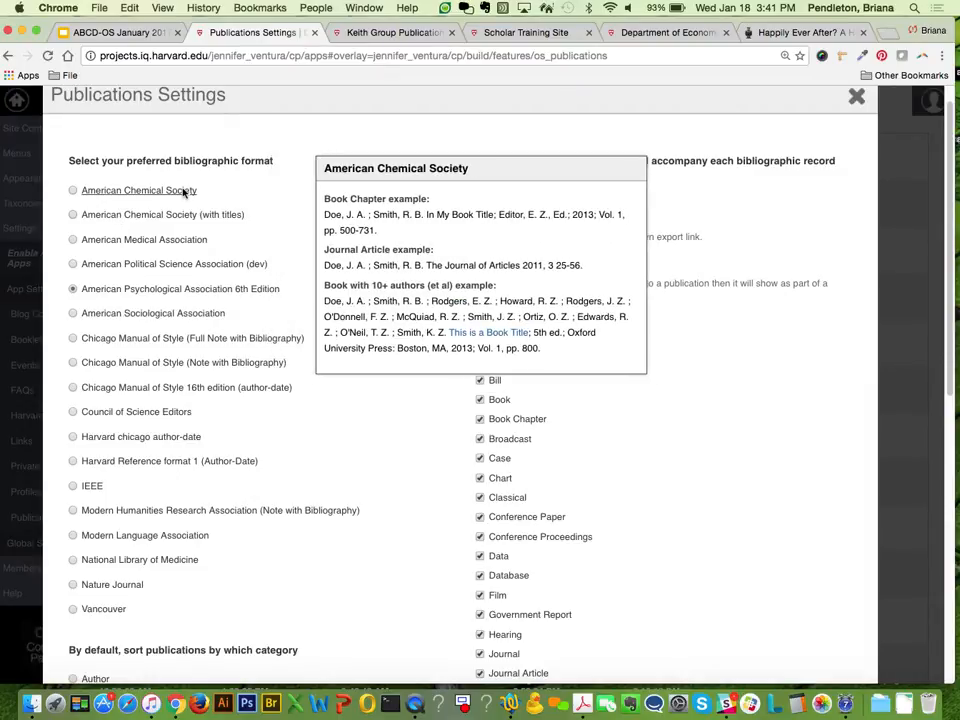
mouse_move(185, 219)
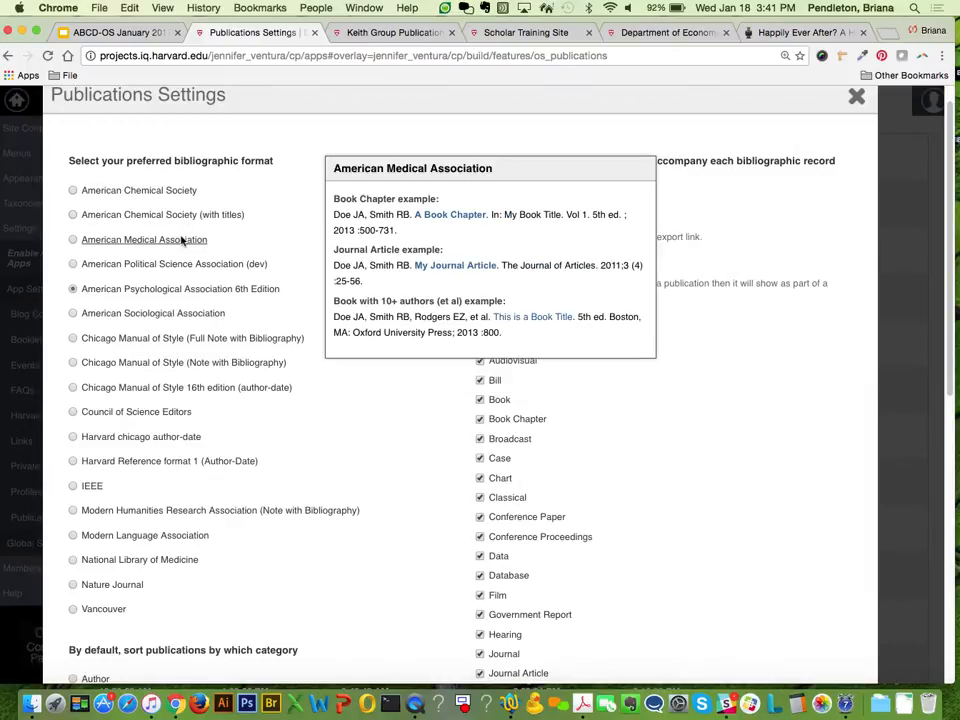
mouse_move(184, 266)
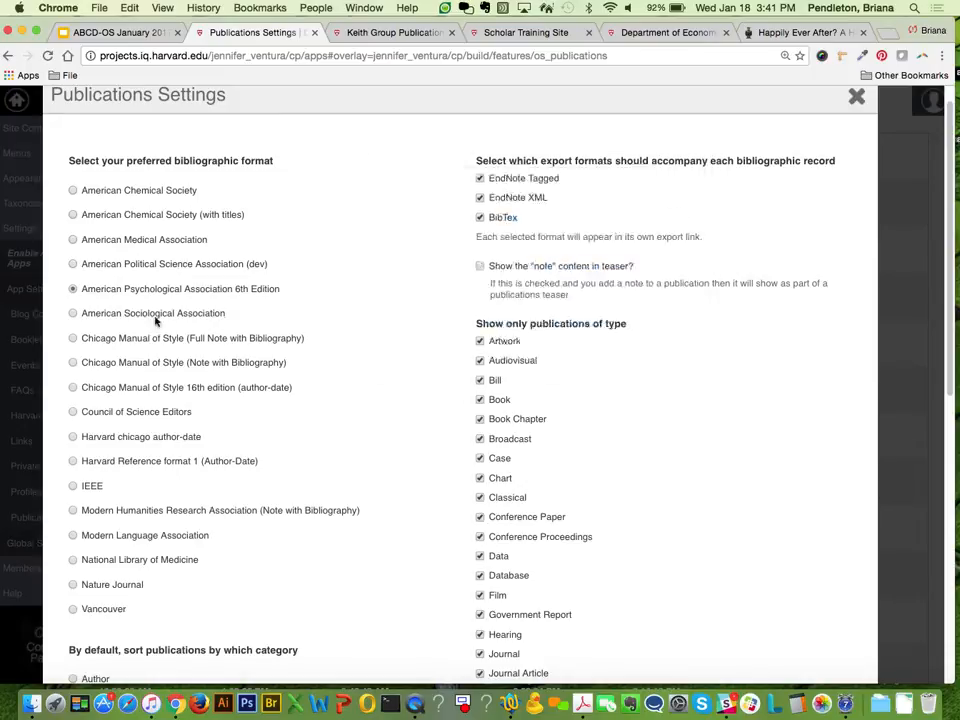
mouse_move(131, 535)
- Examine the default sort category and sort order options for publications, then the export format options
scroll(131, 535, down, 4)
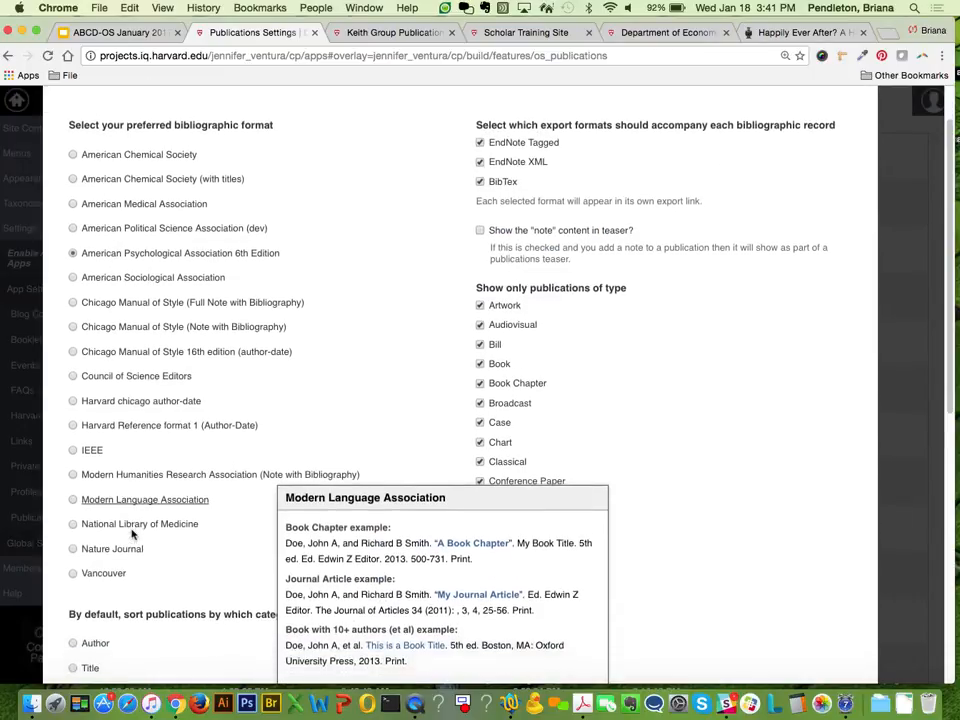
scroll(176, 514, down, 2)
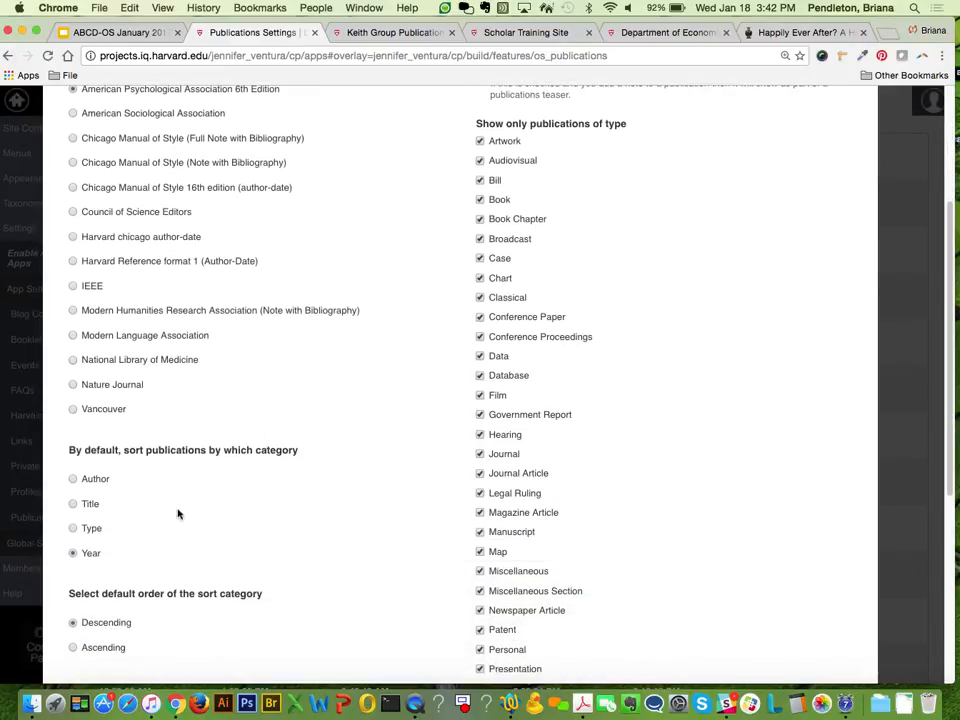
scroll(195, 510, down, 3)
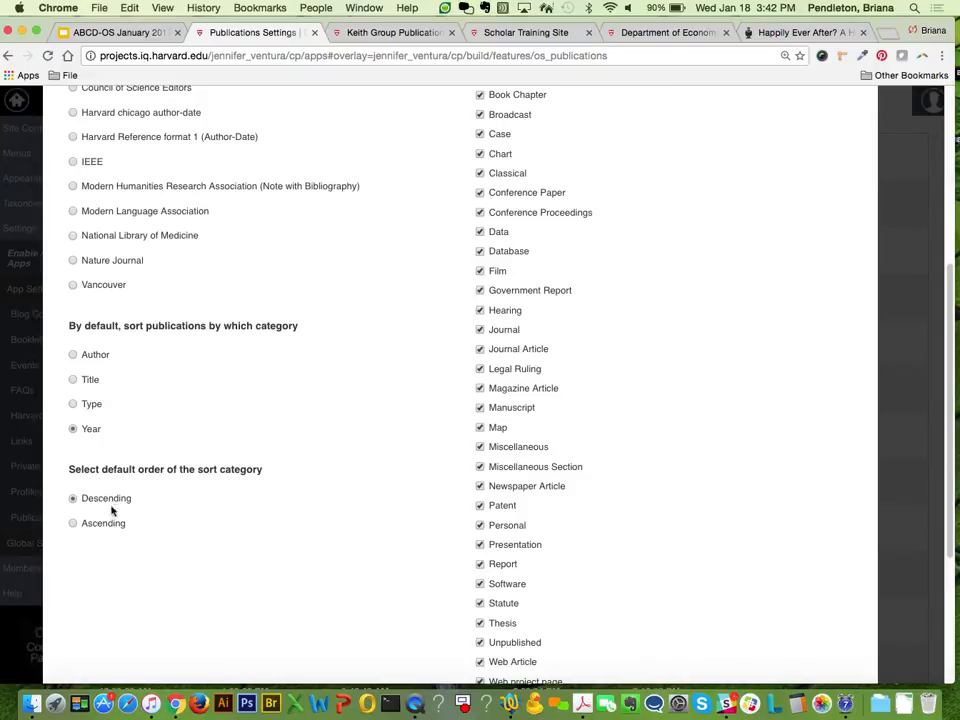
scroll(114, 521, up, 1)
scroll(114, 521, up, 5)
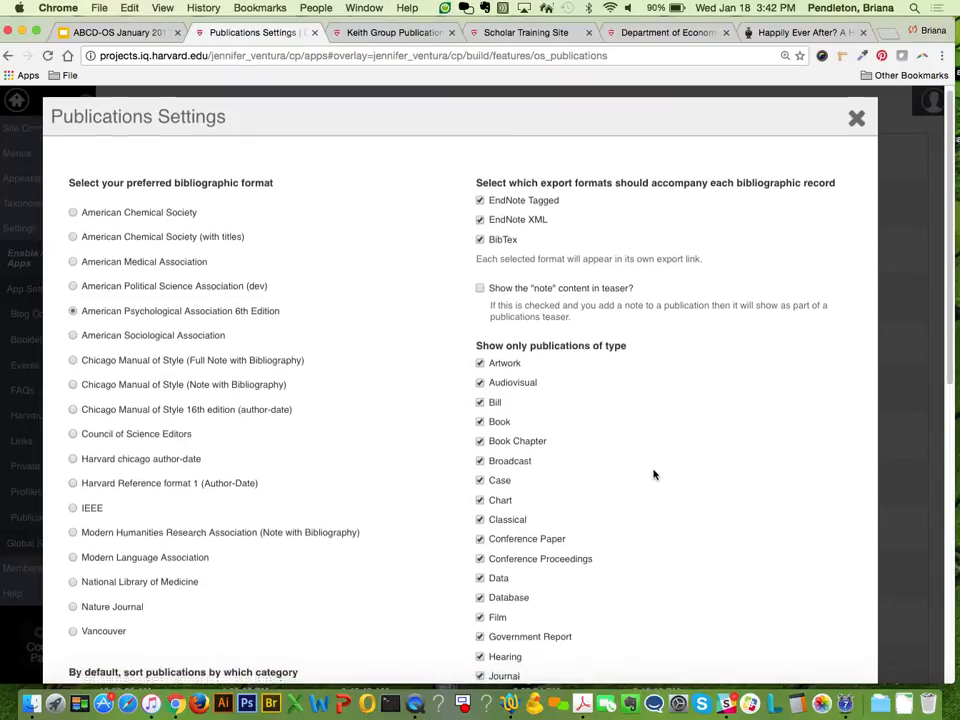
- Review the publication types that can be displayed, the short URL option and the save choices in Publications Settings
scroll(654, 471, down, 4)
scroll(654, 474, down, 1)
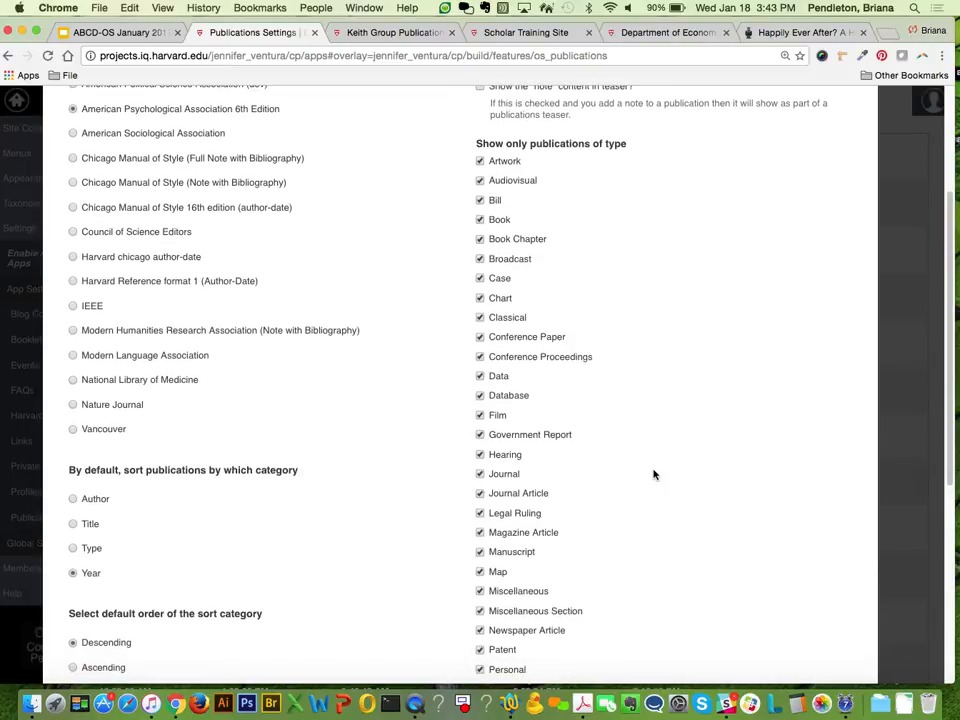
scroll(654, 474, down, 2)
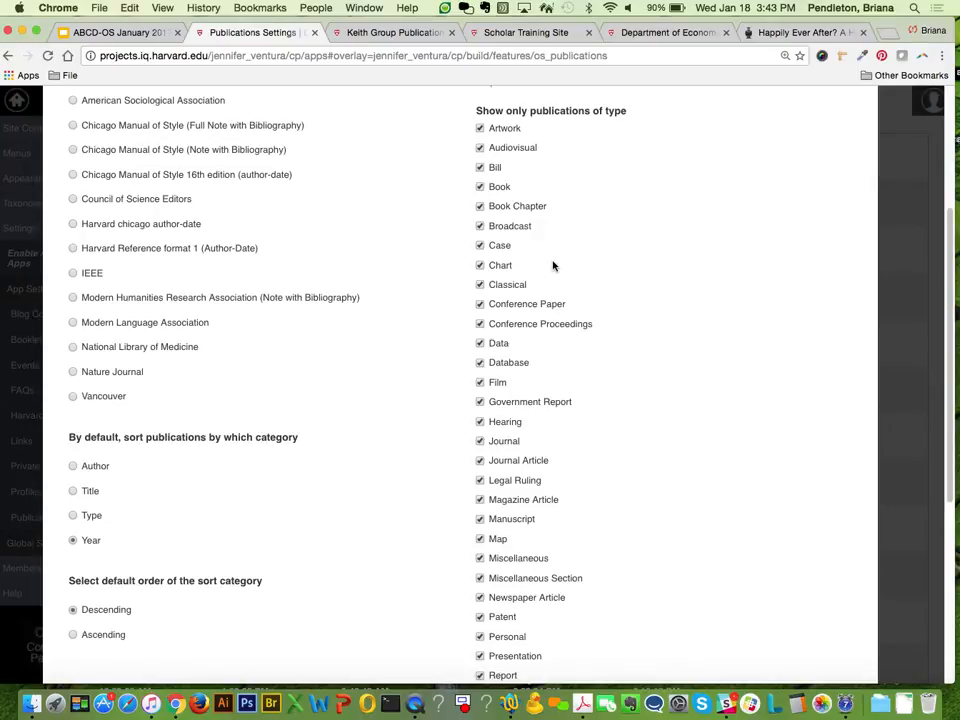
scroll(553, 265, down, 5)
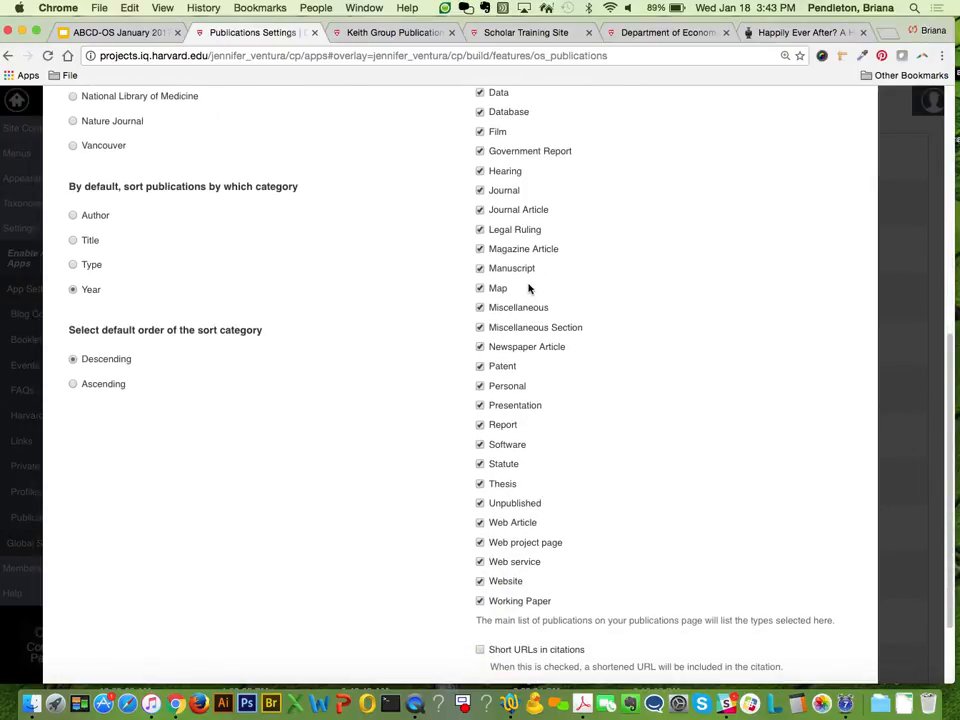
scroll(534, 278, down, 3)
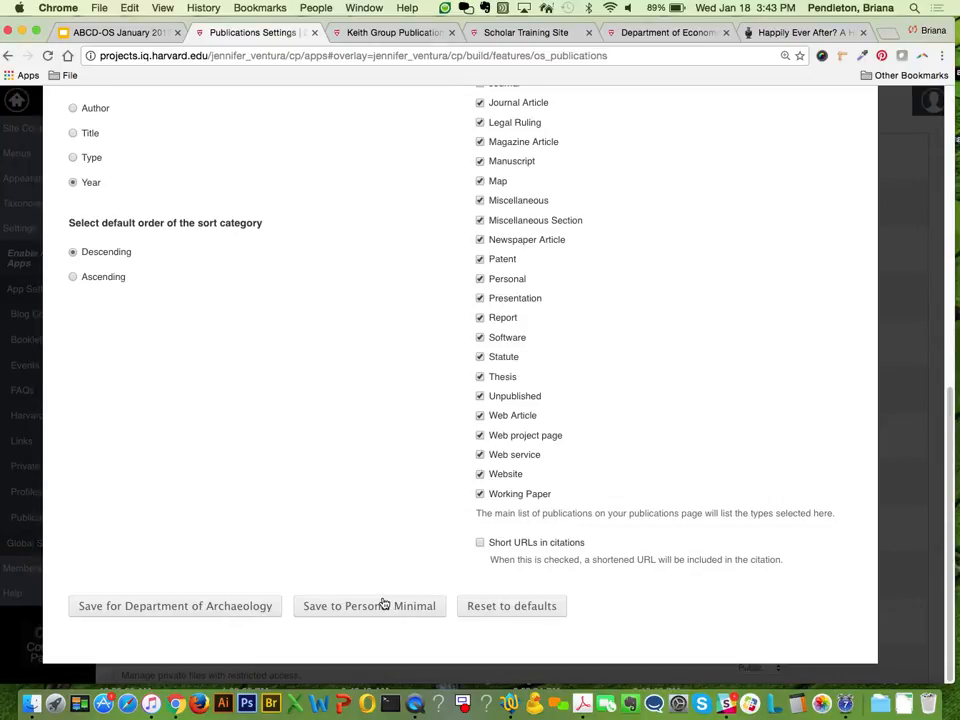
scroll(384, 604, up, 3)
scroll(375, 653, up, 5)
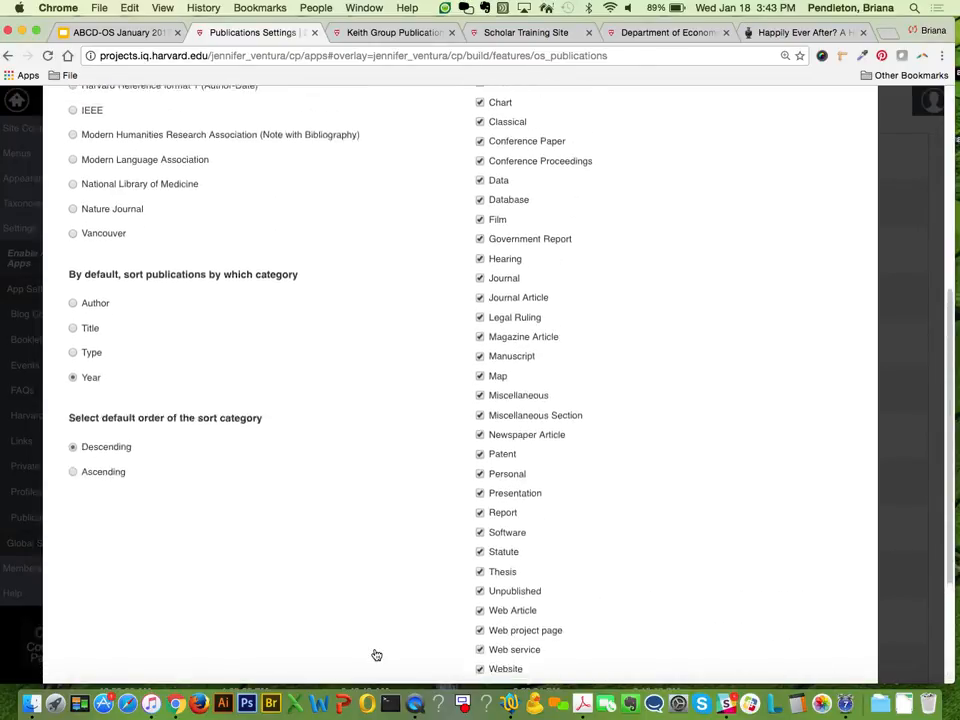
scroll(376, 655, up, 5)
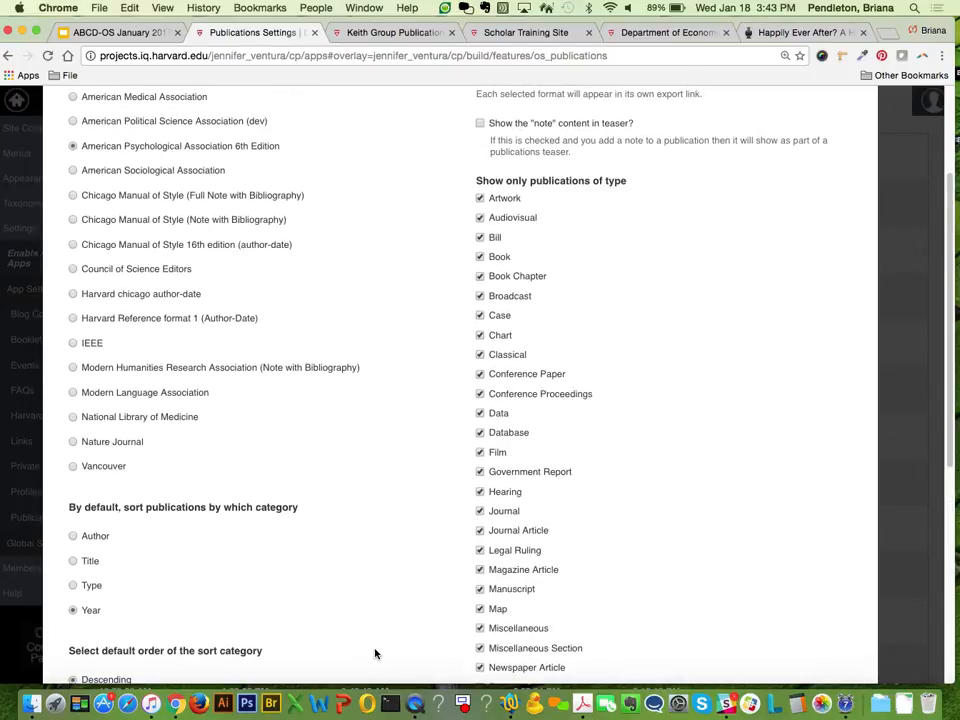
scroll(375, 653, up, 2)
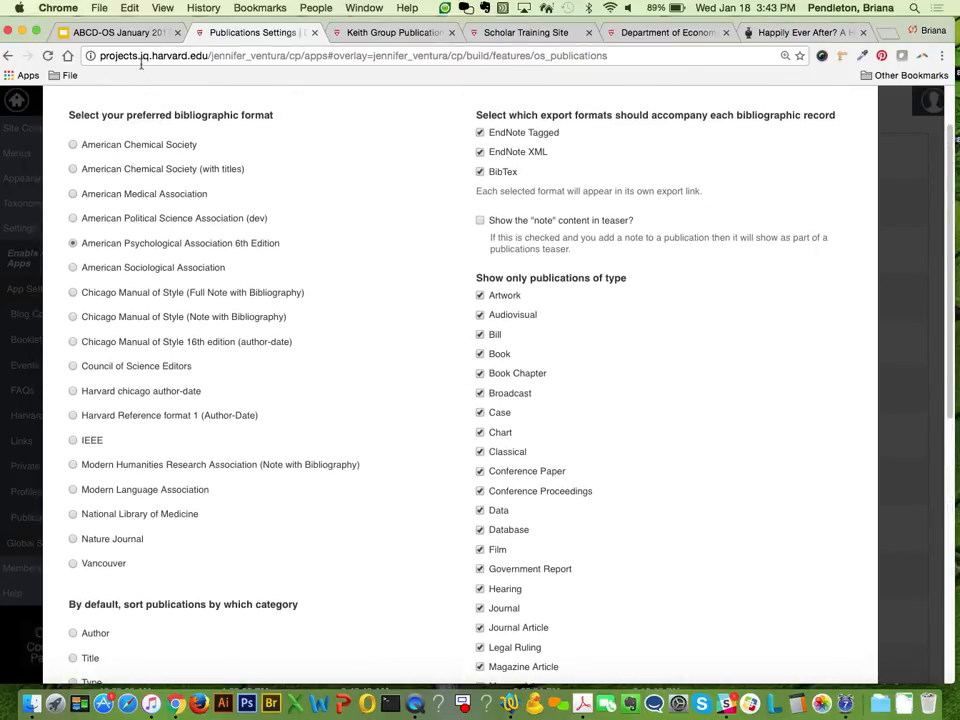
- Go through the presentation's slides from Changing the Settings to Distribute to Repositories
click(134, 33)
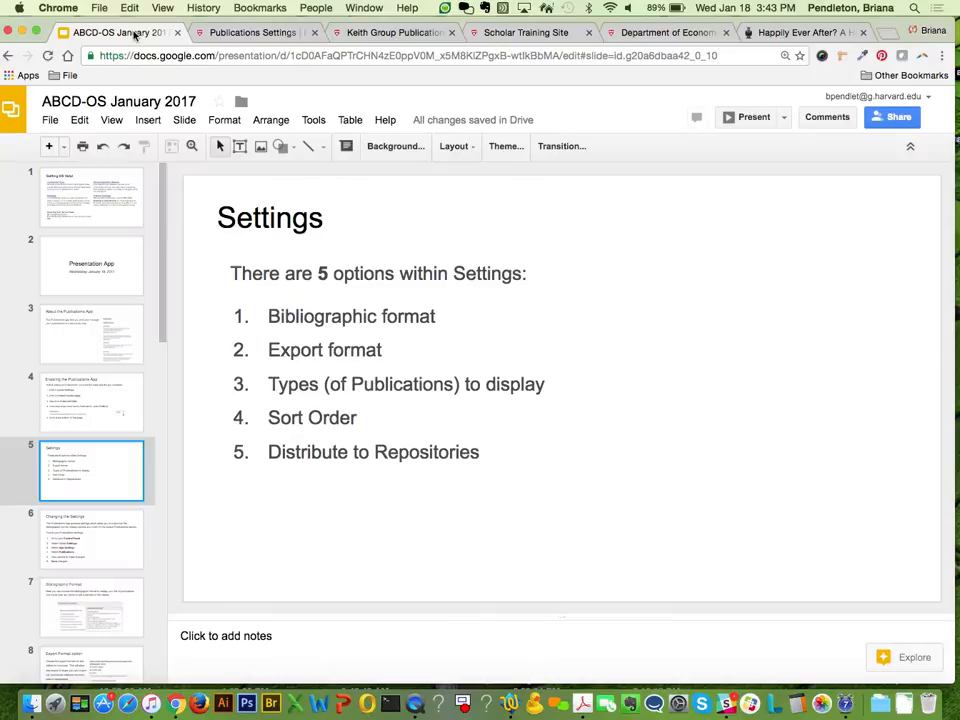
click(115, 540)
key(Down)
key(Down)
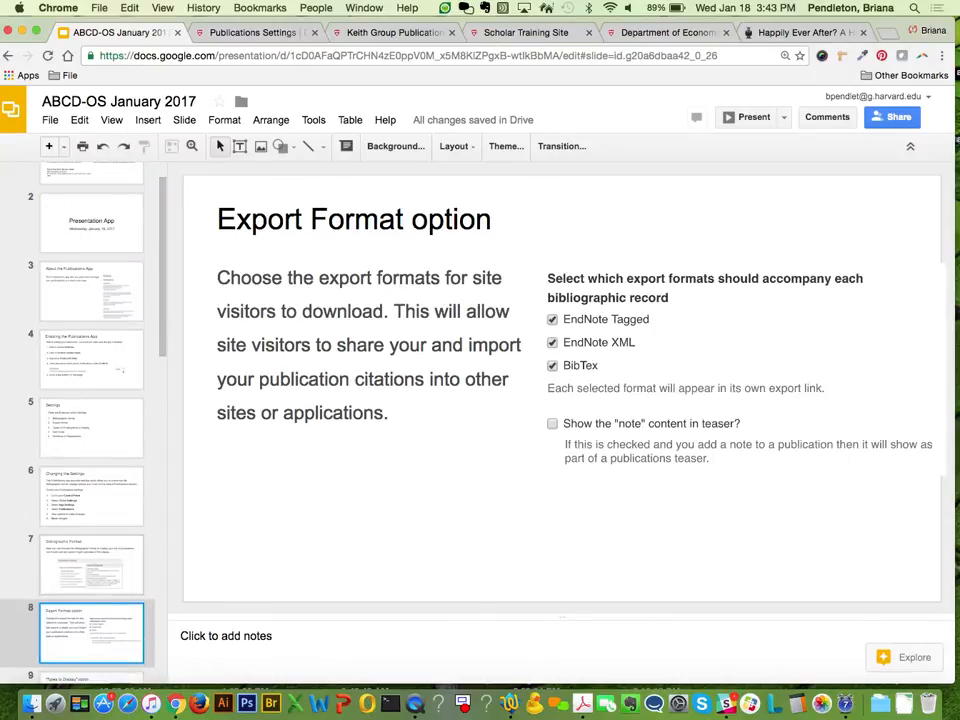
key(Down)
key(Down)
key(Down)
key(Down)
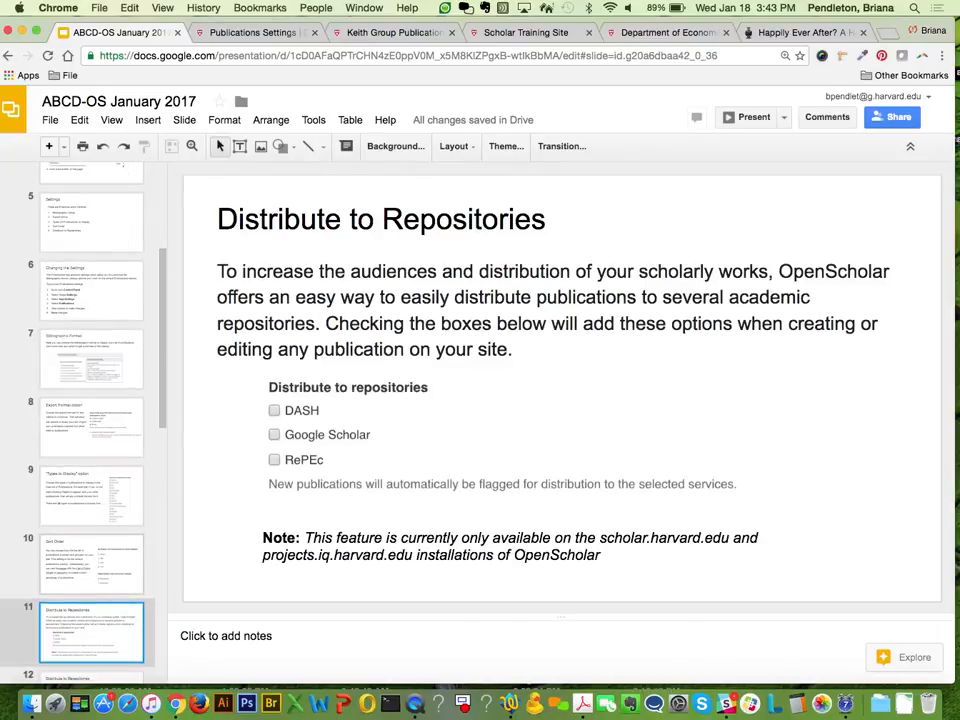
key(Up)
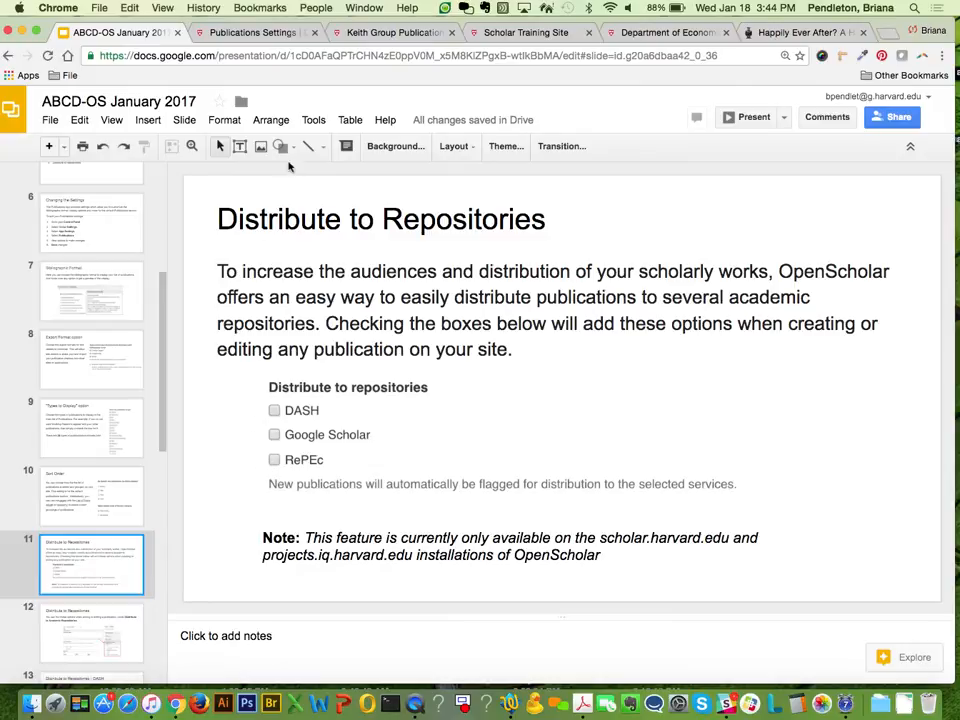
- Open the Publications app settings on the Scholar Training Site and view the Distribute to repositories options
click(252, 36)
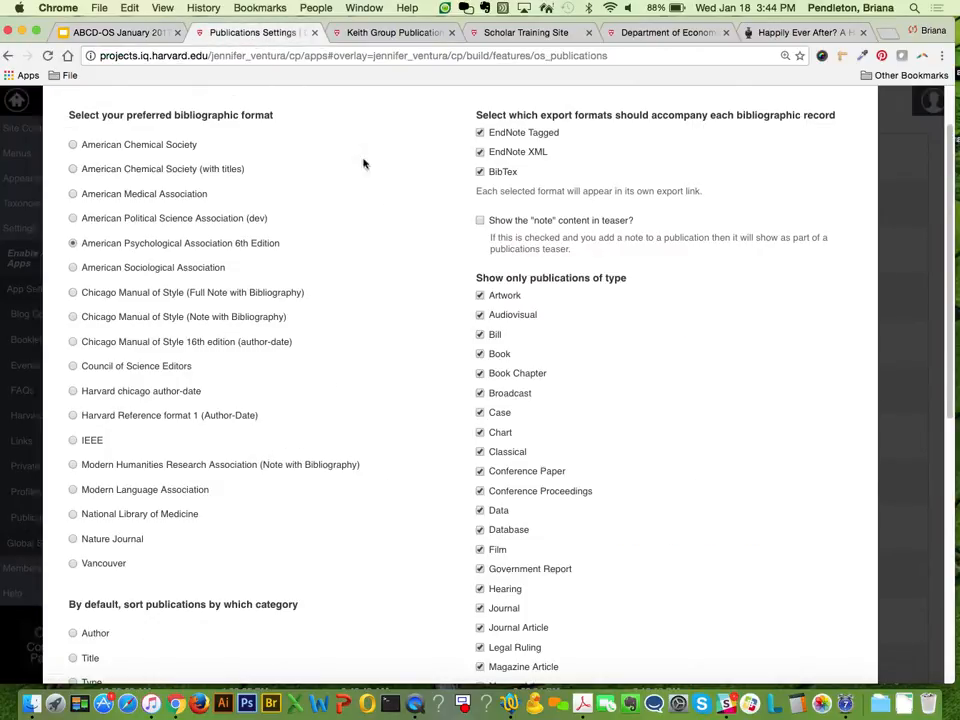
click(530, 33)
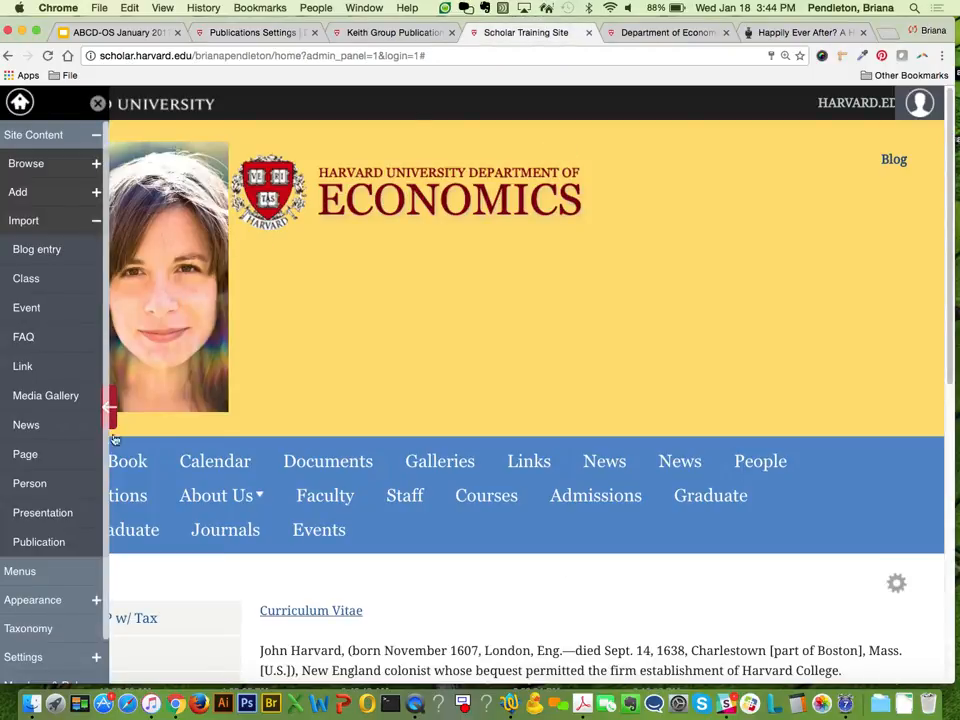
click(53, 546)
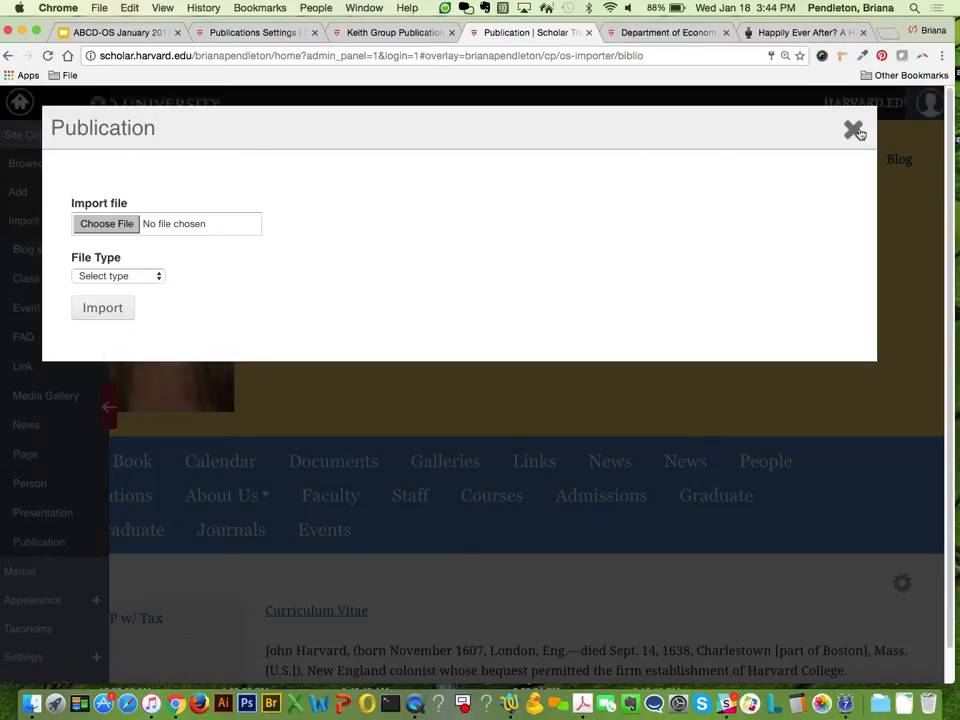
click(854, 131)
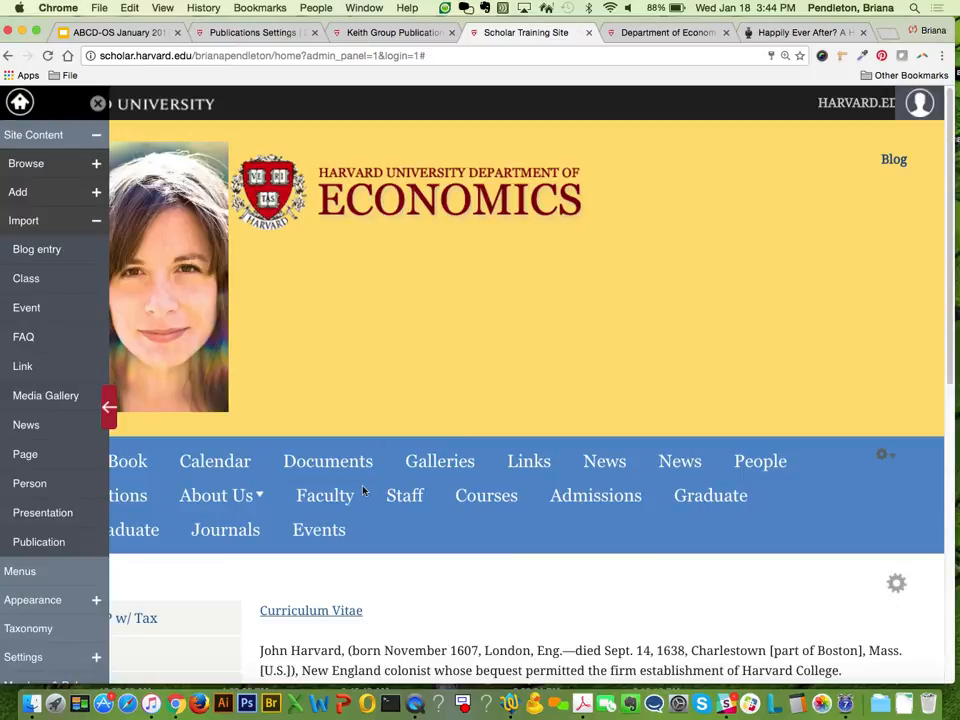
click(36, 660)
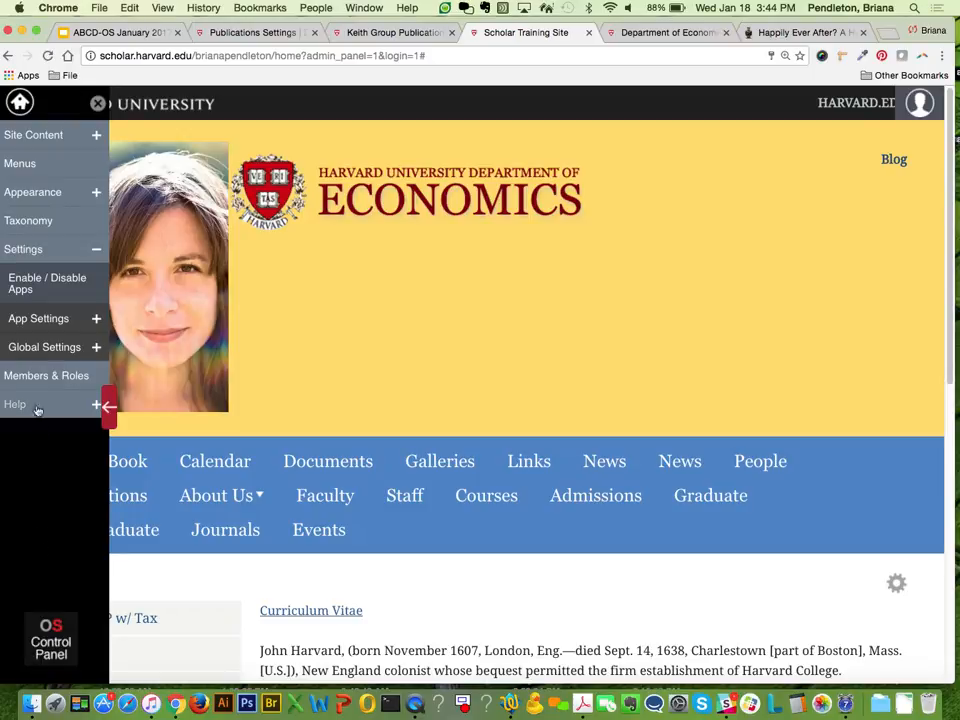
click(35, 321)
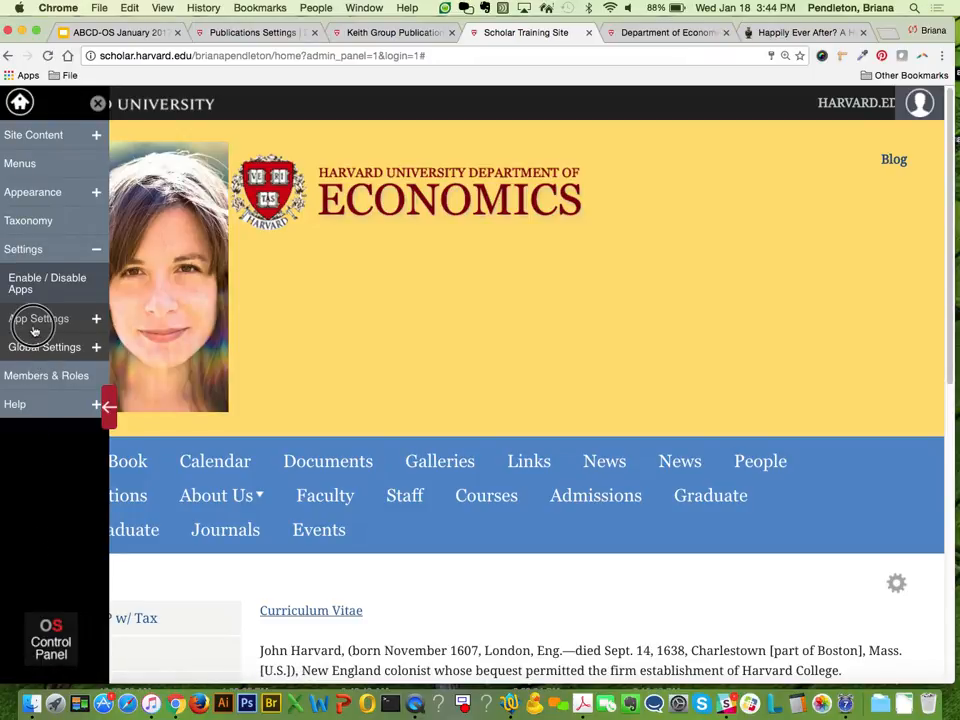
click(47, 548)
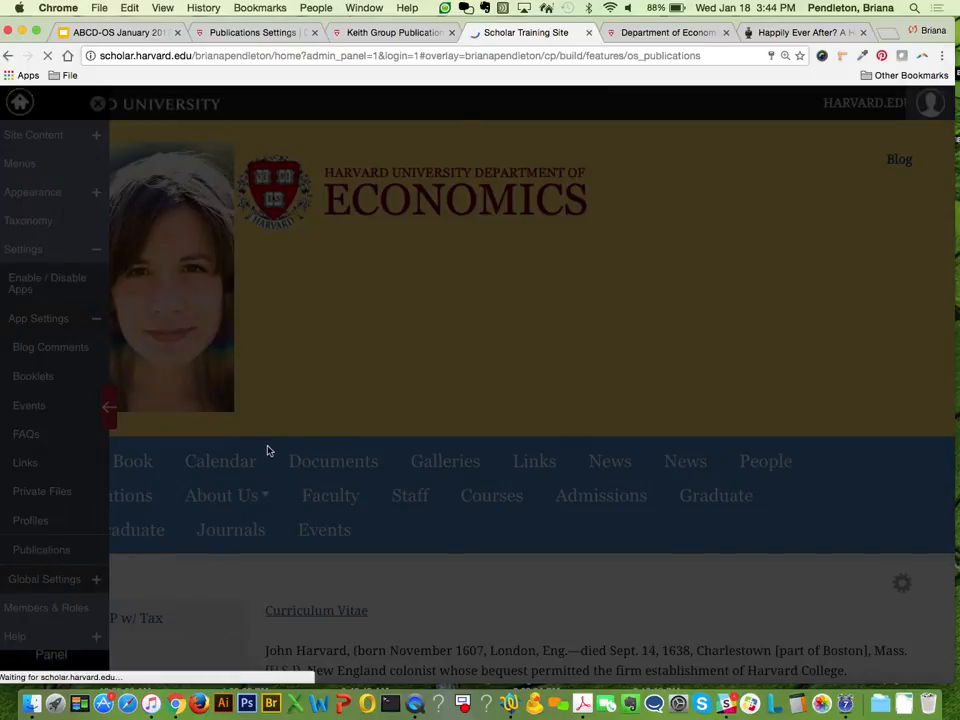
scroll(433, 487, down, 15)
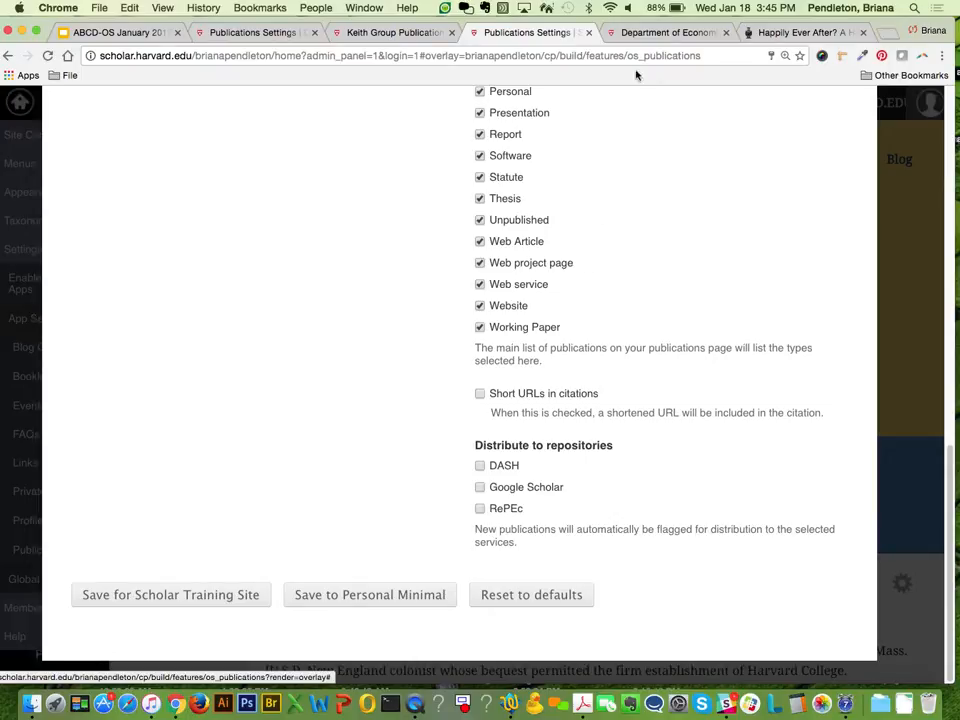
- Open the Faculty listing on the Harvard Department of Economics website
click(644, 40)
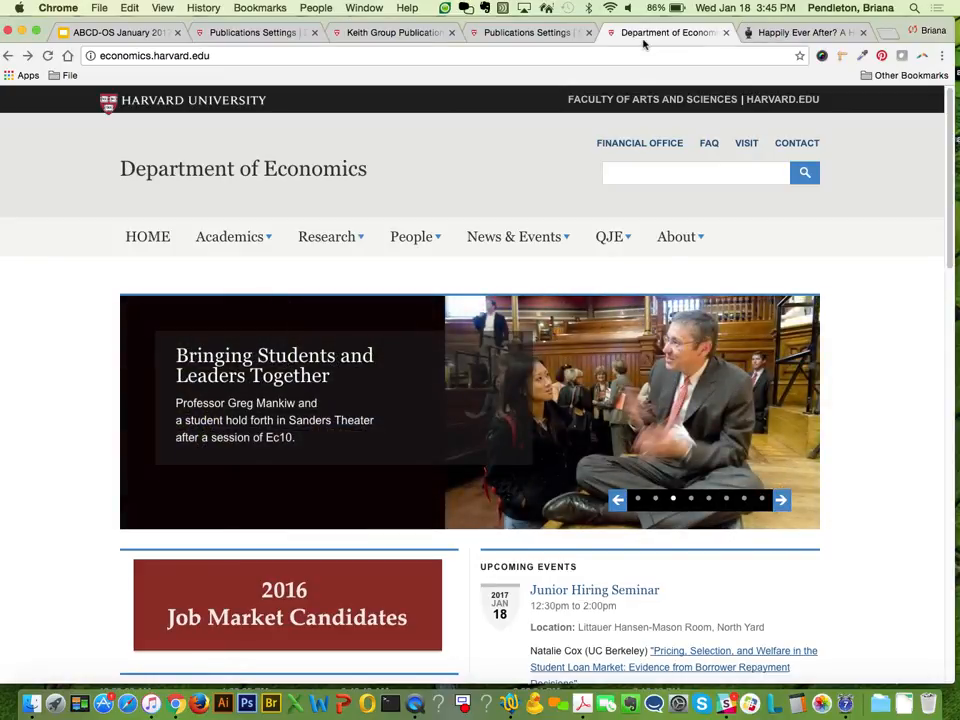
click(544, 36)
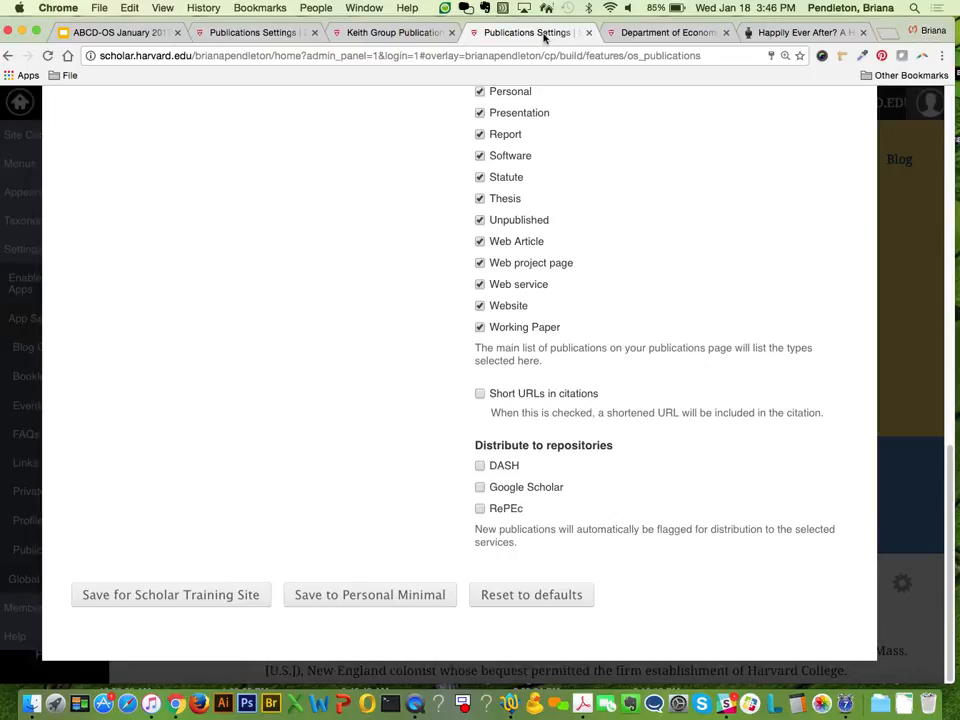
click(643, 36)
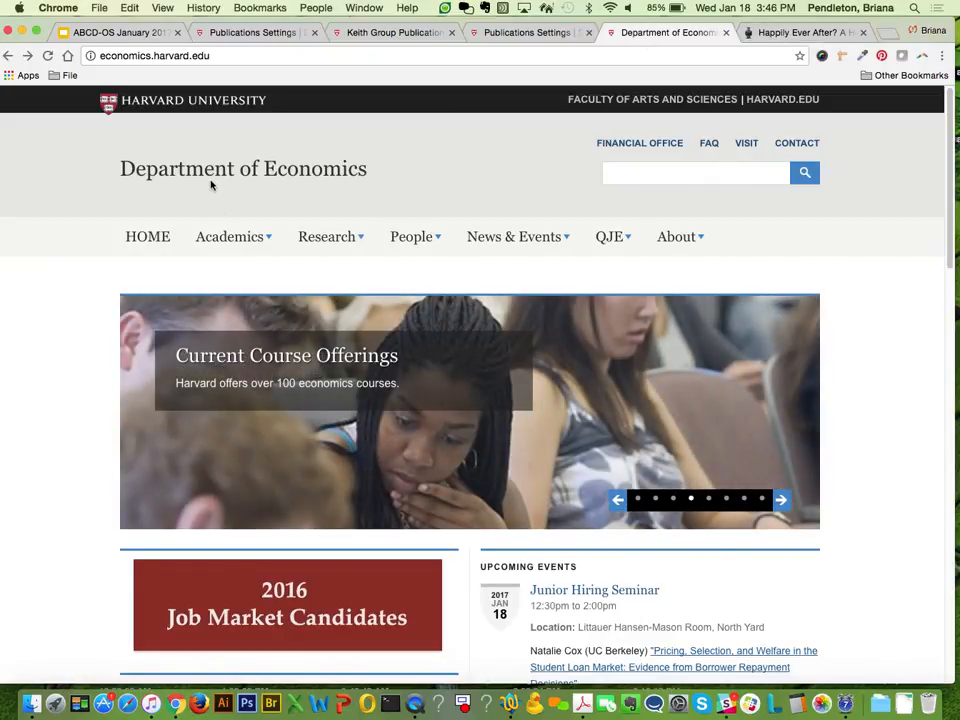
mouse_move(406, 247)
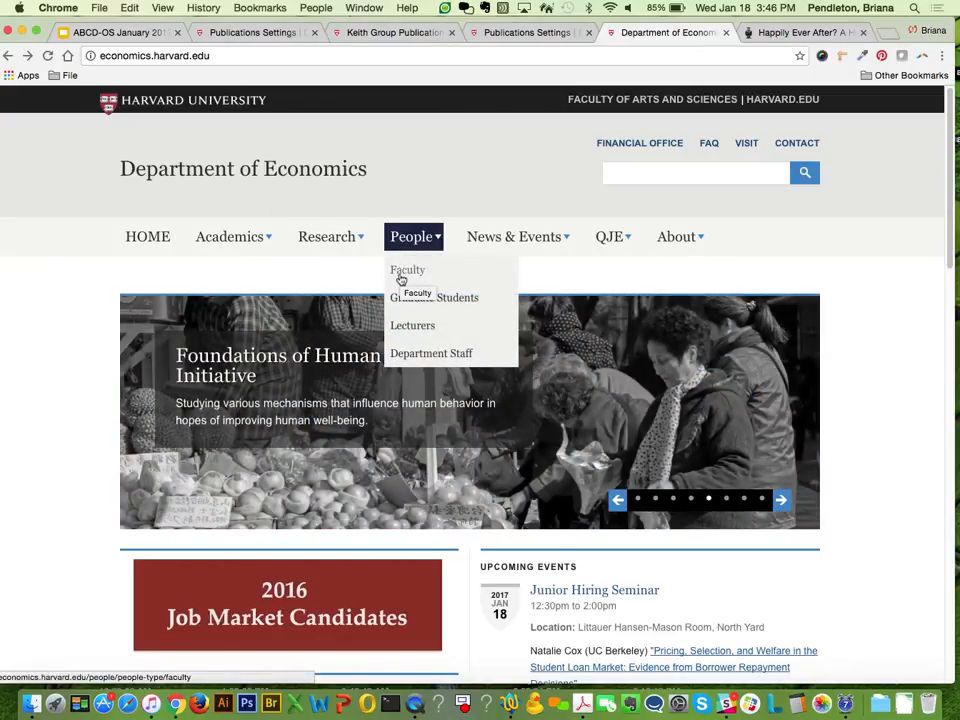
click(400, 280)
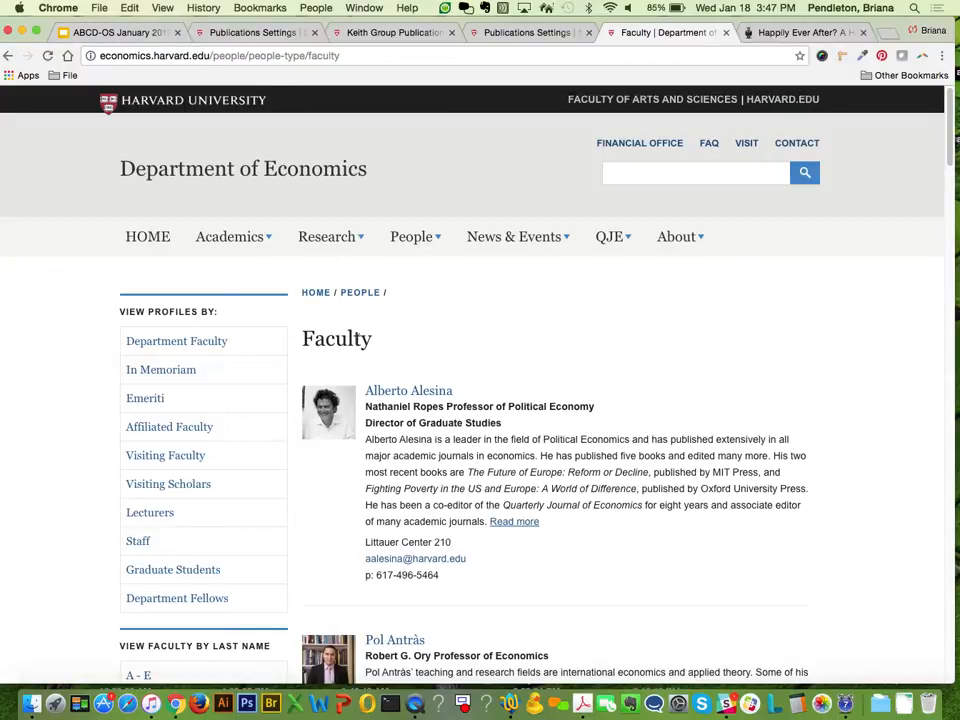
- Visit the first listed faculty member's site and examine its Publications page
scroll(432, 402, down, 2)
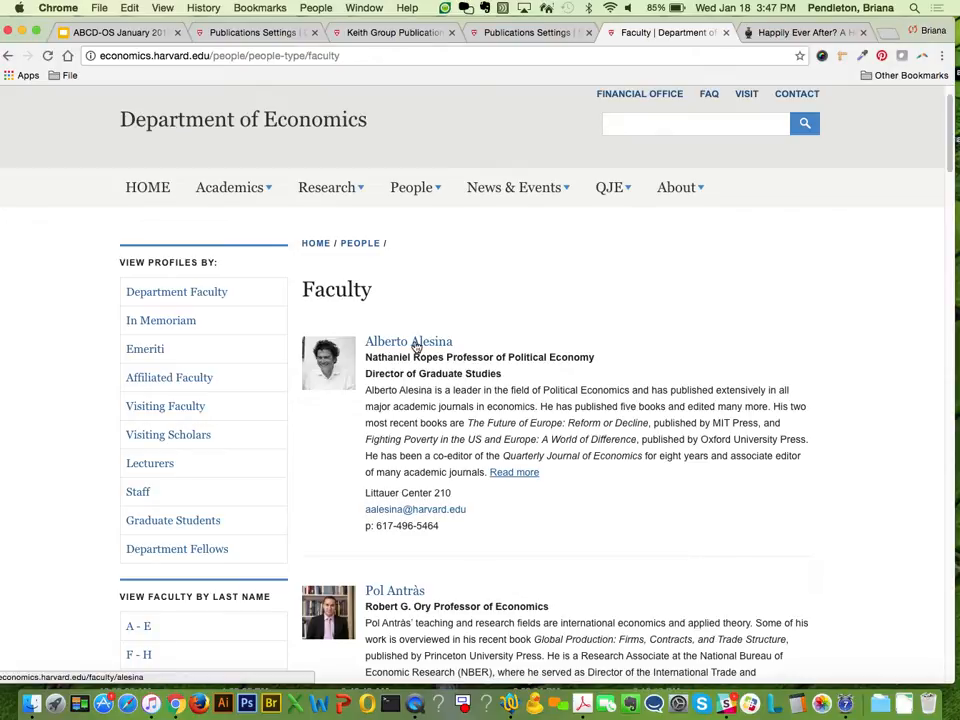
scroll(416, 347, down, 1)
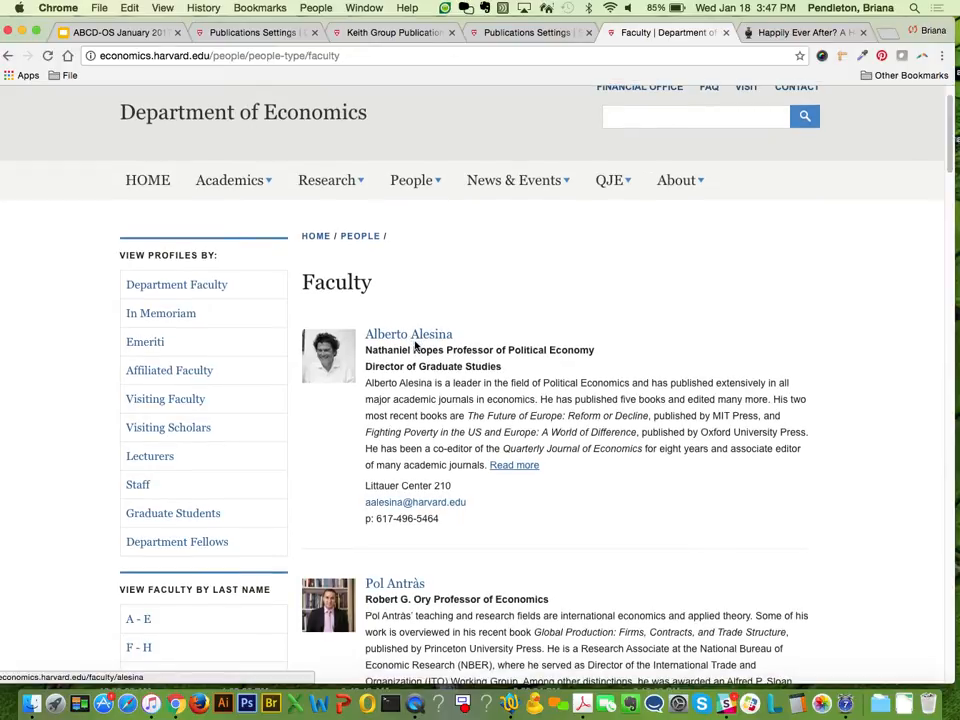
click(417, 340)
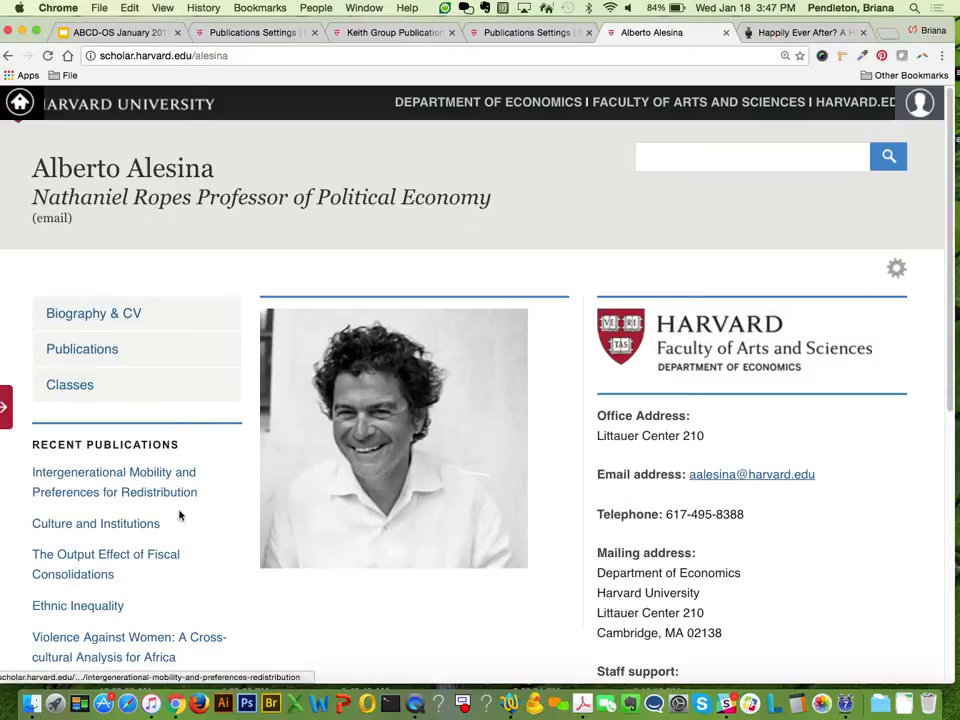
click(86, 358)
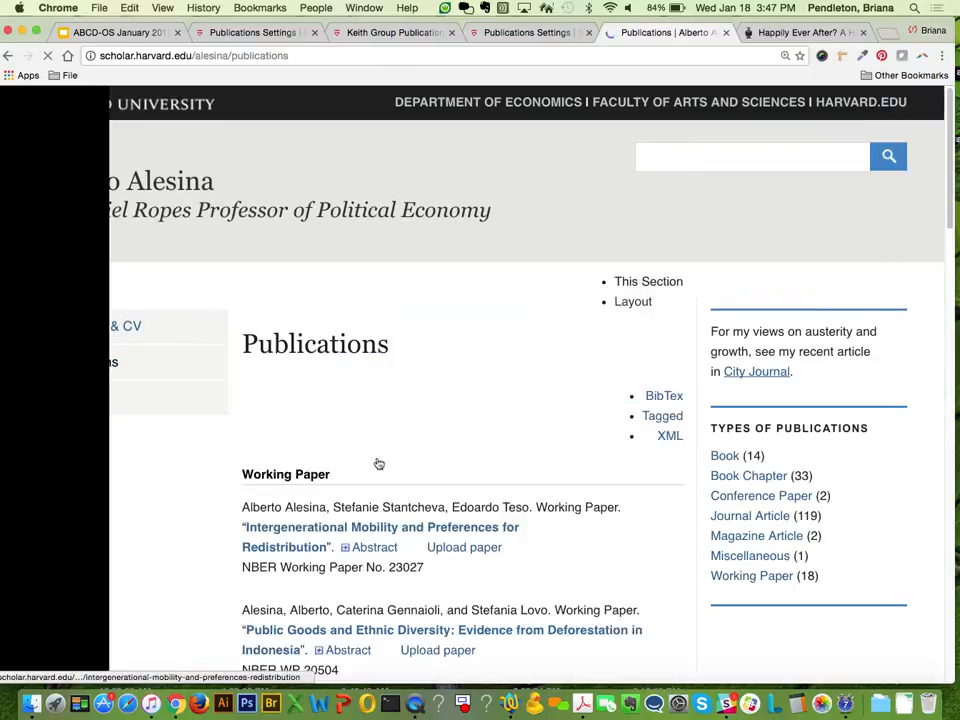
scroll(388, 548, down, 1)
scroll(390, 552, down, 3)
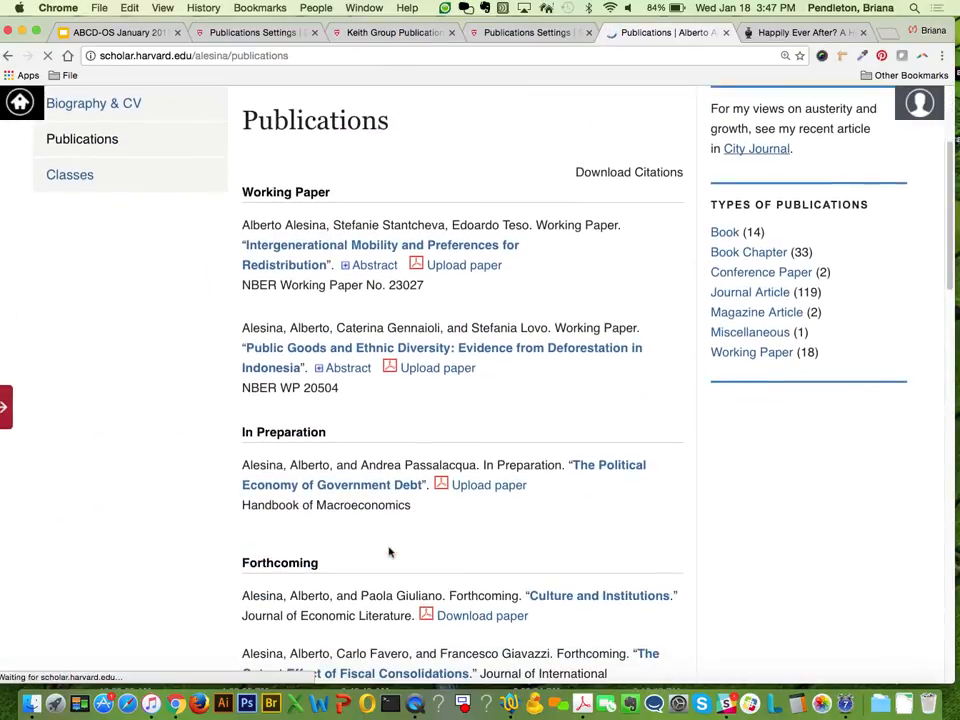
scroll(390, 552, up, 4)
scroll(390, 552, down, 2)
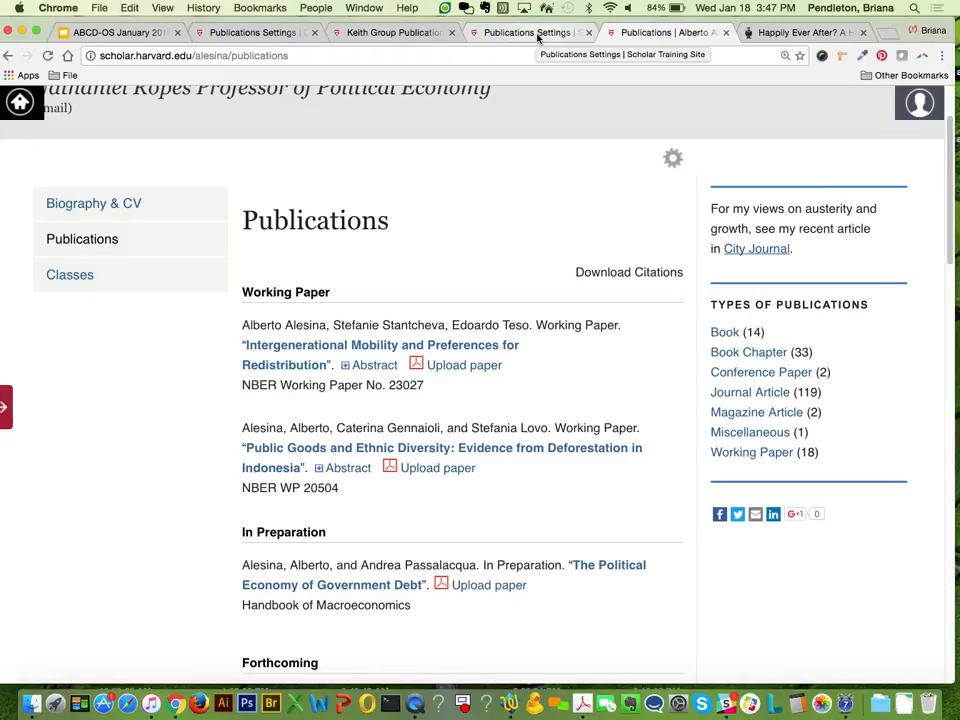
- Return to the ABCD-OS January 2017 presentation and review the Distribute to Repositories slides, including the DASH slide
click(112, 30)
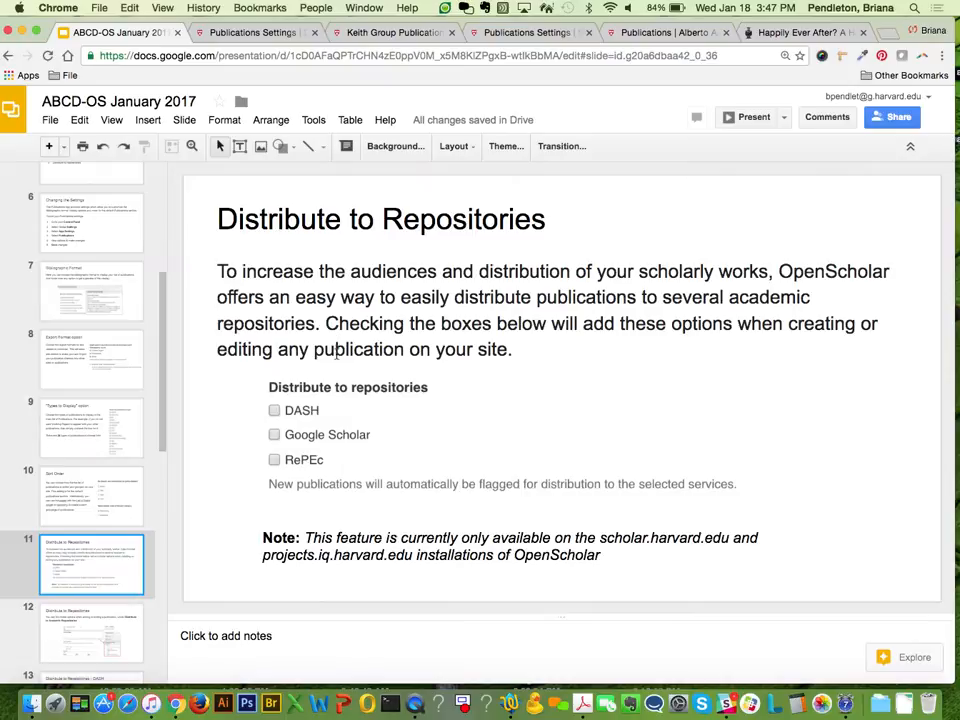
click(96, 630)
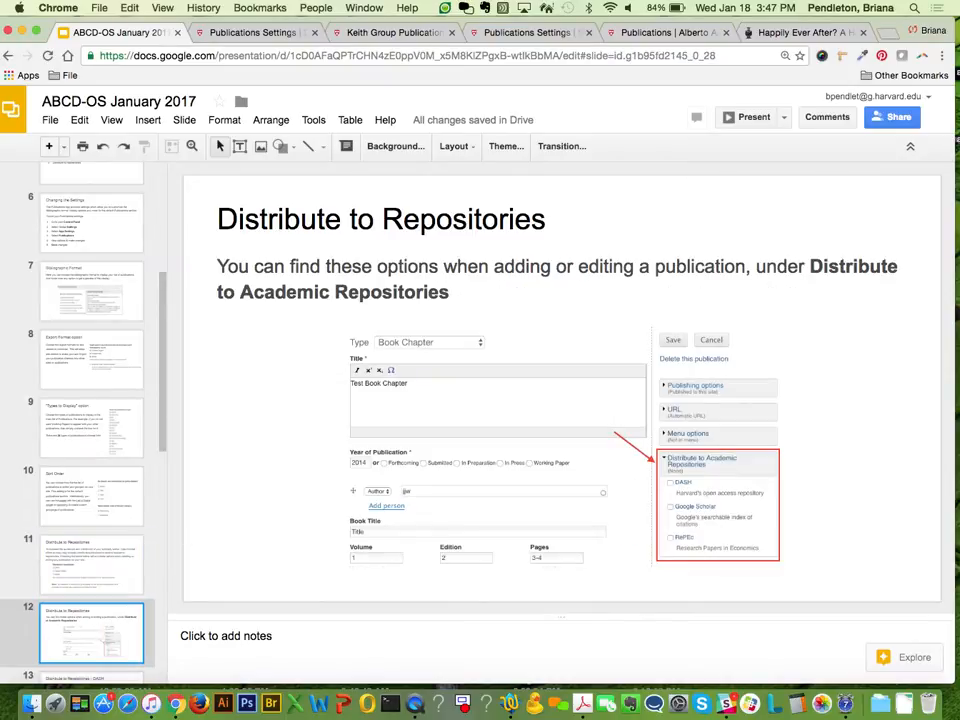
key(Down)
key(Up)
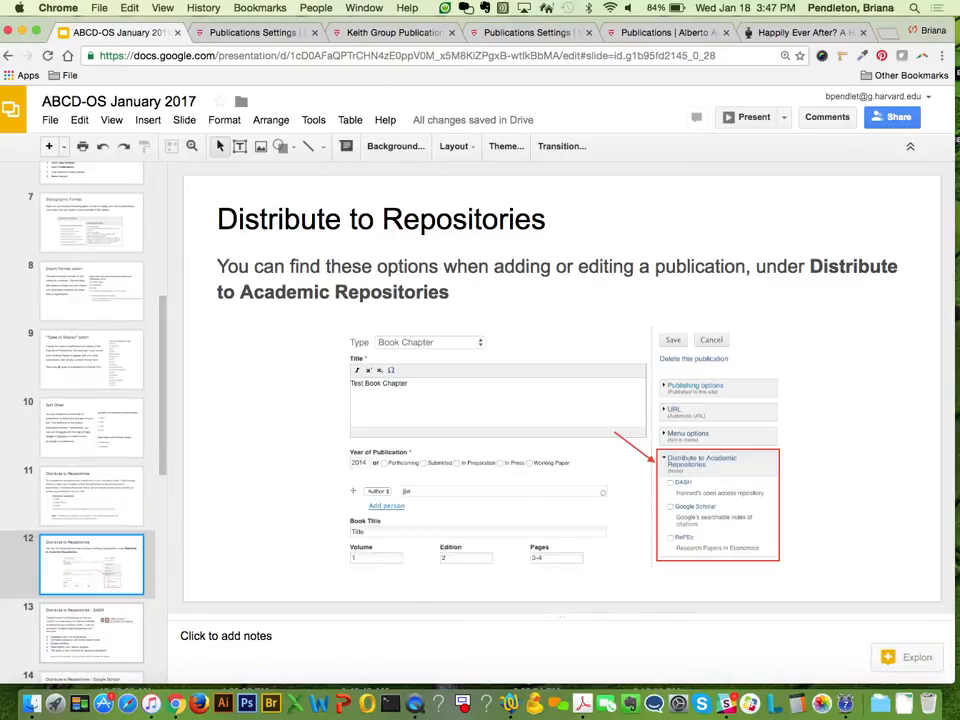
key(Up)
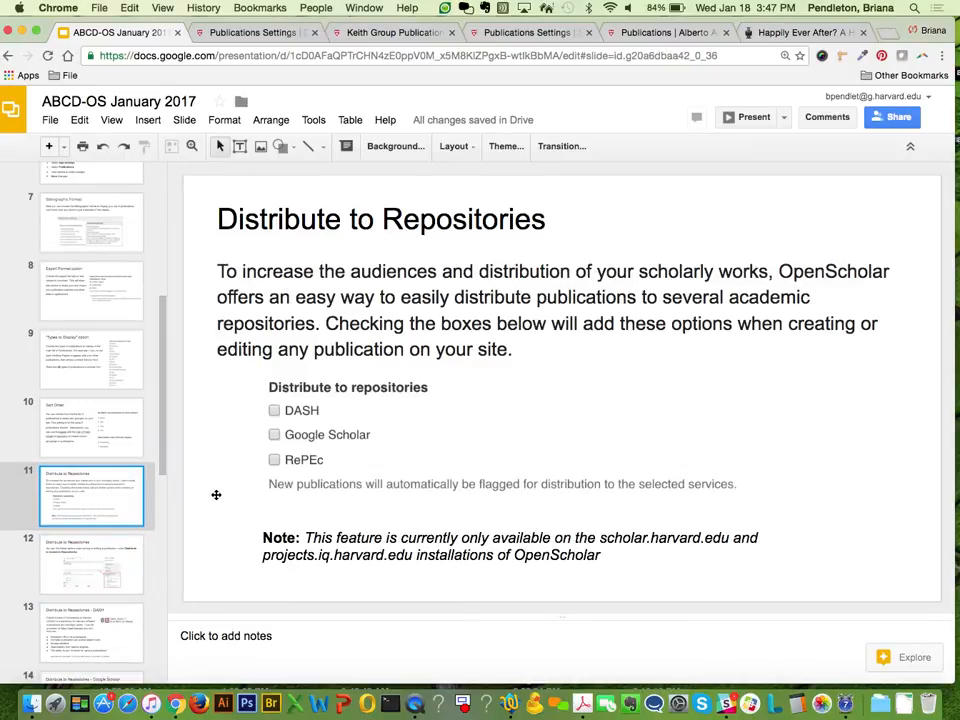
key(Down)
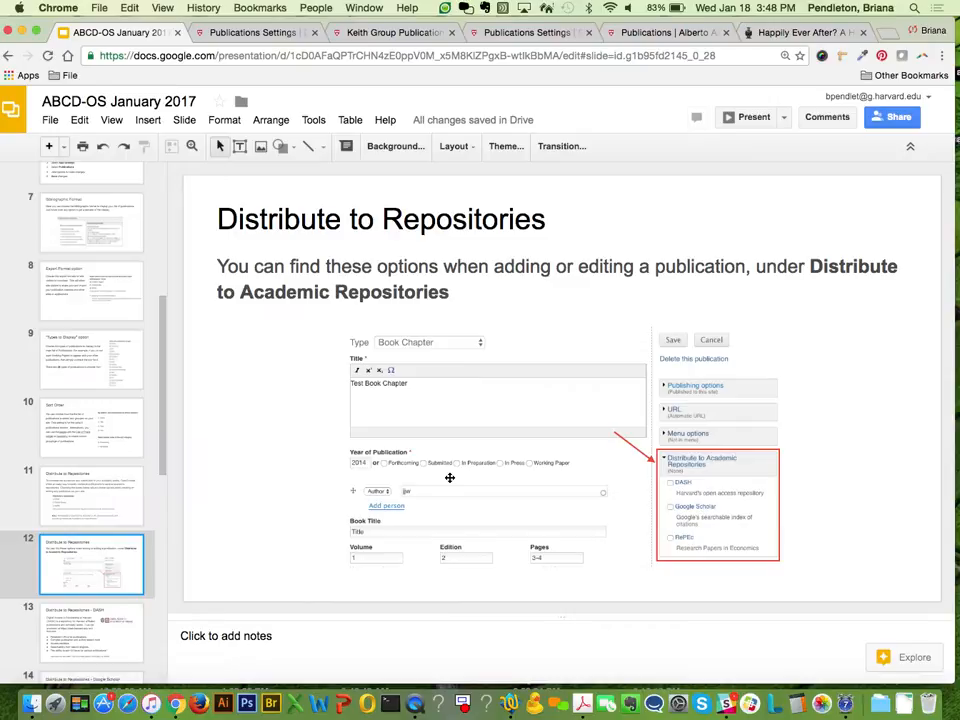
key(Down)
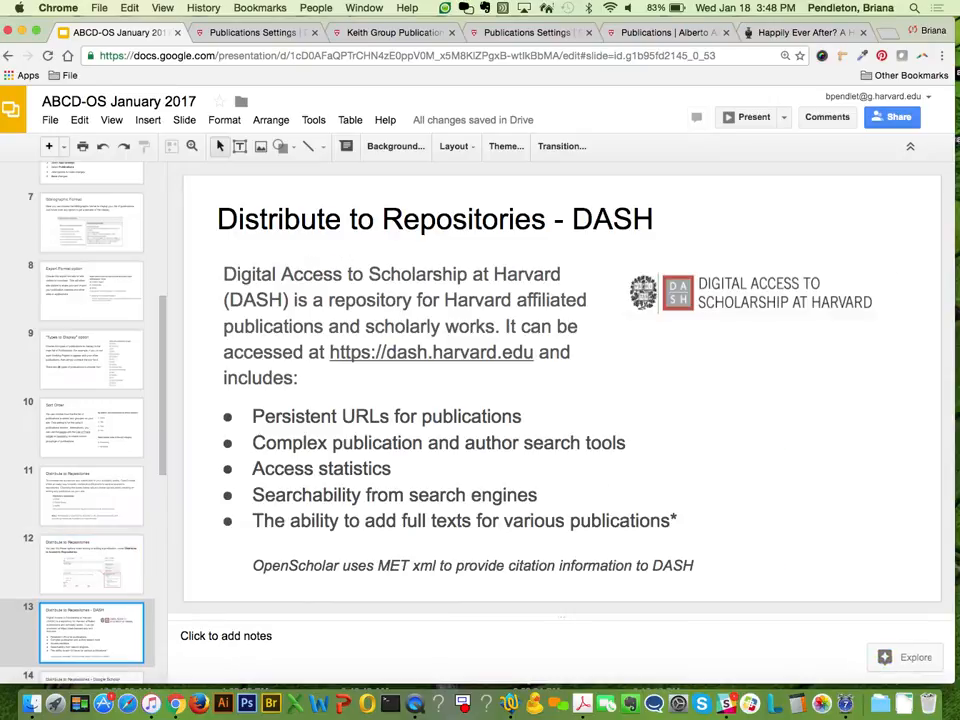
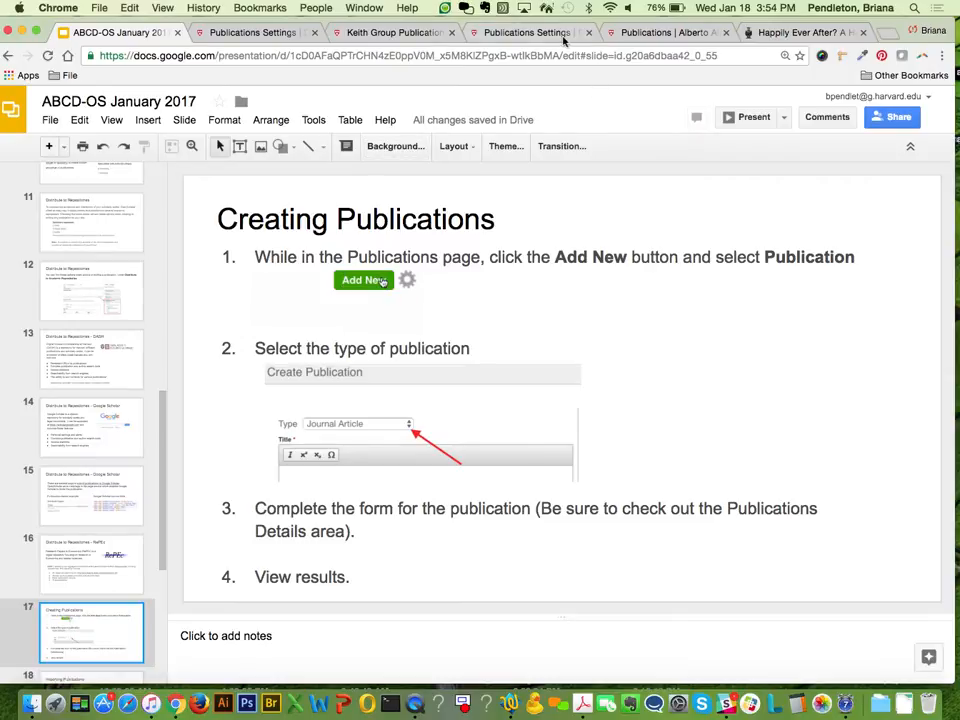
- Close Publications Settings on the projects.iq.harvard.edu site and go to the Department of Archaeology home page
click(255, 33)
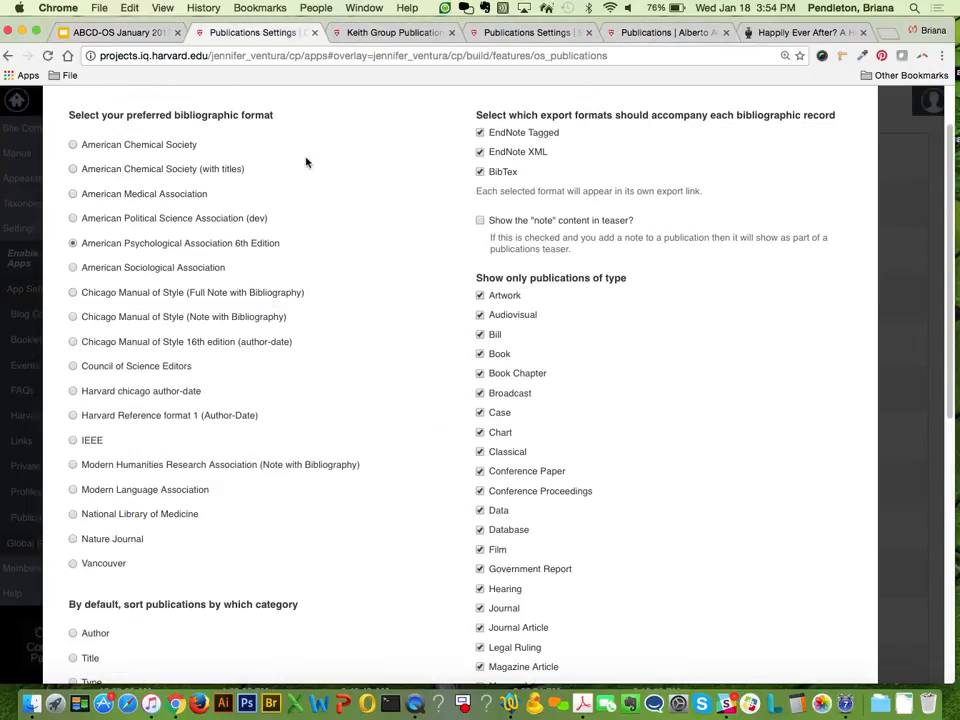
click(856, 124)
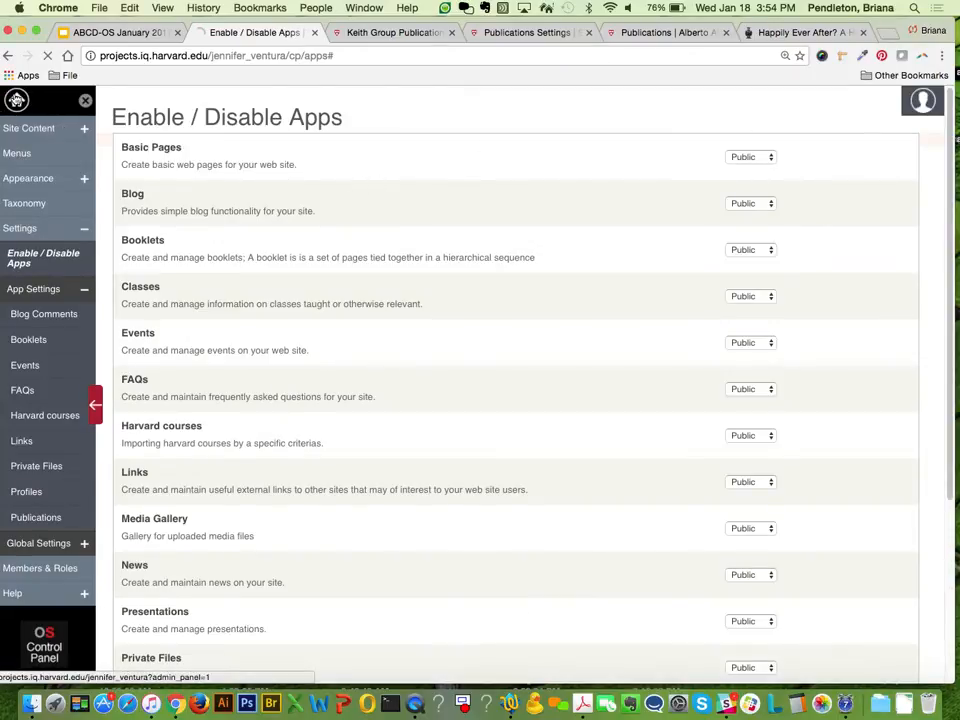
click(16, 99)
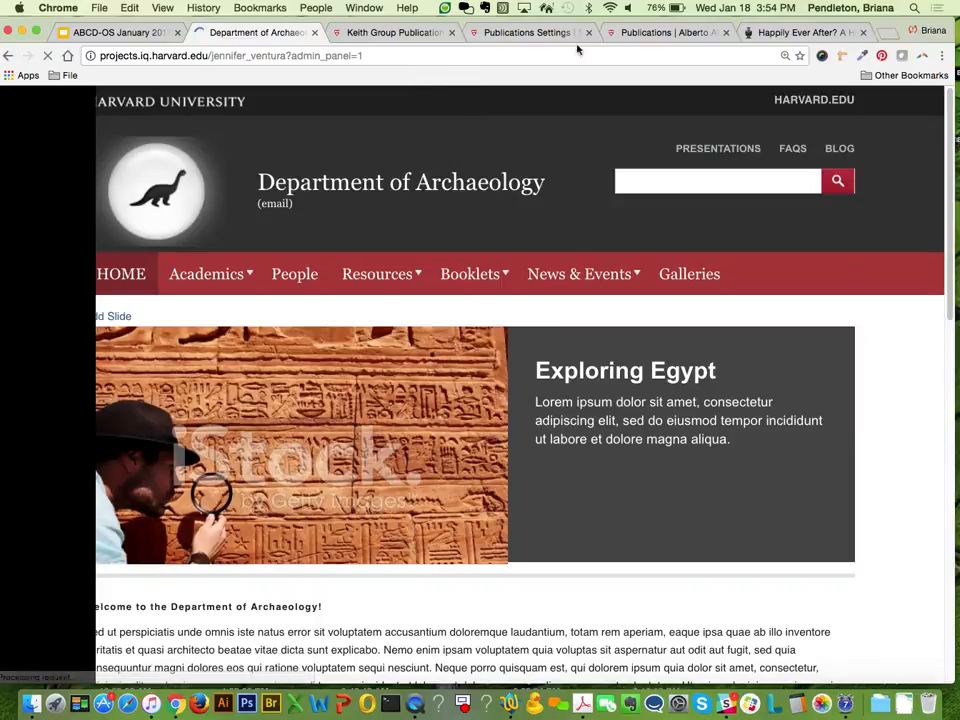
- Switch to the Scholar Training Site and close its Publications Settings without saving
click(632, 36)
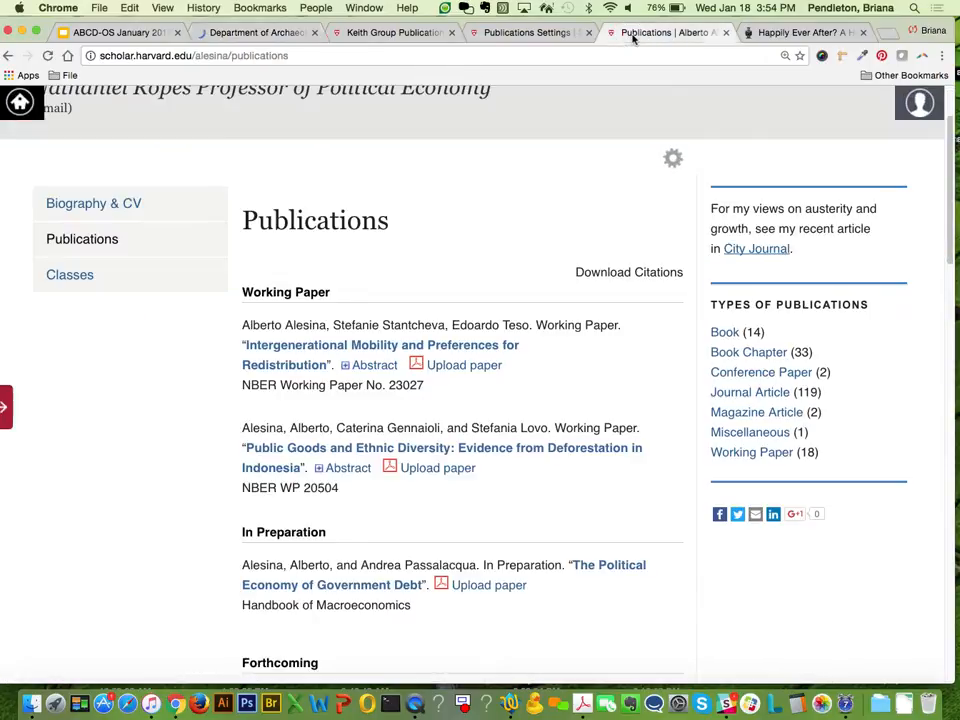
click(538, 35)
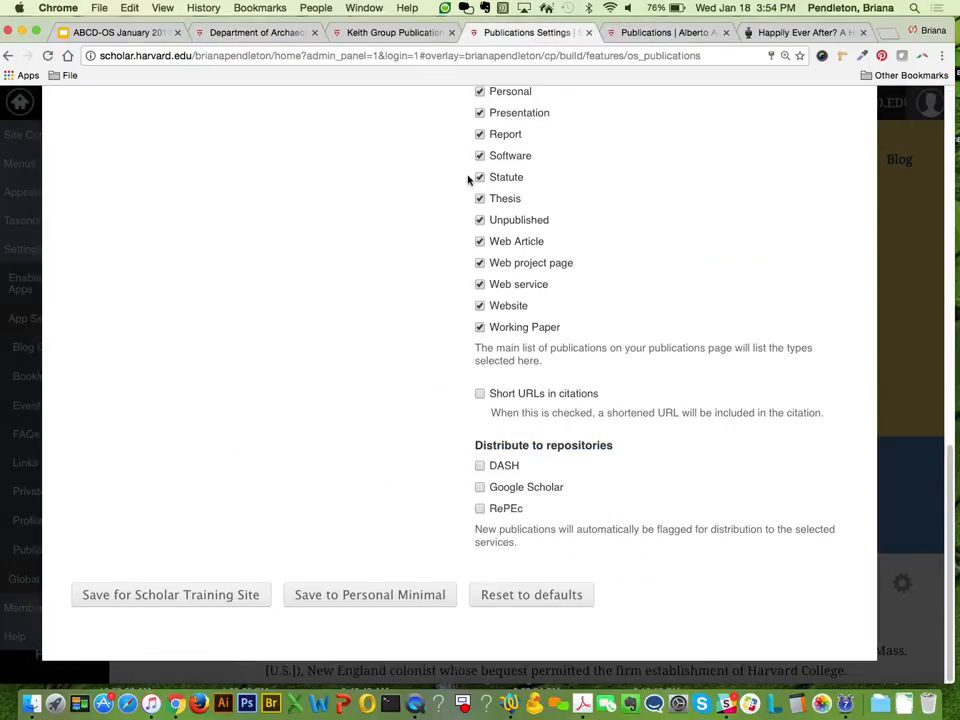
scroll(469, 180, up, 10)
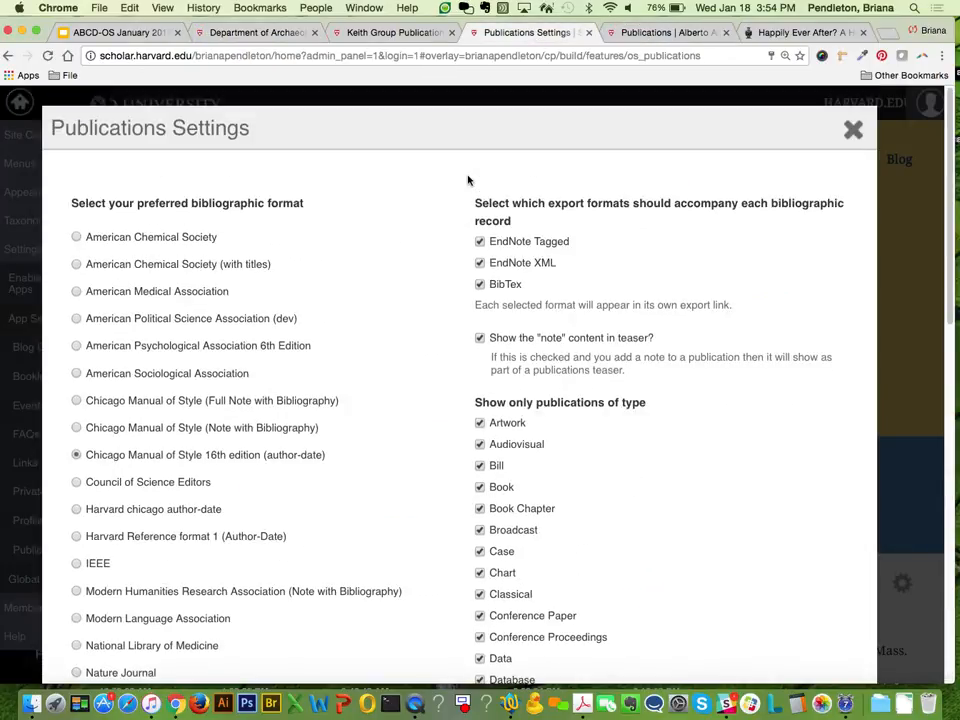
click(853, 127)
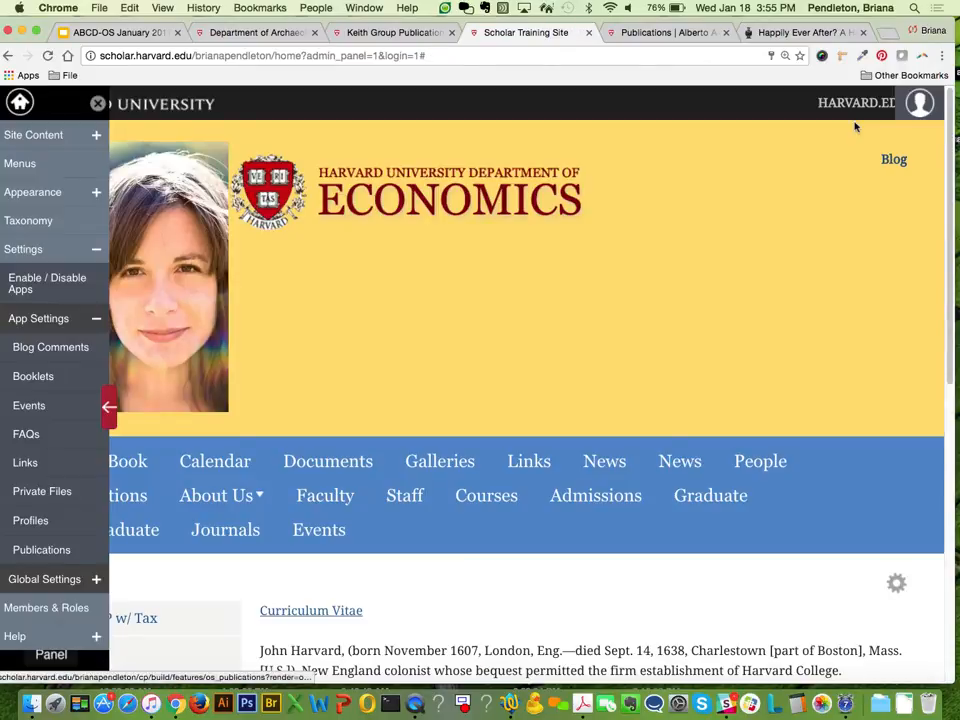
- Start a new publication on the Scholar Training Site and expand its Distribute to Academic Repositories options
click(52, 138)
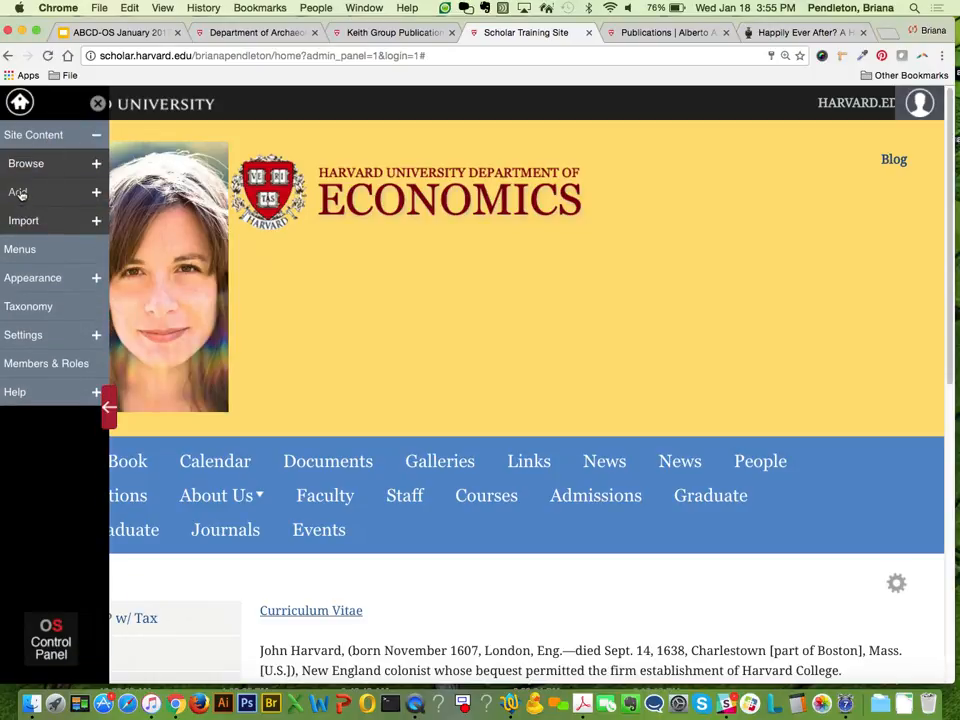
click(21, 194)
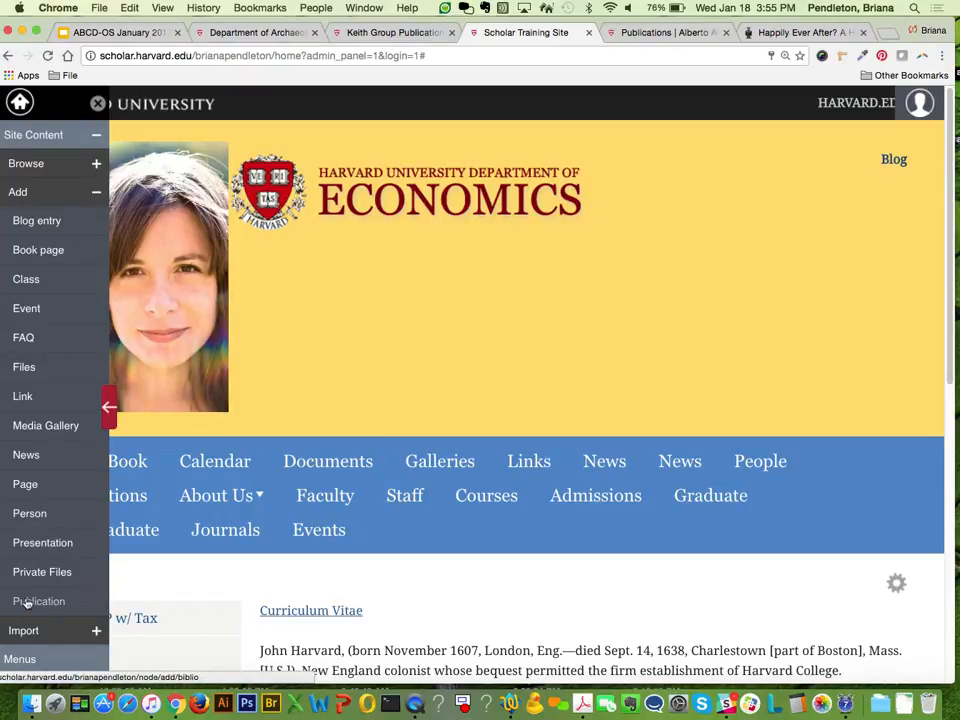
click(170, 565)
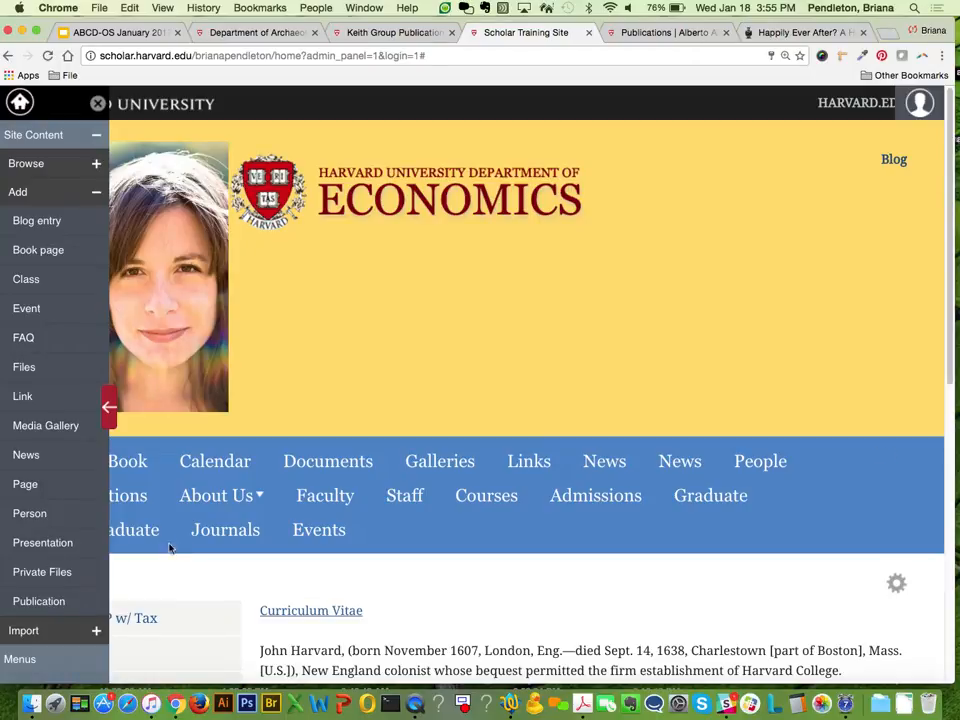
mouse_move(192, 512)
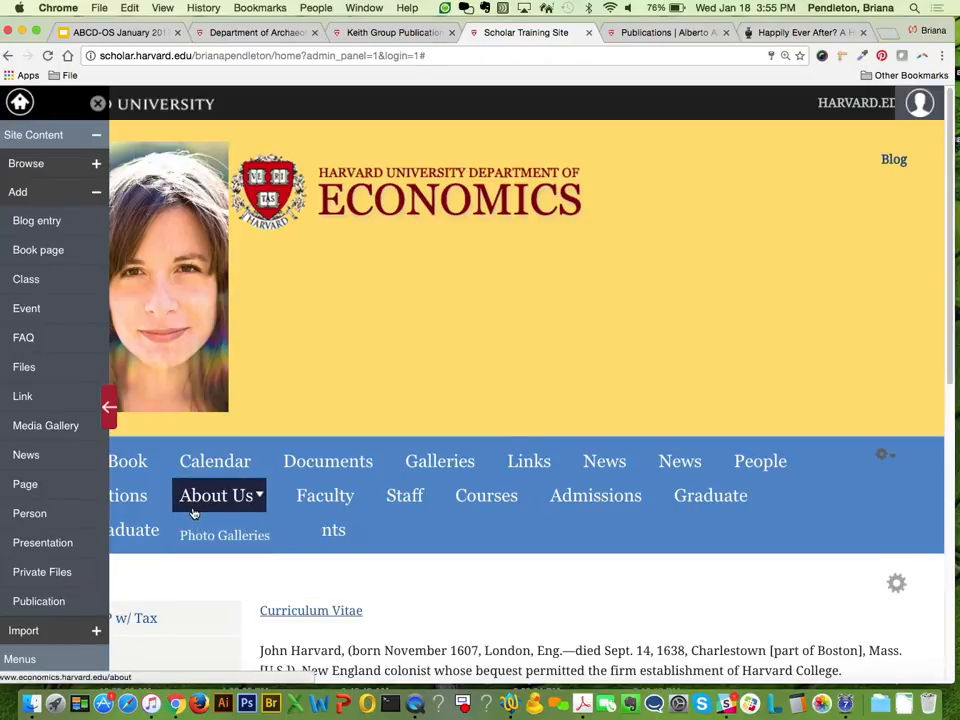
scroll(400, 561, down, 1)
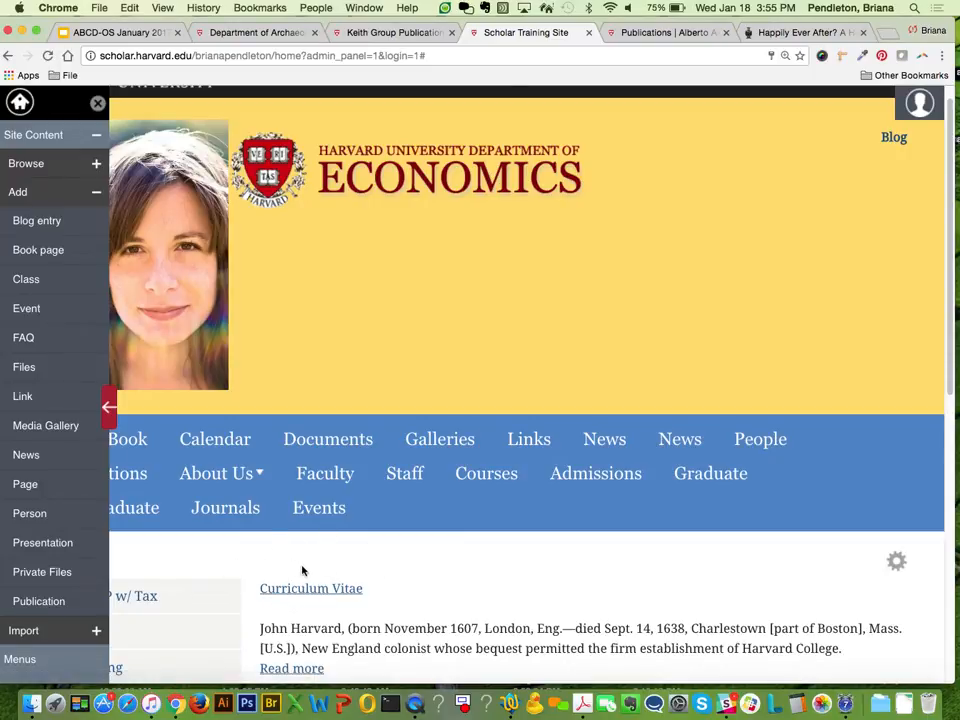
click(66, 602)
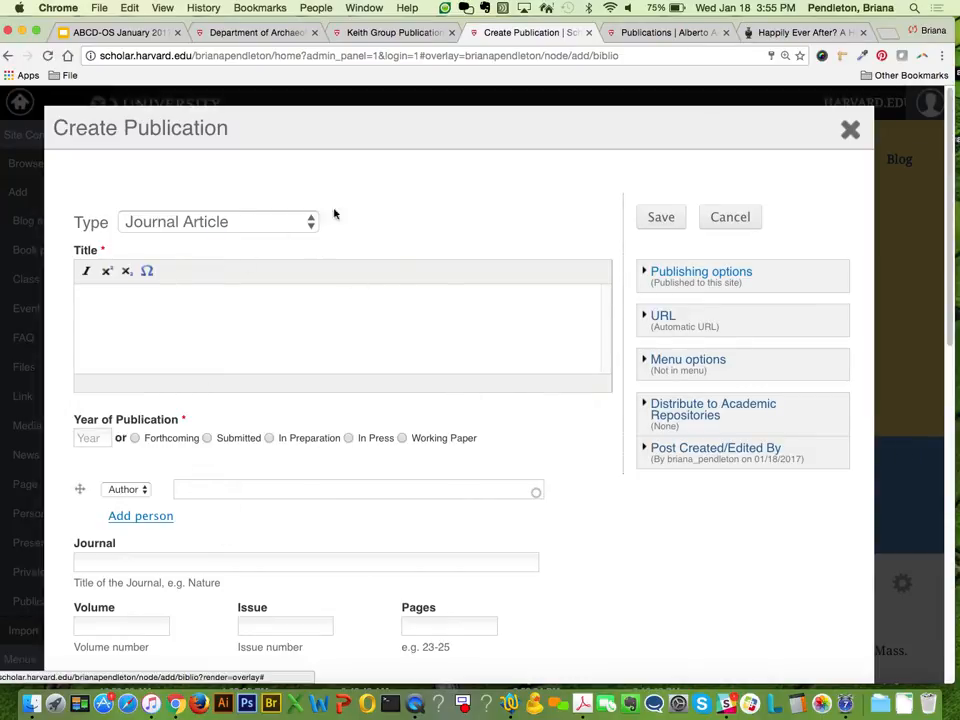
click(687, 409)
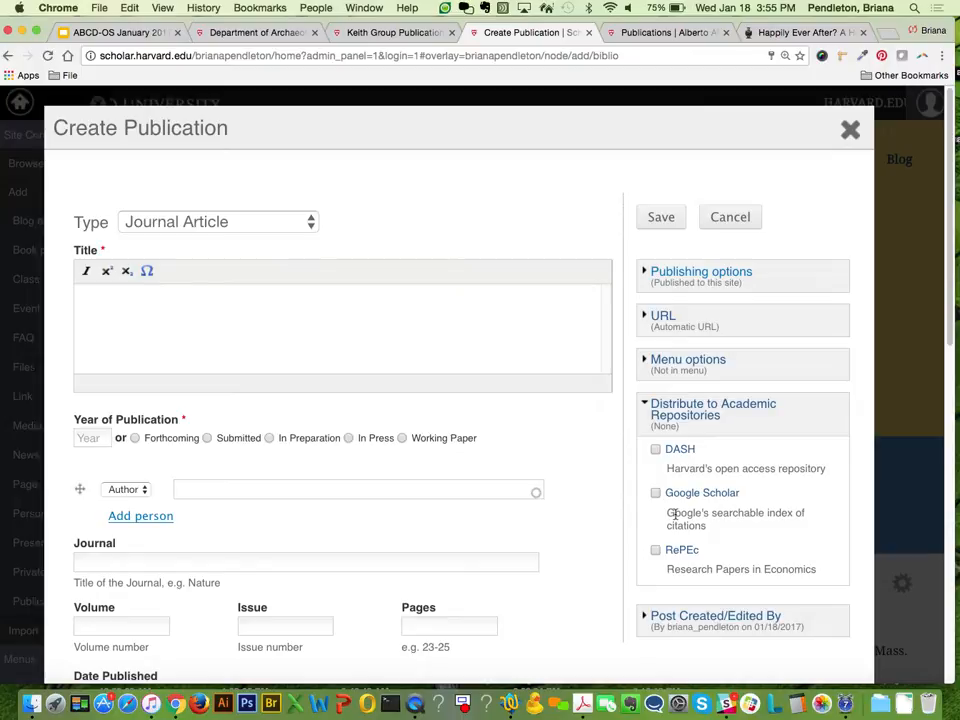
- Switch to the Department of Archaeology site, go to its Publications page under Resources, and collapse the control panel
click(221, 32)
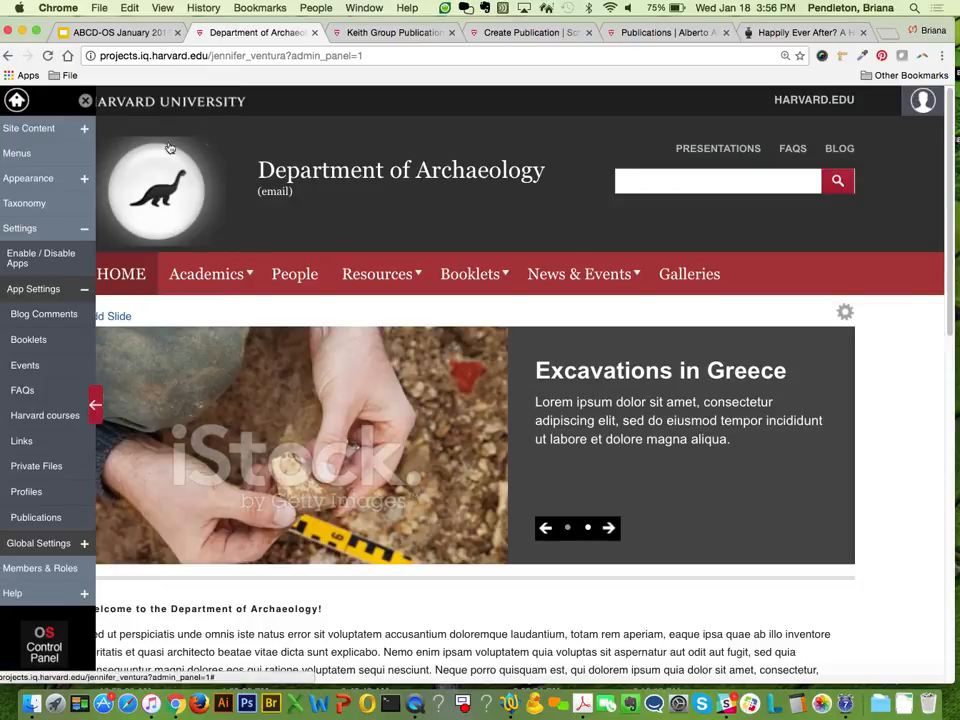
mouse_move(203, 276)
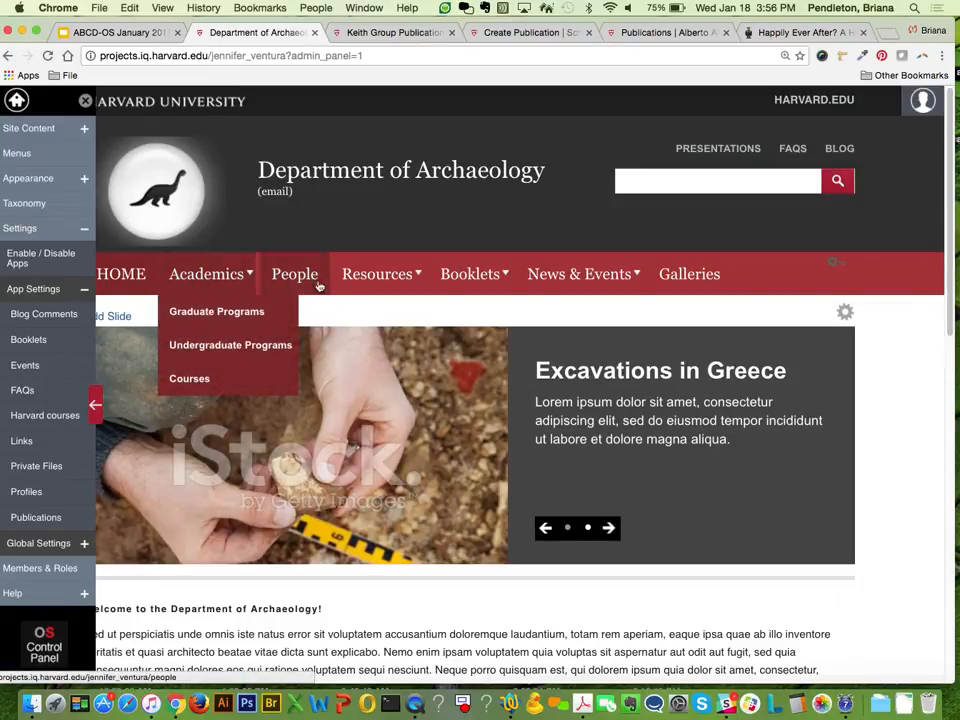
mouse_move(360, 274)
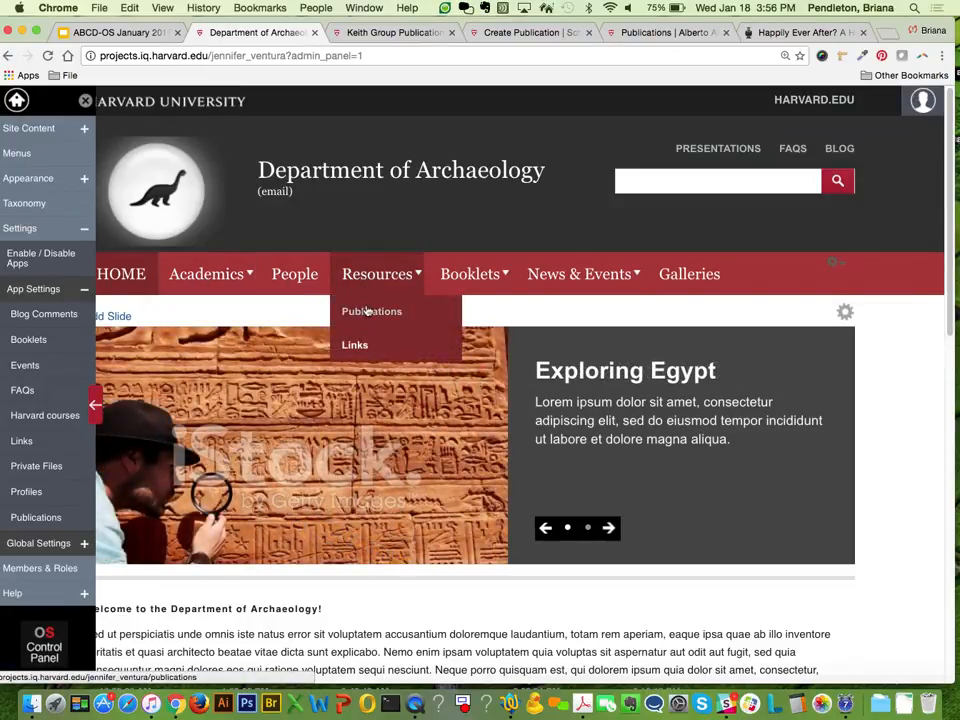
click(367, 312)
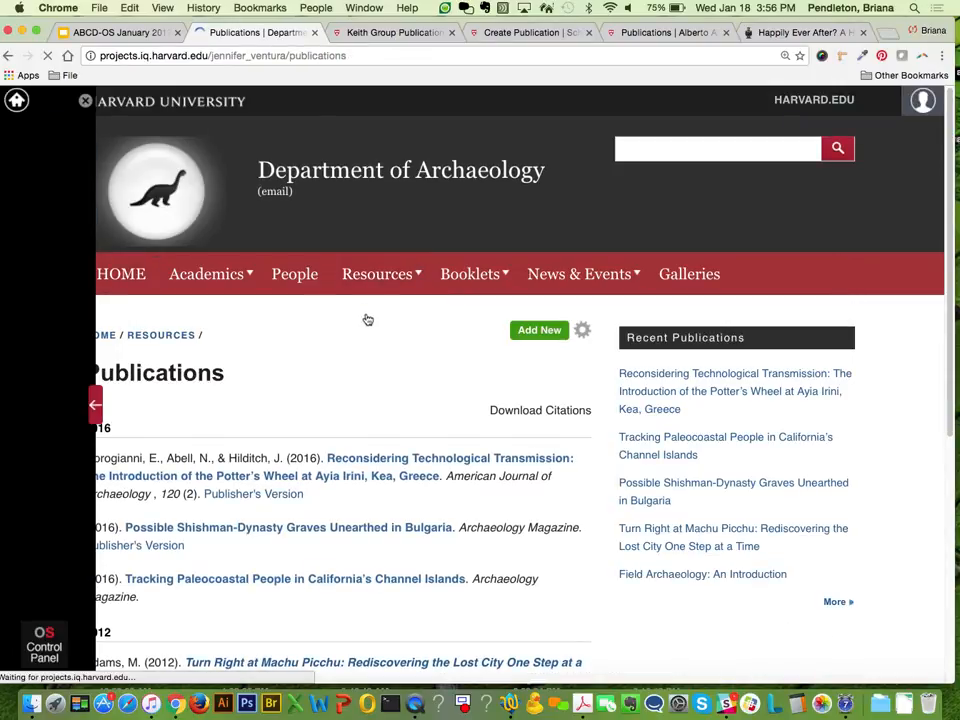
click(96, 405)
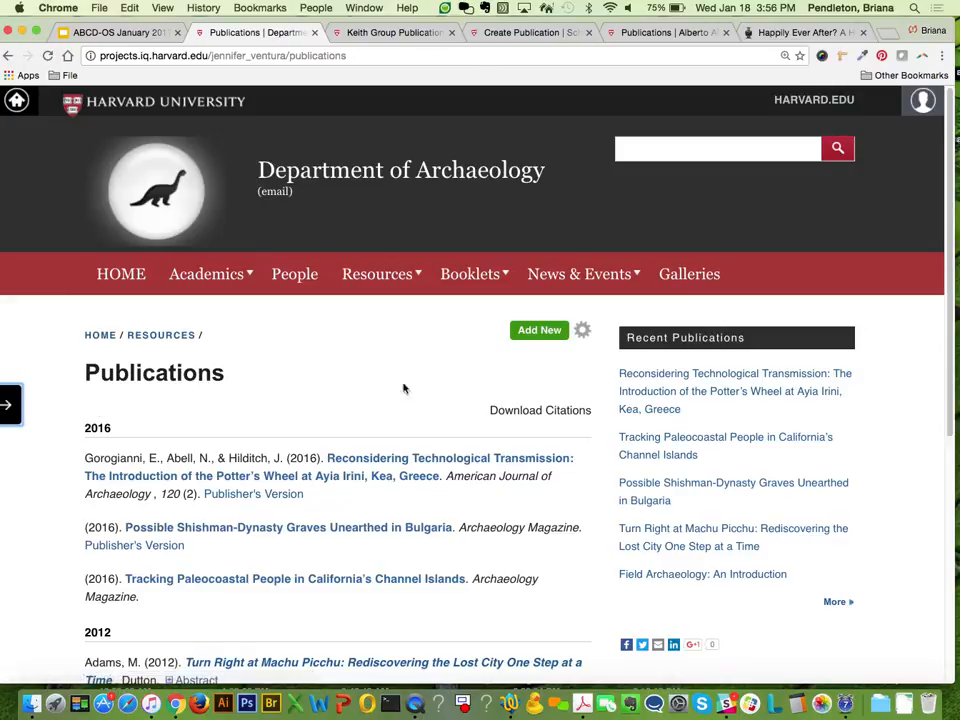
- Start a new publication from the Publications page, review the available types, and keep Journal Article
click(538, 332)
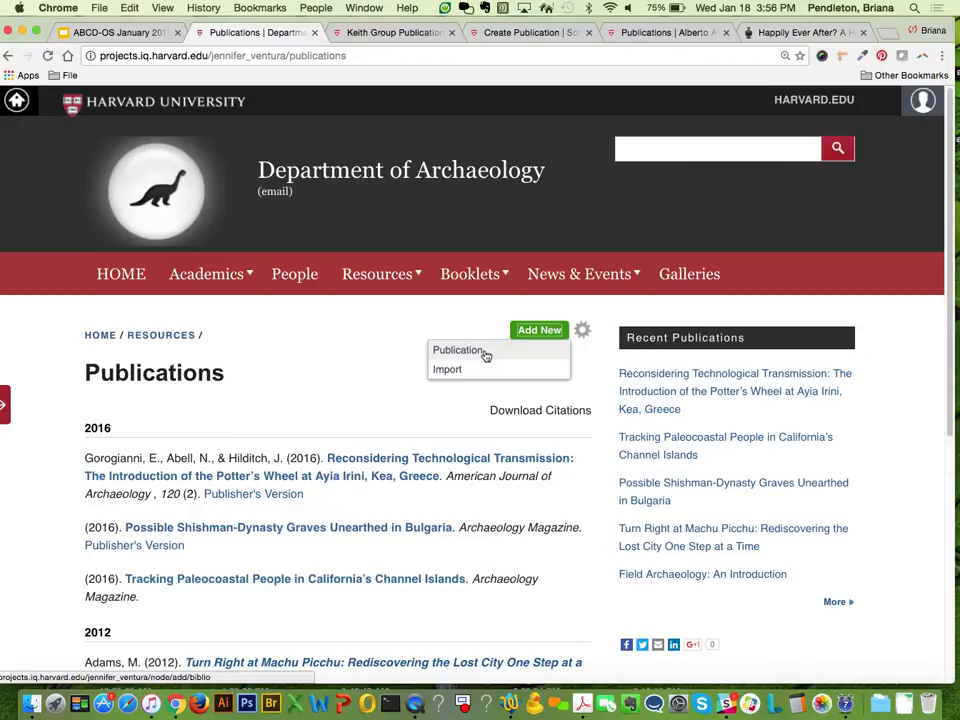
click(485, 352)
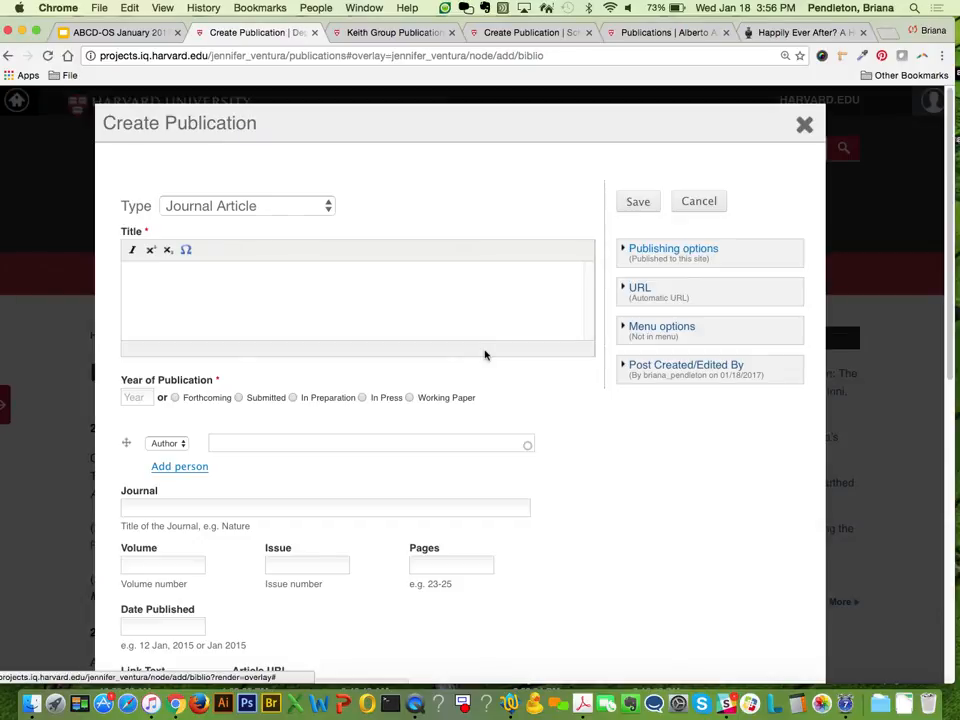
click(330, 210)
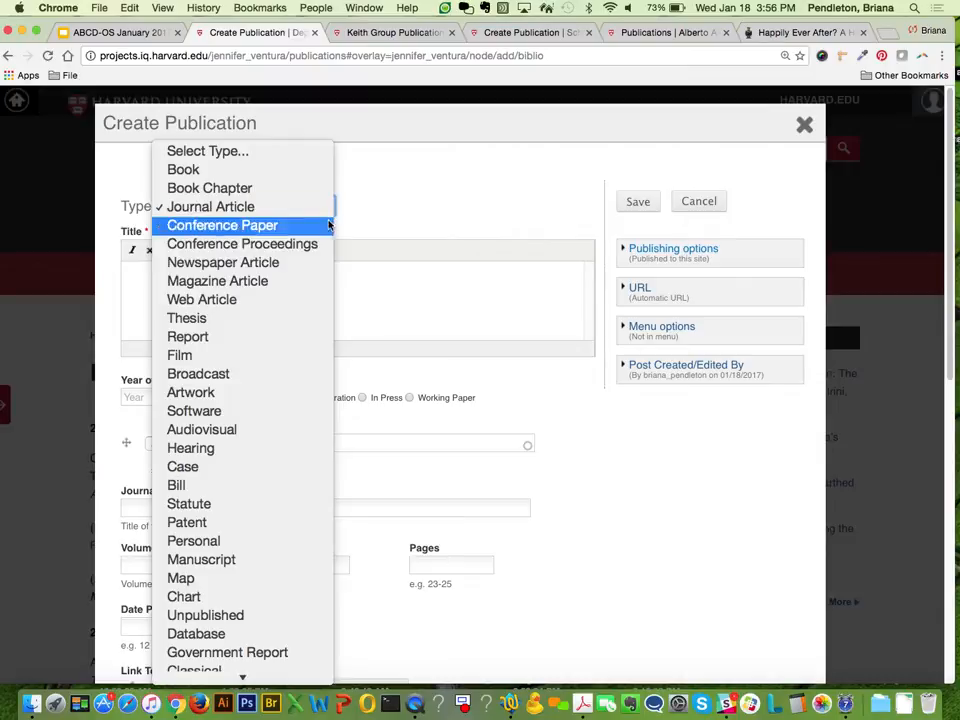
click(250, 207)
- Copy the title "Happily Ever After? A Hellenistic Hoard from Tel Kedesh in Israel" from the AJA Online article into the publication's Title
click(282, 266)
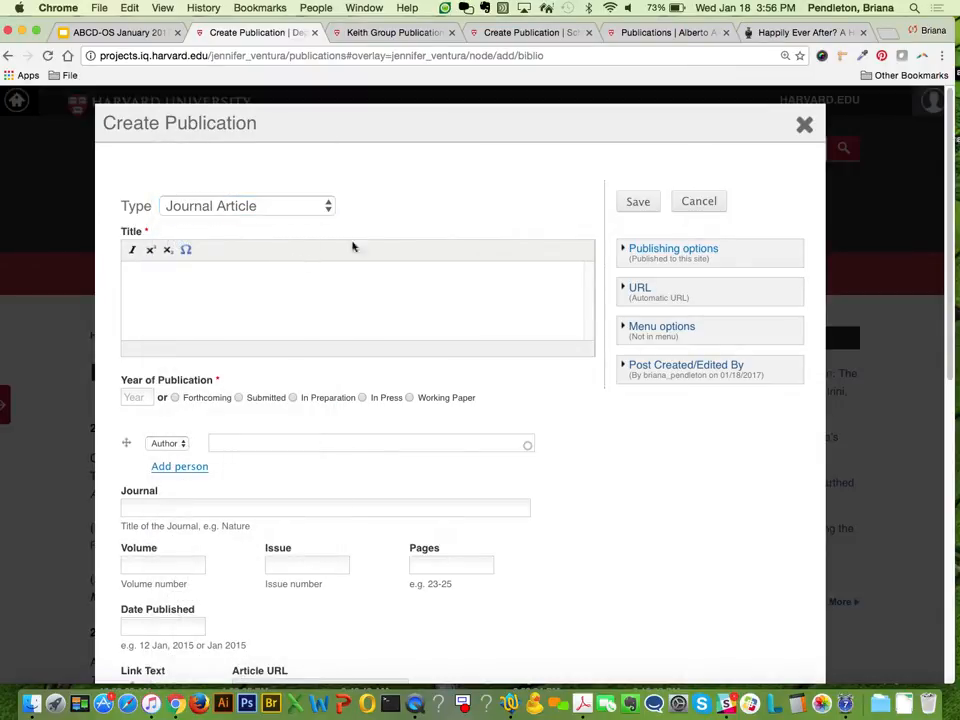
click(783, 34)
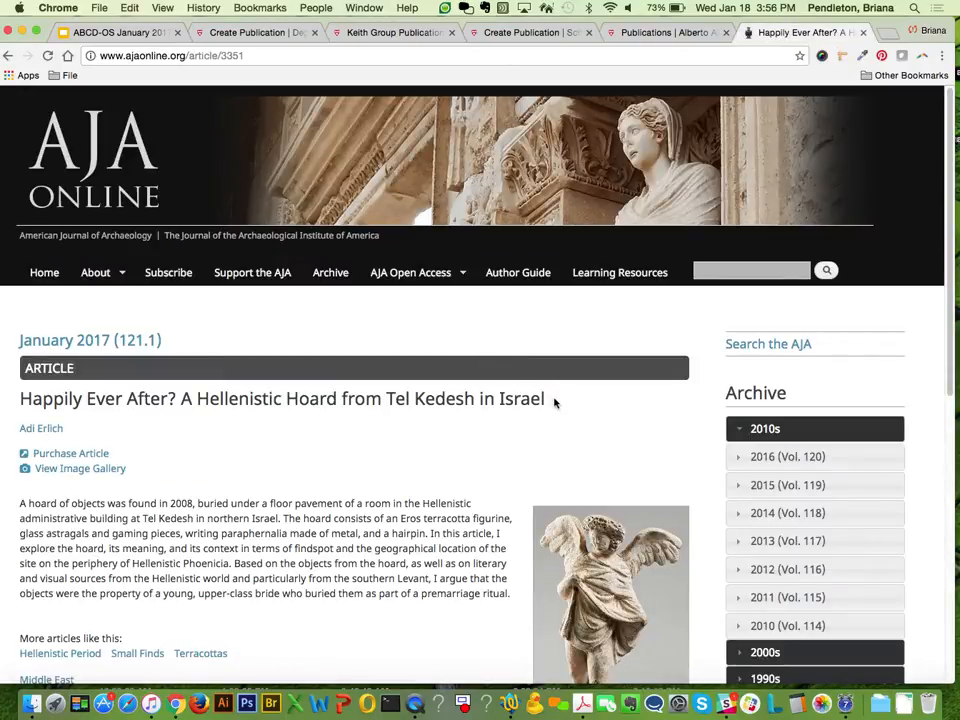
drag(555, 403, 15, 392)
key(super+c)
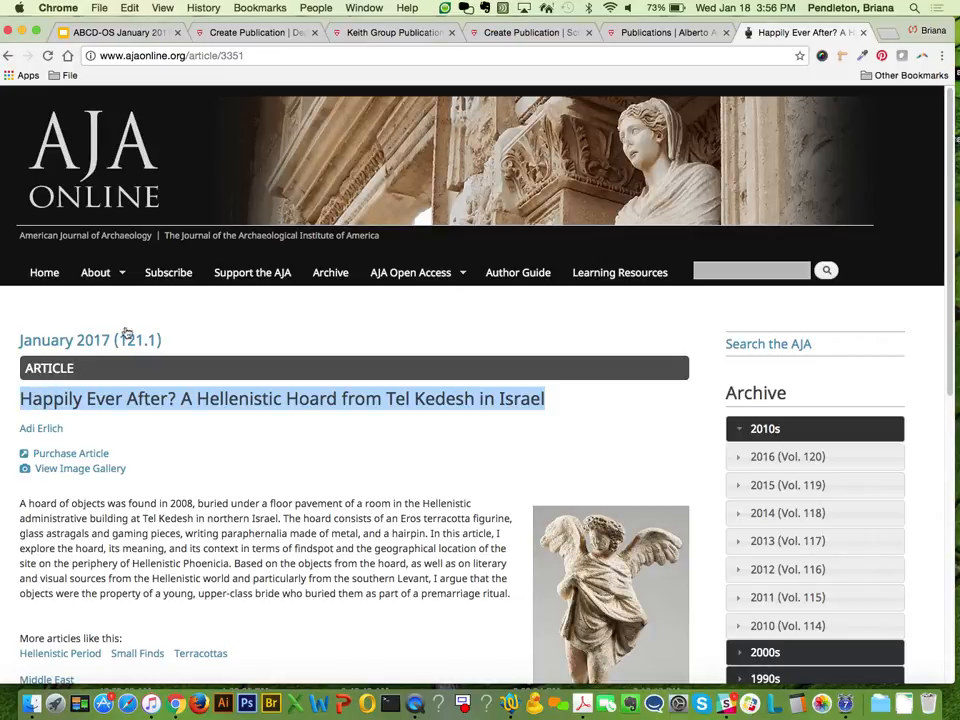
click(236, 37)
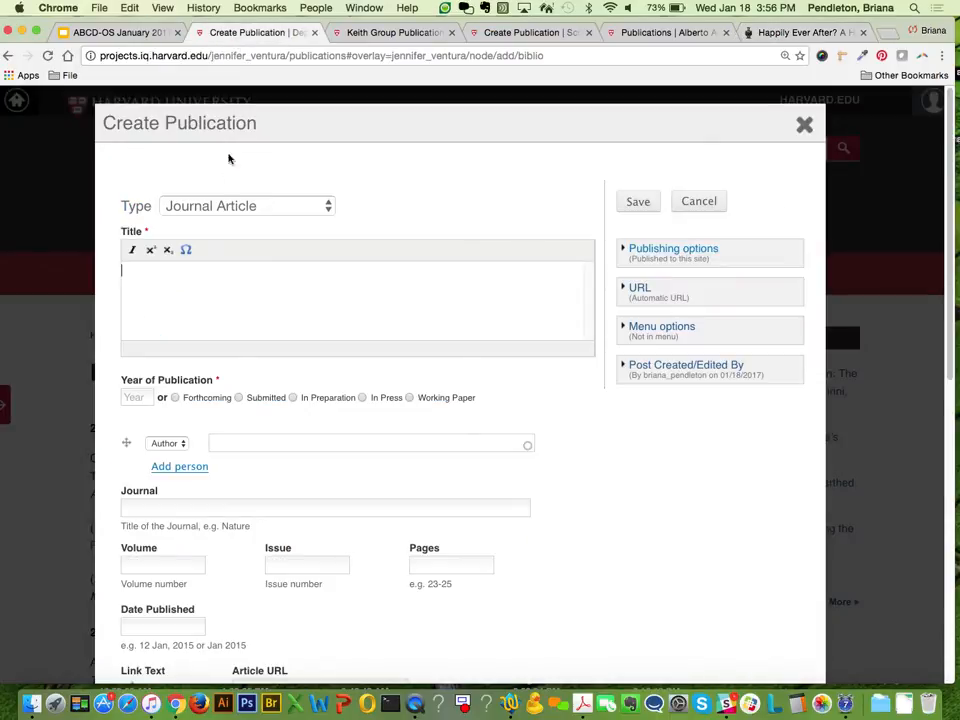
key(super+v)
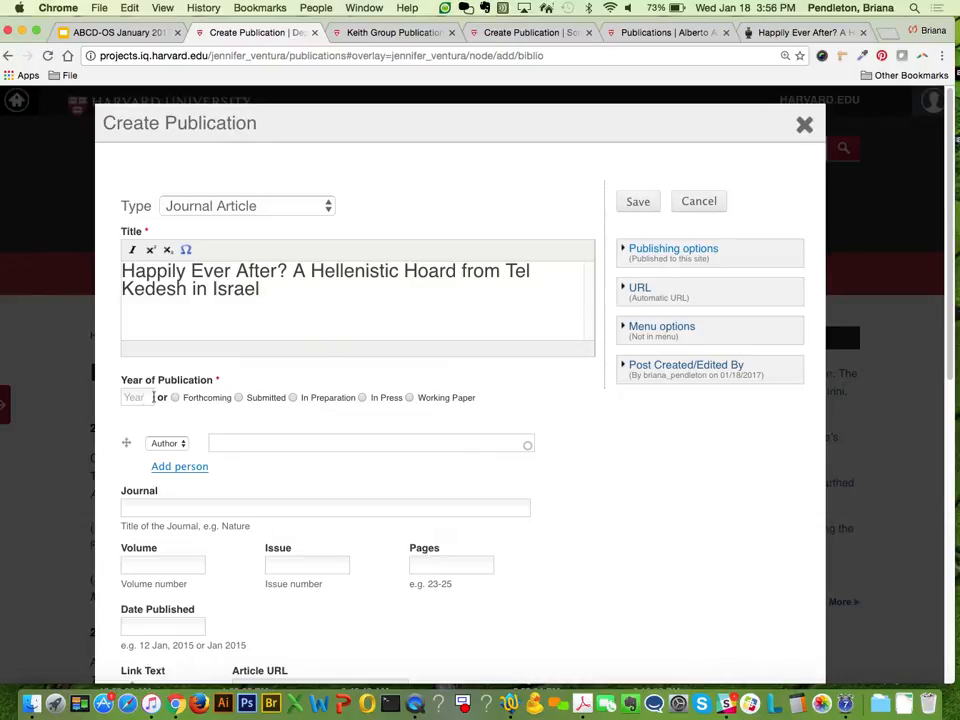
- Check the article's date on AJA Online and set the Year of Publication to 2017
click(795, 32)
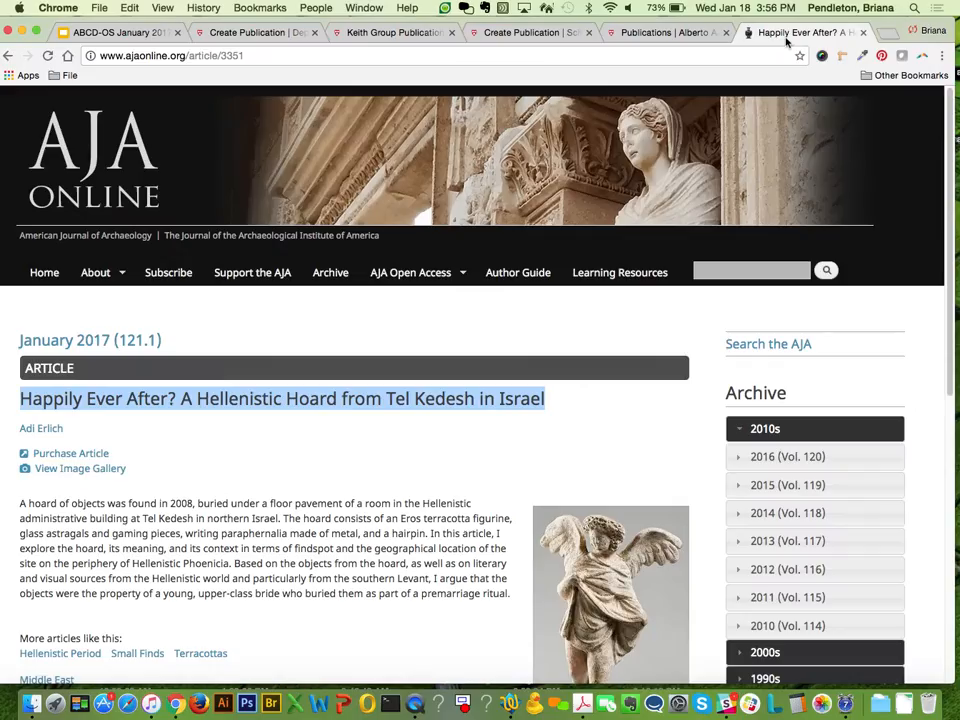
scroll(394, 467, down, 1)
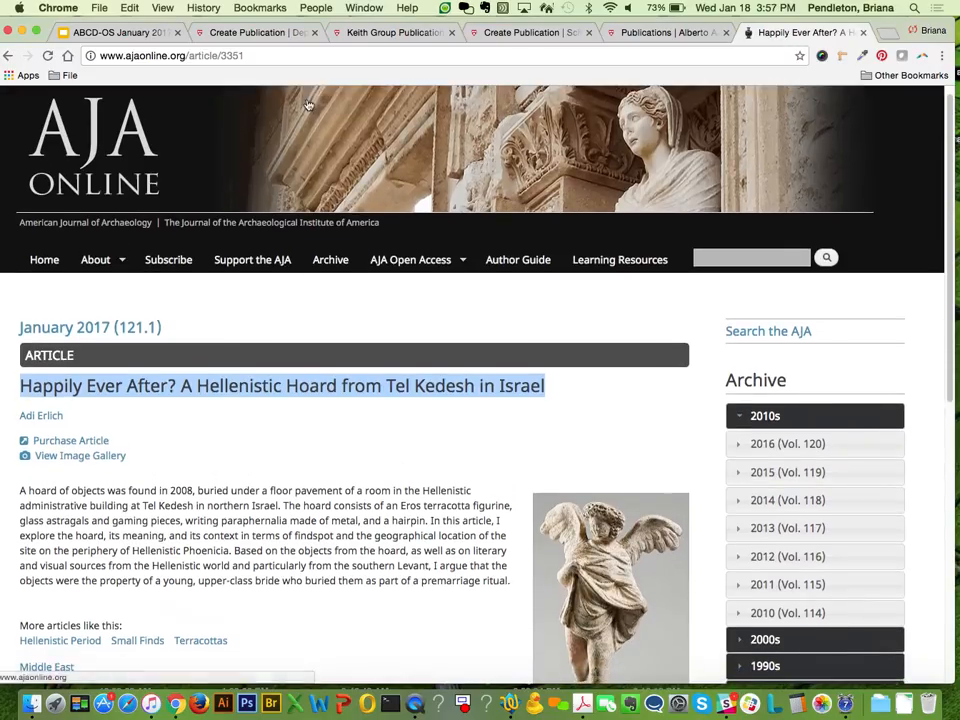
click(246, 33)
click(137, 398)
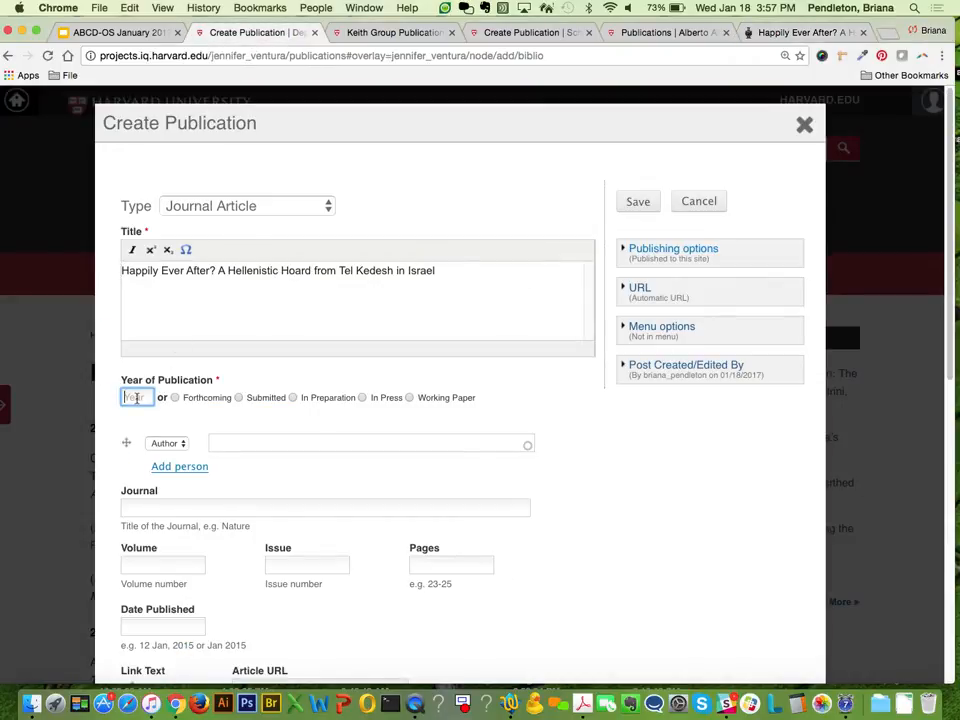
text(210)
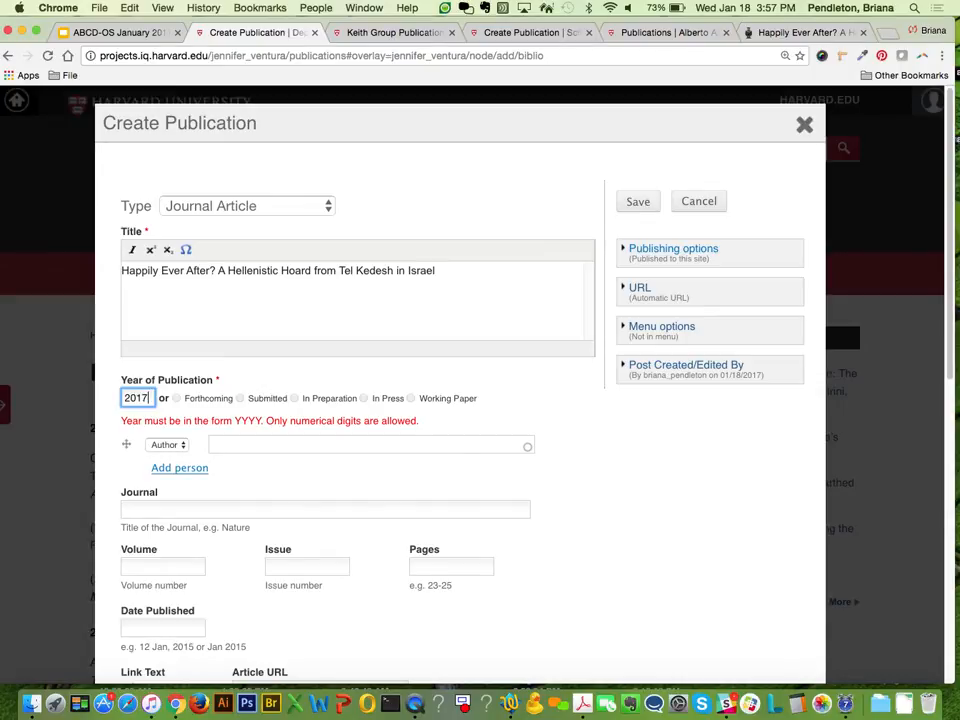
- Copy the journal name "American Journal of Archaeology" from the AJA Online citation into the publication's Journal field
click(190, 510)
click(760, 36)
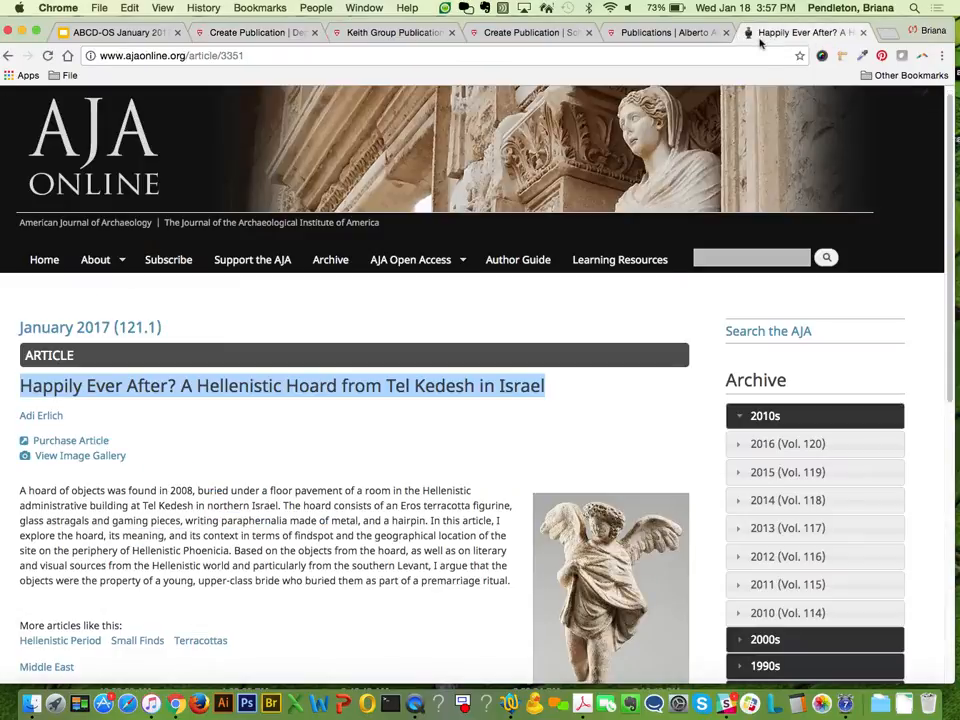
scroll(373, 447, down, 5)
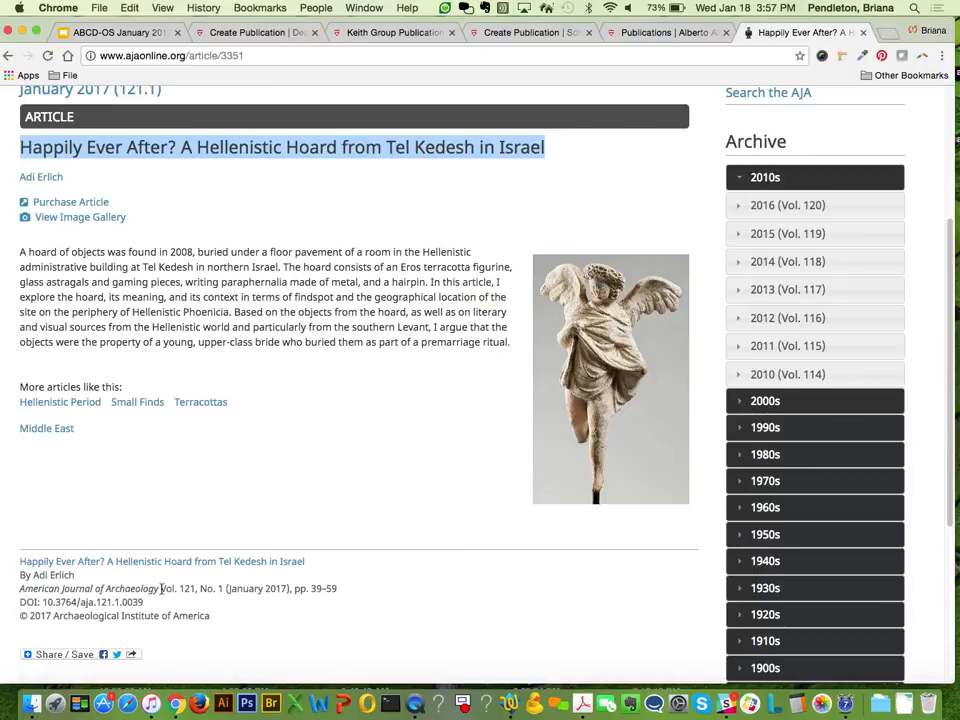
drag(161, 588, 19, 589)
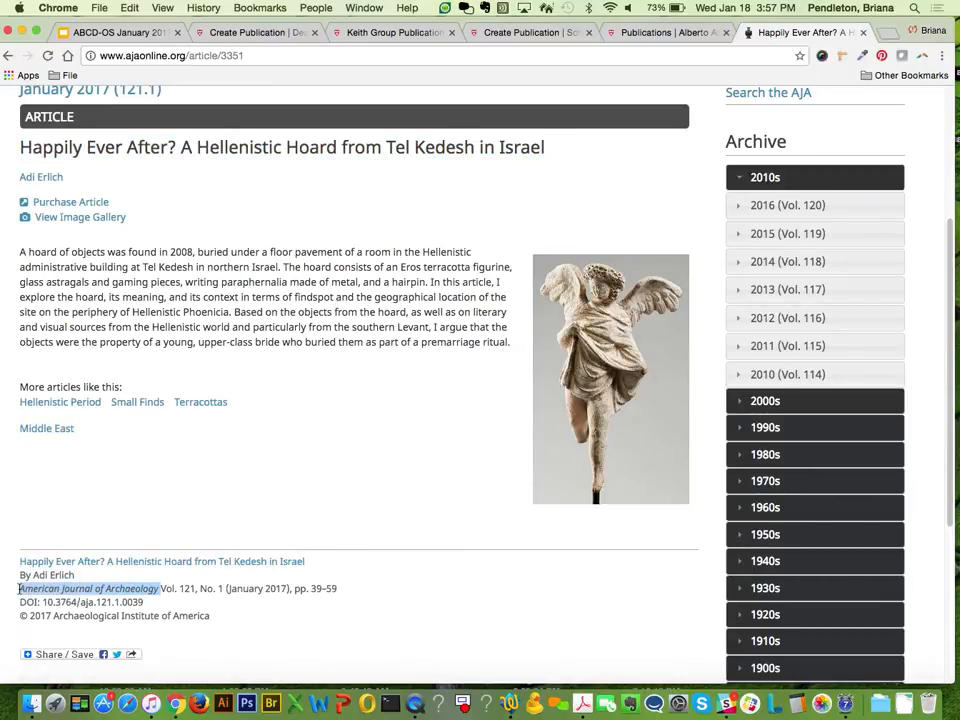
click(230, 32)
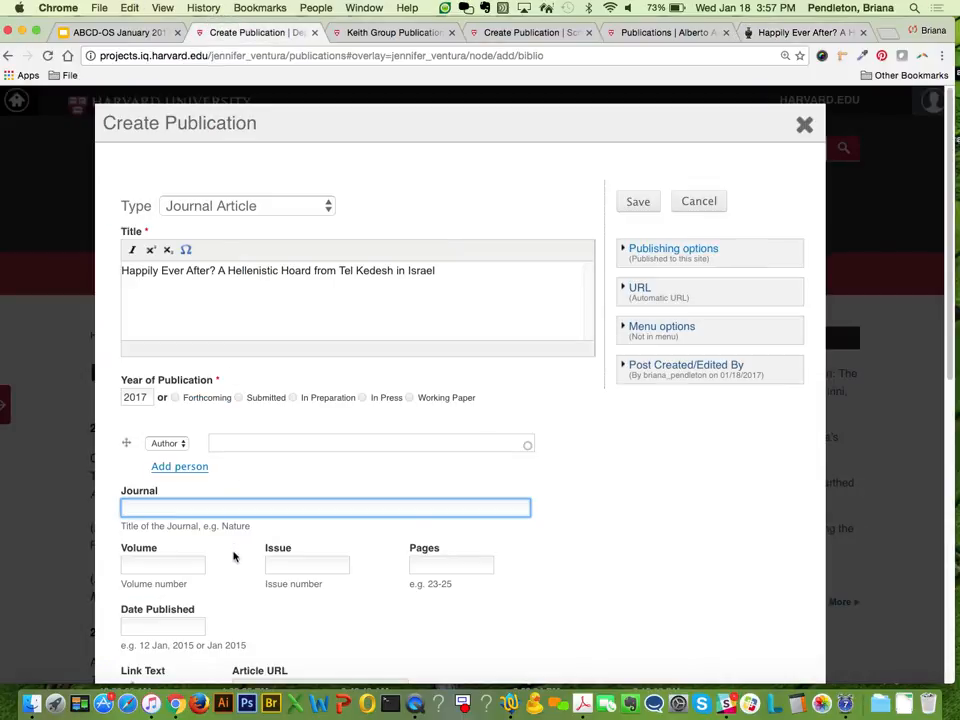
key(super+v)
- Review the remaining journal article fields, from volume, issue and article URL to the abstract, file attachments and Publication Details
scroll(263, 480, down, 2)
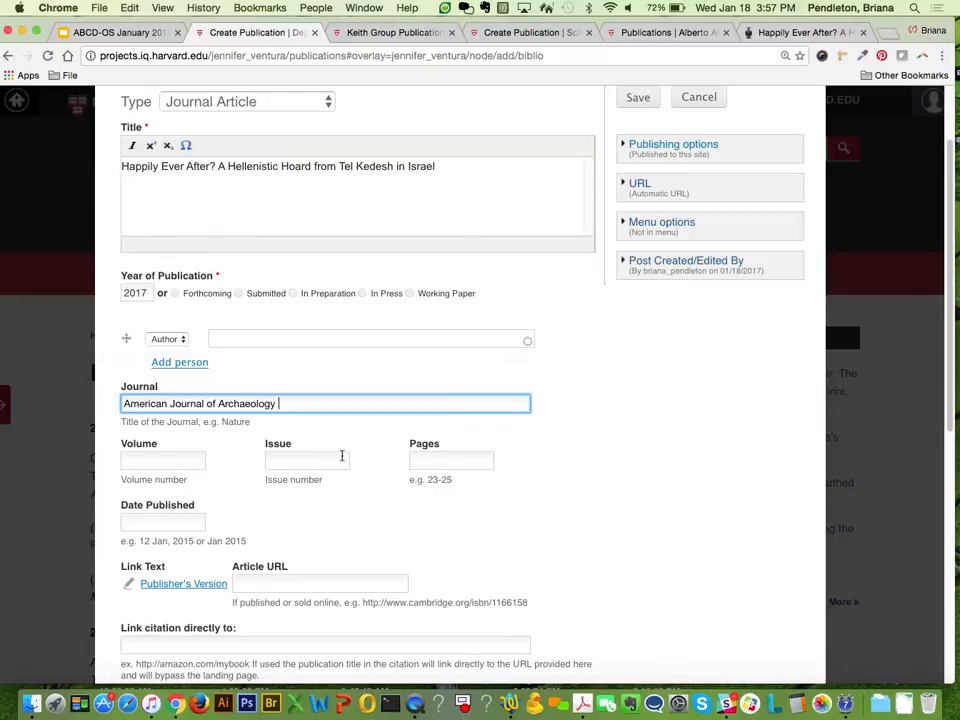
scroll(159, 520, up, 2)
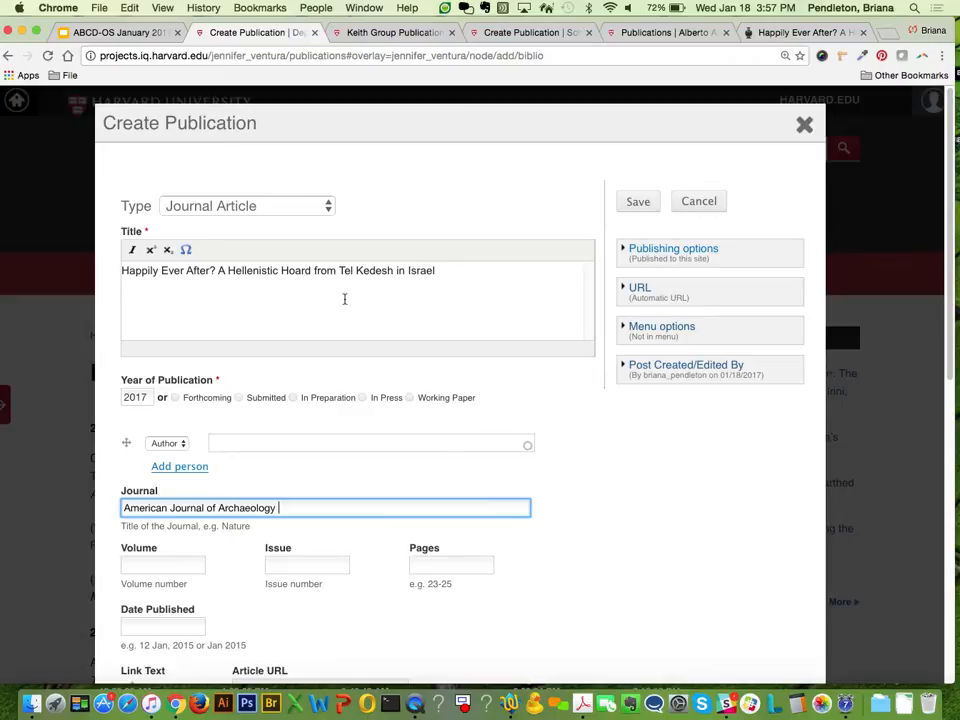
scroll(344, 298, down, 3)
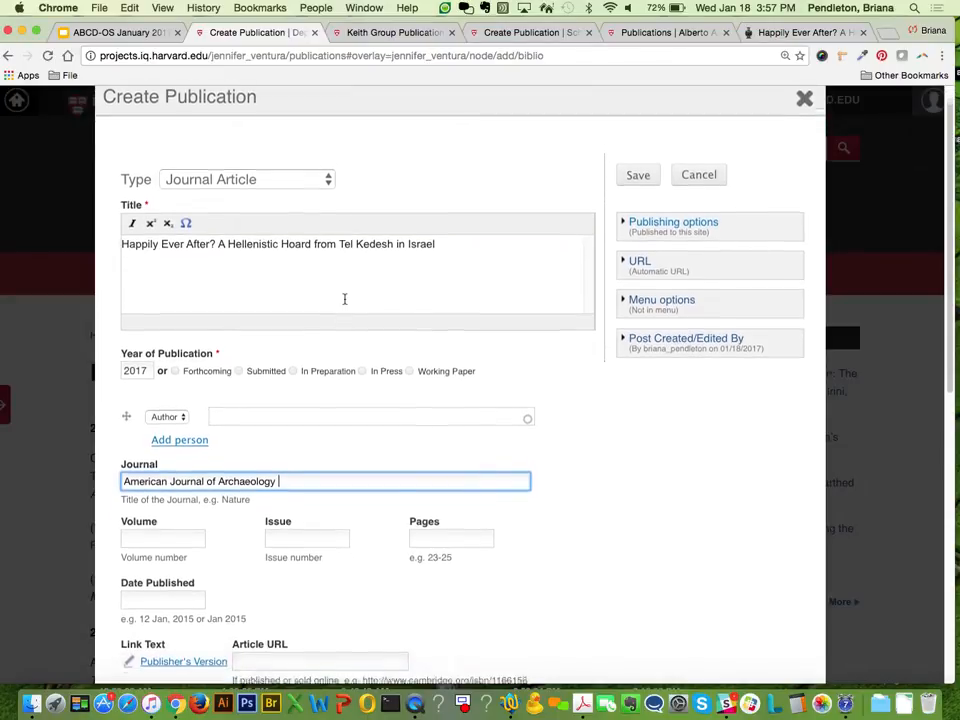
scroll(295, 500, down, 1)
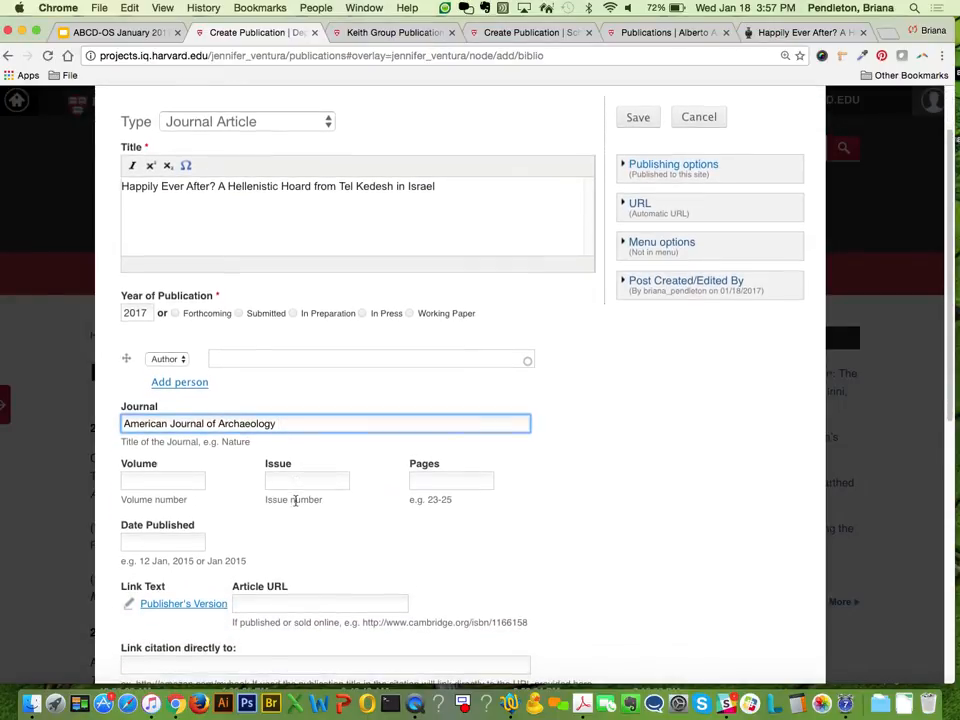
scroll(388, 534, down, 5)
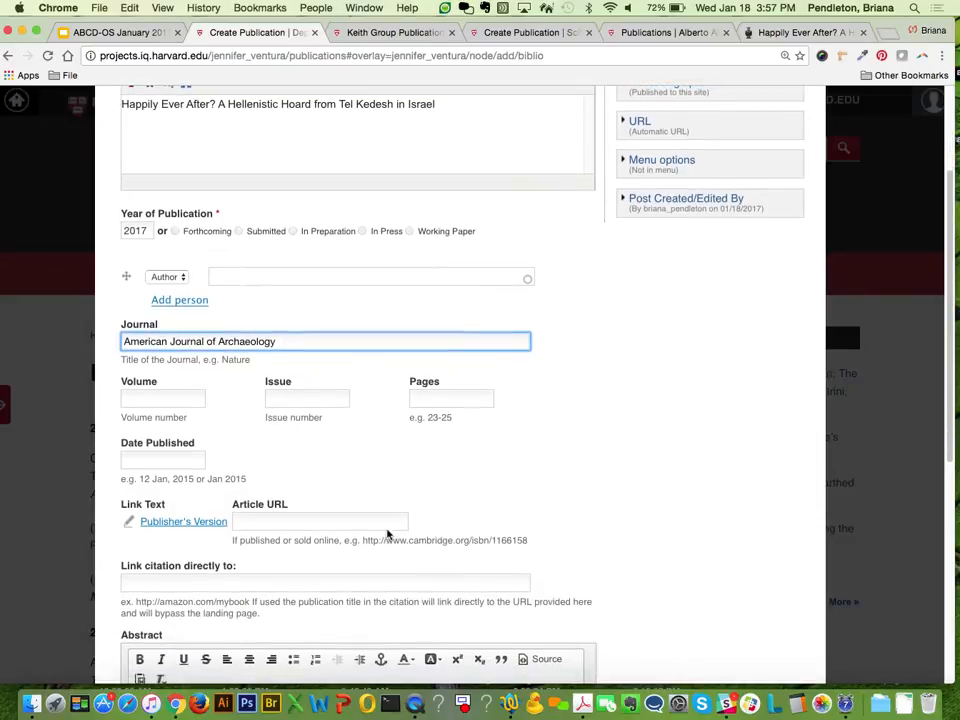
scroll(330, 516, down, 15)
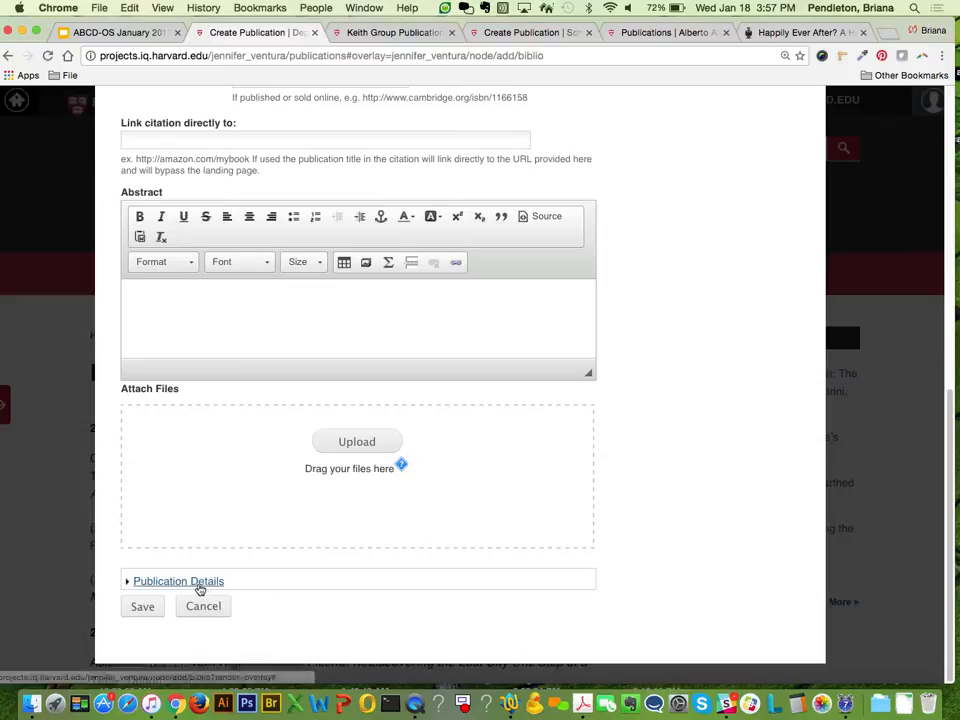
scroll(274, 326, up, 8)
scroll(288, 310, up, 15)
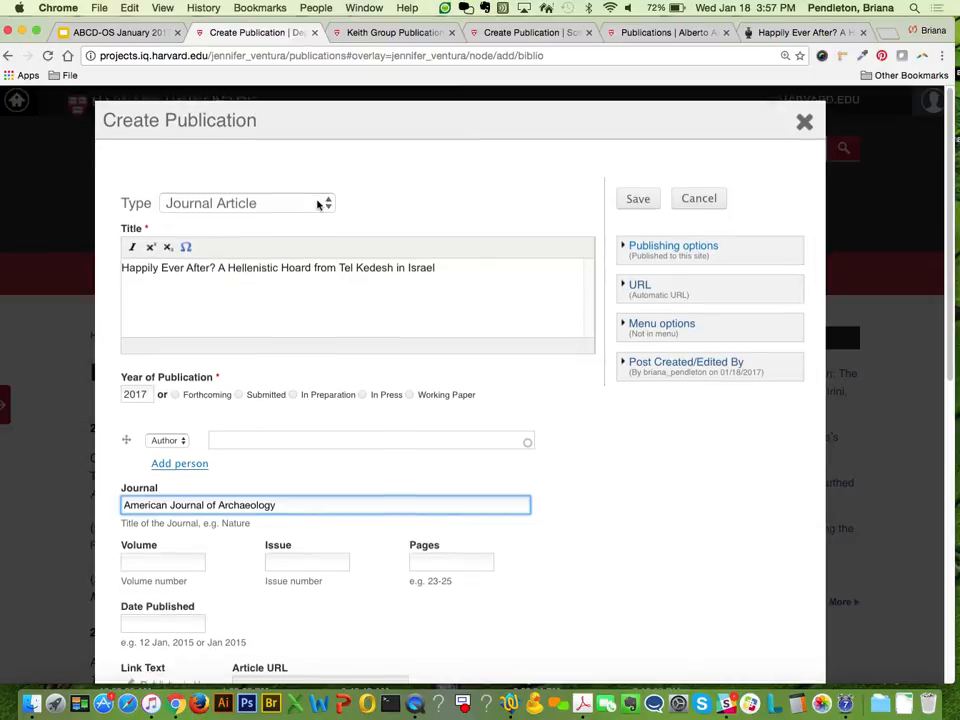
- Copy the AJA article's summary, from "A hoard of objects" through "Hellenistic Phoenicia.", into the publication's Abstract
scroll(317, 204, down, 15)
scroll(255, 506, up, 1)
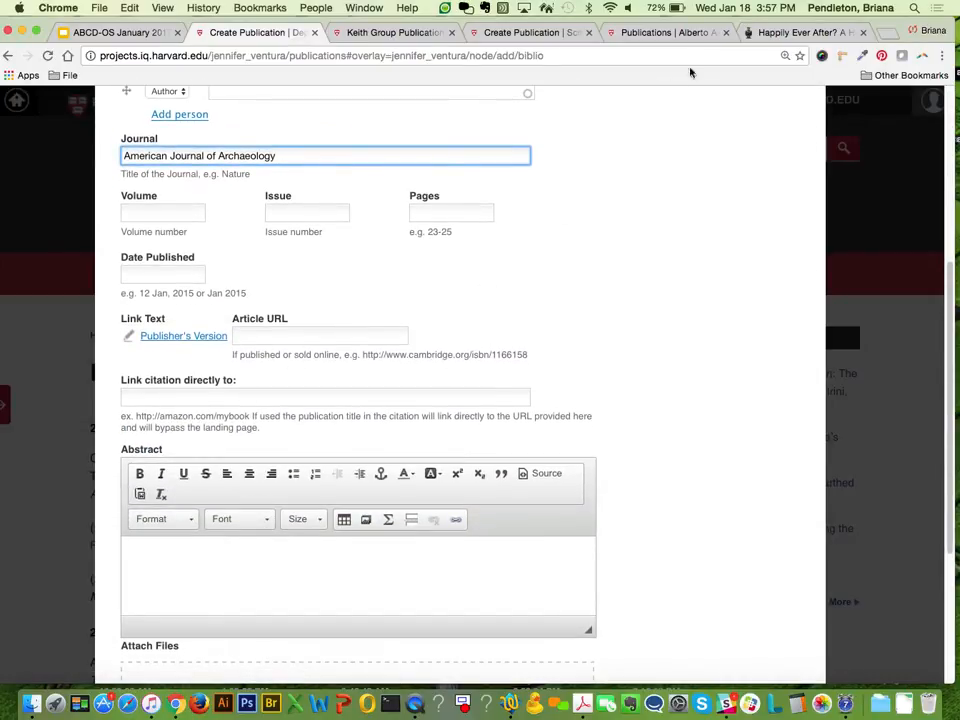
click(750, 32)
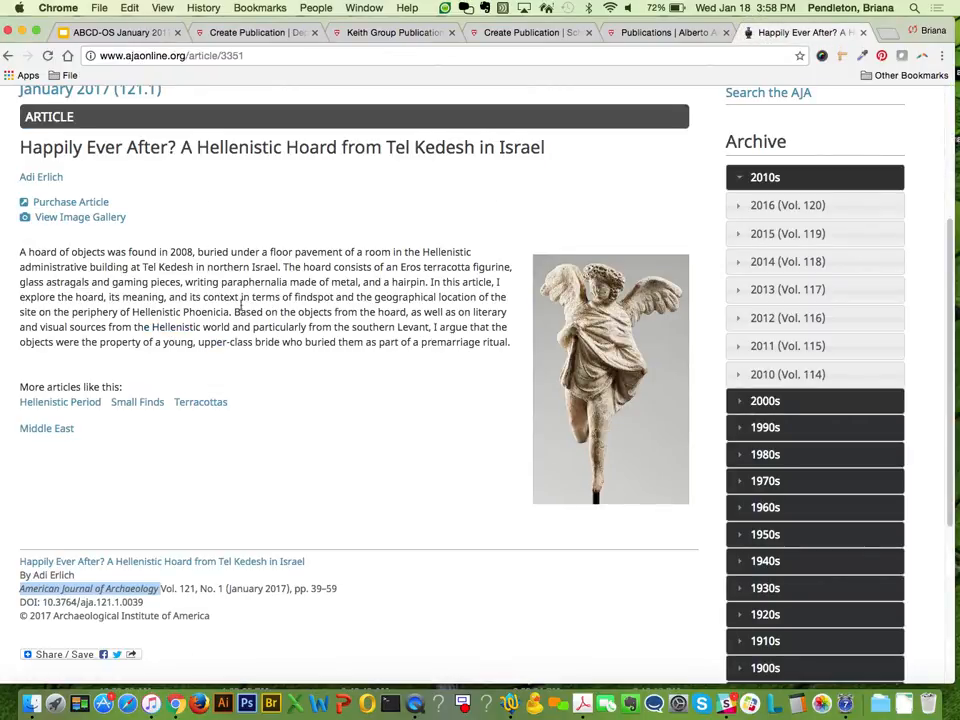
drag(232, 314, 15, 253)
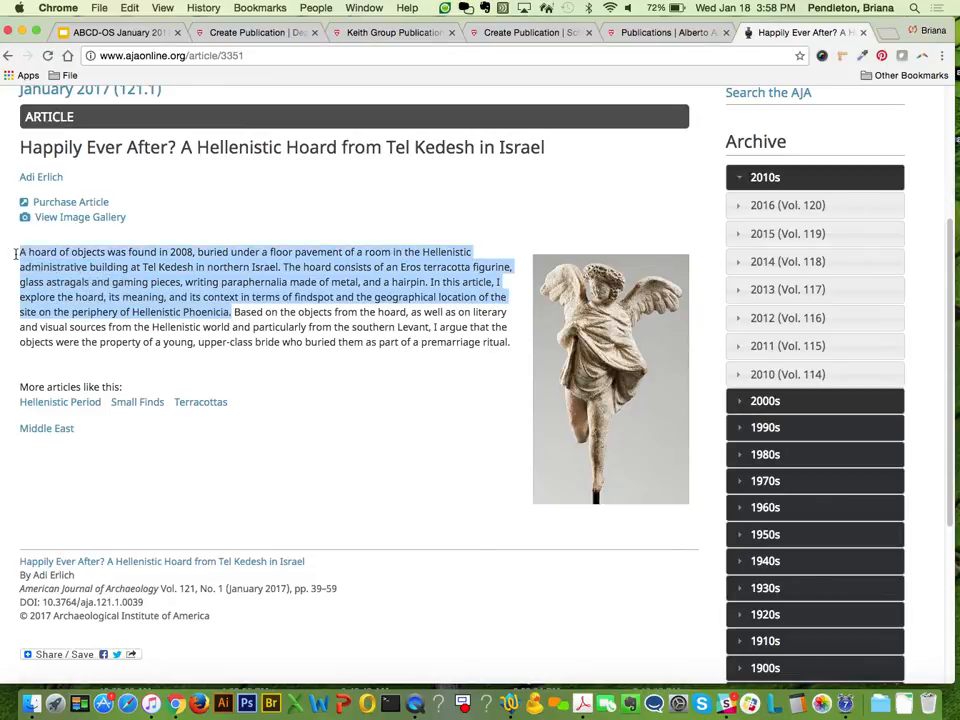
click(223, 32)
click(202, 544)
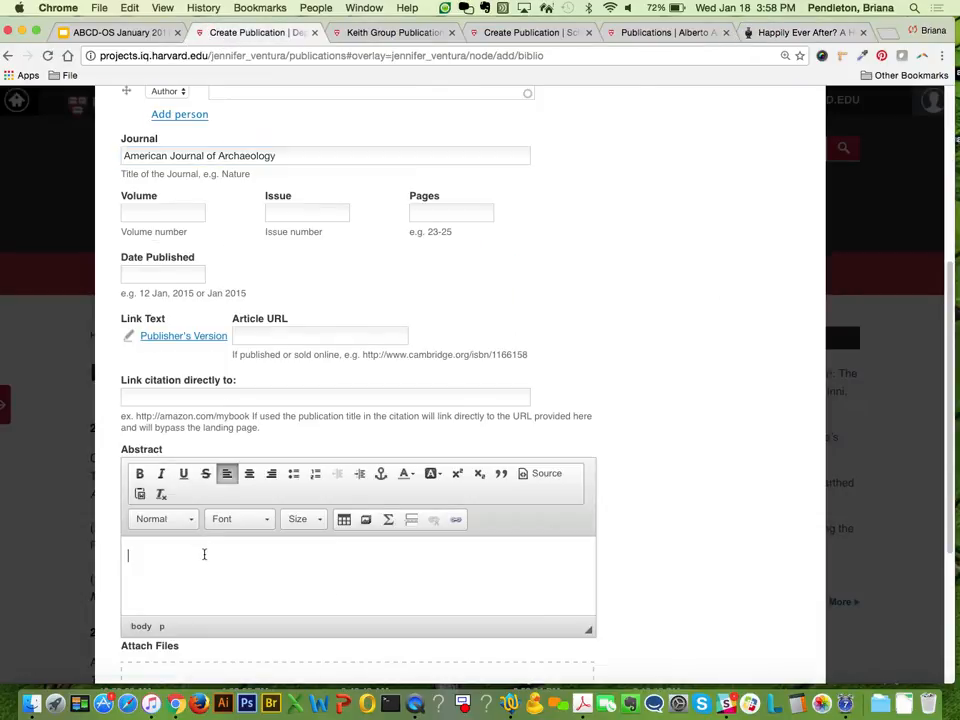
key(super+v)
- Expand Publication Details below the file attachments and view the Full text and Notes fields
scroll(254, 597, down, 5)
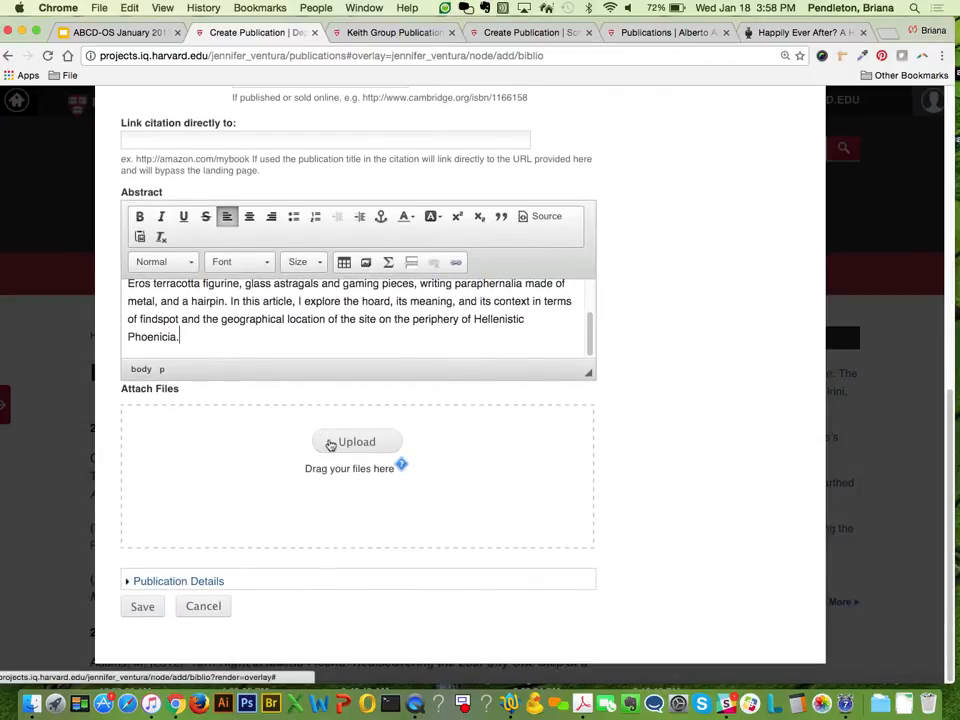
click(197, 589)
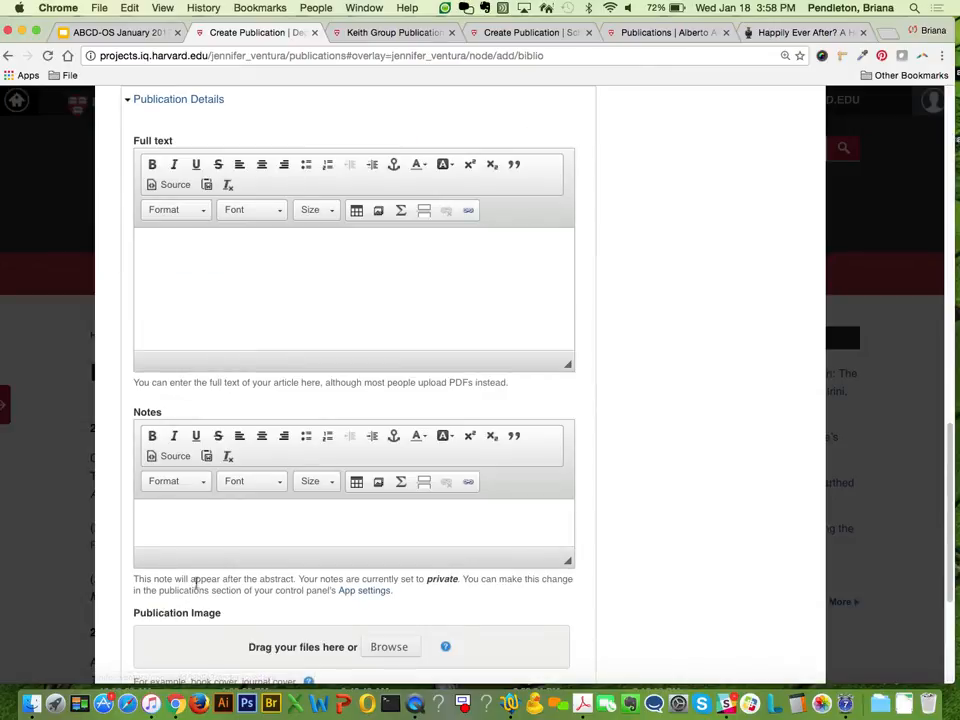
scroll(210, 538, up, 1)
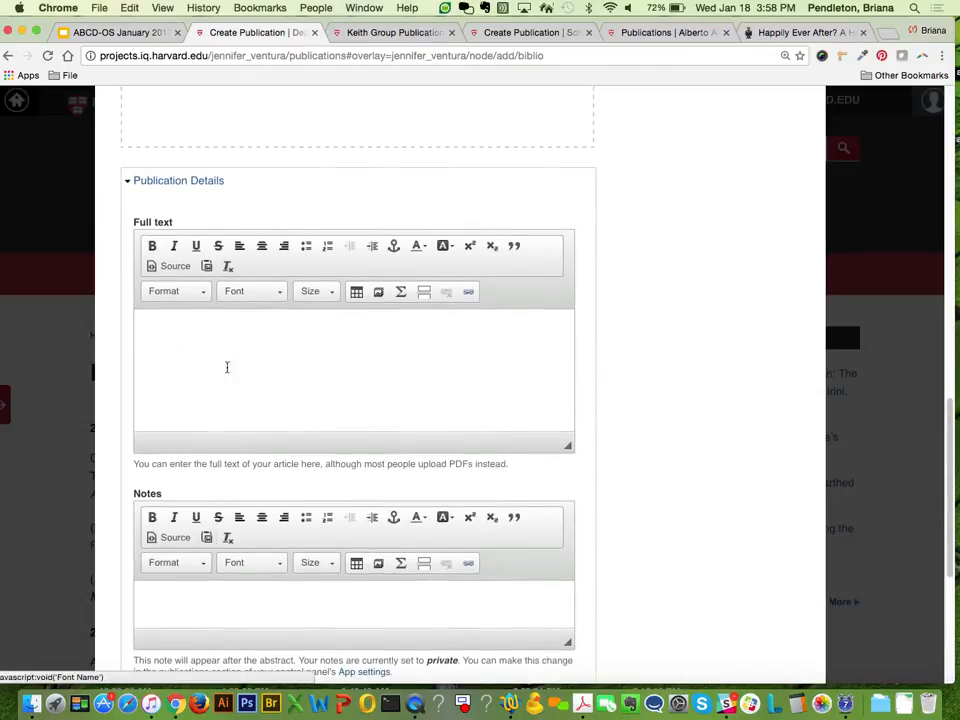
- Review the remaining notes, publication image and extra fields, and save the journal article publication
scroll(305, 310, down, 3)
scroll(234, 407, down, 2)
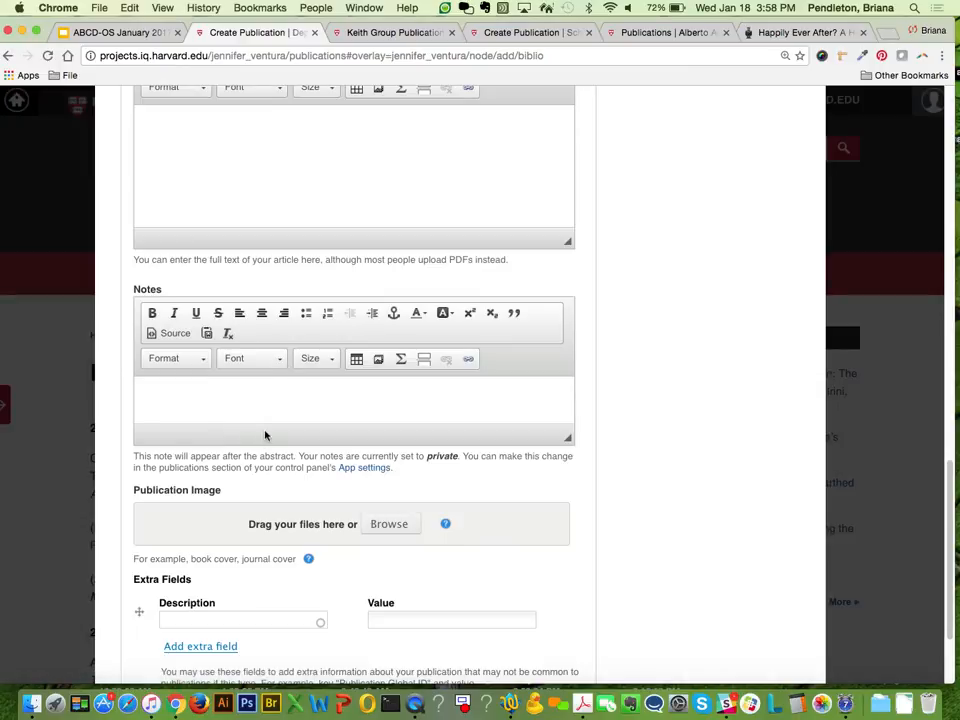
scroll(257, 427, down, 2)
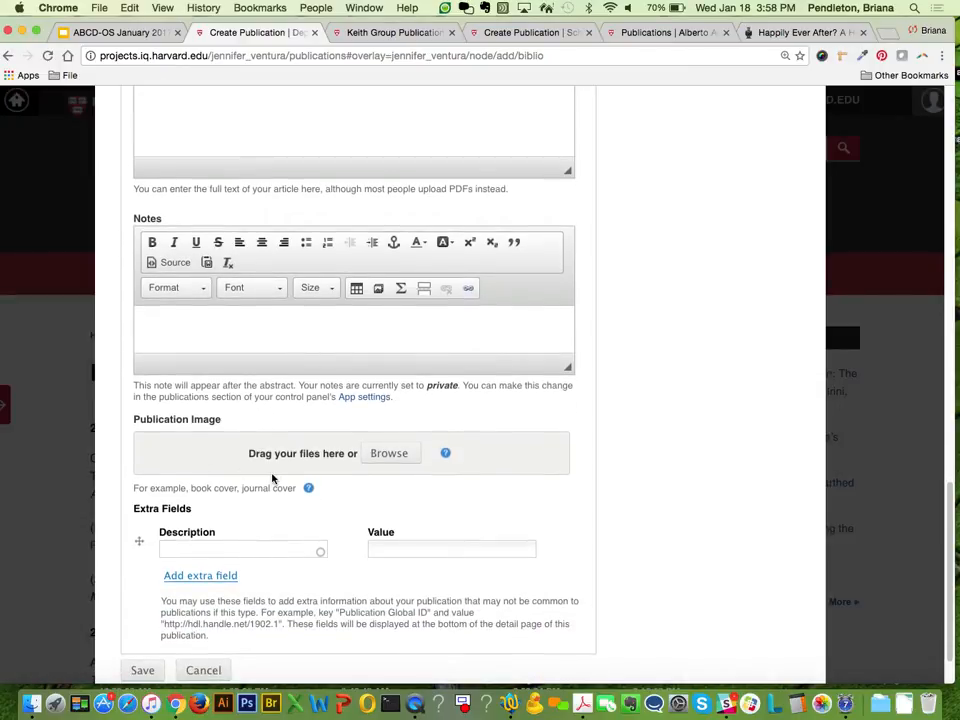
scroll(244, 476, down, 2)
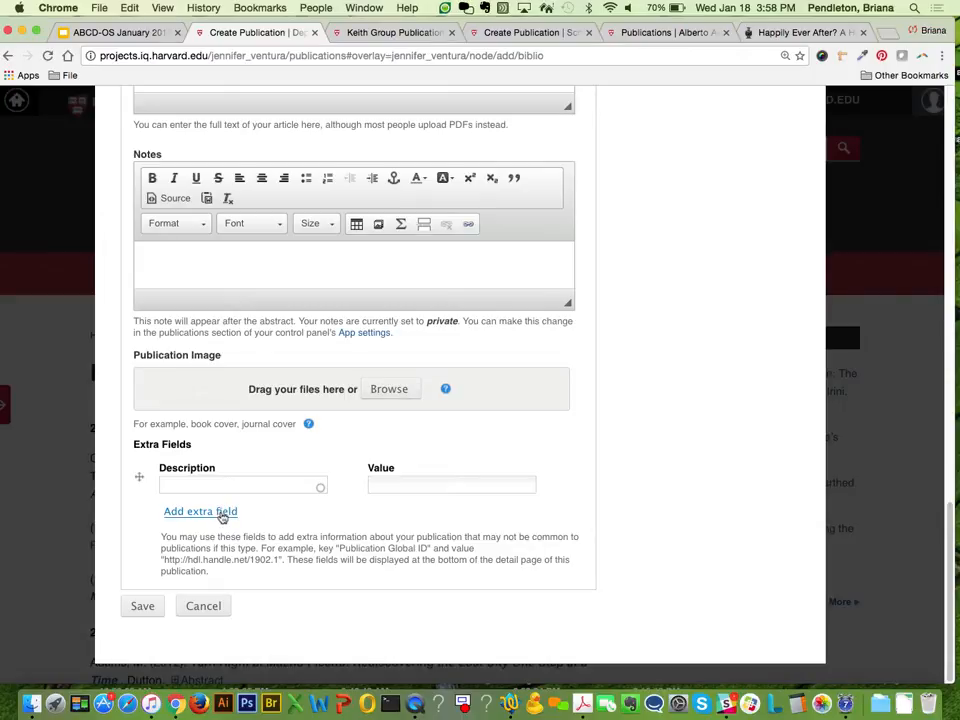
click(142, 618)
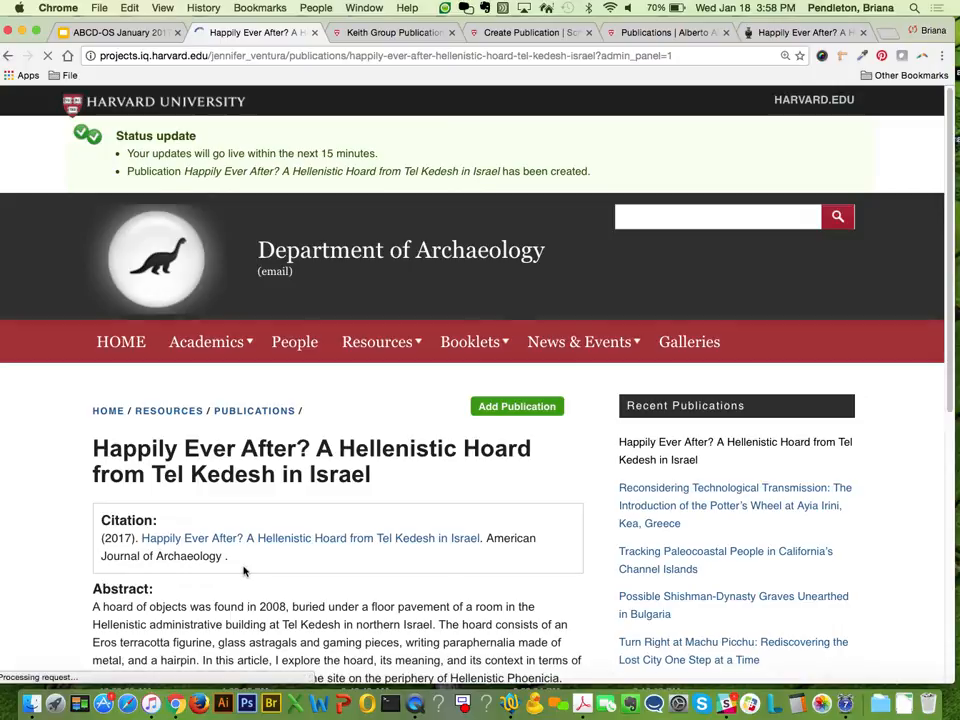
scroll(289, 604, down, 3)
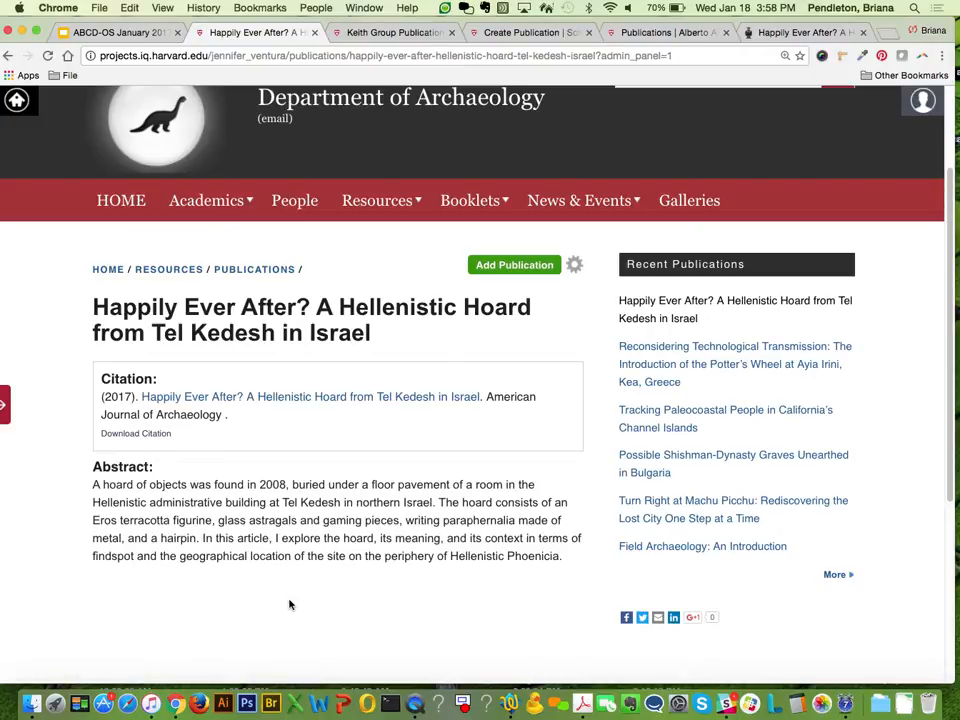
- Open the site's Publications list and view the new 2017 article among the other citations
click(262, 274)
click(262, 274)
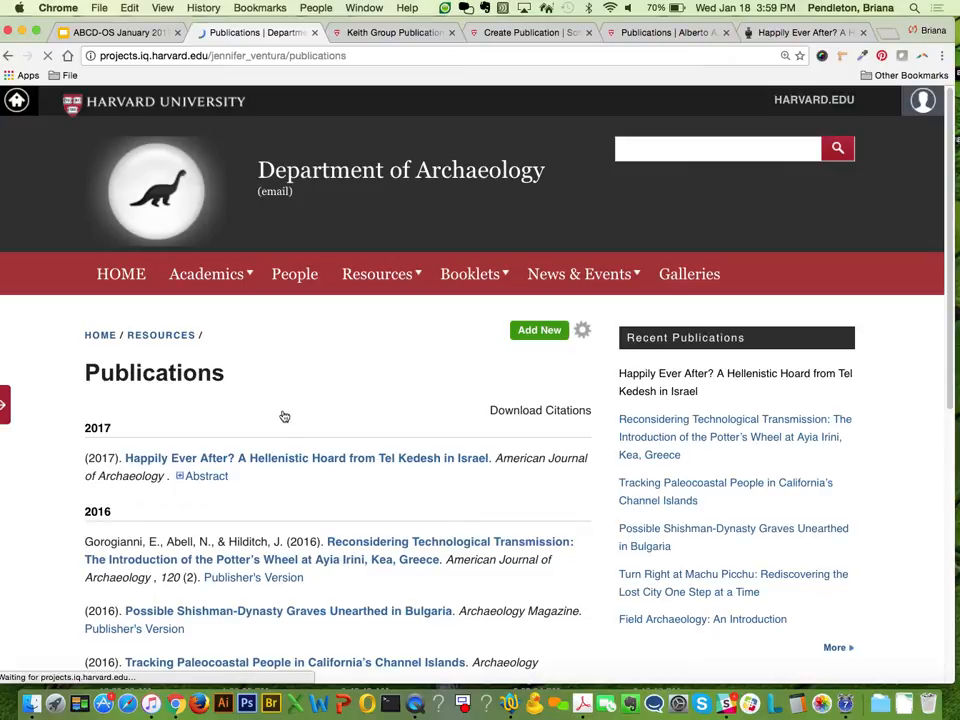
scroll(288, 494, down, 1)
scroll(288, 494, down, 2)
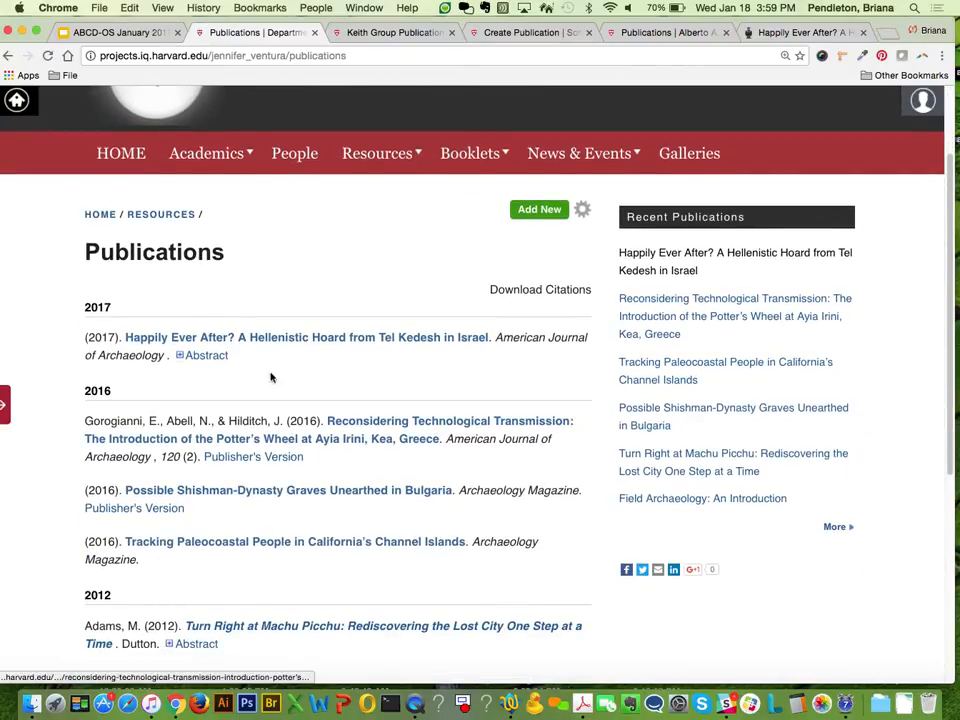
- Show the Importing Publications slide in Google Slides, and open the Archaeology site's Enable / Disable Apps page
click(144, 36)
key(Down)
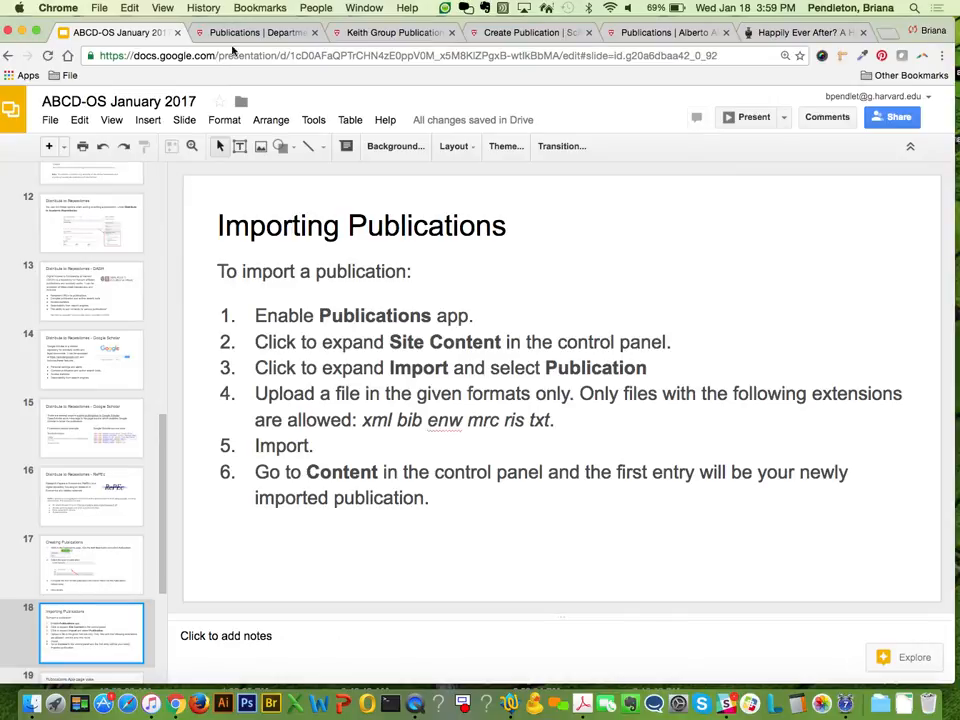
click(233, 34)
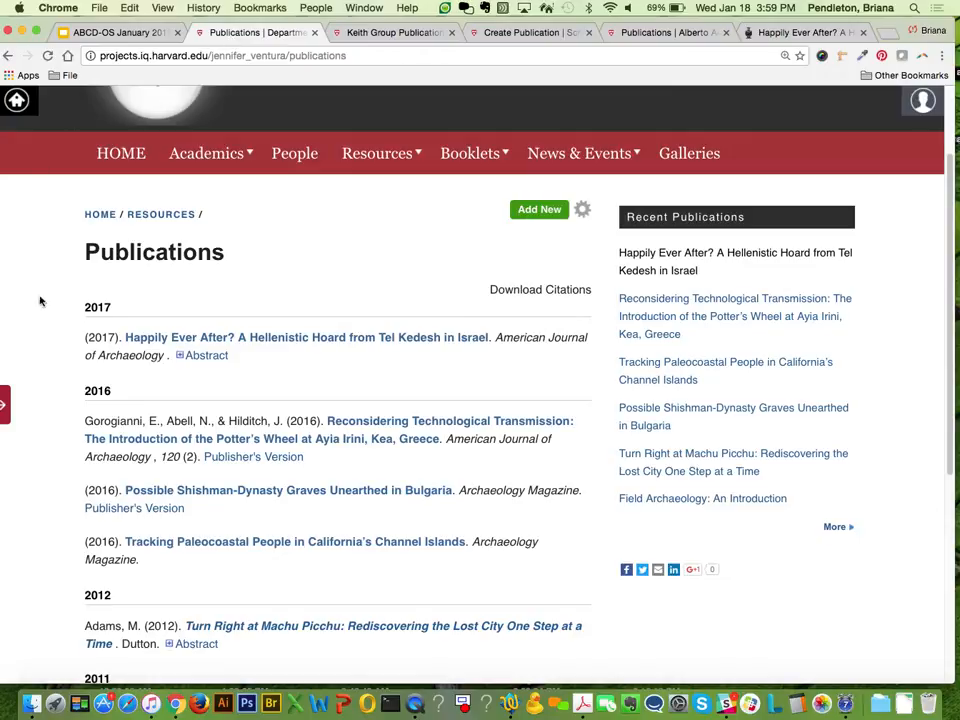
click(8, 406)
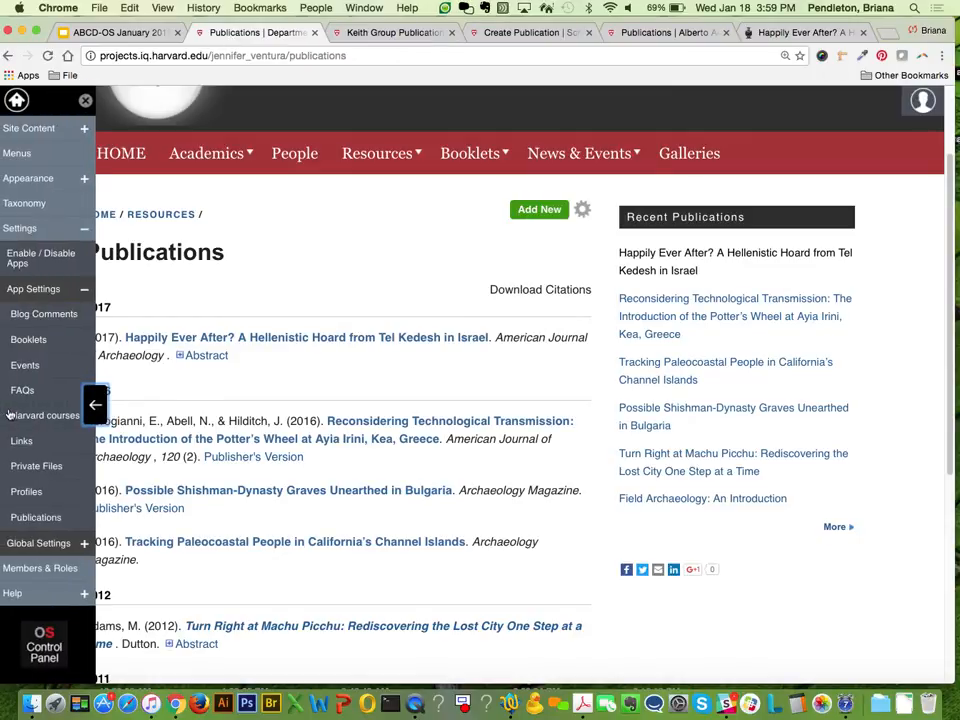
click(18, 259)
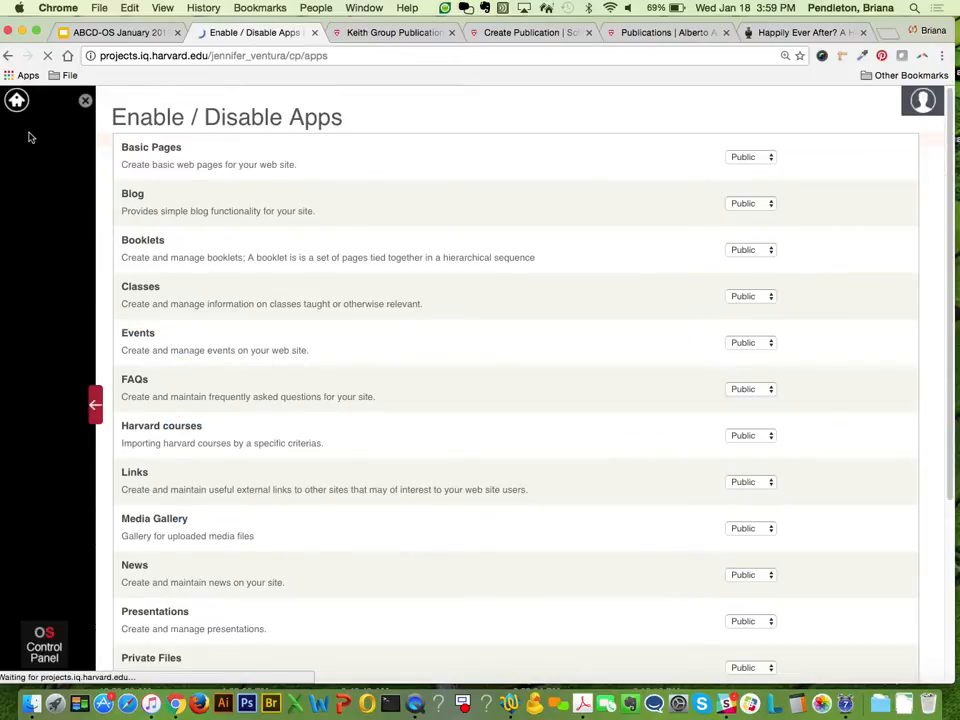
- Open the publication import form from Site Content and view its available file types without choosing one
click(30, 132)
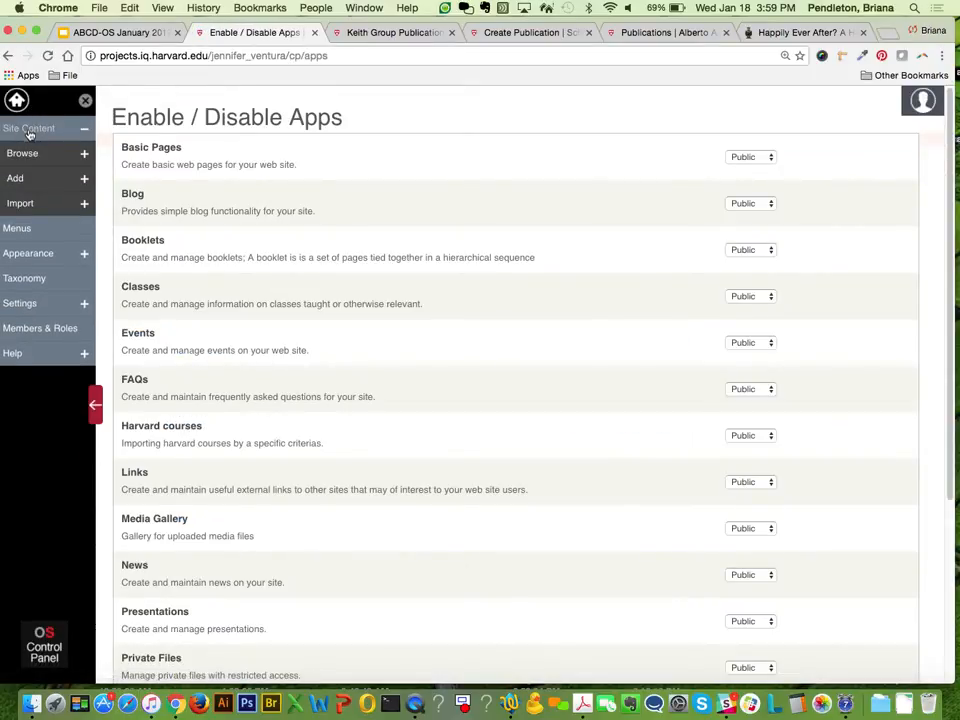
click(20, 205)
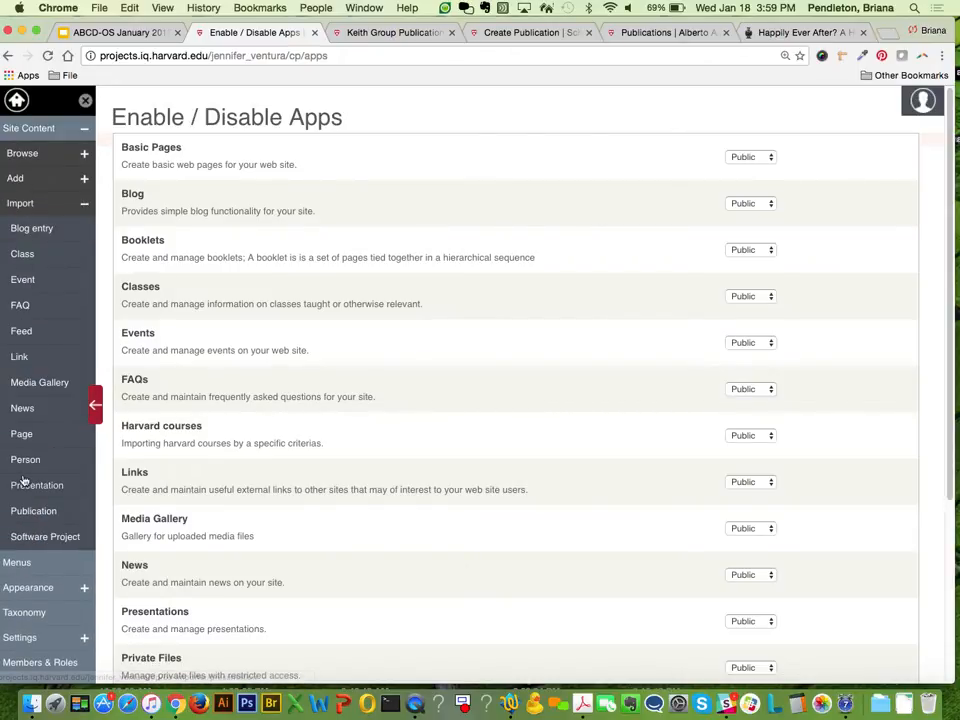
click(28, 515)
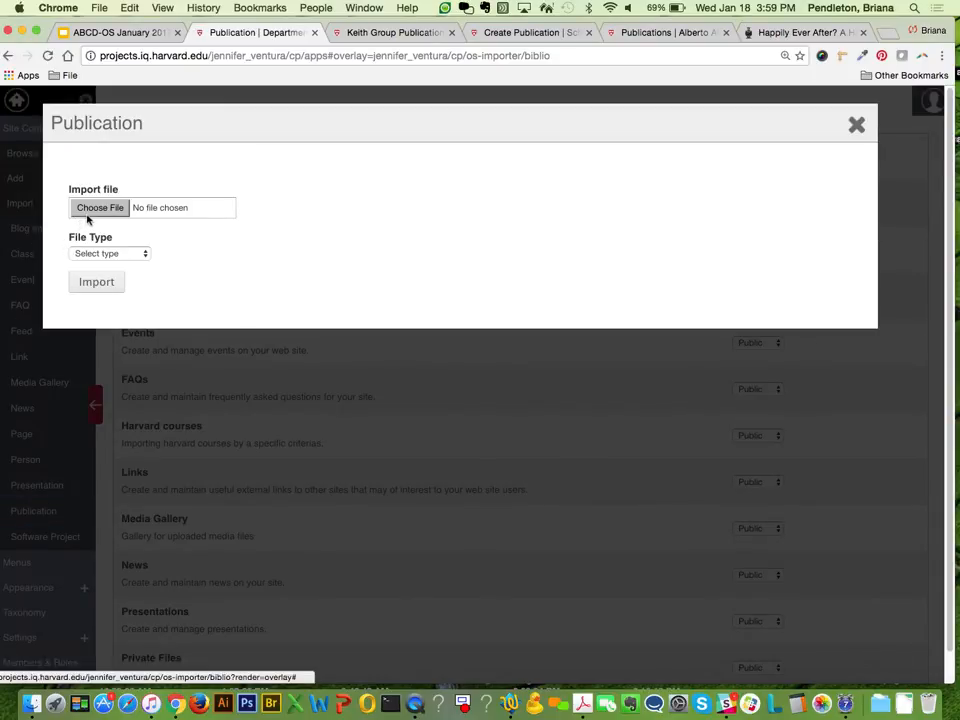
click(94, 257)
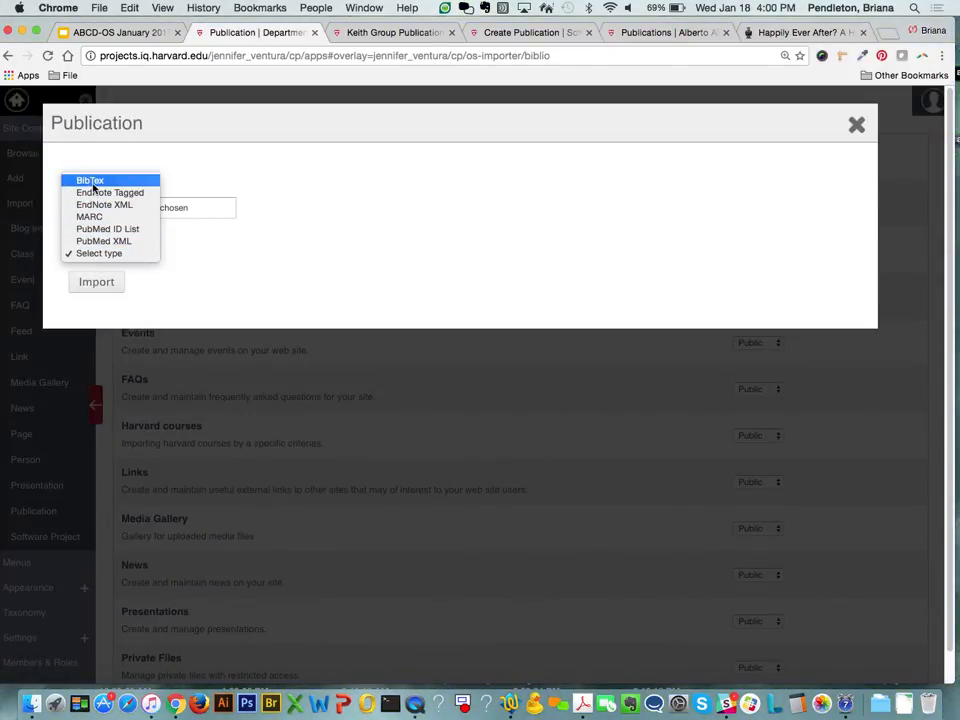
click(855, 127)
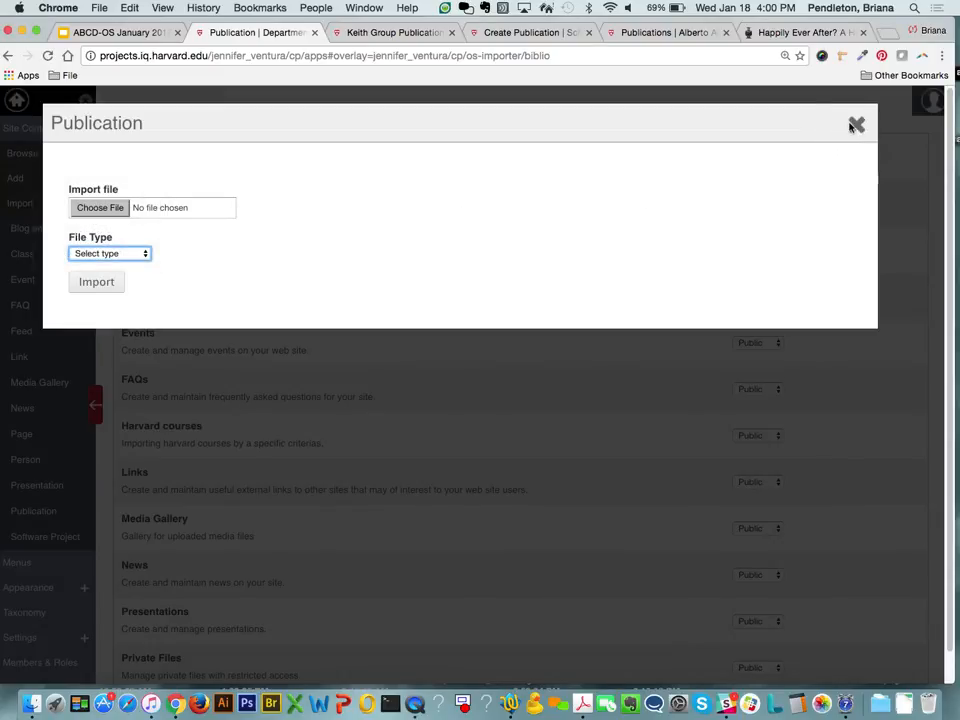
- Recheck the Importing Publications slide in Google Slides, and close the site's publication import form
click(121, 33)
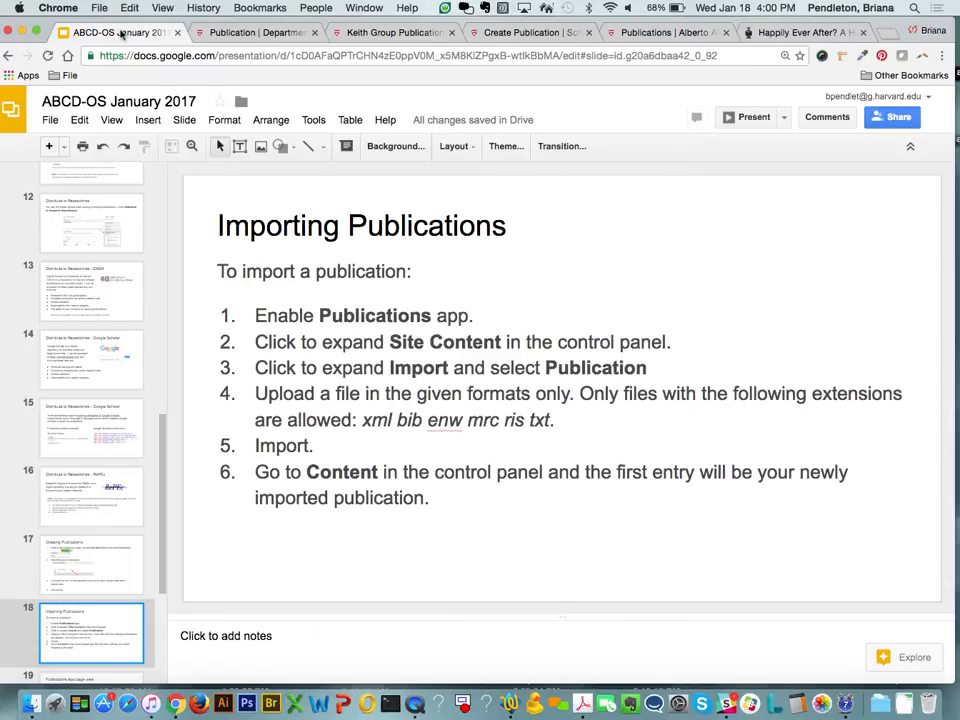
click(212, 32)
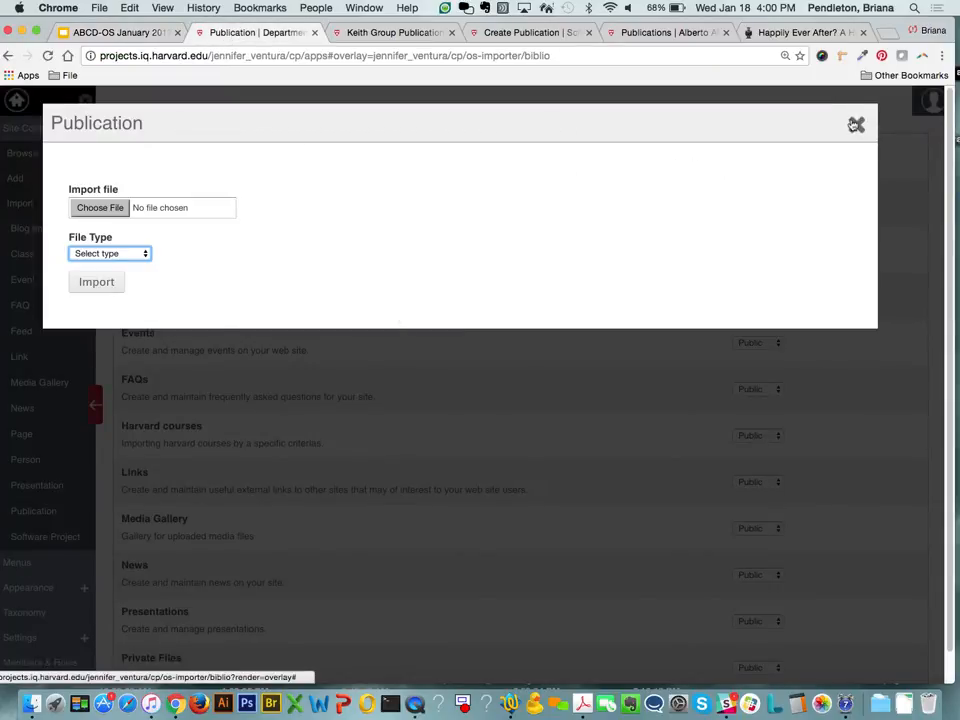
click(856, 124)
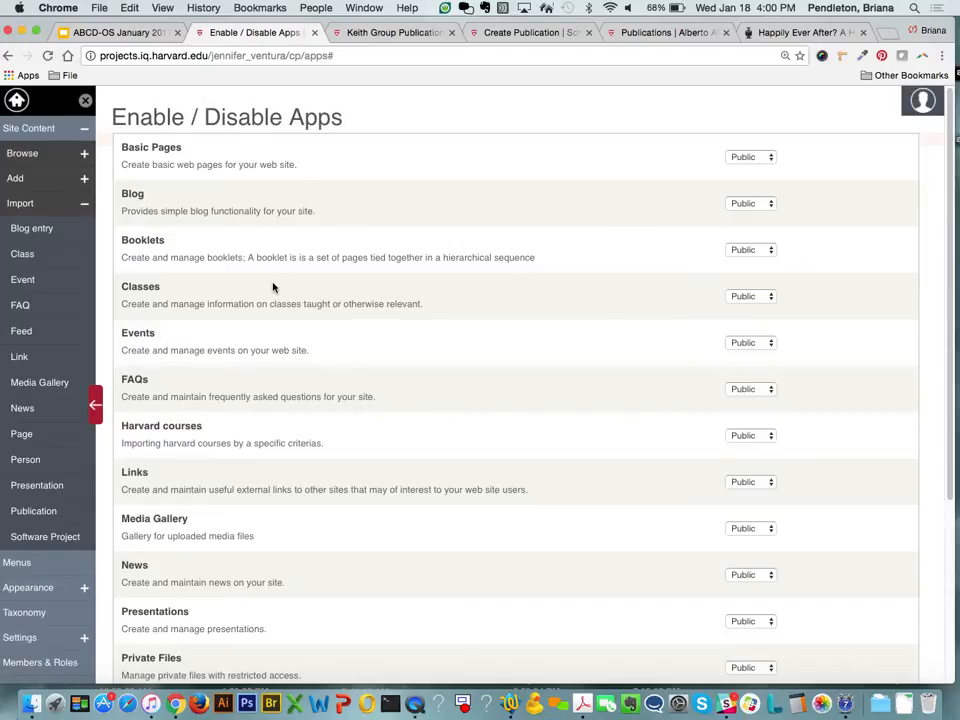
- Open the Publications app settings, view the bibliographic and export format options, and close them without changes
click(39, 635)
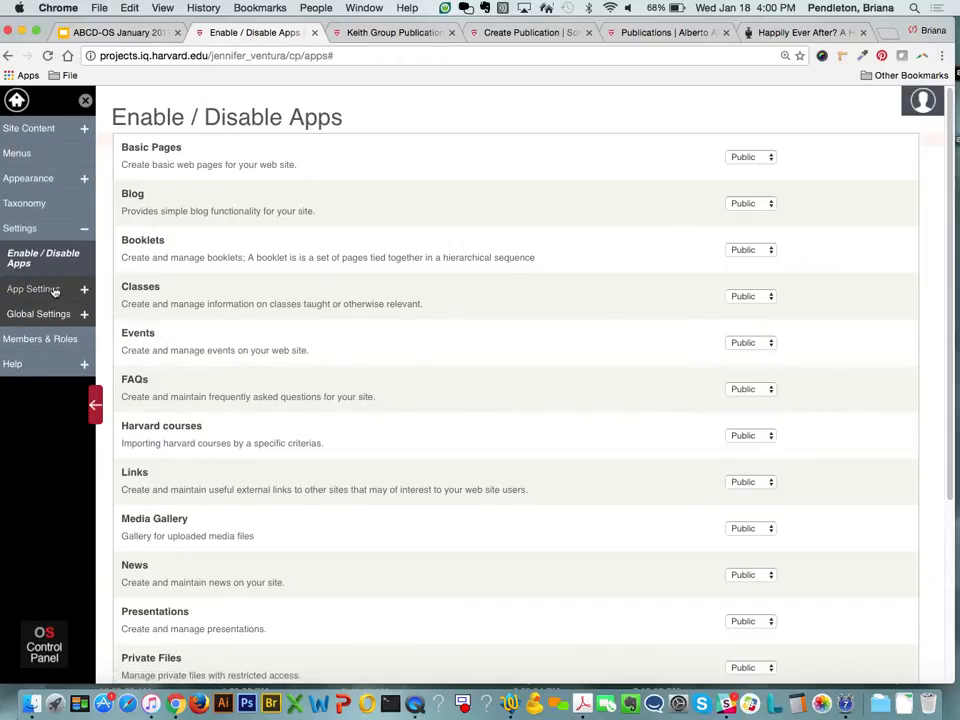
click(55, 290)
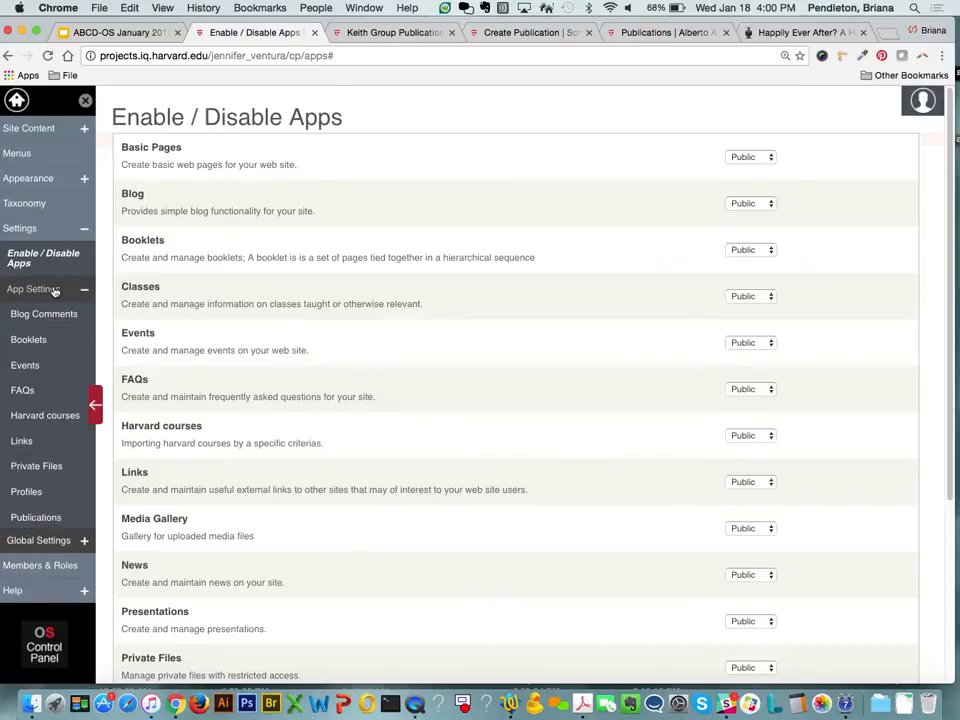
click(36, 518)
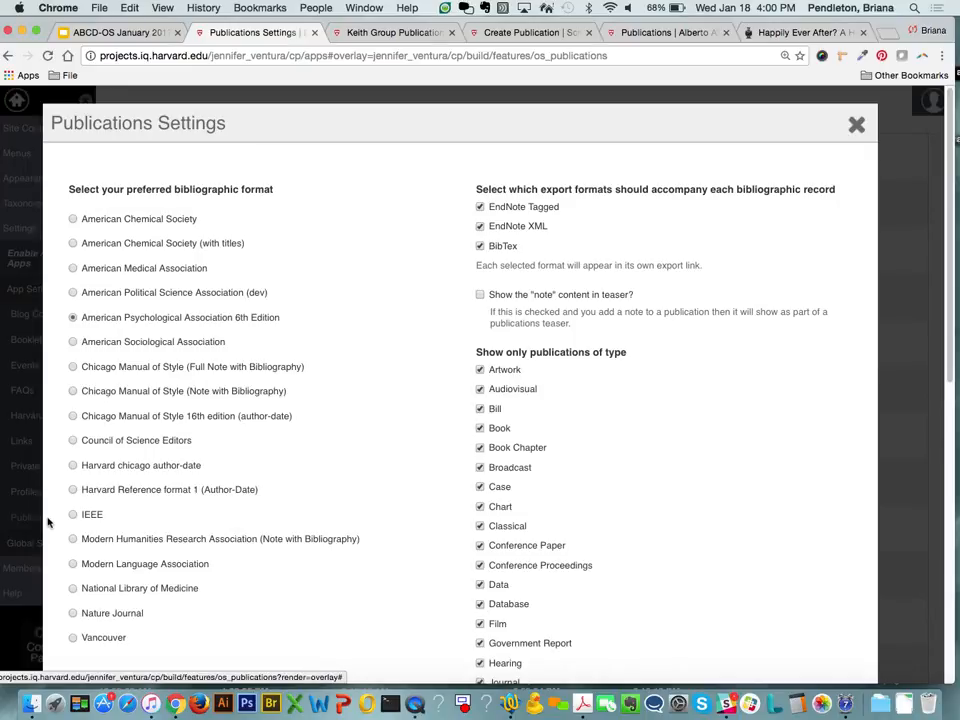
click(855, 127)
- Switch to the Google Slides deck and show slide 19, Publications App page view
click(140, 34)
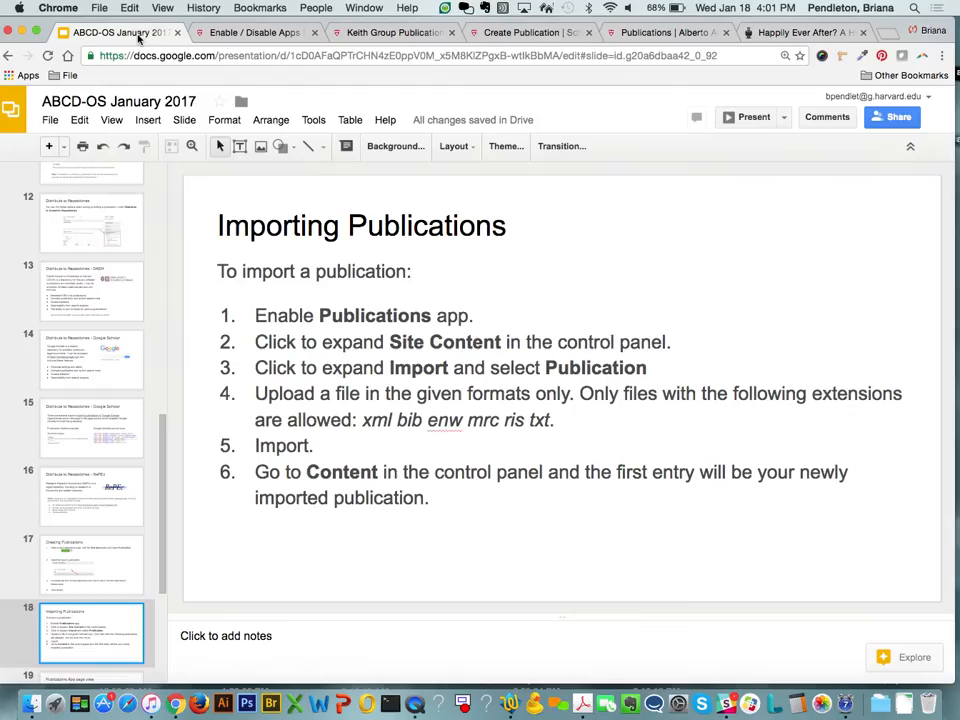
scroll(124, 636, down, 2)
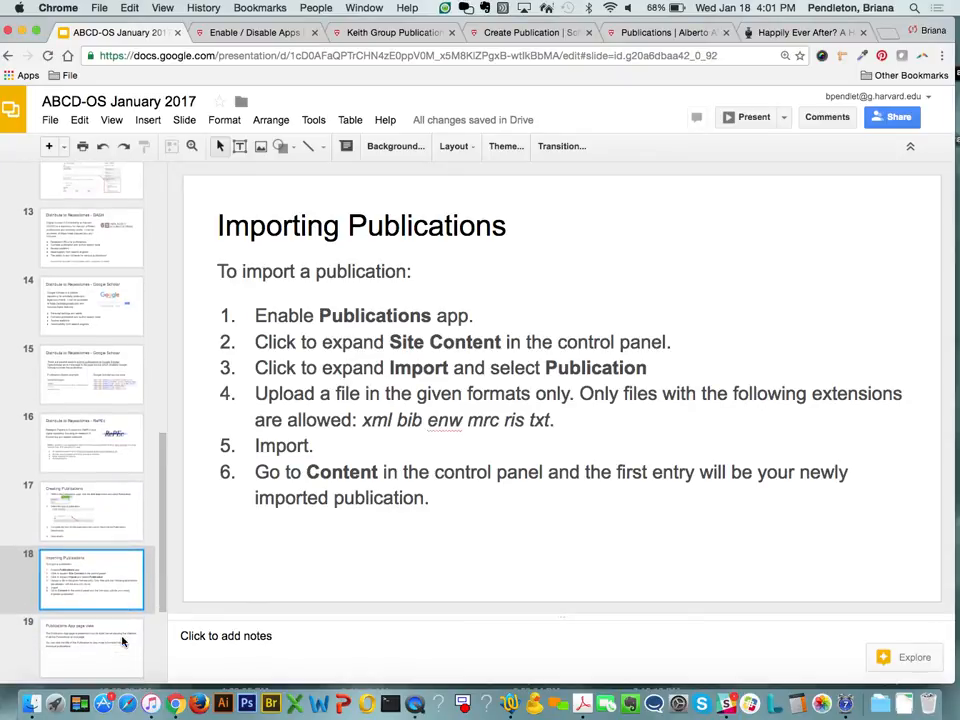
click(124, 641)
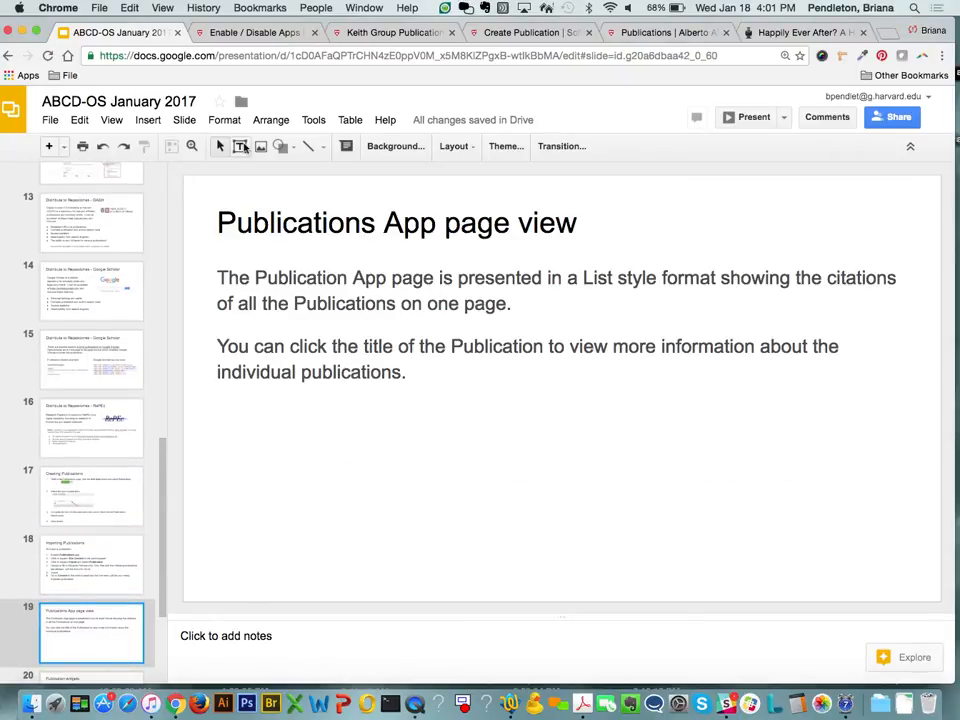
- Return to the Department of Archaeology site, open its Publications page and collapse the control panel
click(247, 33)
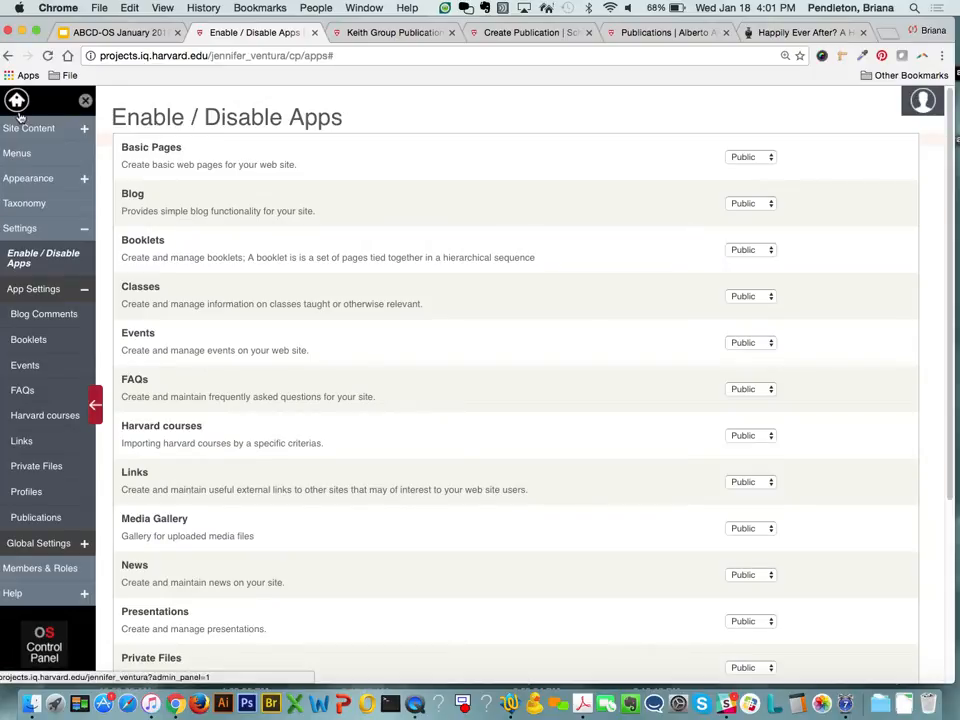
click(9, 56)
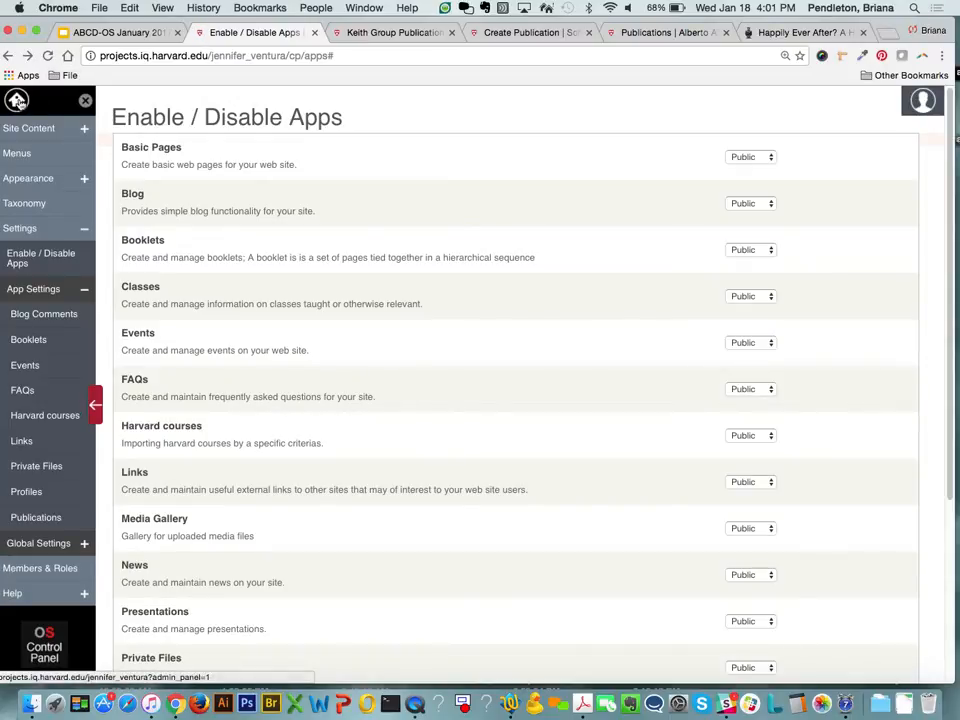
click(18, 98)
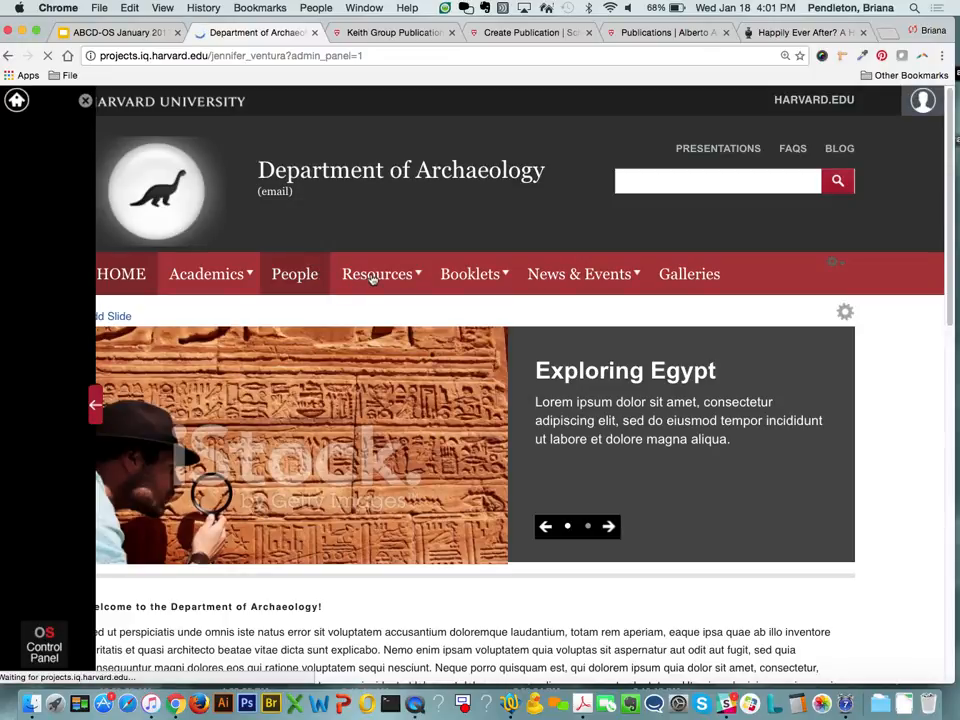
mouse_move(369, 287)
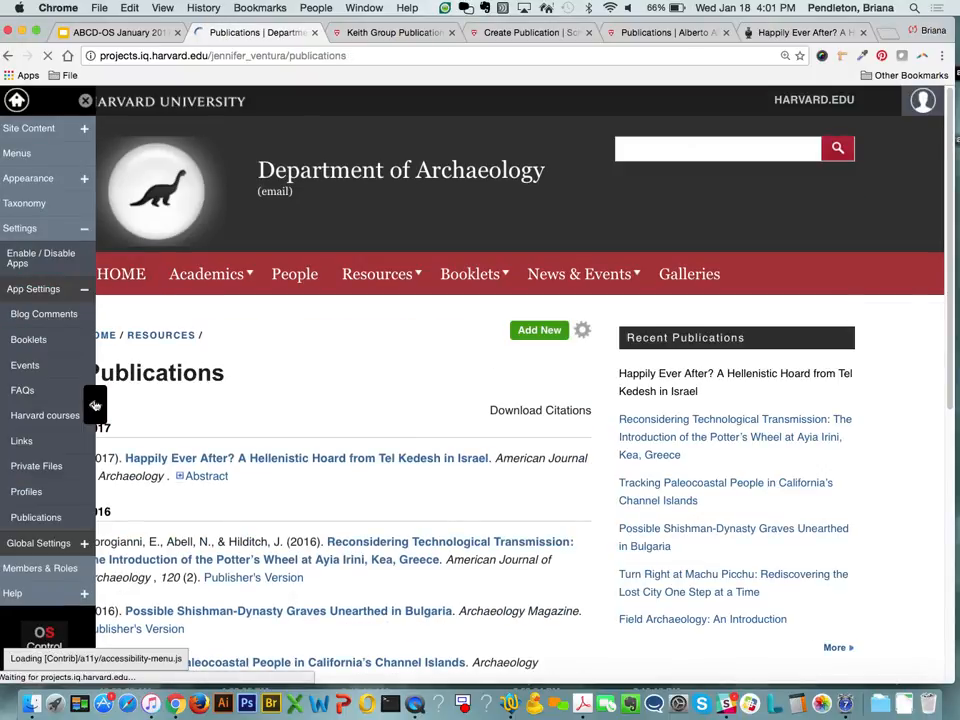
click(94, 405)
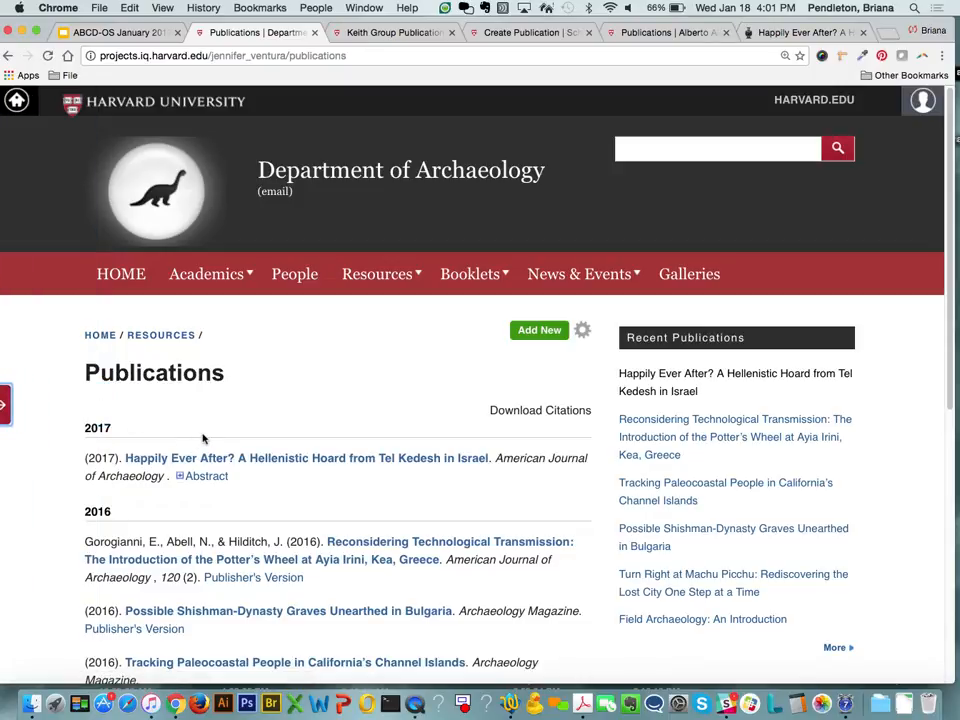
- Examine the list-style layout of the Publications page, including the citations grouped by year and their abstract links
scroll(202, 437, down, 5)
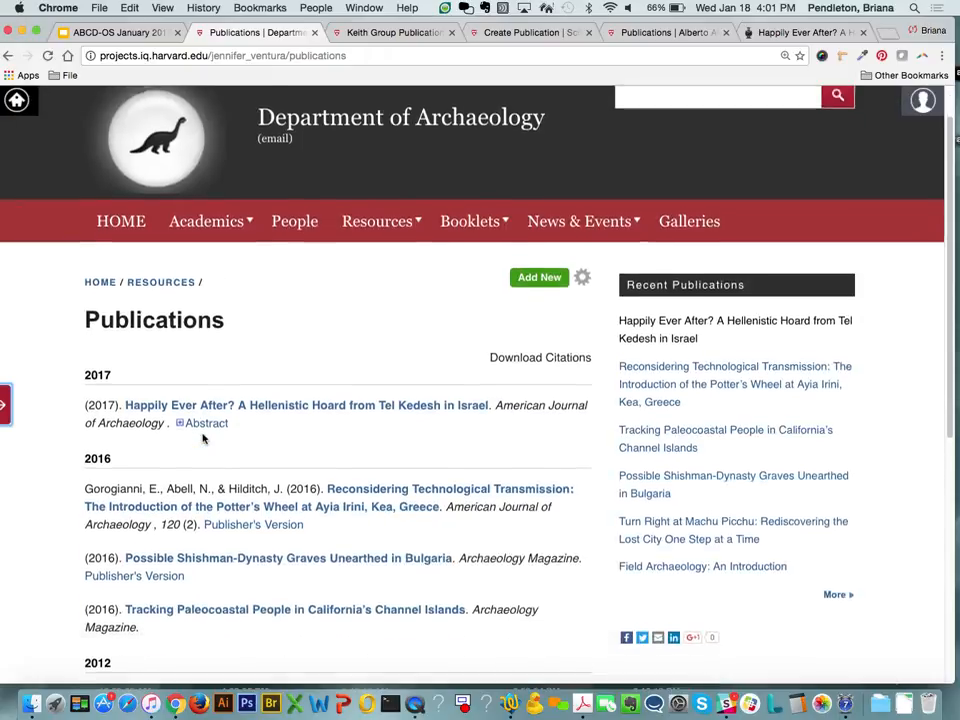
scroll(203, 437, down, 1)
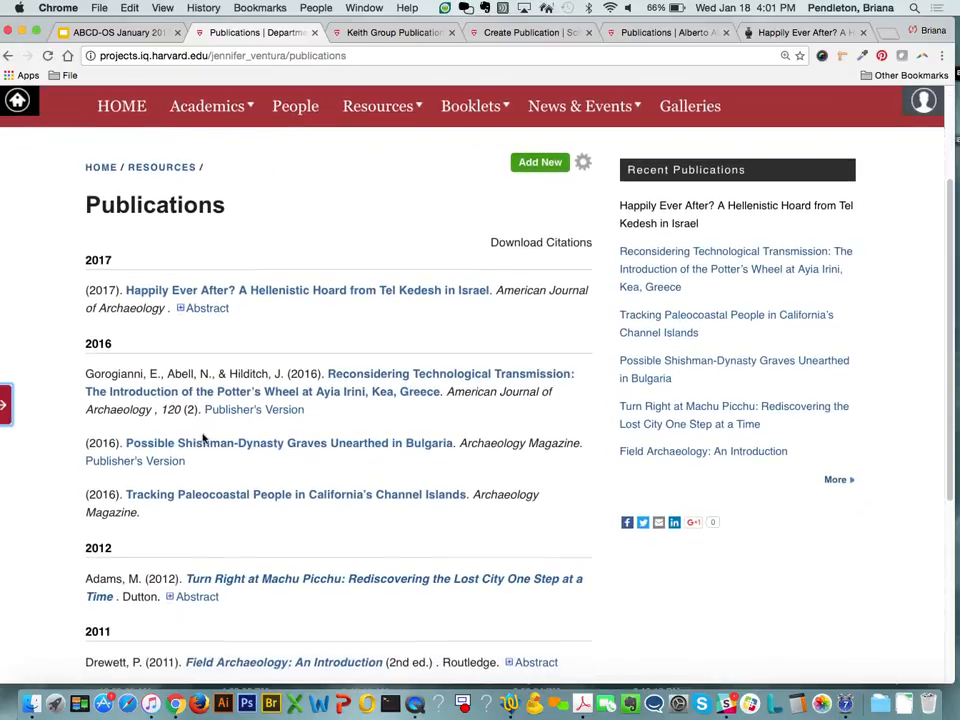
scroll(203, 438, up, 1)
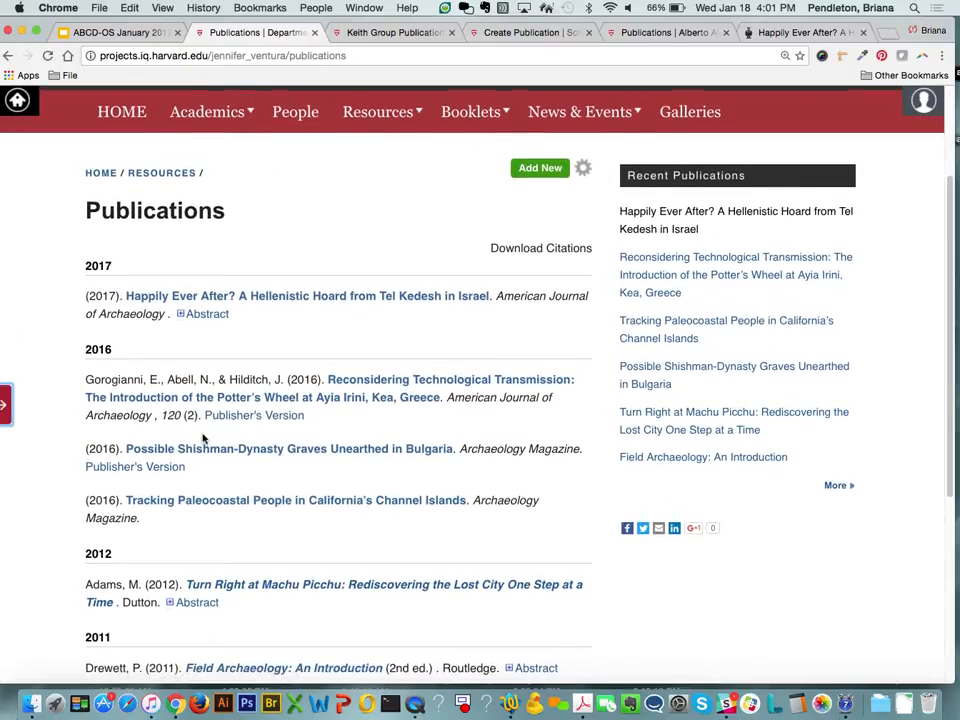
scroll(202, 437, down, 1)
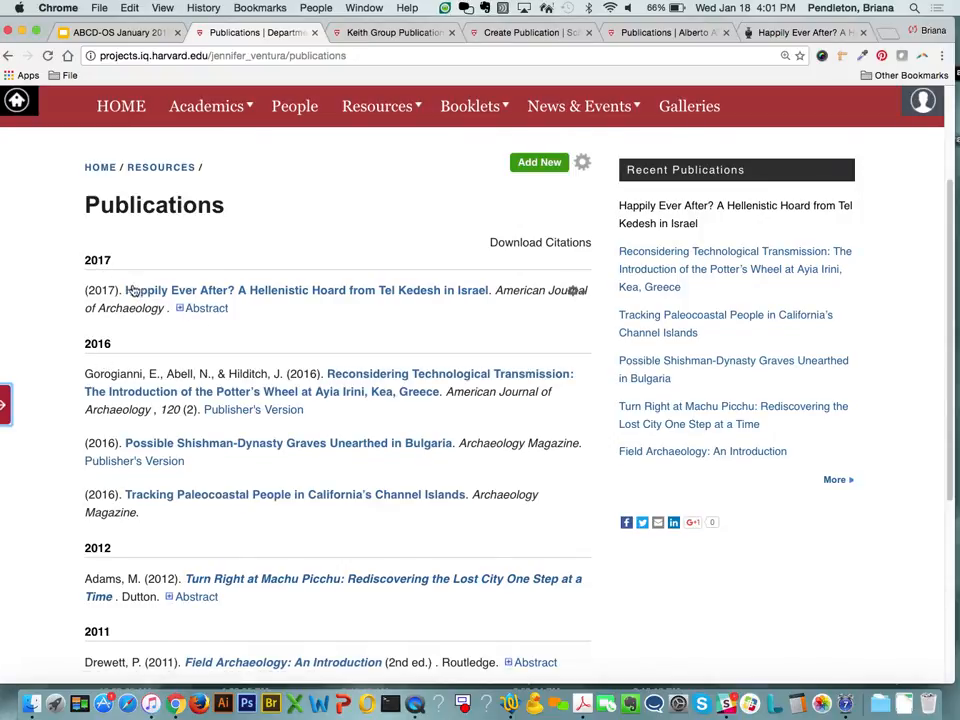
scroll(248, 335, down, 2)
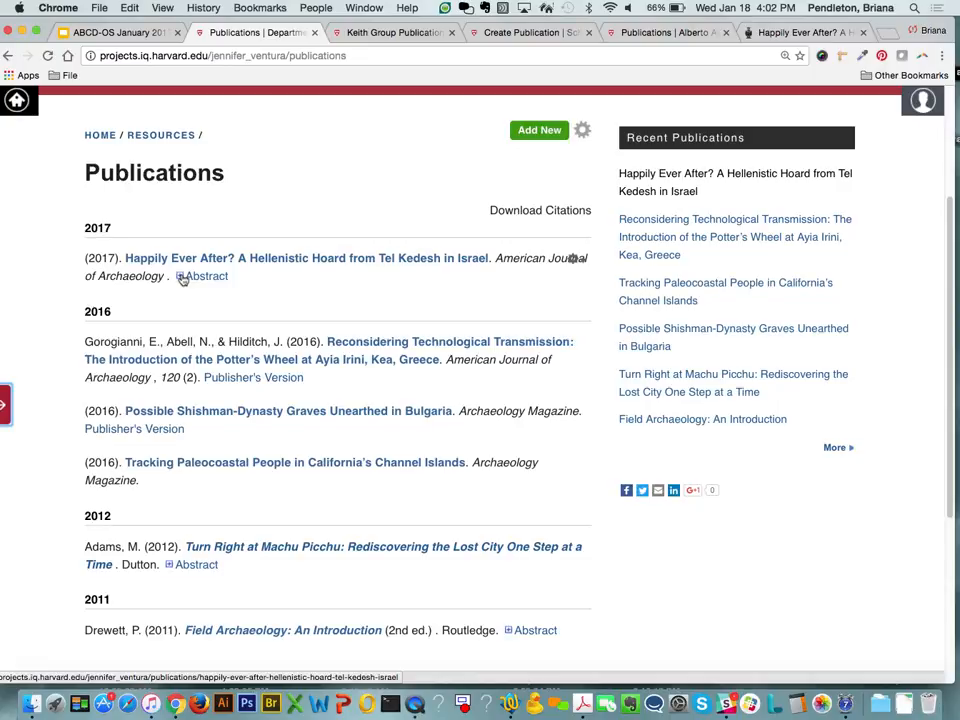
- Expand and collapse the abstract of the 2017 Happily Ever After? citation to show how it toggles
click(183, 280)
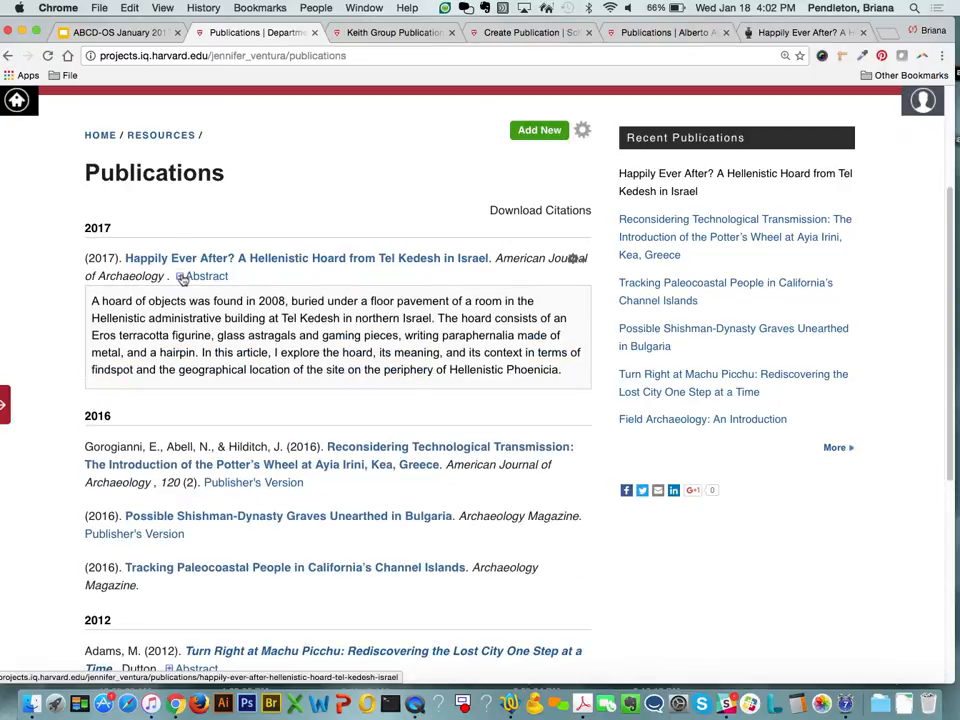
click(183, 280)
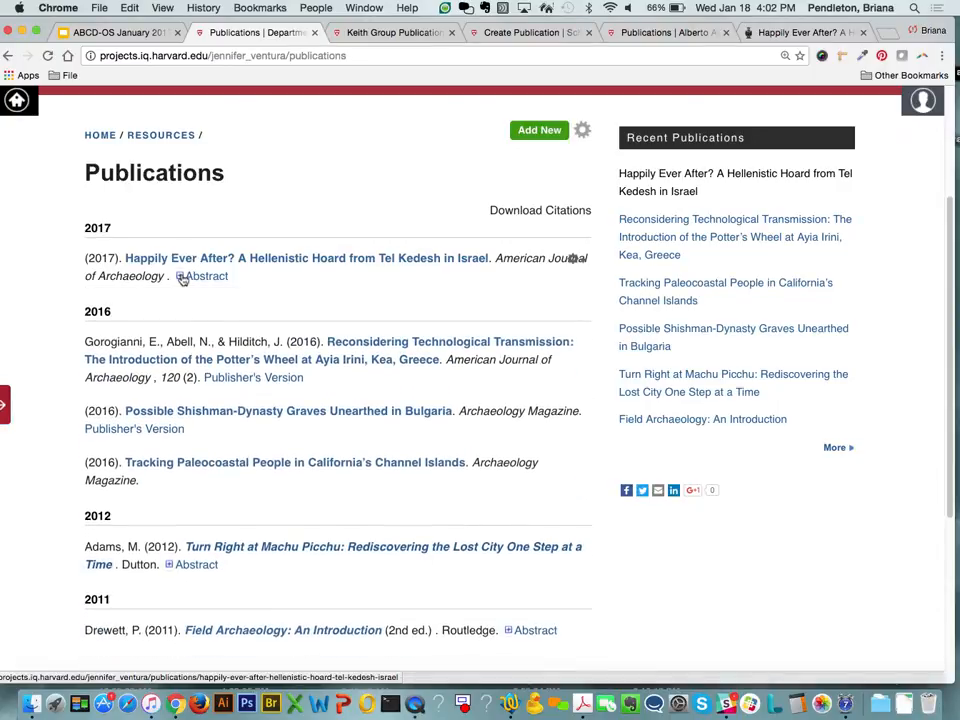
click(183, 280)
click(183, 280)
click(183, 280)
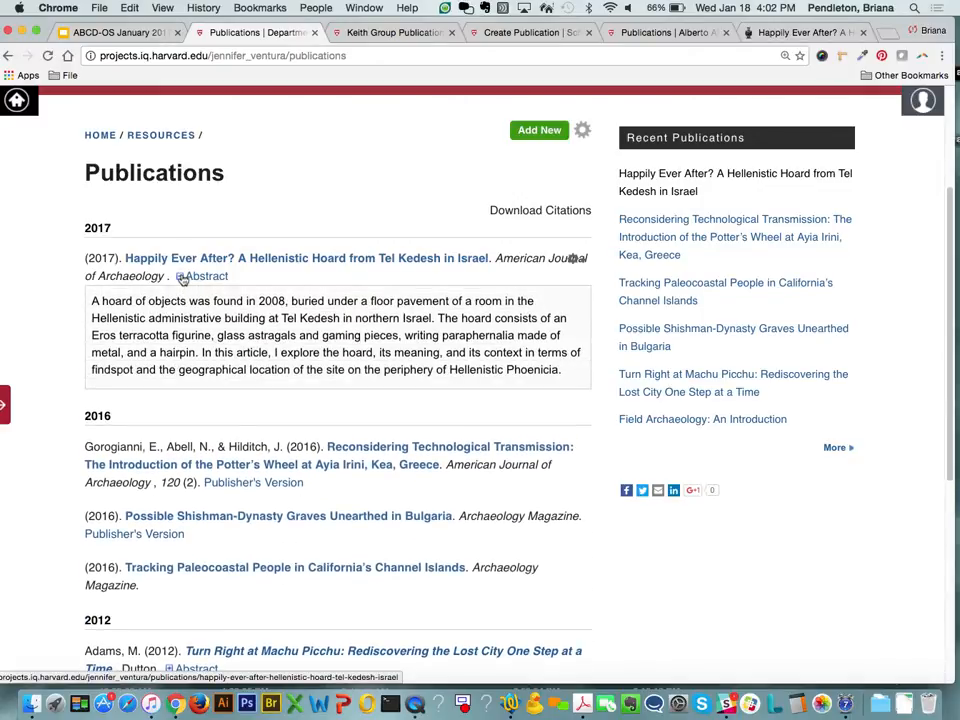
click(182, 277)
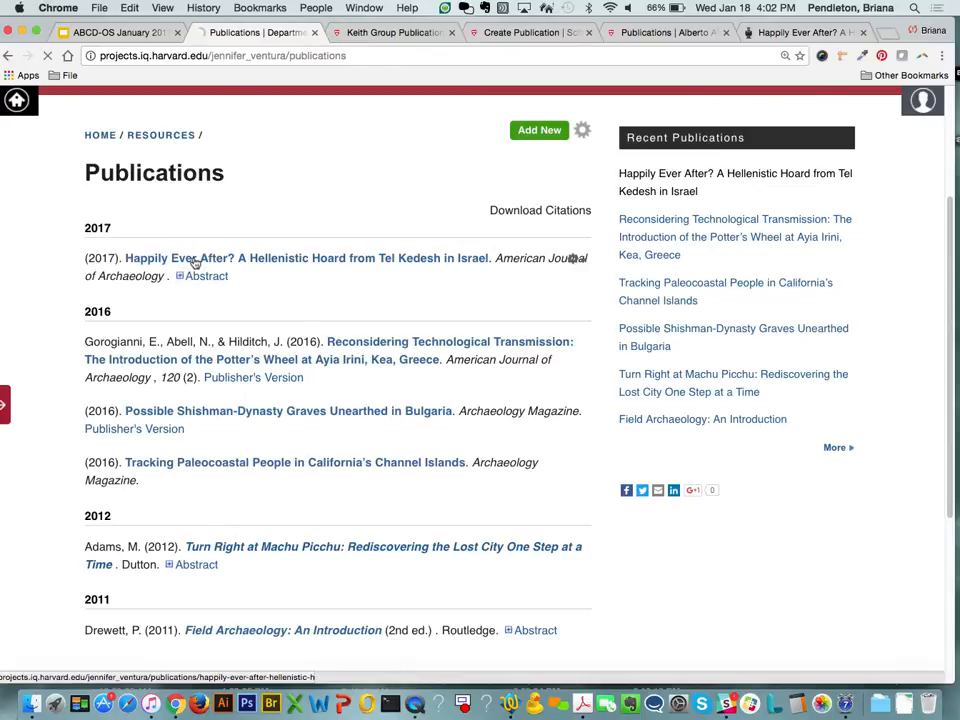
- Open the individual page of the Happily Ever After? publication and view its citation and abstract
click(195, 262)
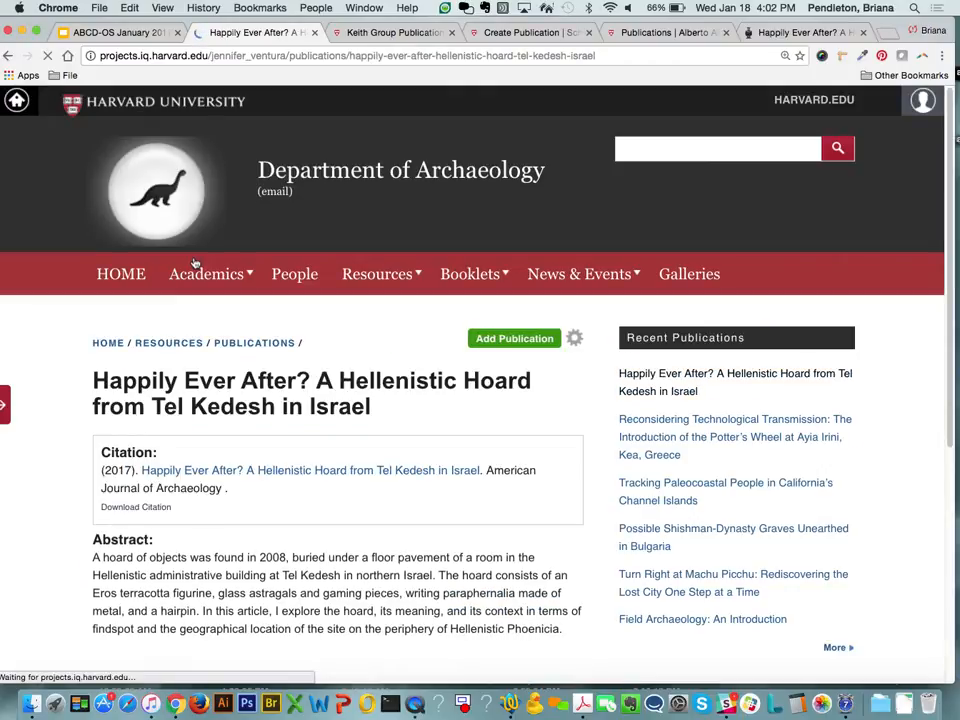
scroll(259, 439, down, 5)
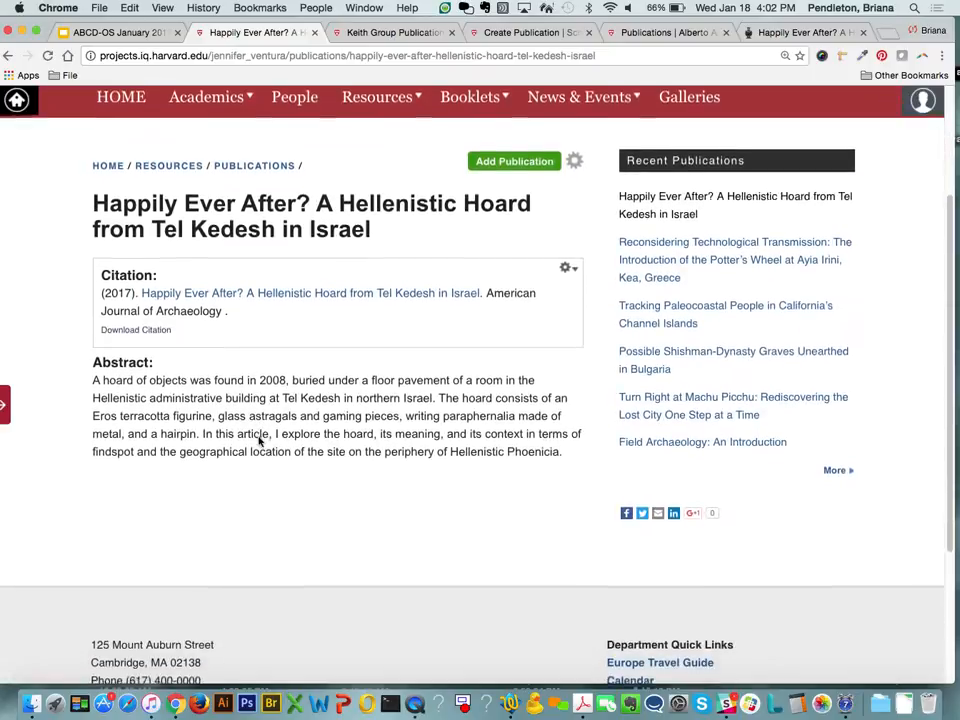
scroll(258, 439, down, 1)
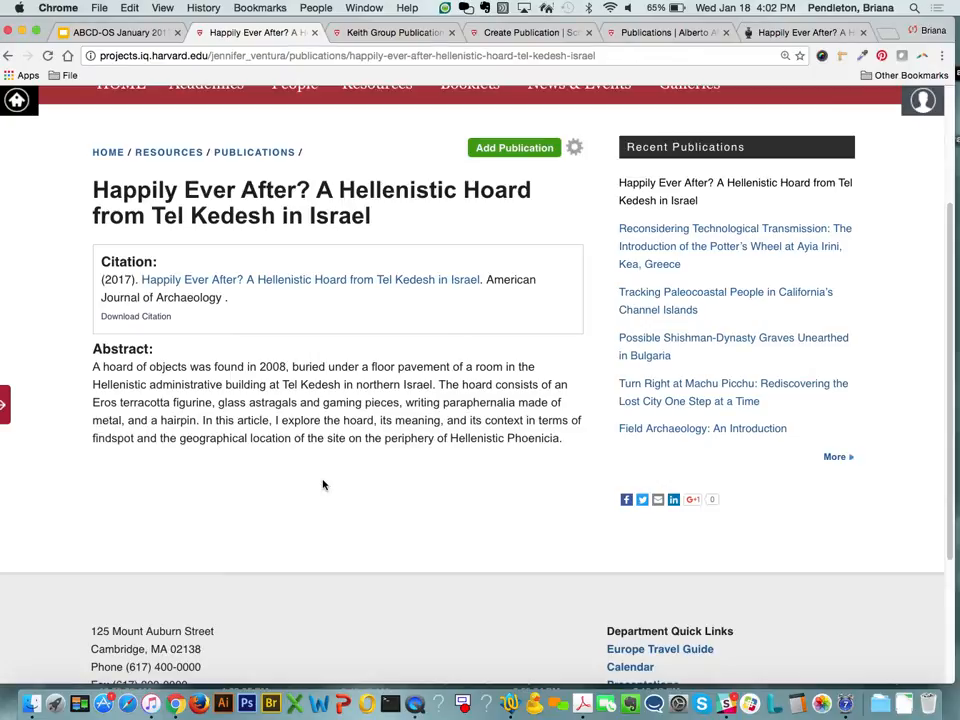
- Switch to the Google Slides deck and show slide 20, Publication widgets
click(125, 36)
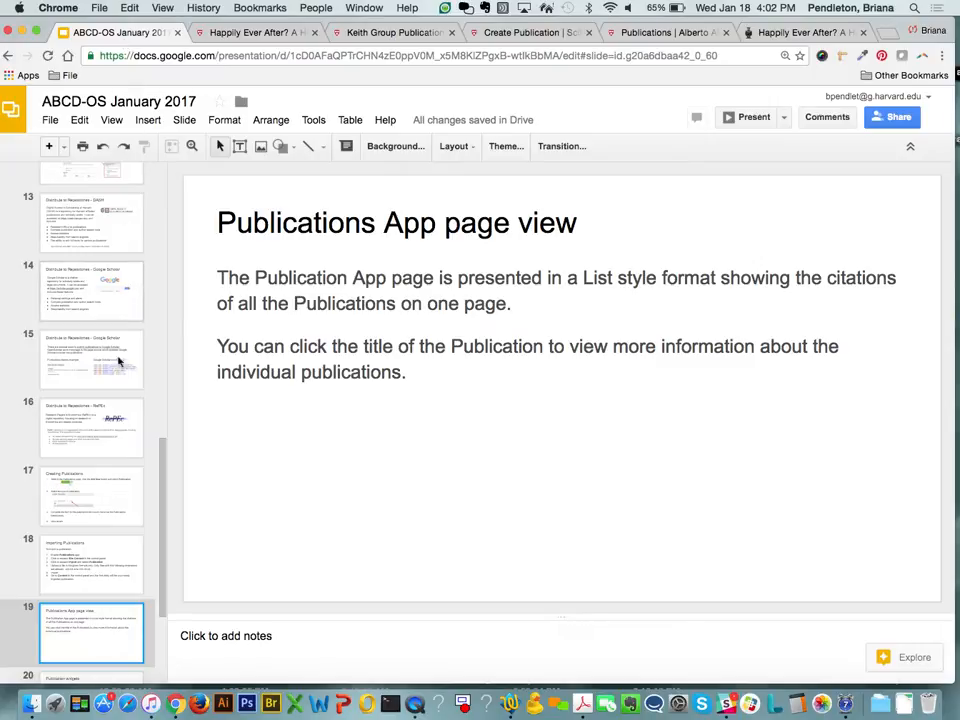
scroll(107, 480, down, 3)
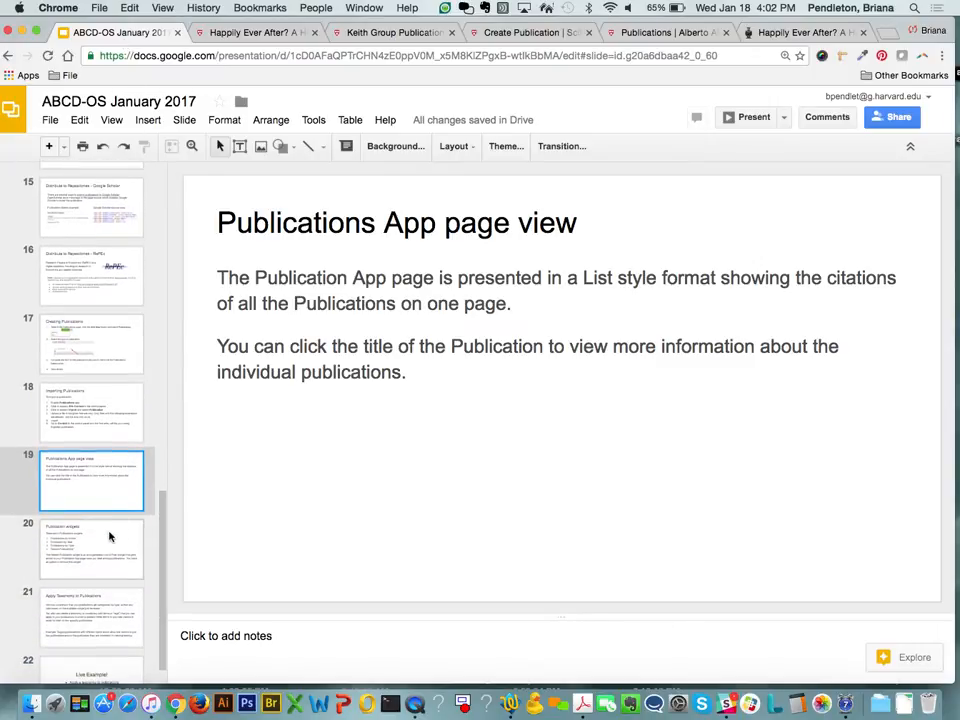
click(110, 537)
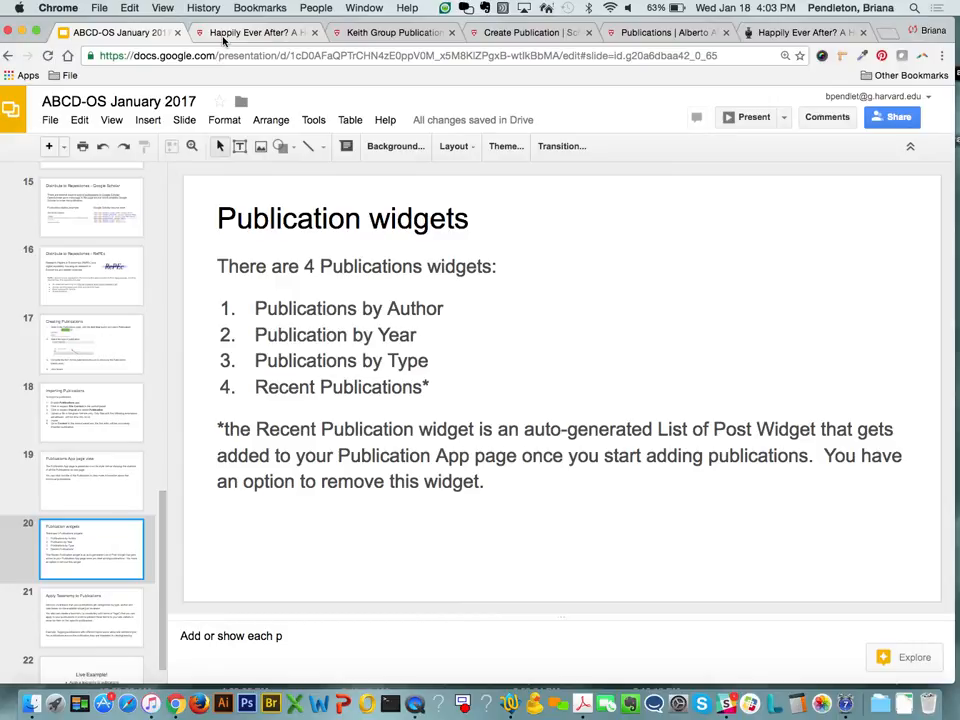
- Return to the Department of Archaeology site's Publications page and open the Recent Publications widget for editing
click(224, 40)
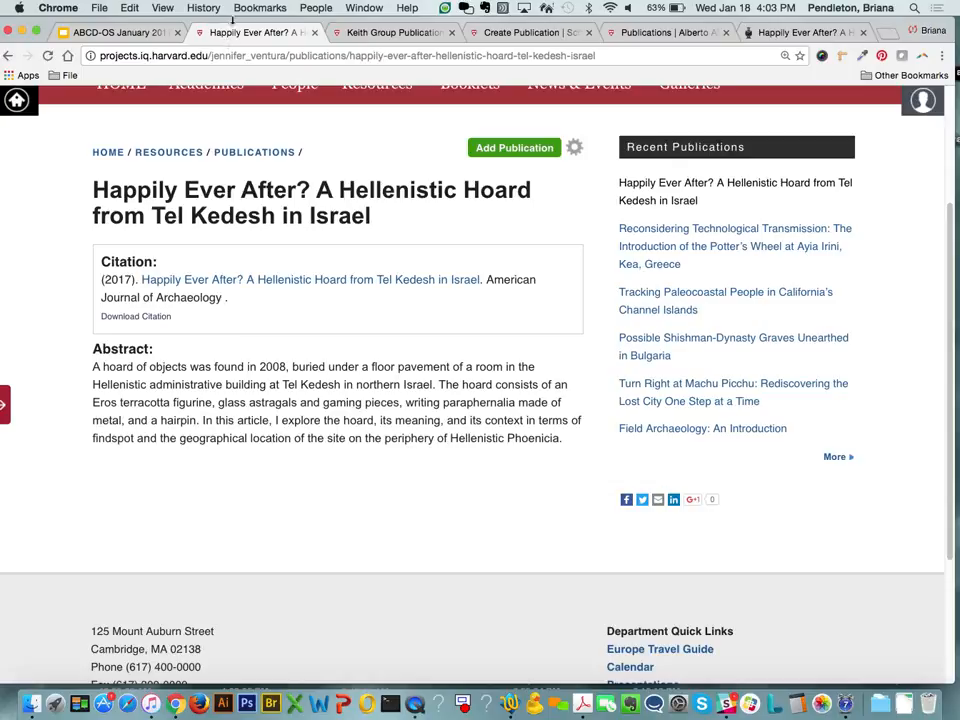
click(238, 152)
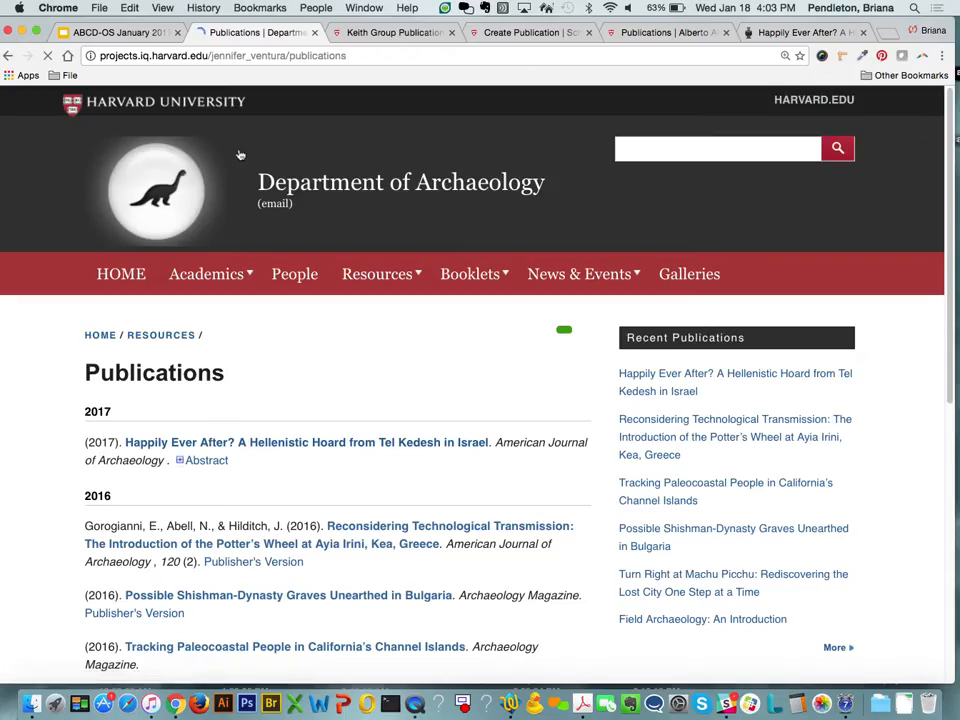
scroll(272, 387, down, 3)
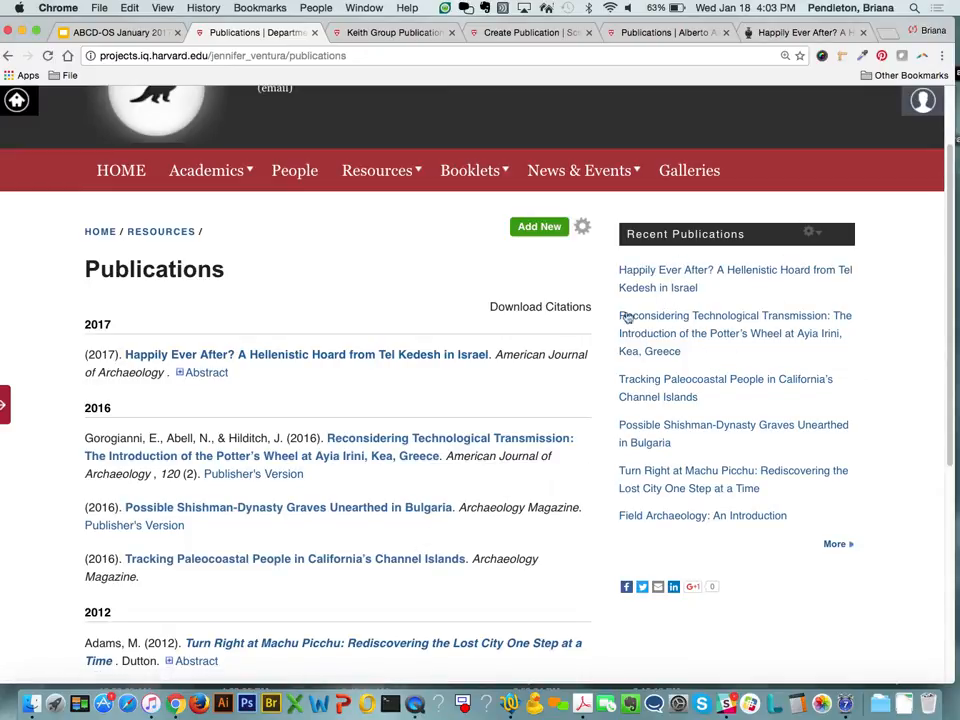
click(812, 235)
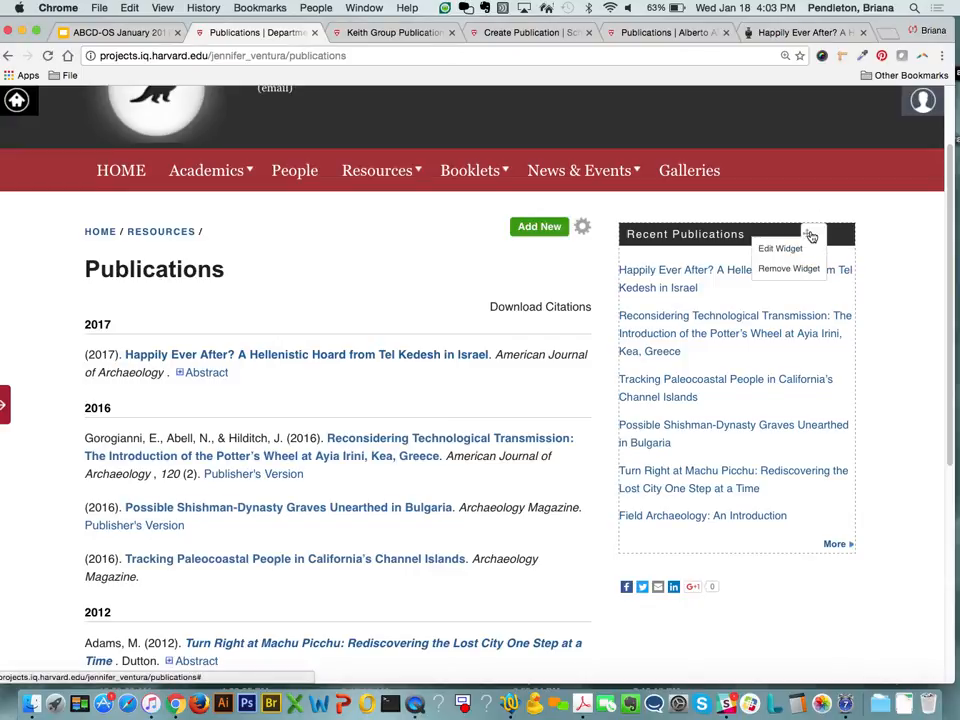
click(803, 250)
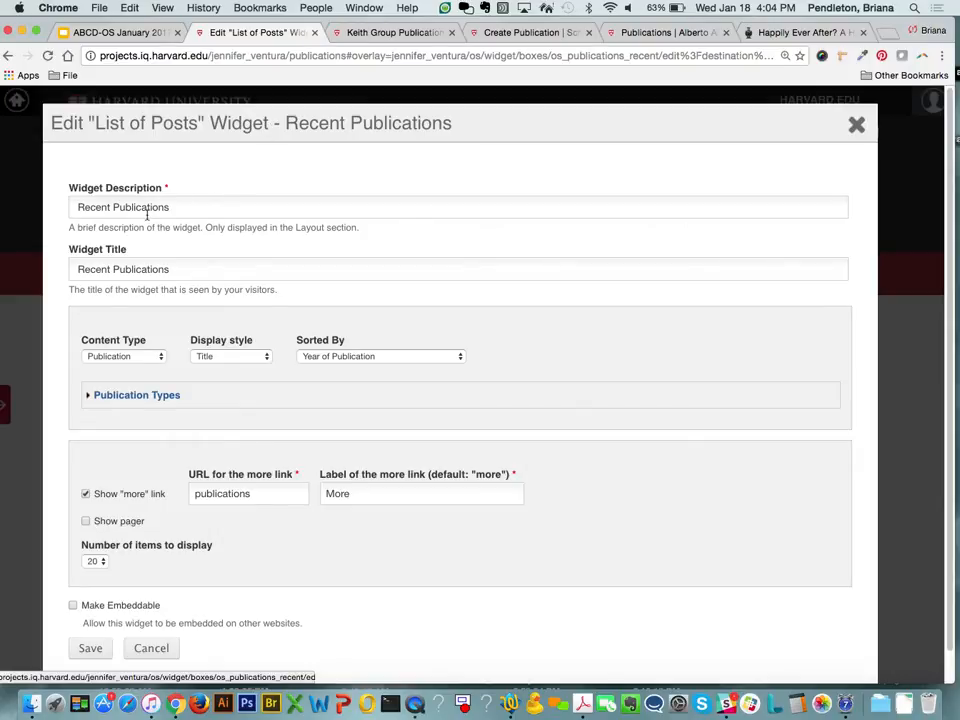
- Review the display style and sorting options of the Recent Publications widget without changing them
key(super+equal)
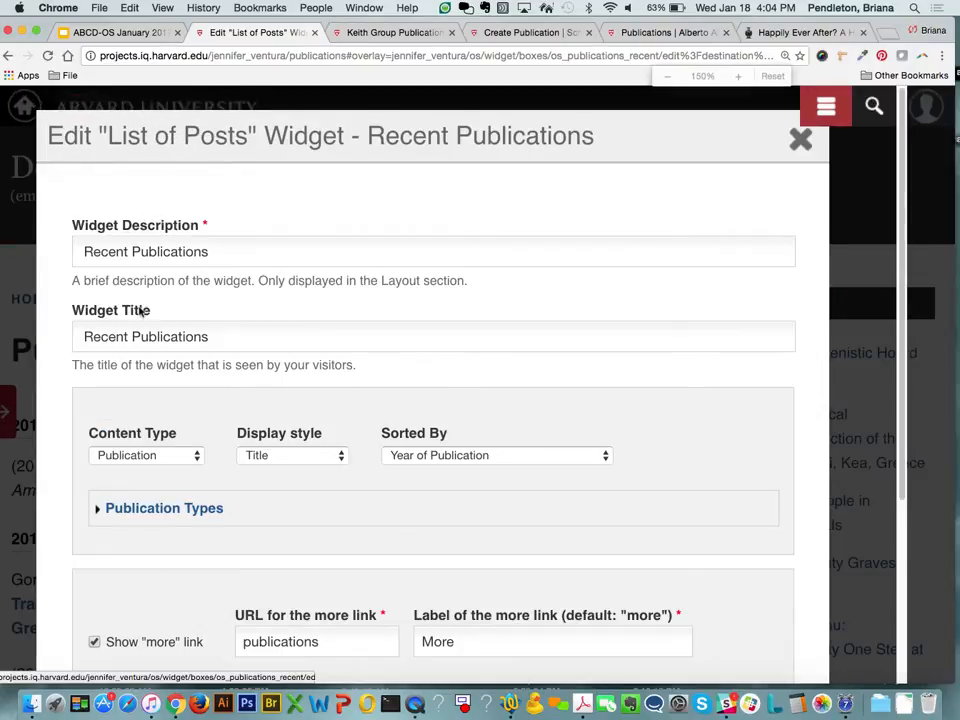
scroll(163, 388, down, 1)
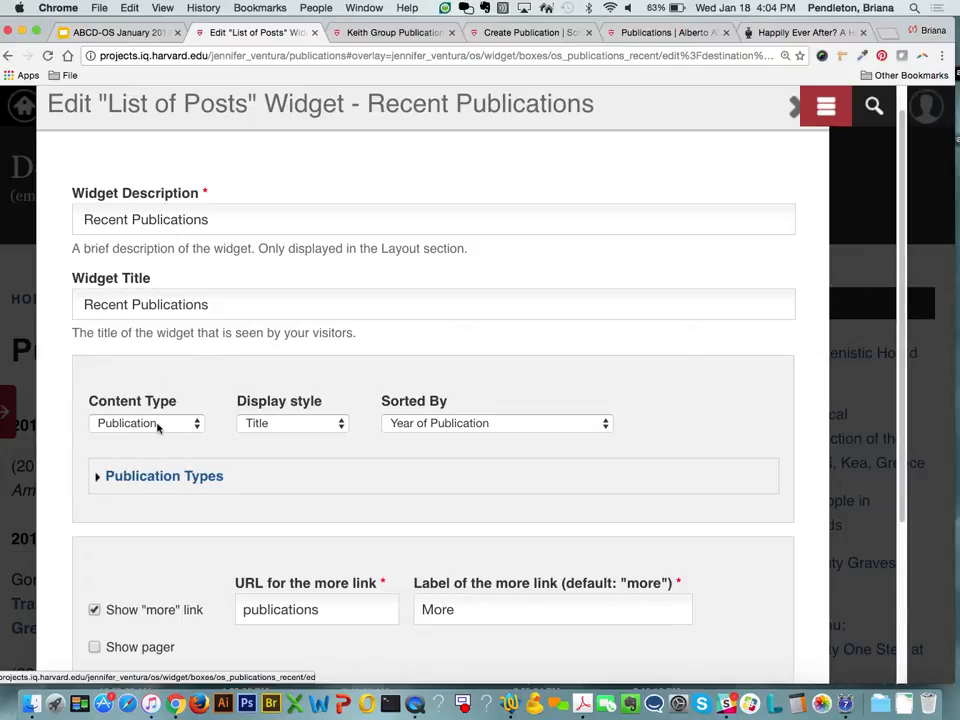
click(273, 424)
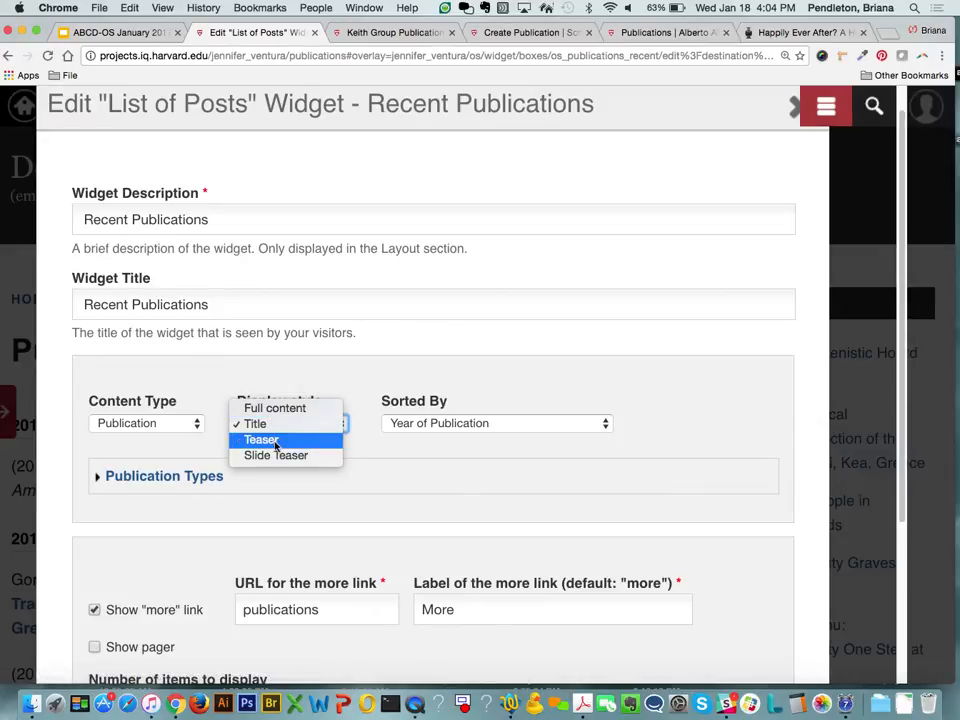
click(311, 388)
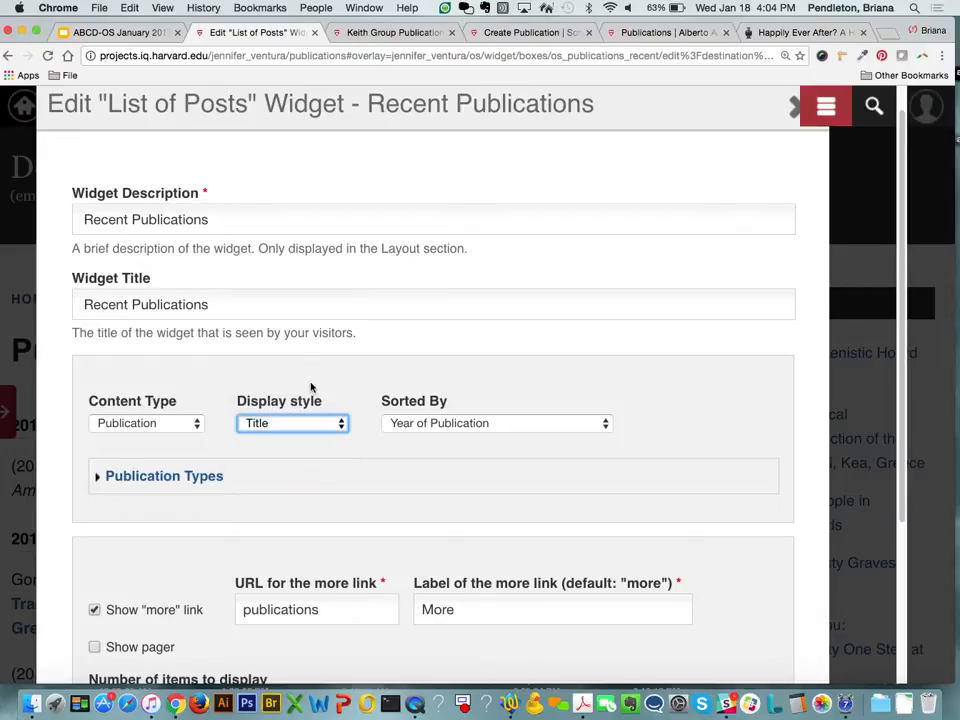
click(421, 425)
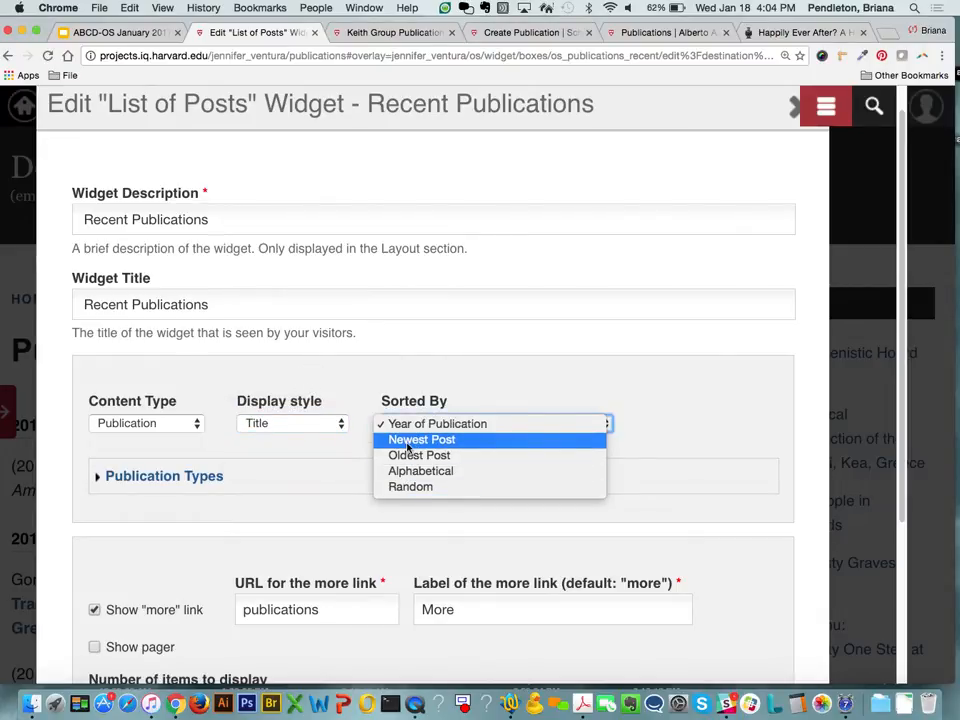
click(343, 461)
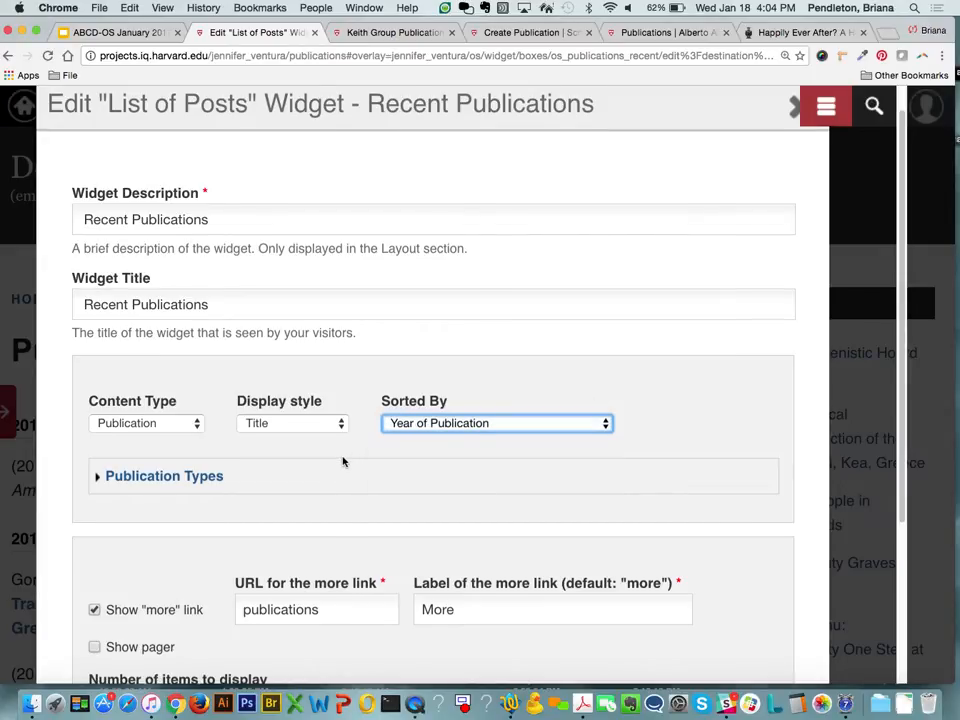
- Review the widget's publication types and number of items to display, keep the existing choices, and save the widget
scroll(342, 461, down, 1)
click(184, 415)
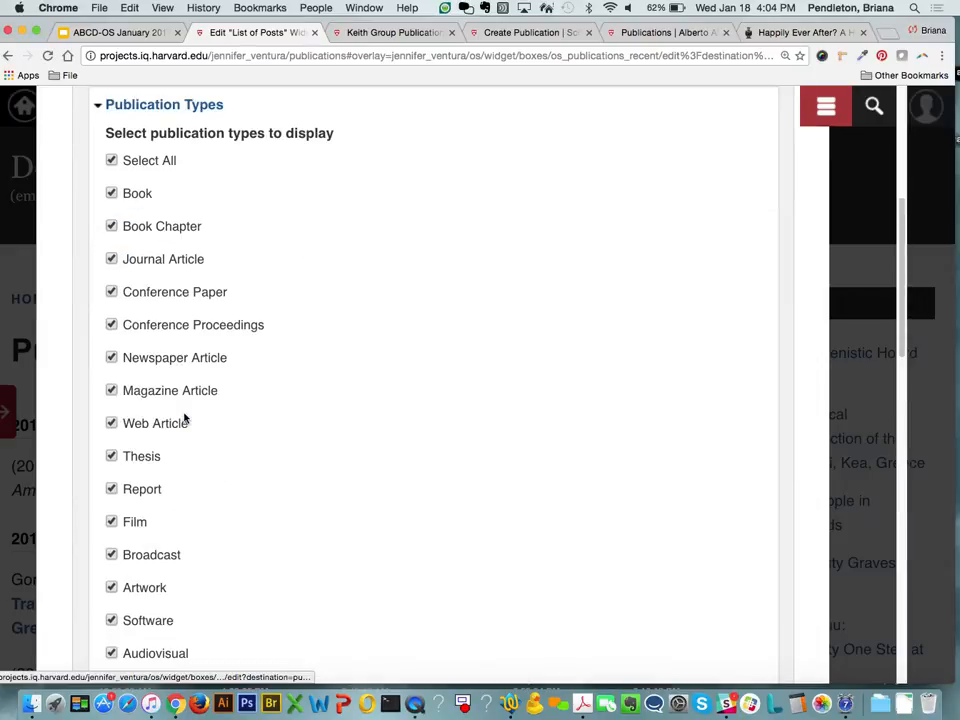
scroll(184, 420, up, 1)
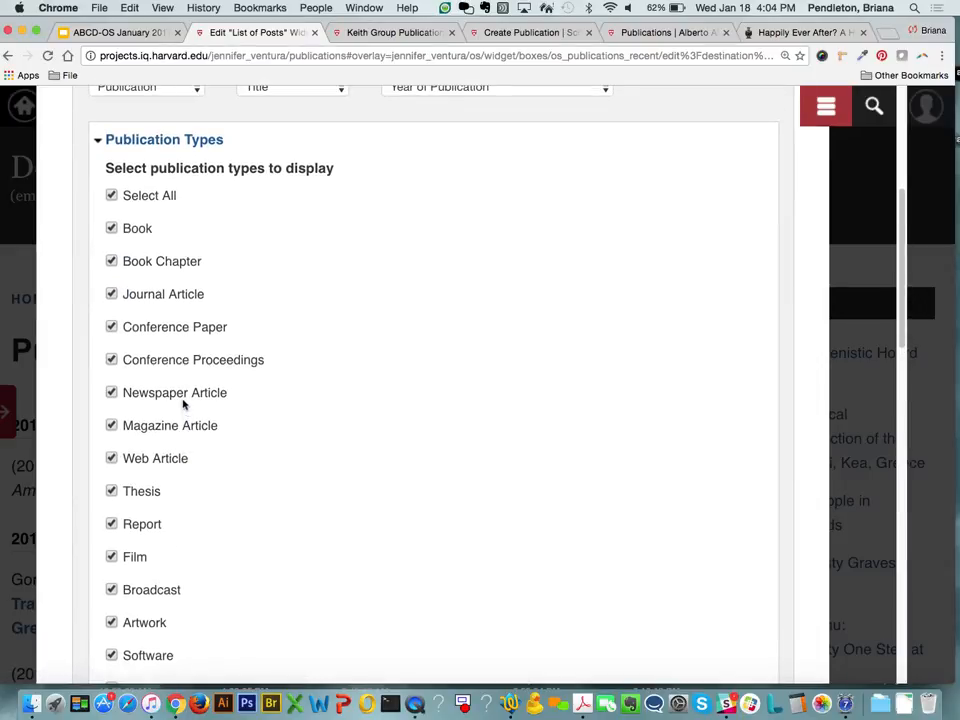
click(150, 142)
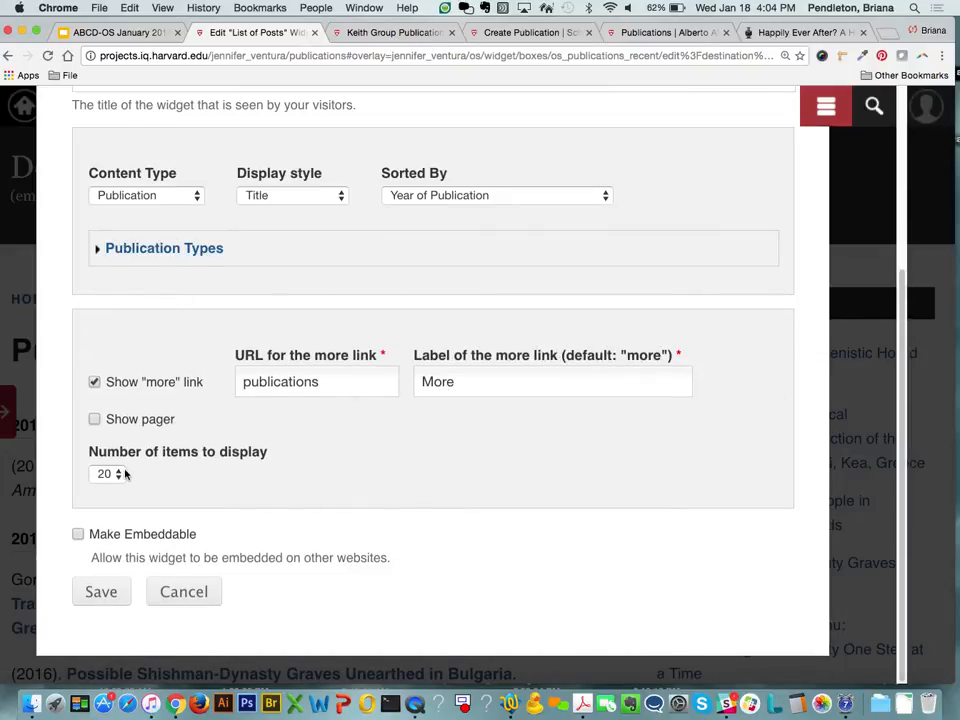
click(111, 474)
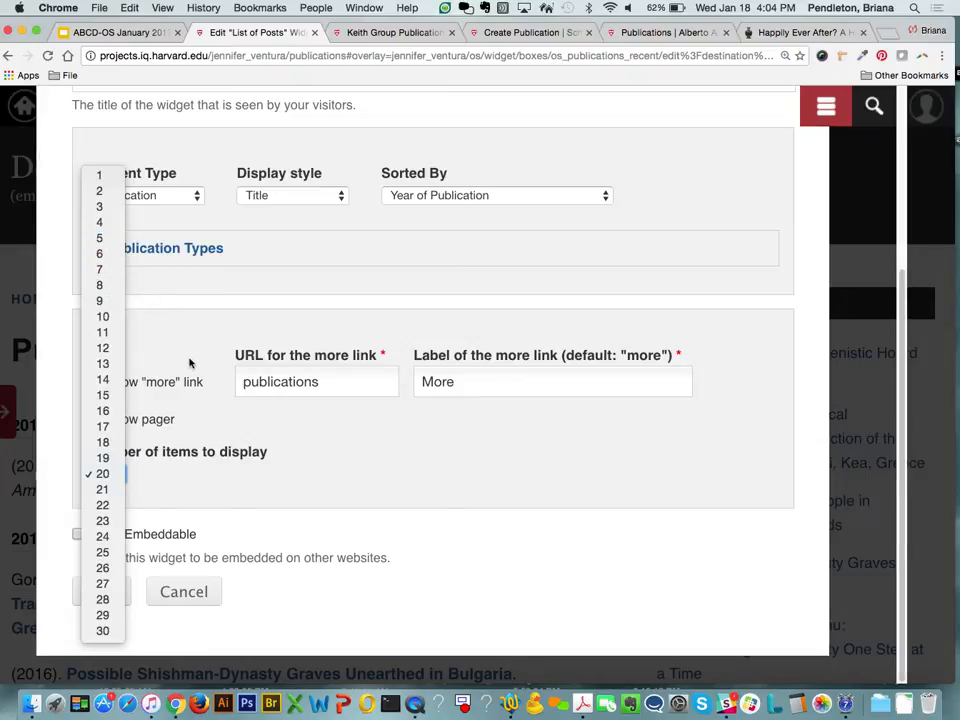
click(144, 273)
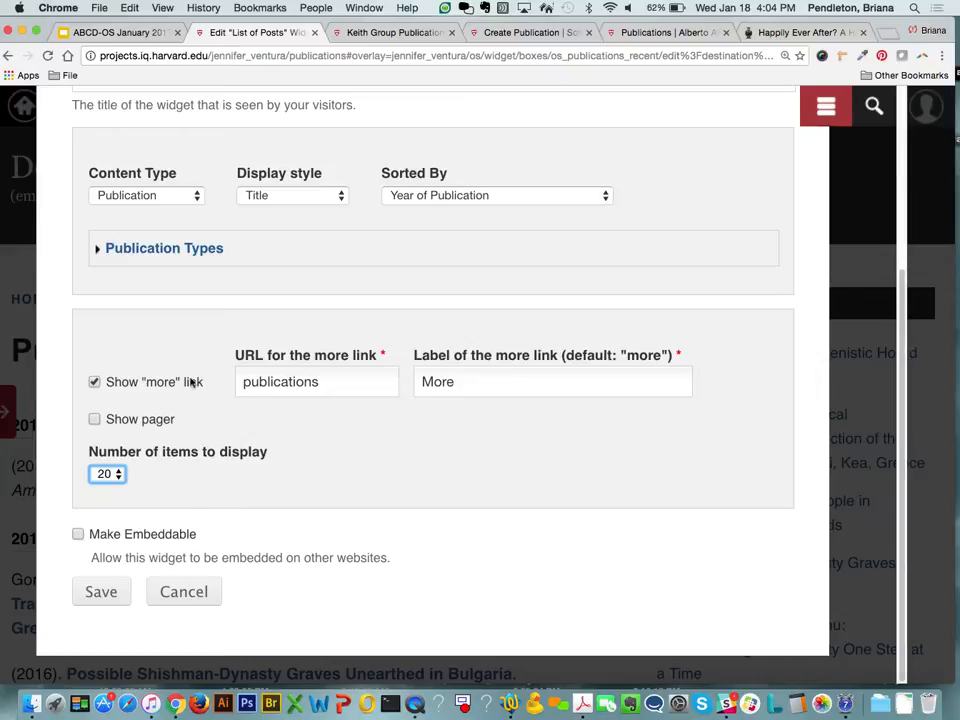
click(99, 594)
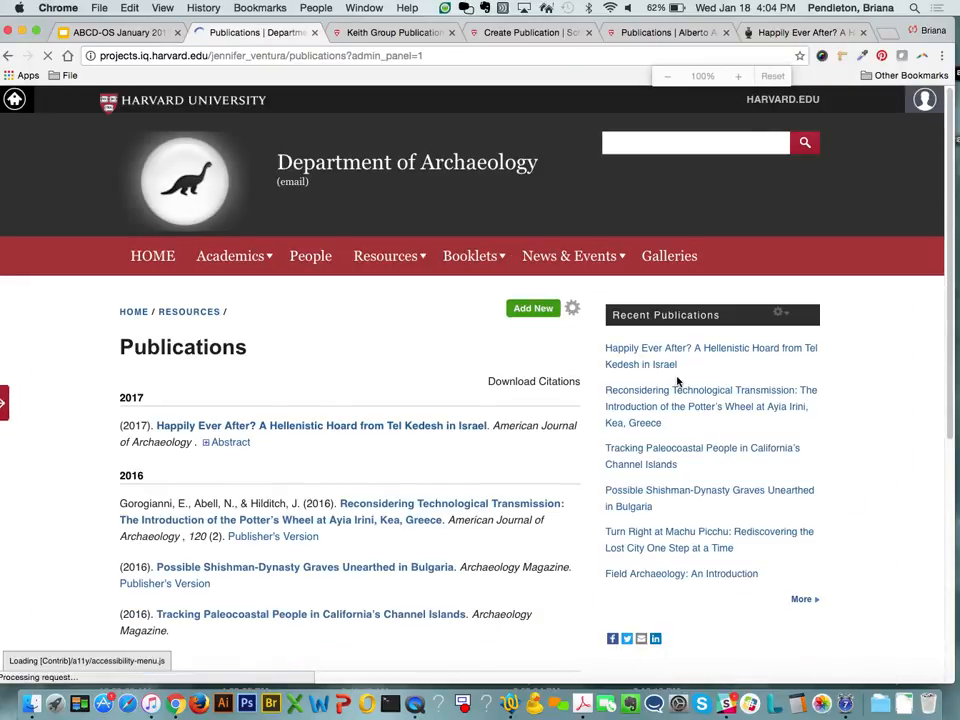
- Remove the Recent Publications widget from the Publications page
click(781, 313)
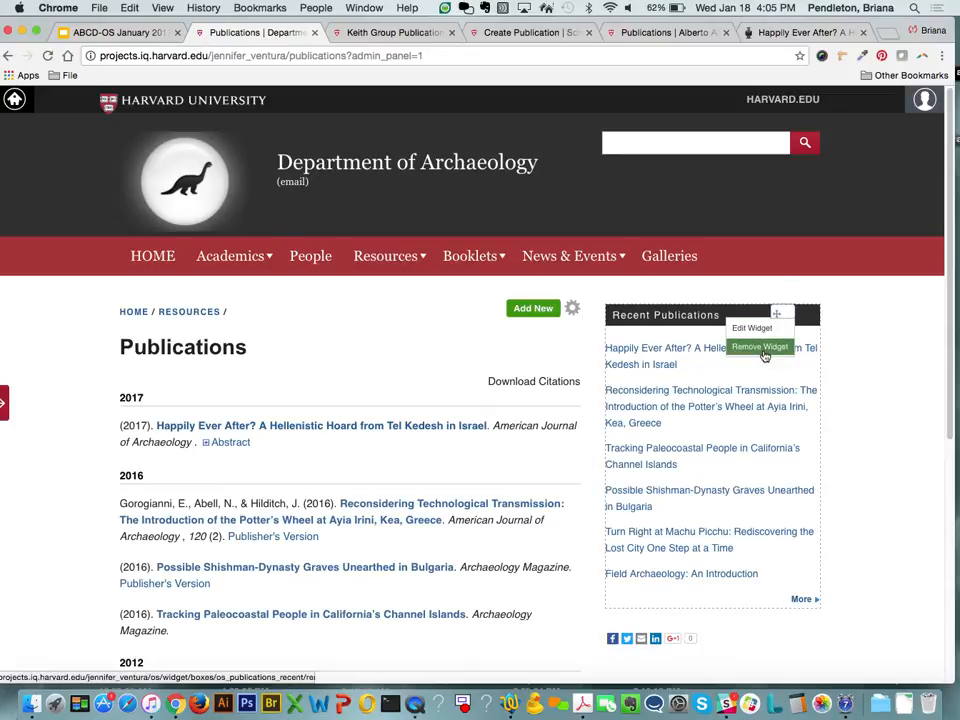
click(762, 347)
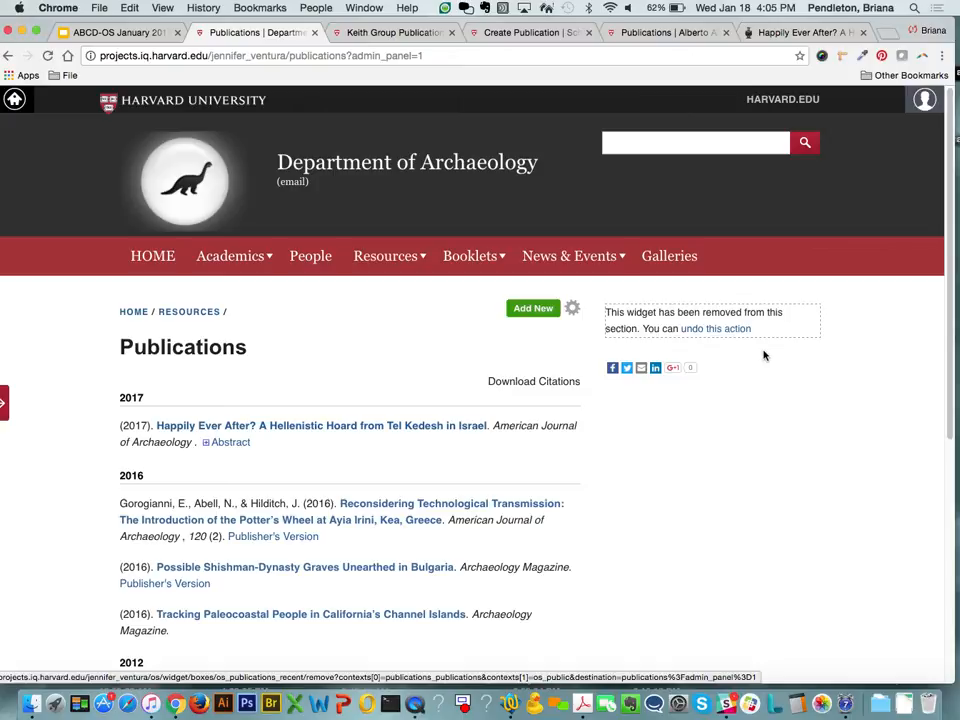
- Open the layout of the Publications section to view the available widgets
click(574, 311)
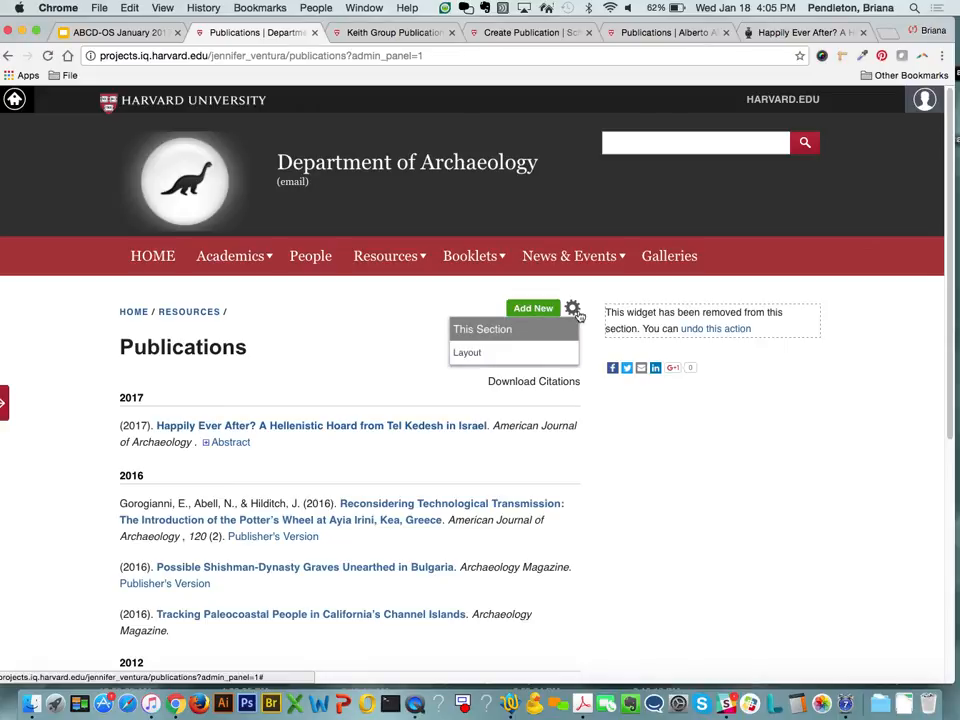
click(510, 356)
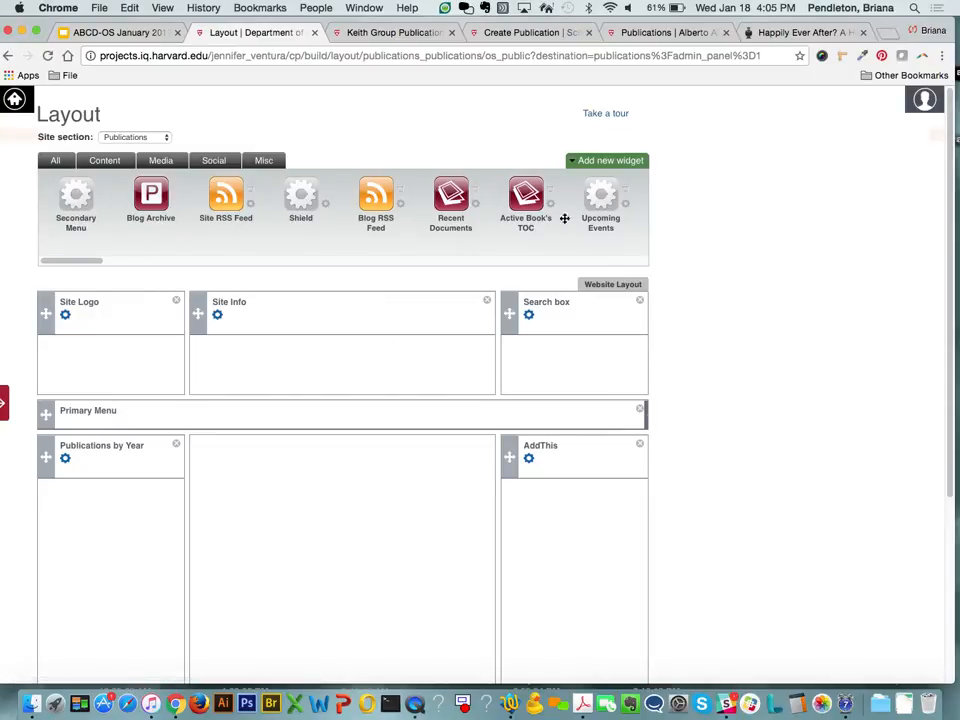
drag(82, 262, 77, 287)
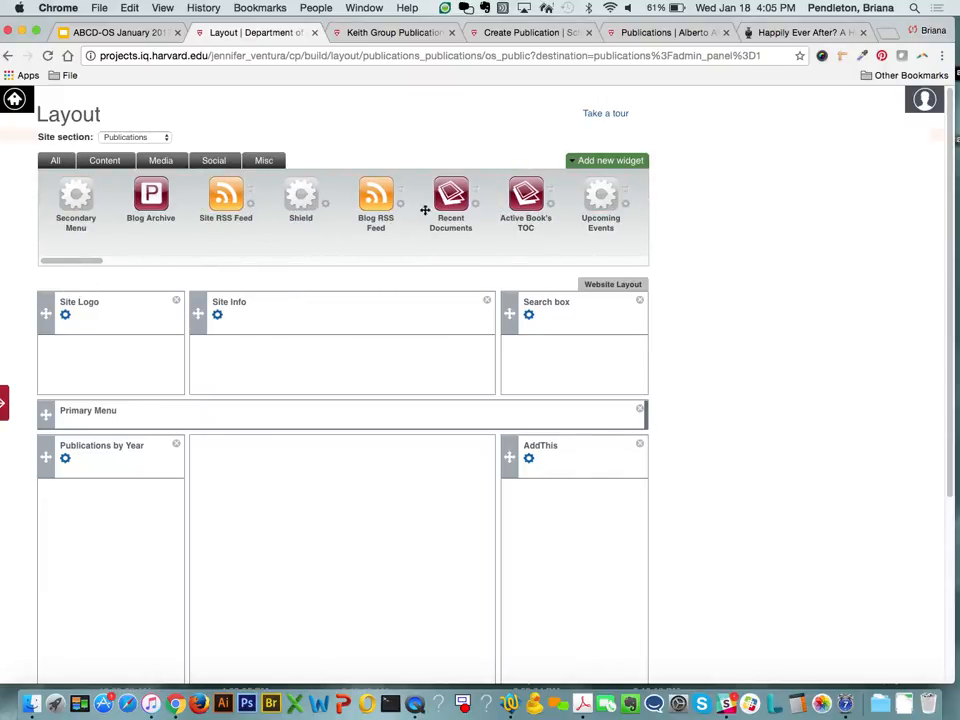
- Create a Publications: Years widget with the description "Pubs by Years" and the title "Publications by Year"
click(594, 162)
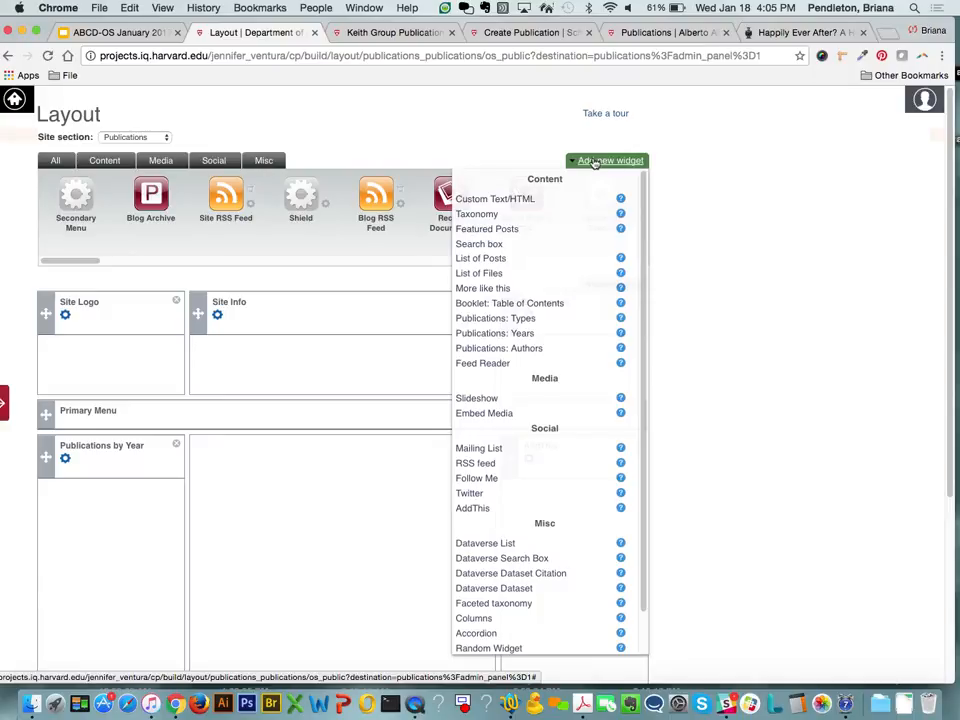
click(517, 334)
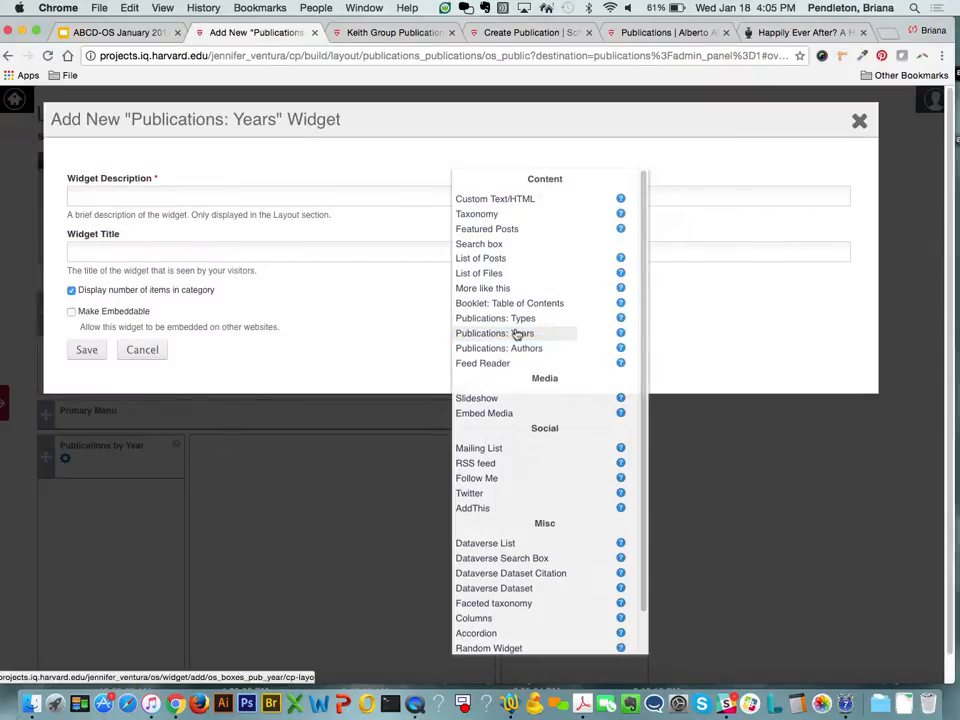
click(301, 190)
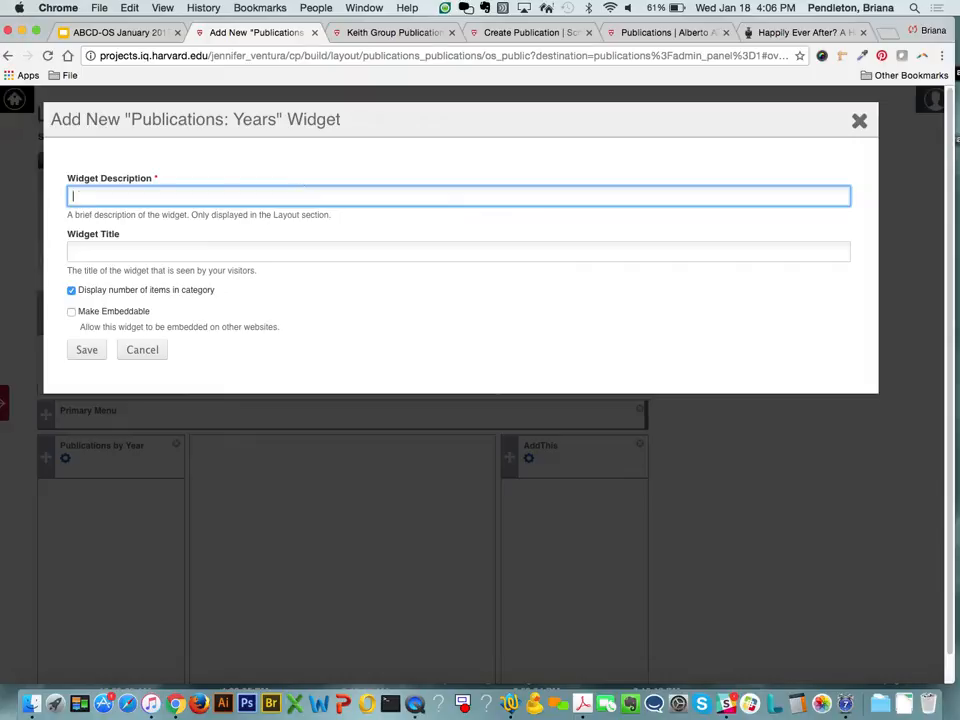
text(Pubs by Years)
key(Tab)
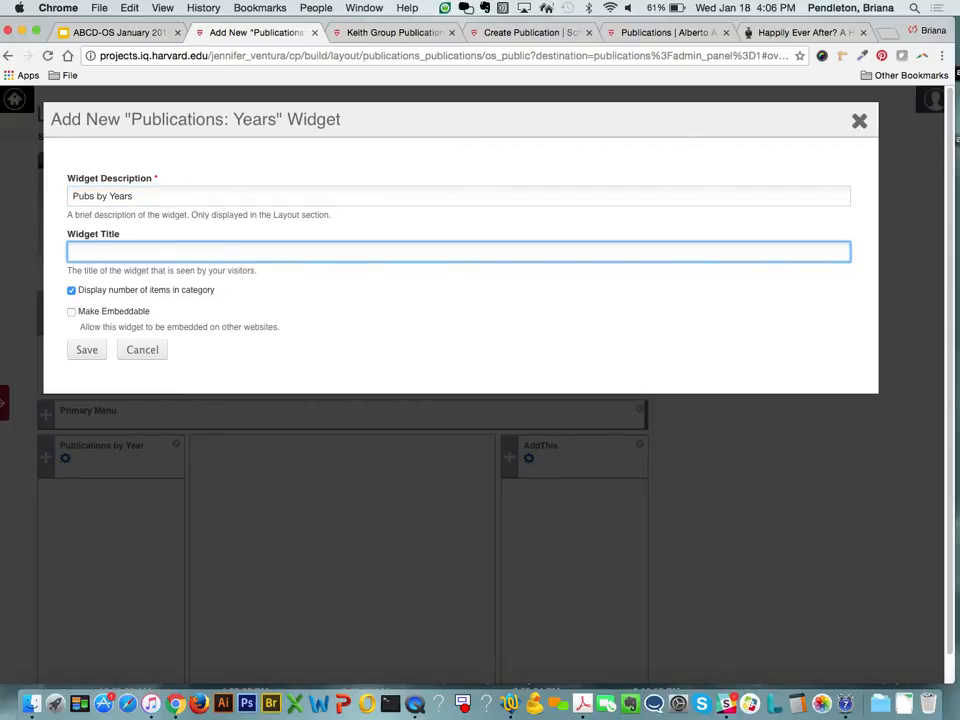
text(Publications by Year)
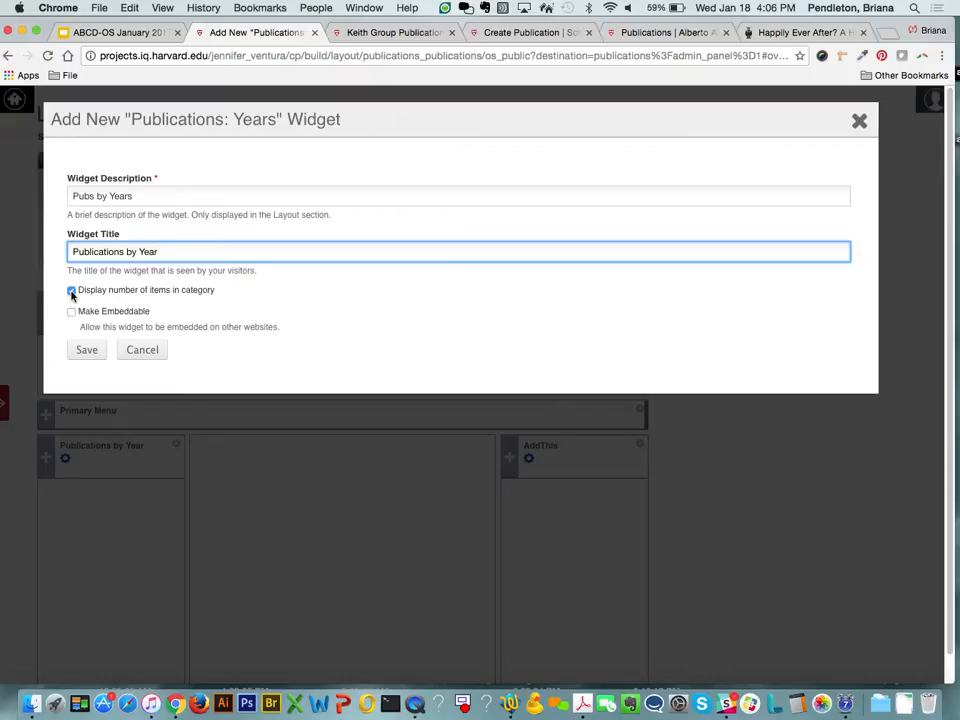
click(83, 351)
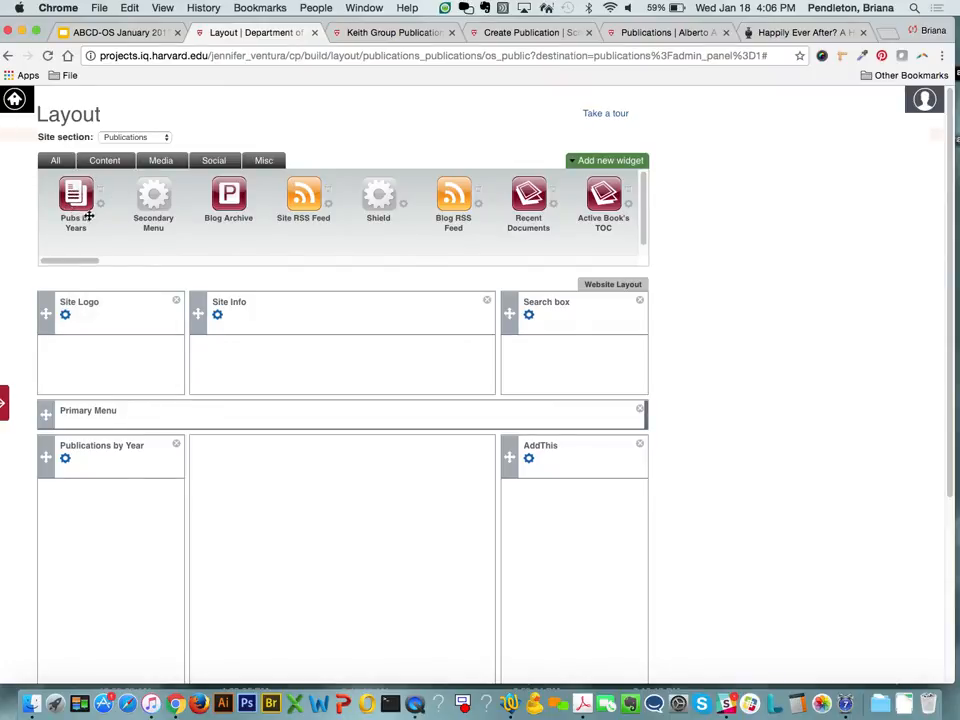
- Place the Pubs by Years widget above AddThis in the layout's right column and save the layout for Department of Archaeology
drag(74, 200, 537, 456)
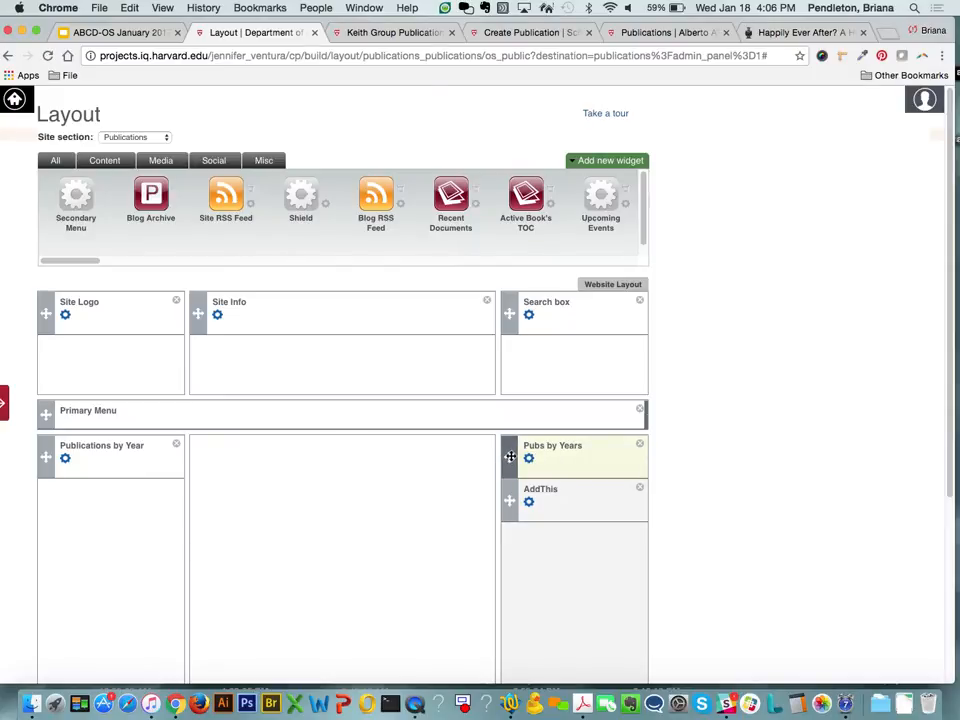
scroll(360, 574, down, 5)
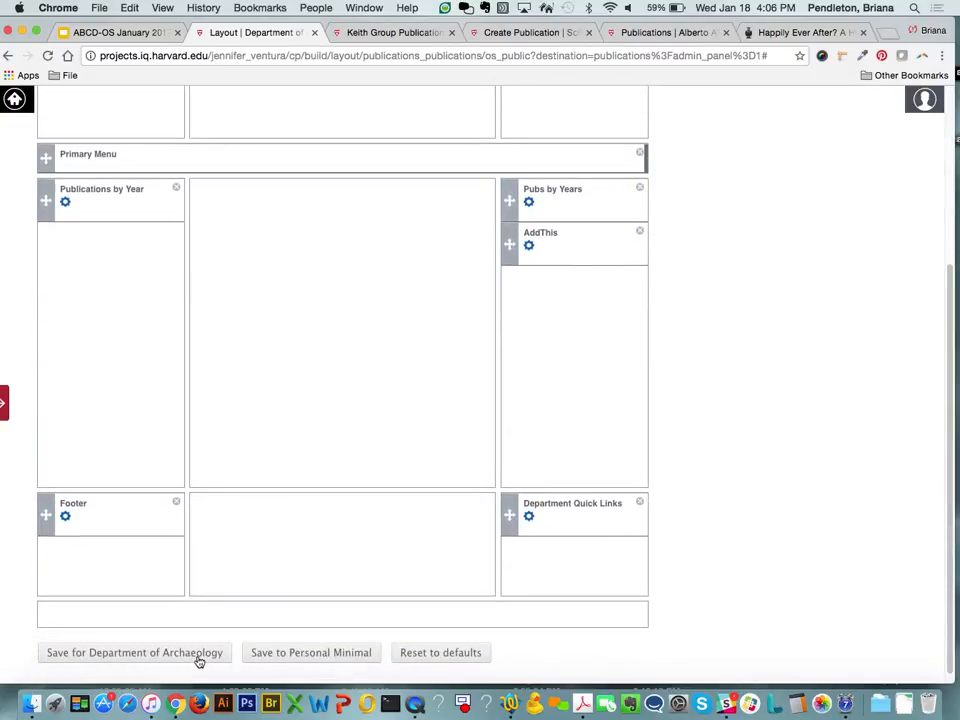
click(199, 660)
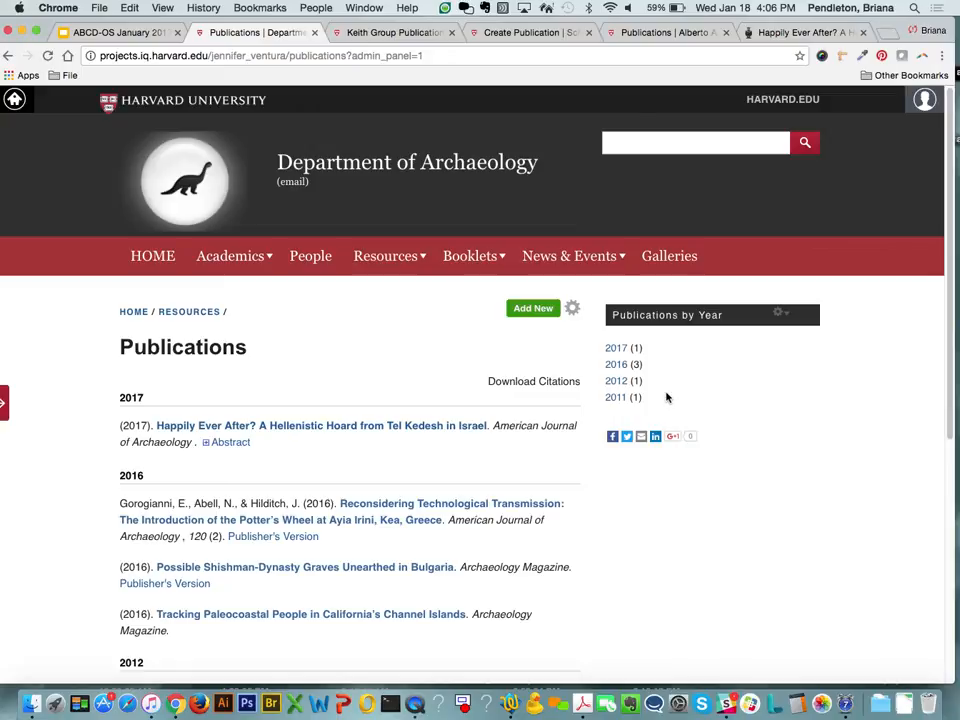
- Switch to the ABCD-OS January 2017 slides and highlight the Recent Publications item on the Publication widgets slide
click(145, 33)
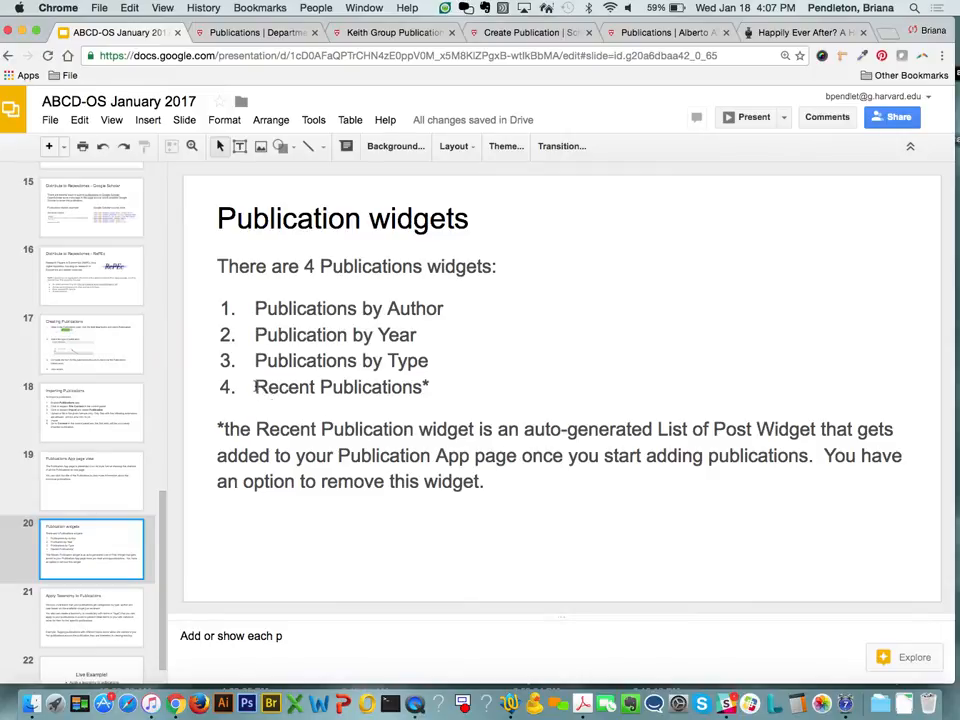
click(452, 366)
drag(452, 366, 430, 388)
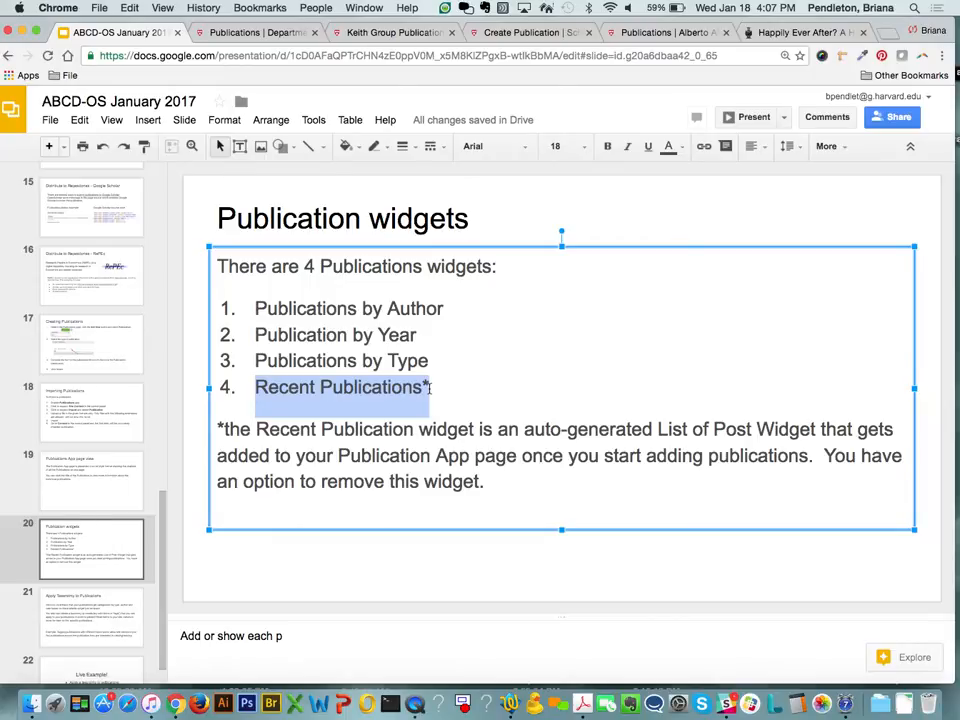
- Remove the Pubs by Years and AddThis widgets from the Publications section layout and save it for Department of Archaeology
click(236, 40)
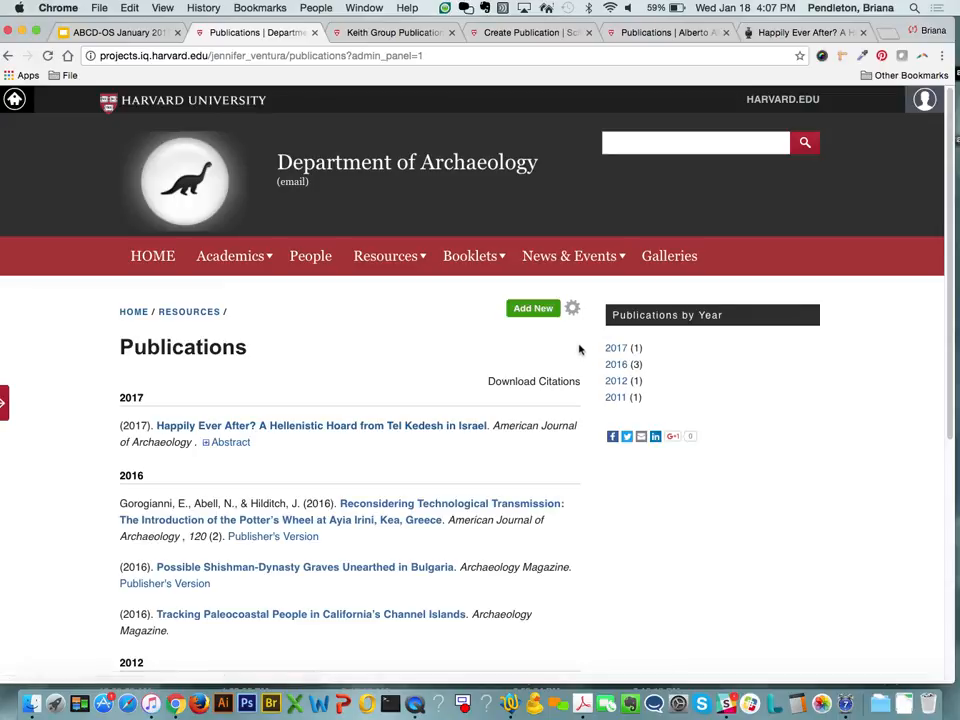
click(573, 311)
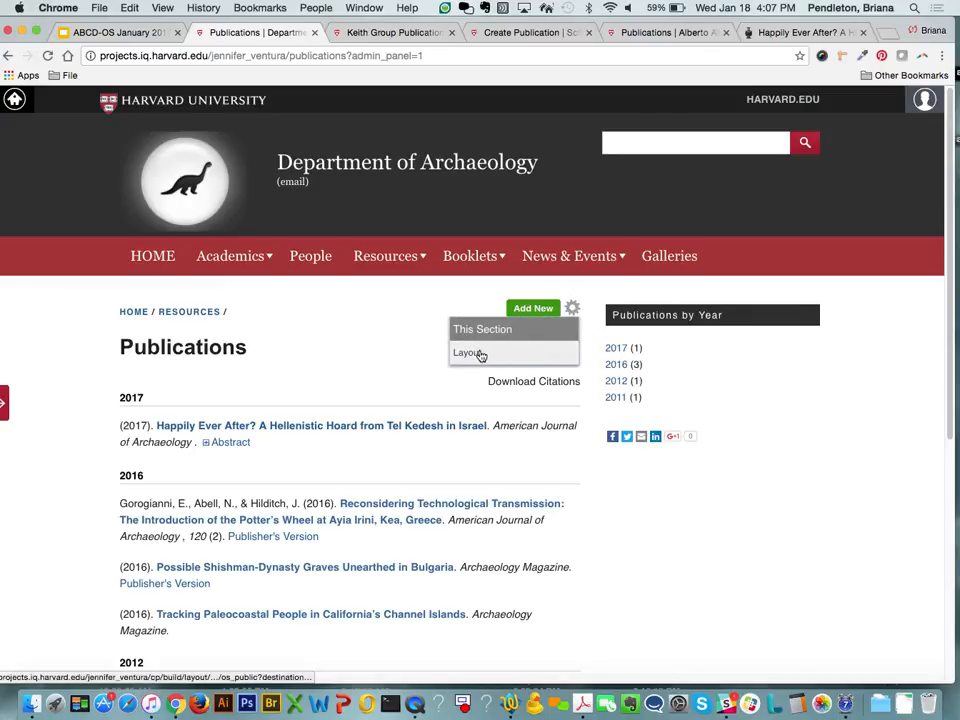
click(481, 355)
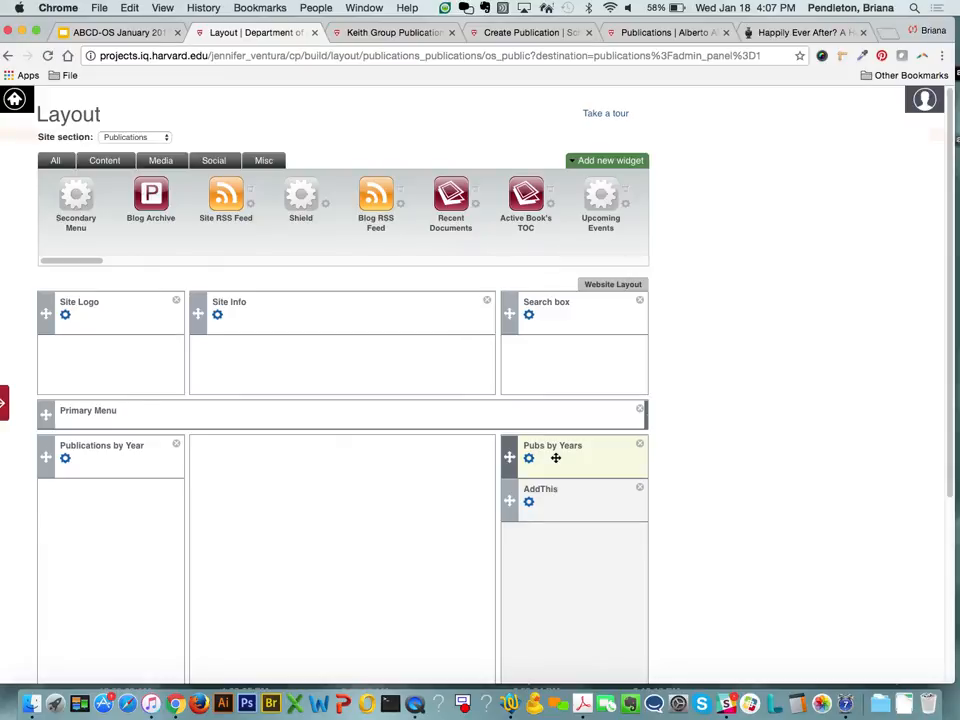
scroll(538, 466, down, 5)
scroll(538, 466, up, 3)
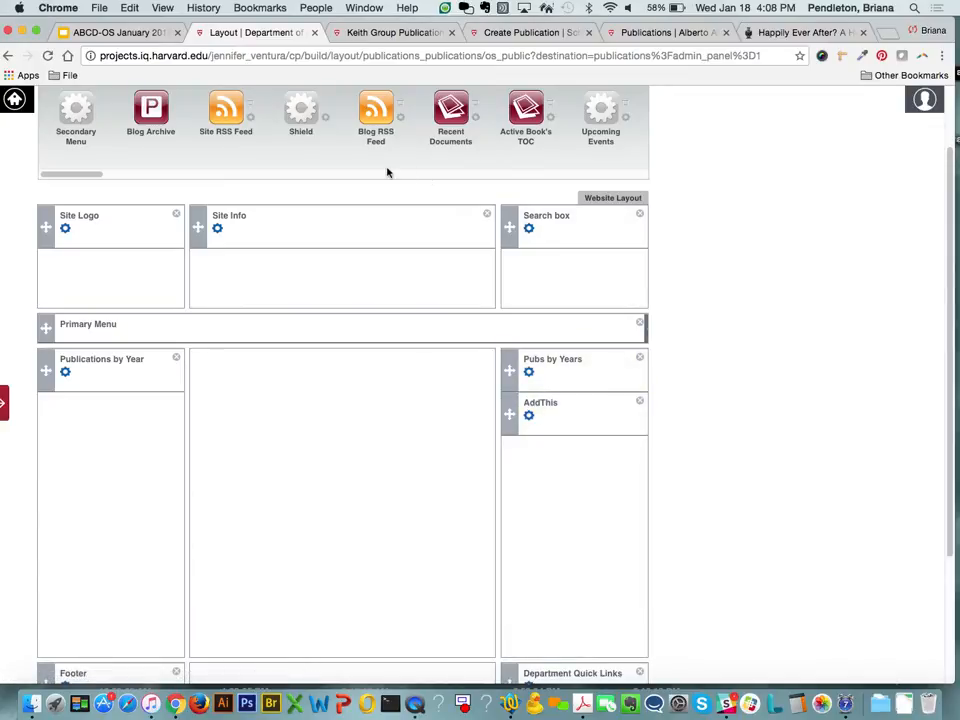
click(641, 357)
click(641, 357)
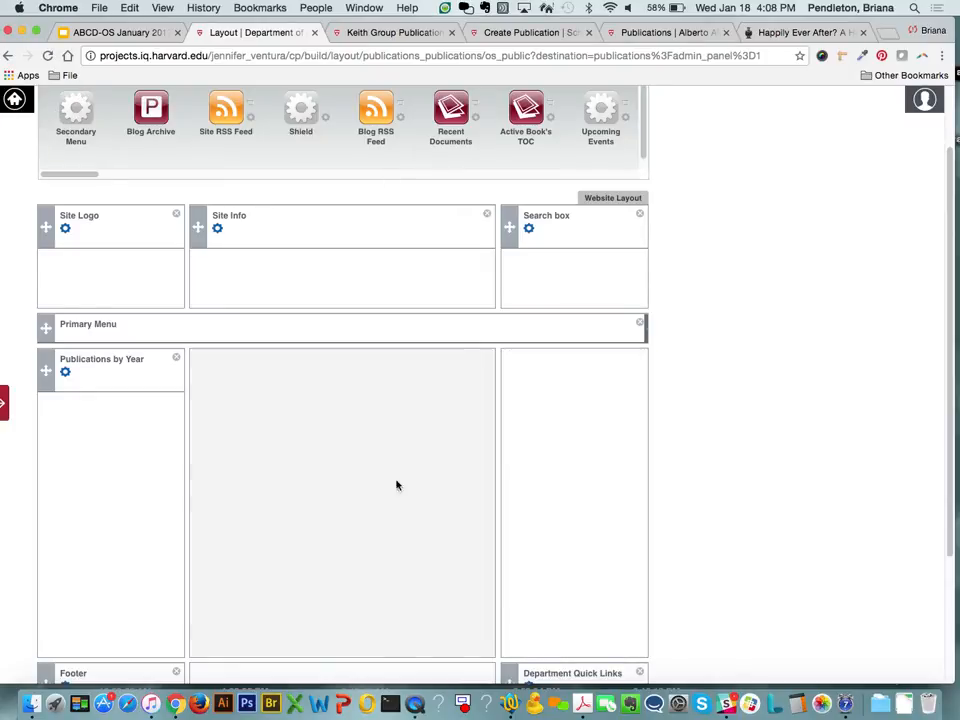
scroll(396, 484, down, 5)
click(139, 642)
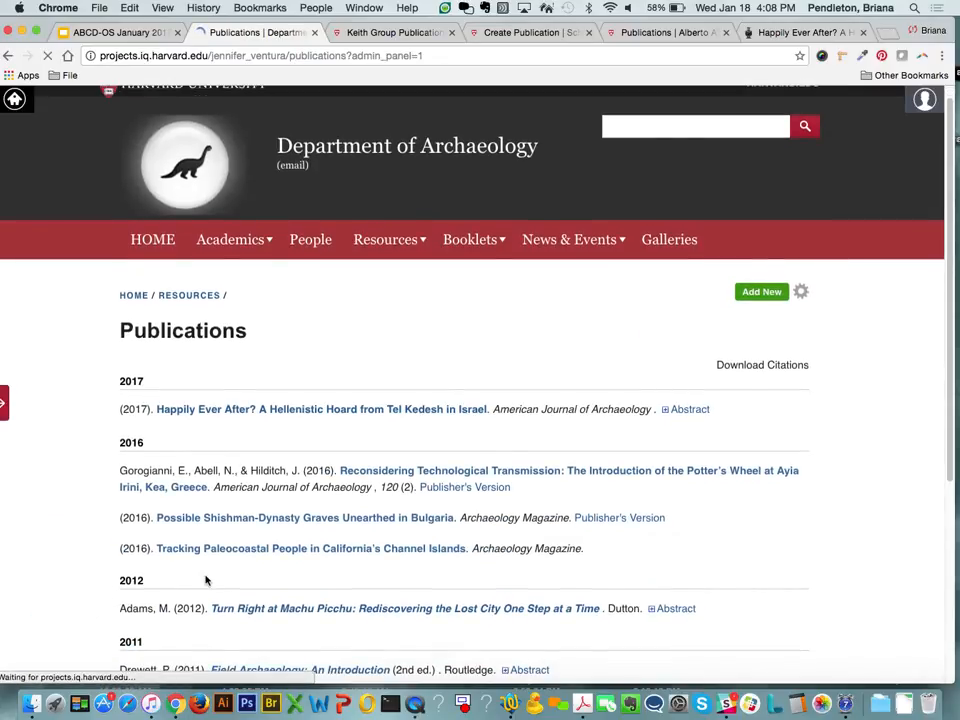
scroll(206, 579, down, 5)
scroll(206, 580, up, 1)
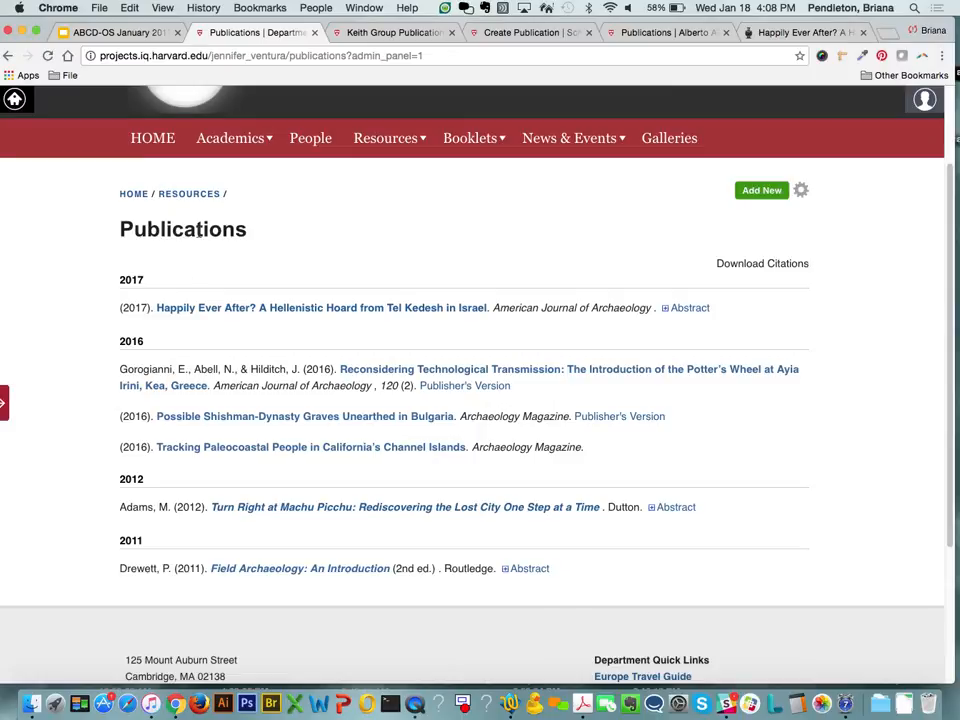
- Reopen the Publications section layout and take the Publications by Year widget out of the left column
click(803, 196)
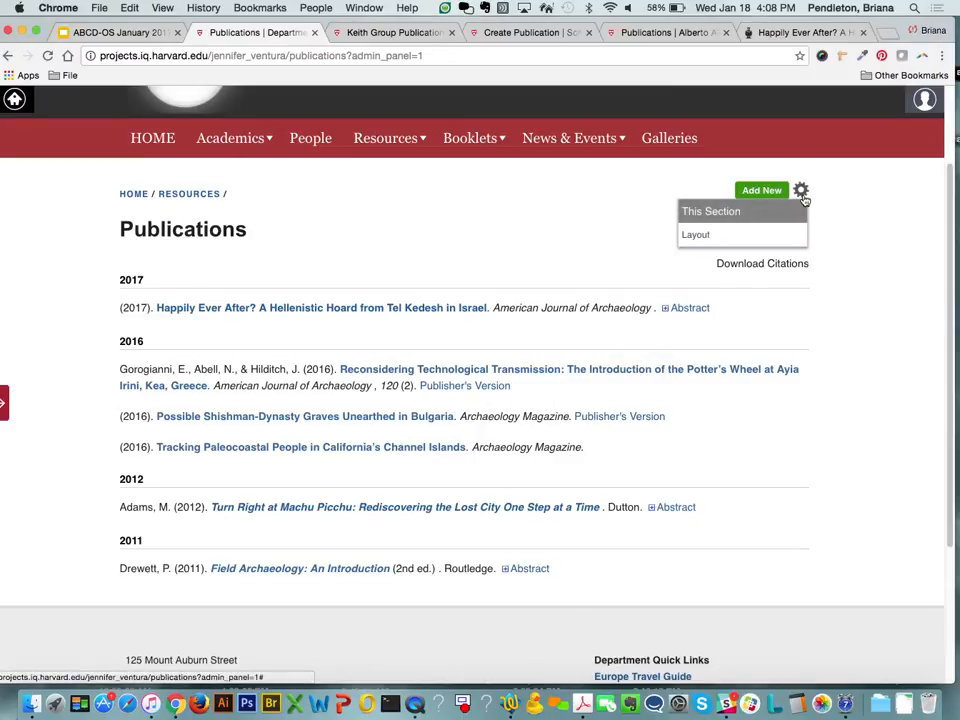
click(697, 236)
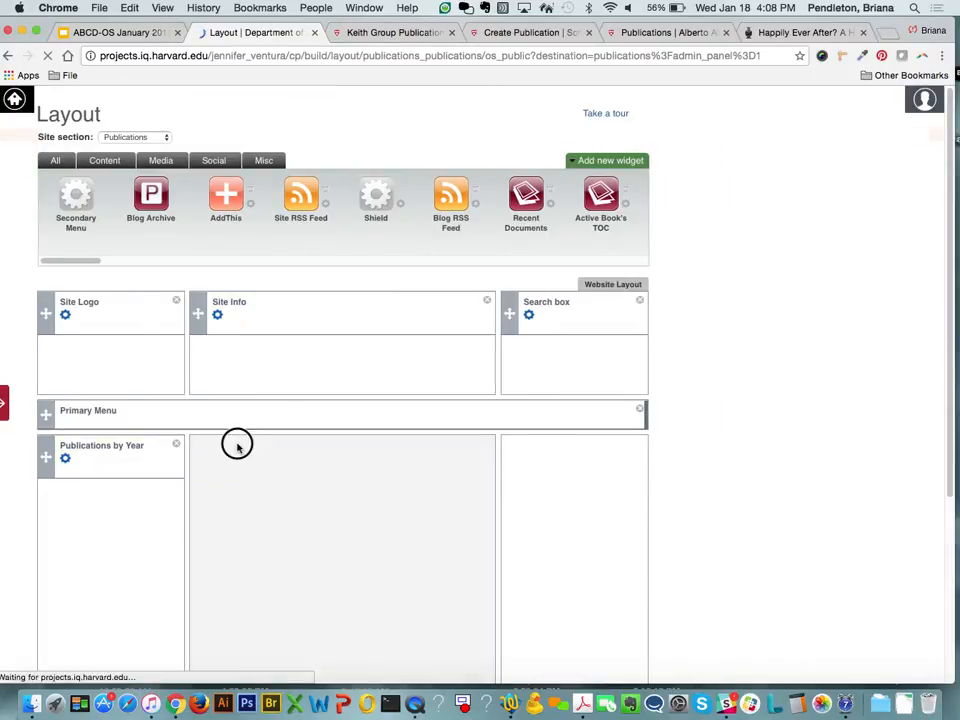
drag(174, 445, 143, 199)
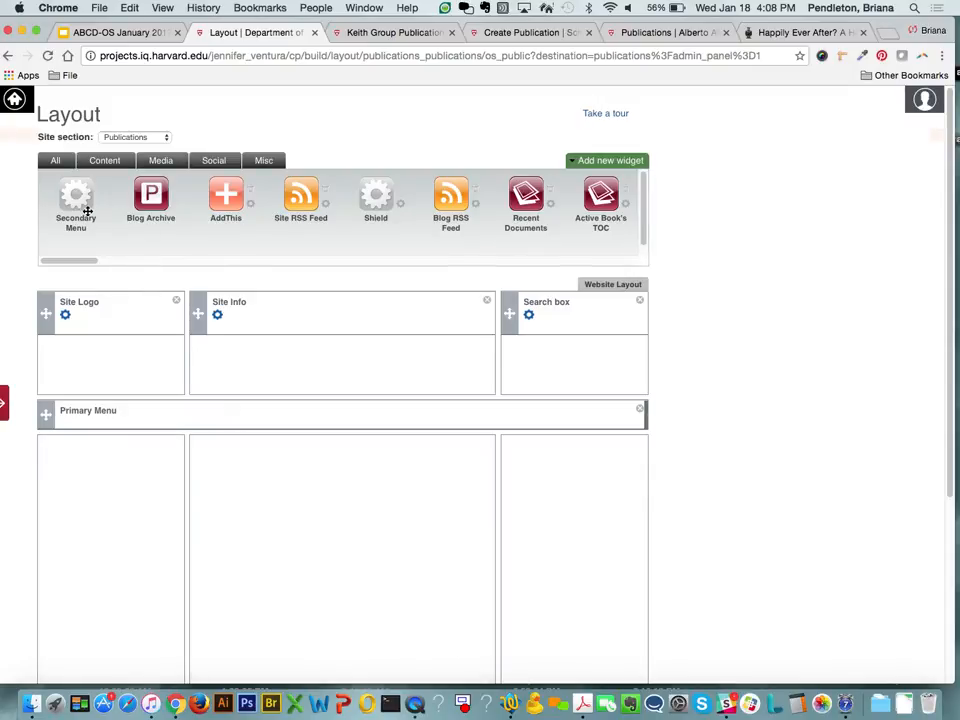
- Try the AddThis widget in the left and right columns, then remove it and leave the layout without saving
drag(225, 196, 324, 544)
drag(46, 452, 96, 531)
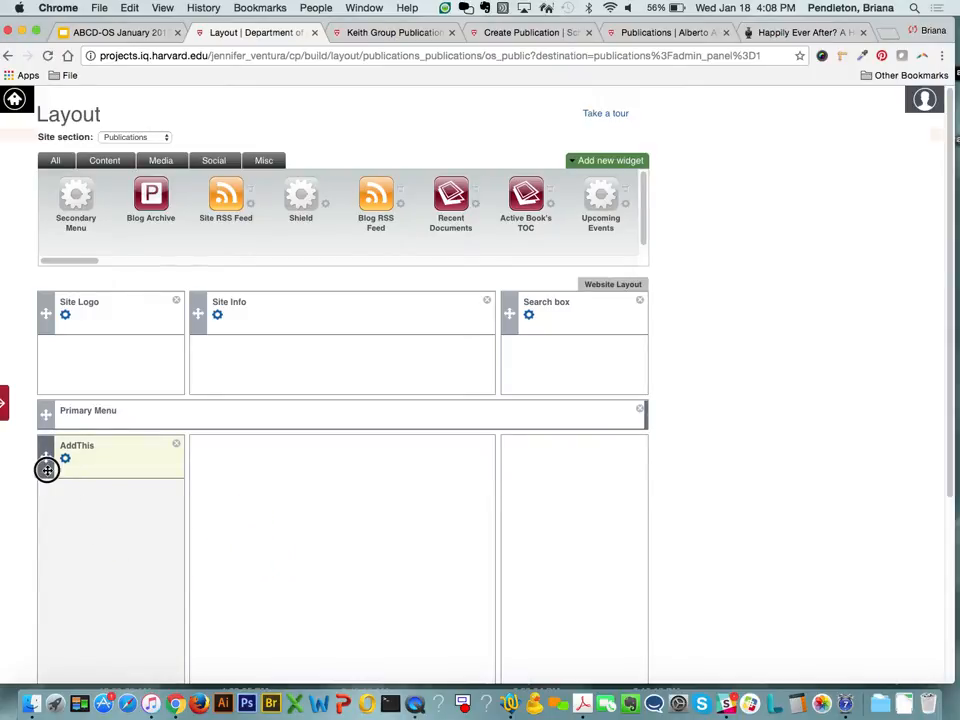
drag(47, 469, 527, 519)
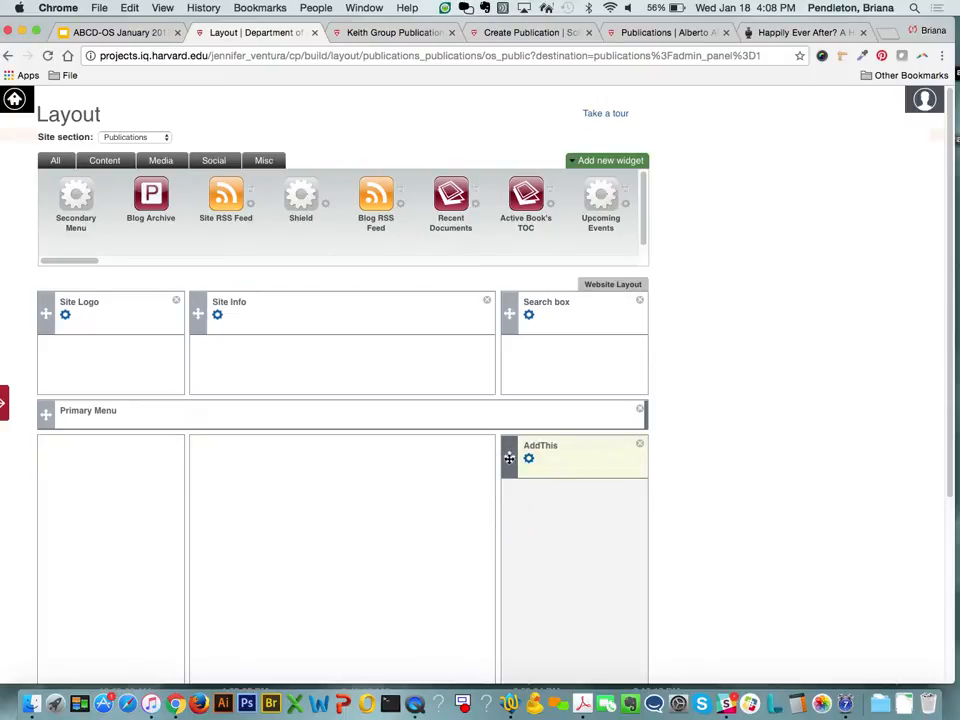
drag(509, 457, 360, 495)
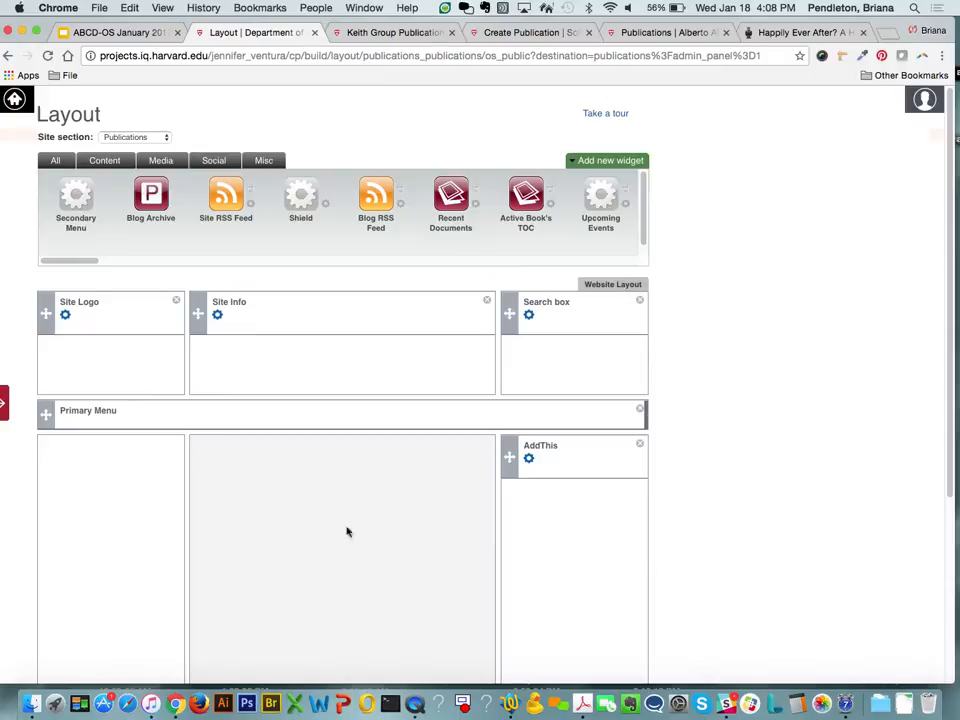
click(641, 447)
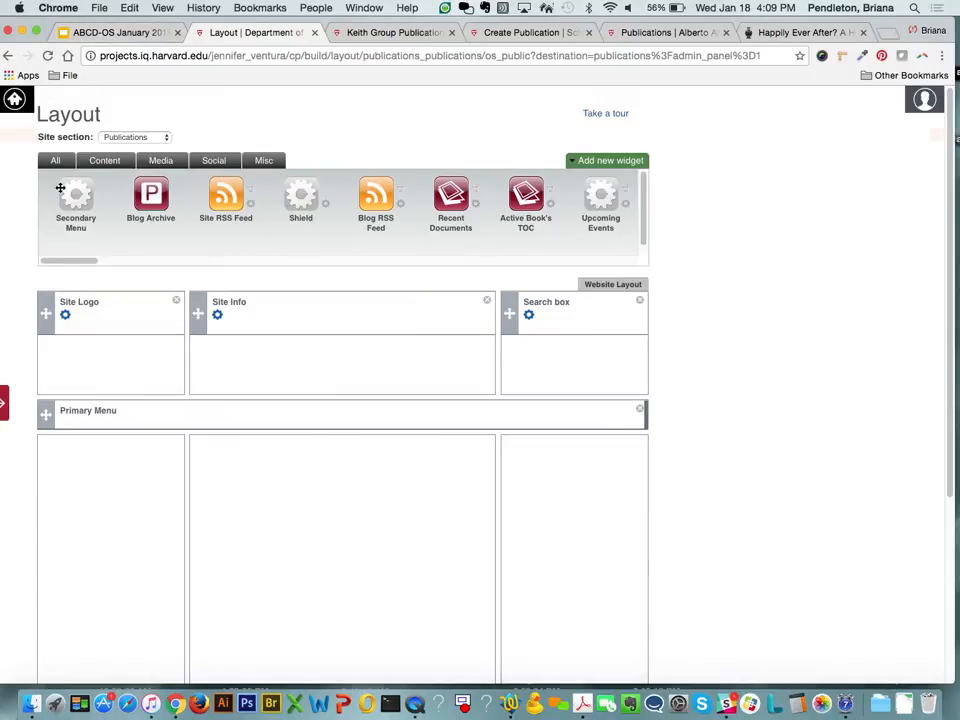
click(8, 57)
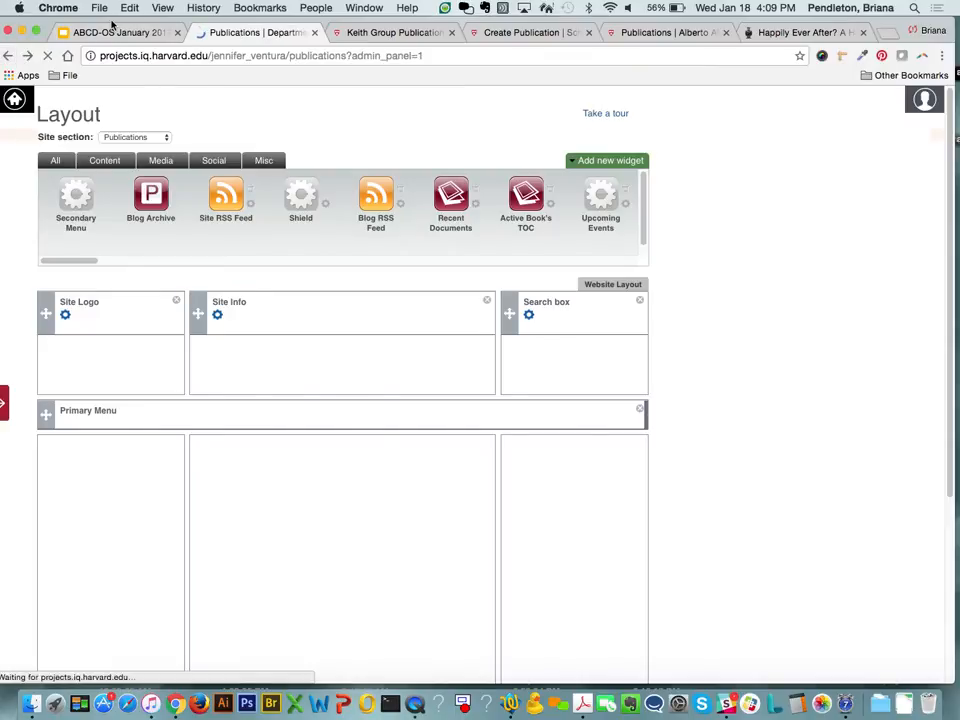
- Switch to the slides and review the Publication widgets, Apply Taxonomy to Publications and Live Example! slides
click(111, 31)
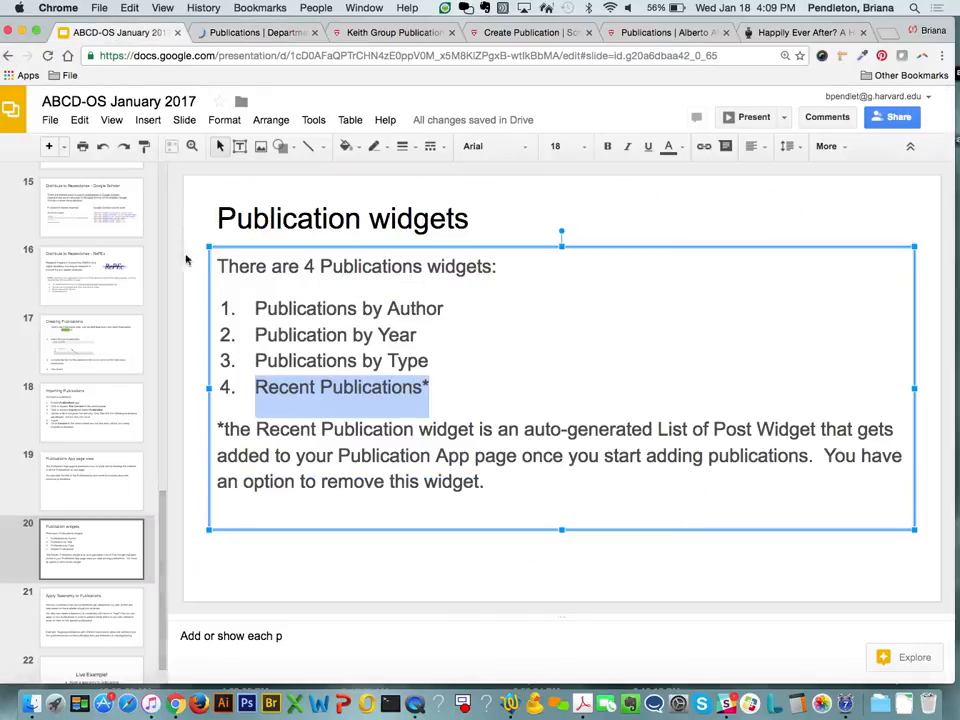
click(84, 621)
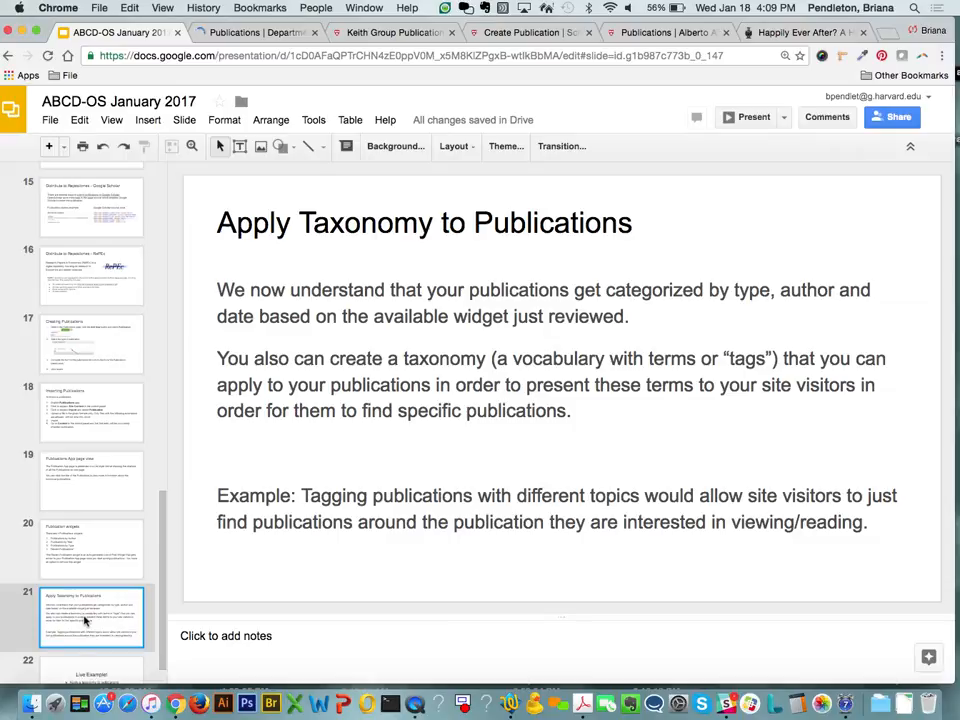
click(64, 557)
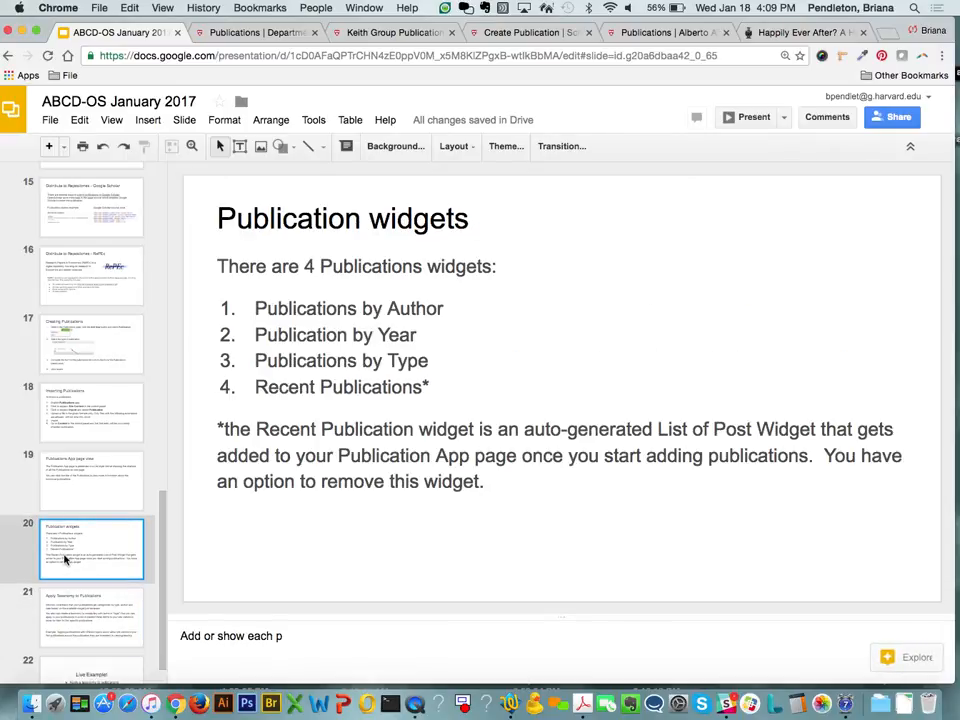
click(67, 596)
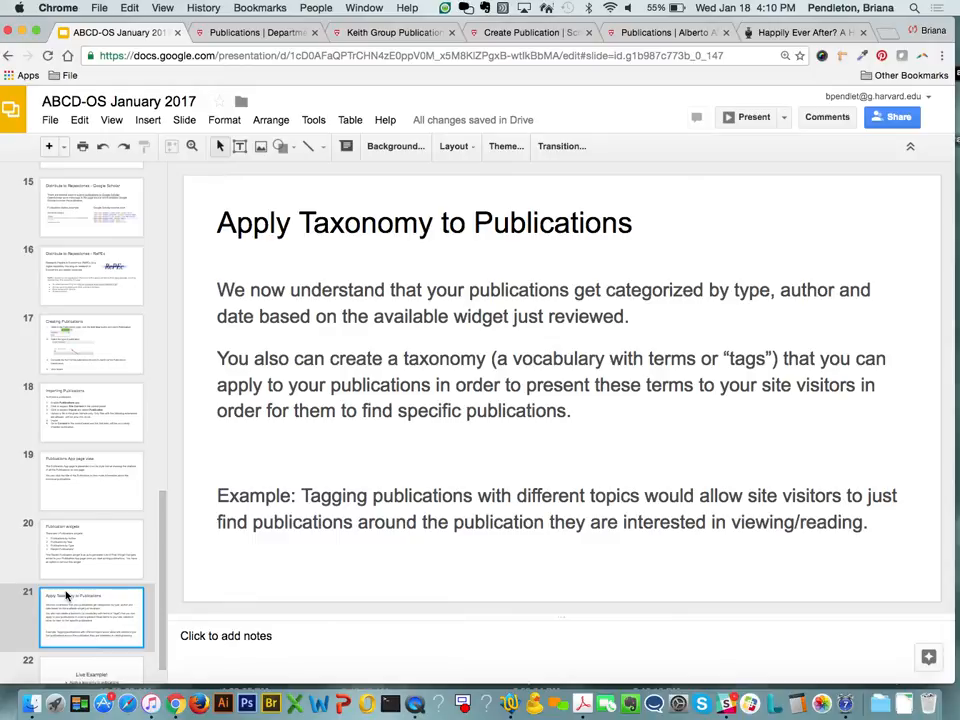
click(80, 665)
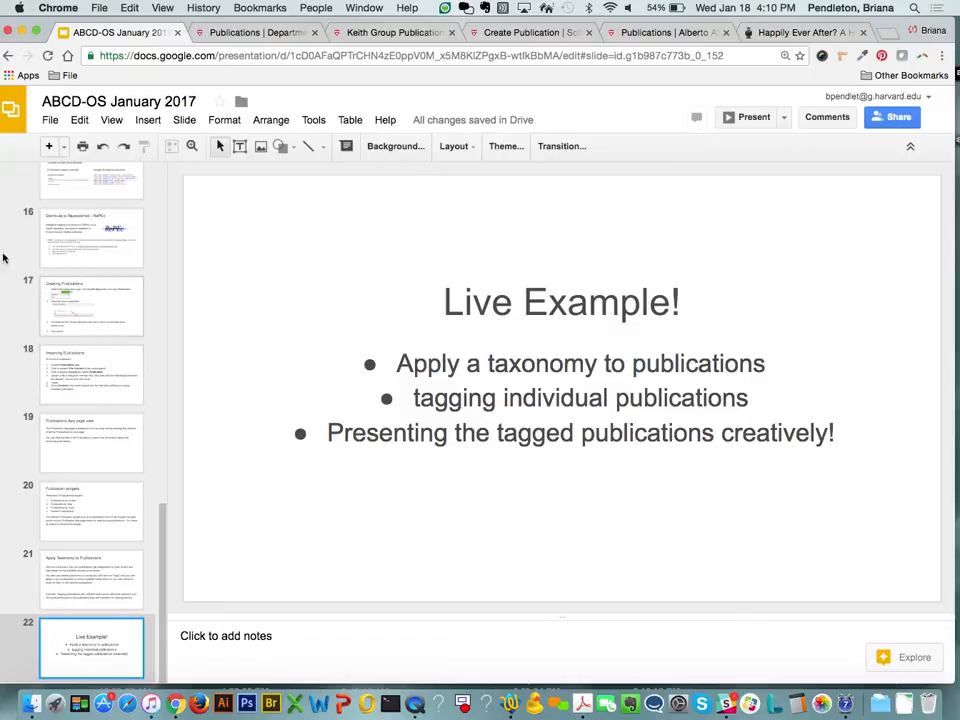
- Switch from the slides to the Department of Archaeology site and start a new vocabulary in its taxonomy settings
click(246, 33)
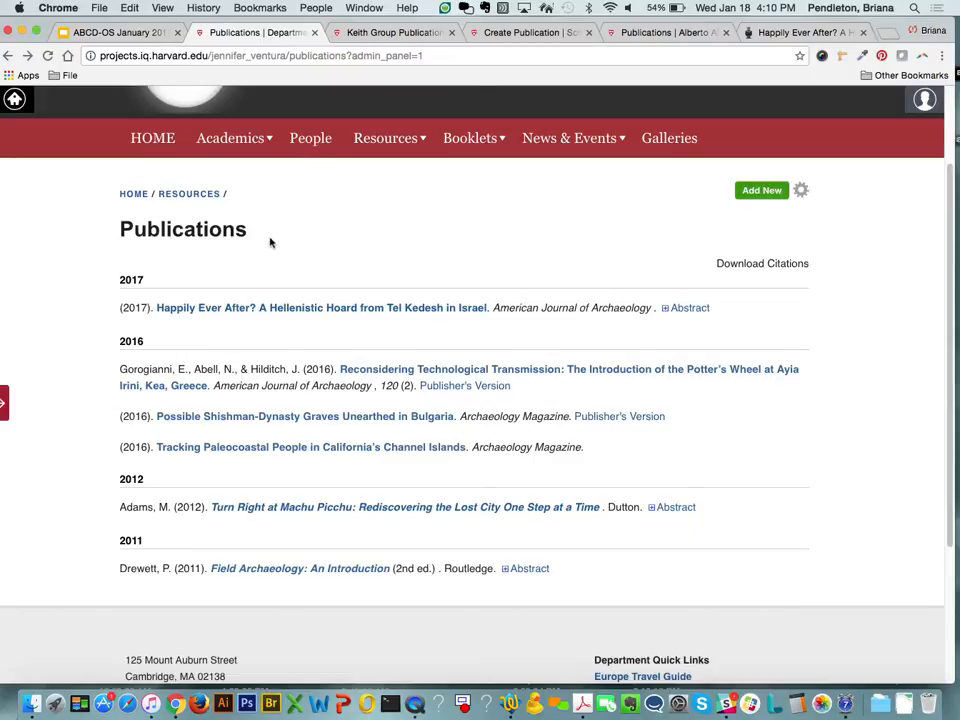
click(6, 400)
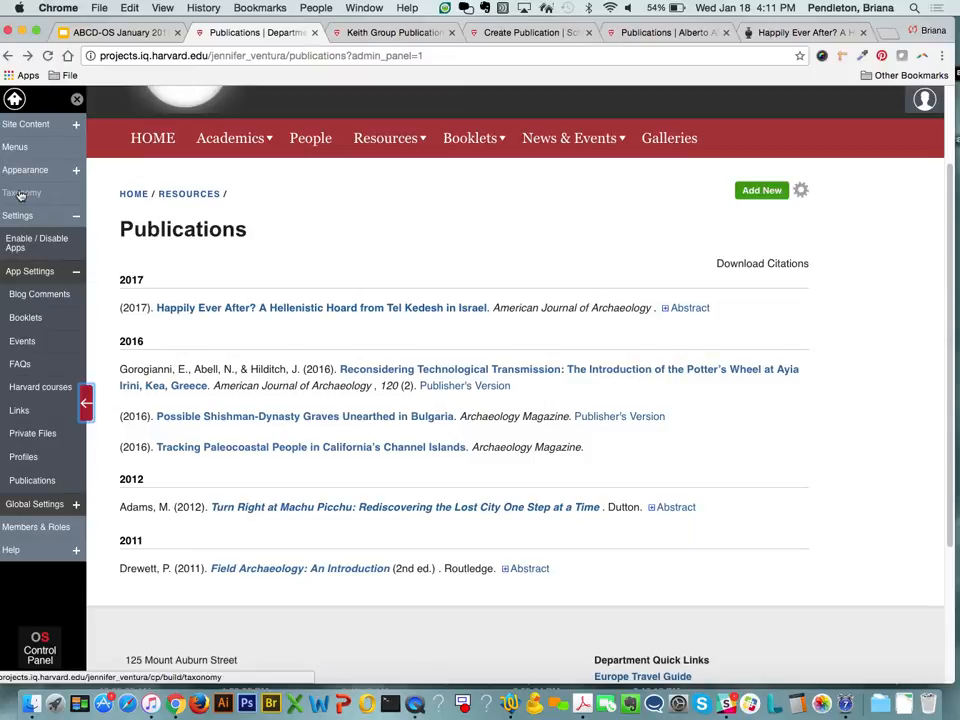
click(20, 194)
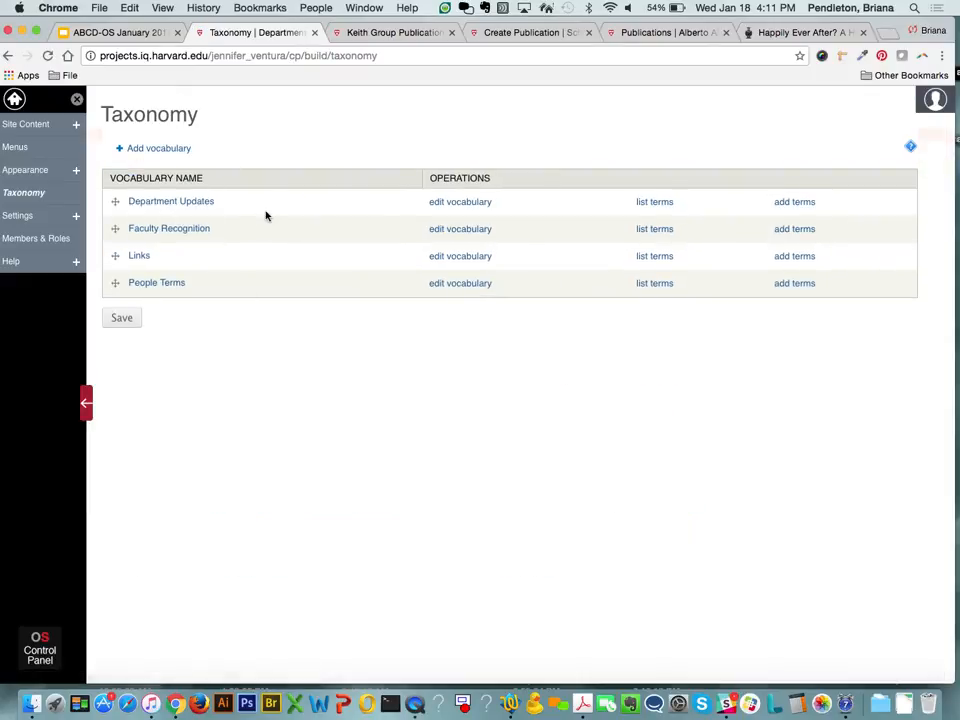
click(183, 150)
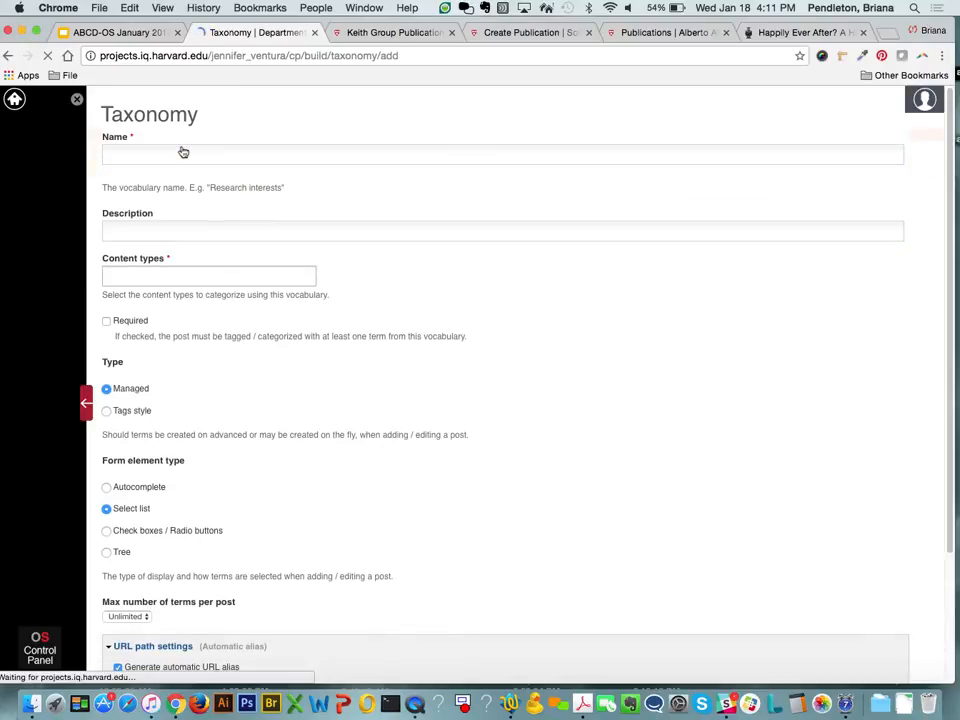
click(86, 402)
key(super+equal)
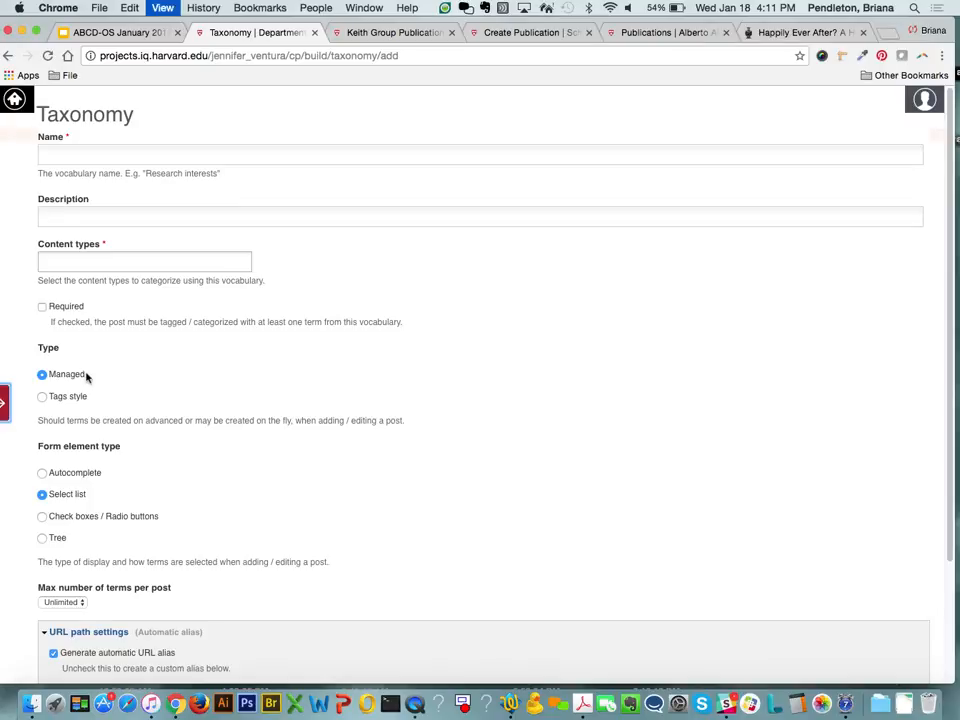
key(super+equal)
- Name the vocabulary "Publications by location" and assign it to the Publication content type
click(135, 170)
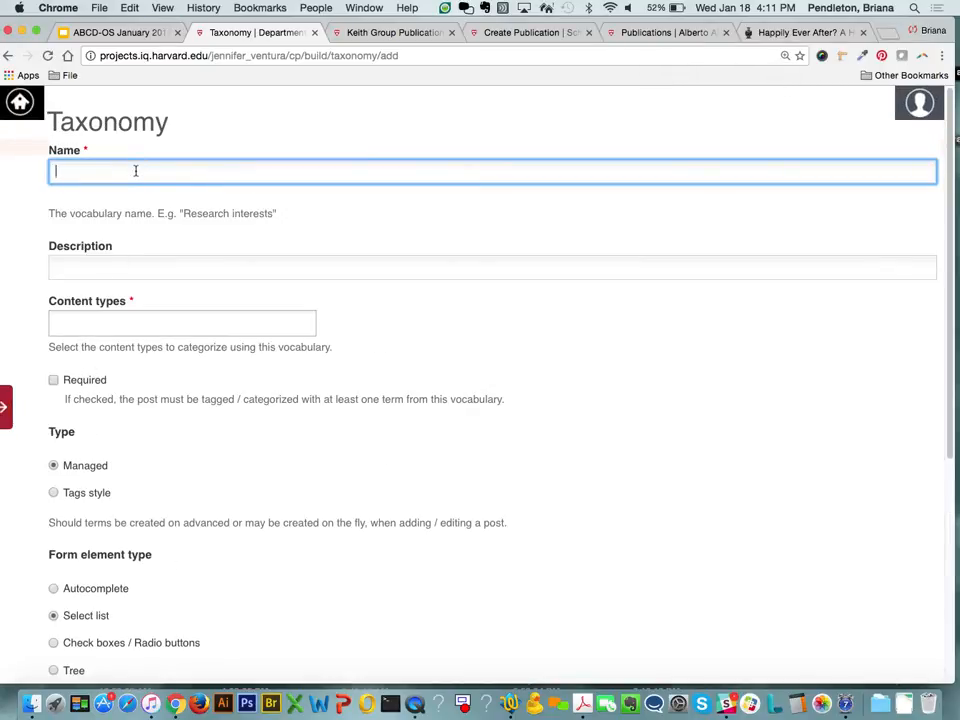
text(Publications by location)
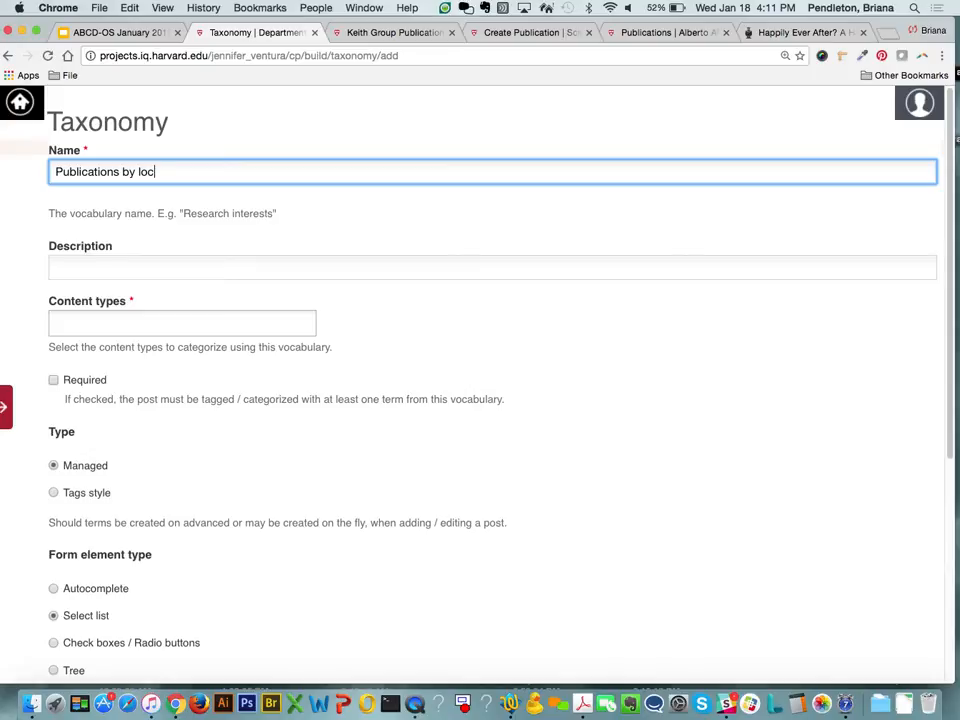
click(122, 266)
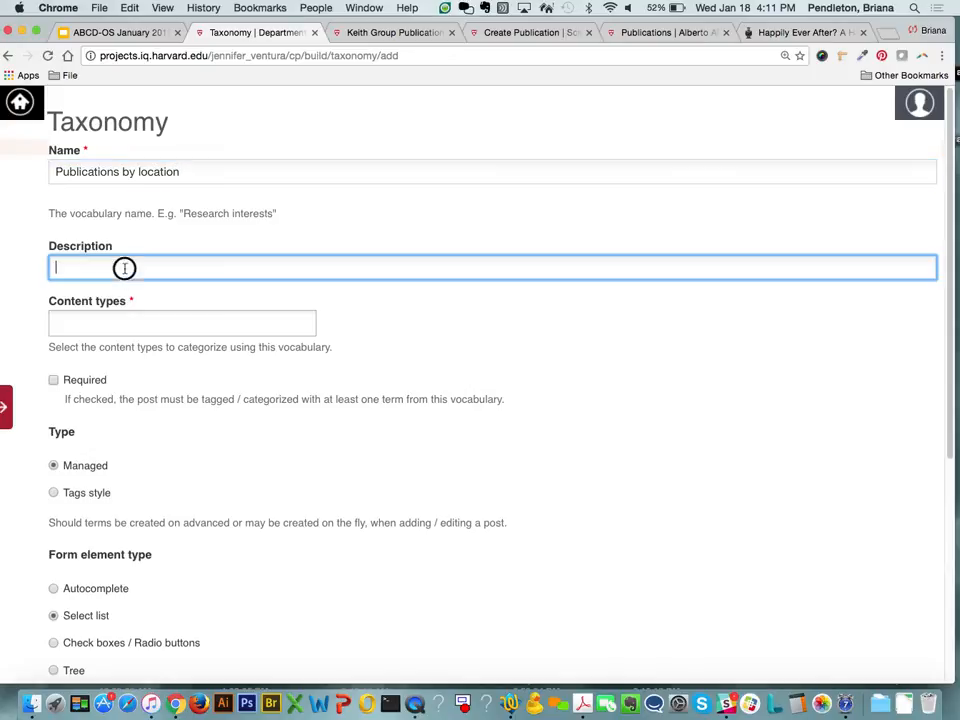
click(123, 322)
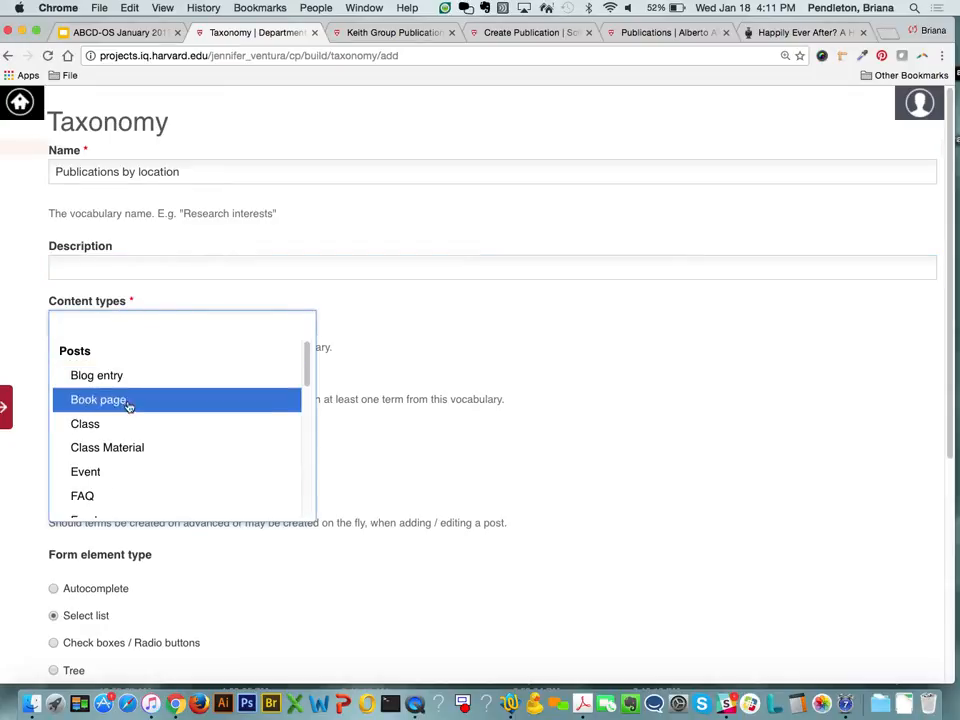
scroll(130, 437, down, 3)
scroll(131, 440, down, 4)
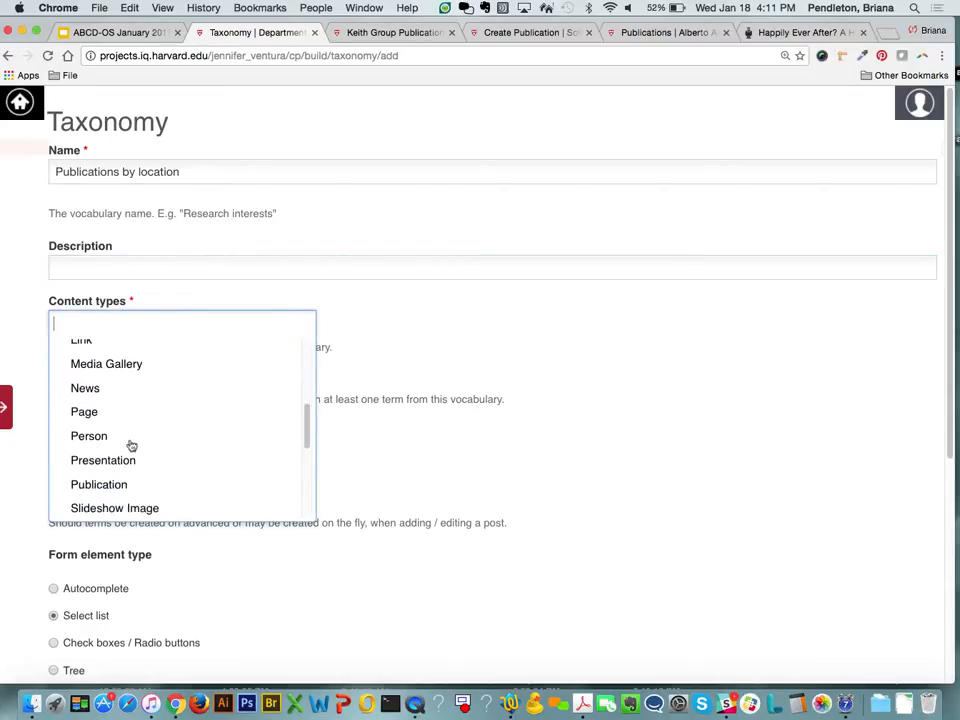
click(126, 489)
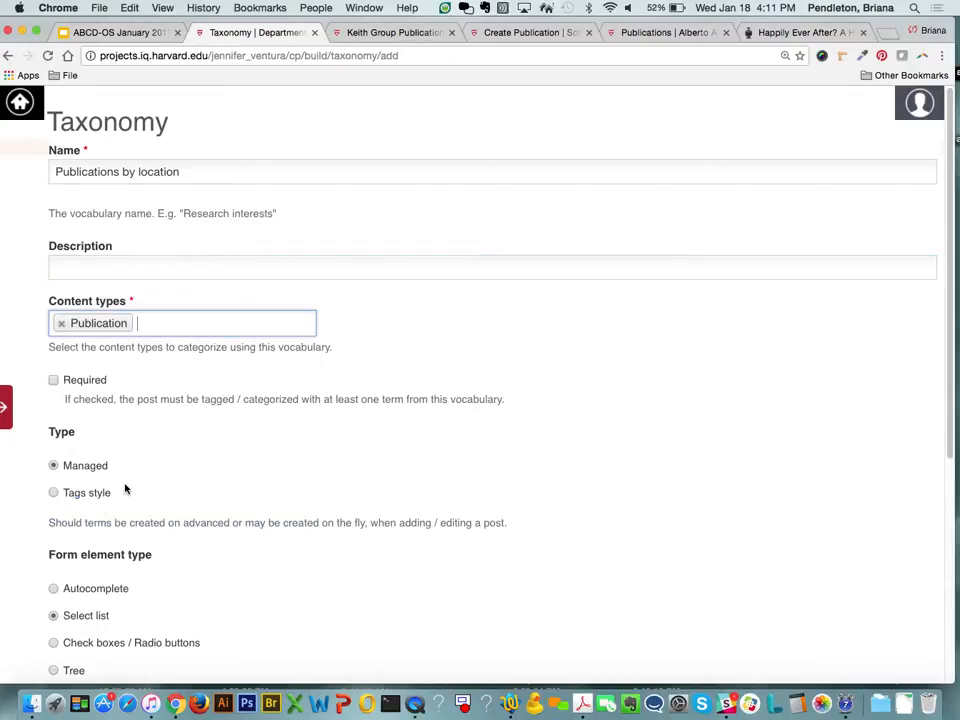
- Make tagging required for the vocabulary, keep its managed type and select list form element, and save it
click(54, 381)
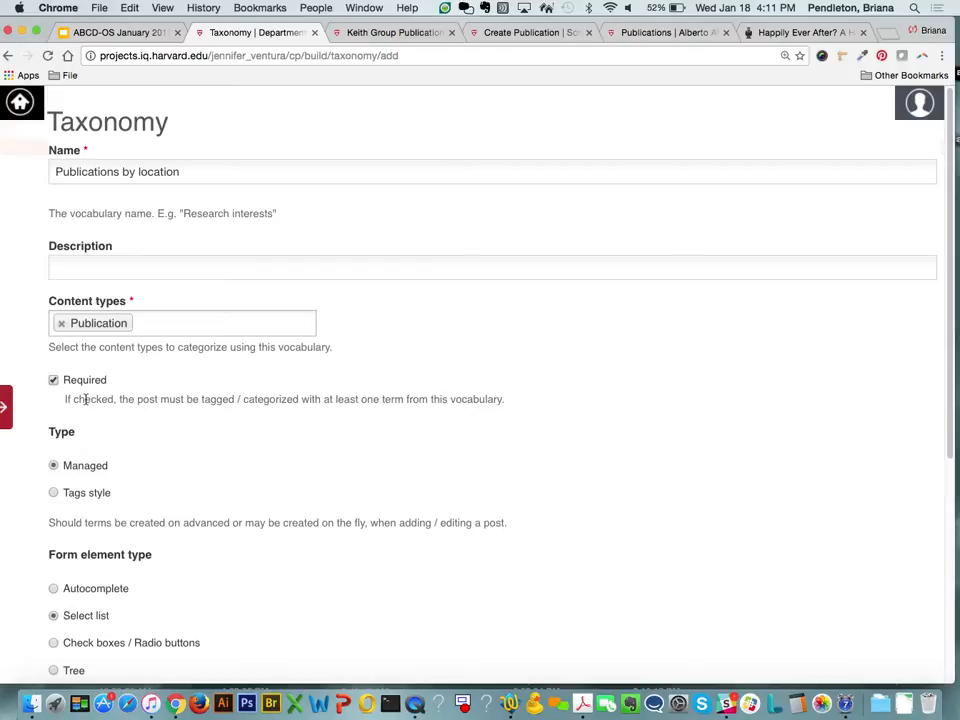
scroll(85, 398, down, 10)
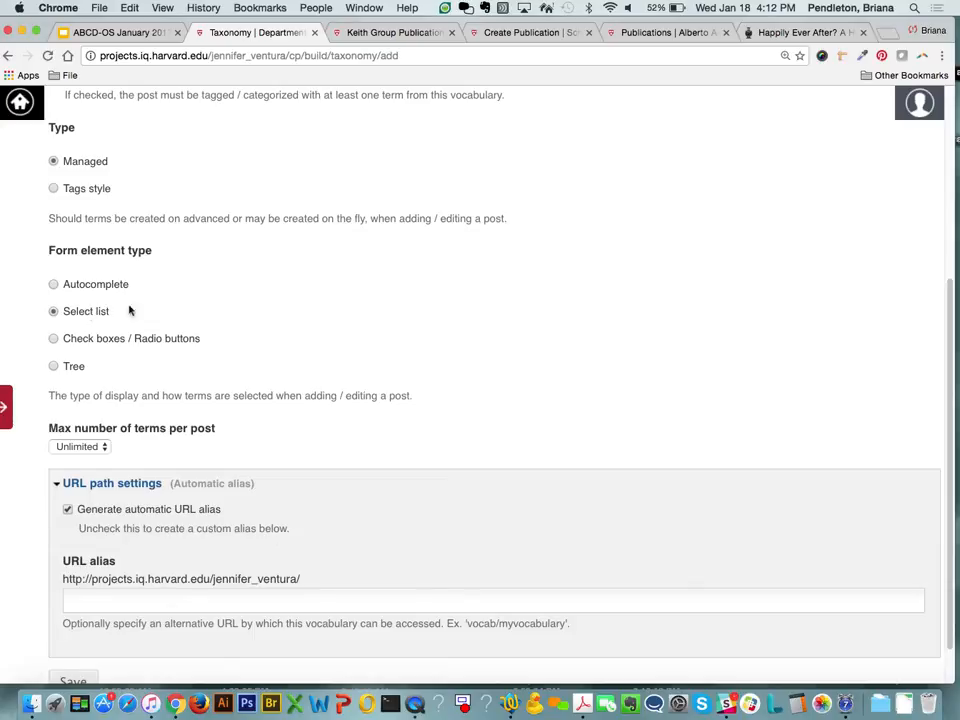
scroll(200, 311, down, 1)
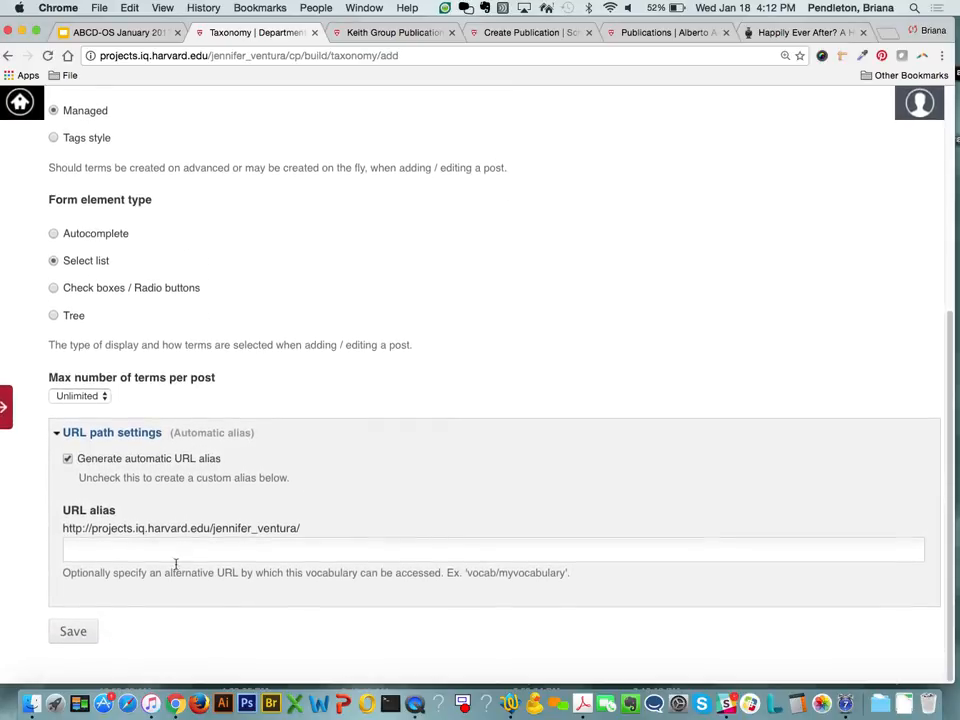
click(85, 632)
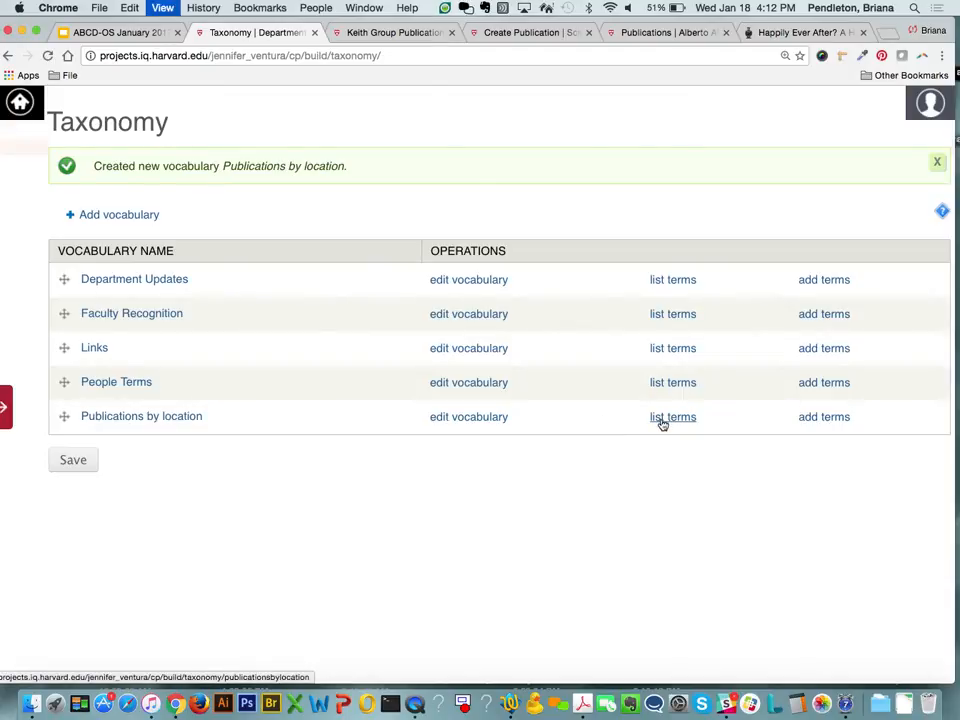
- Add the term Greece to the Publications by location vocabulary and save it
key(super+plus)
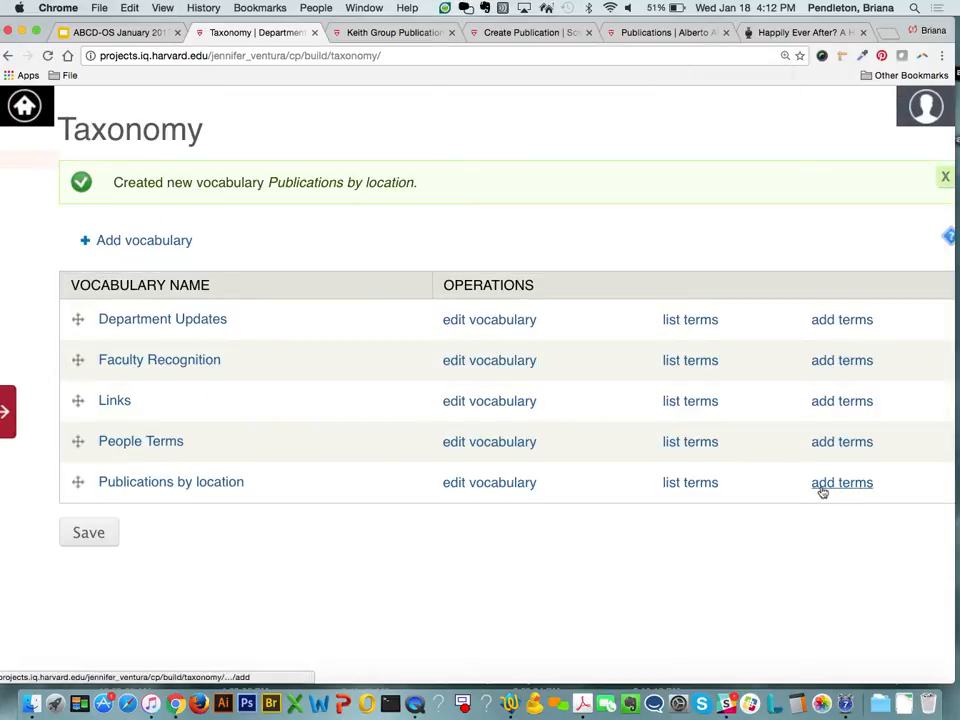
click(840, 483)
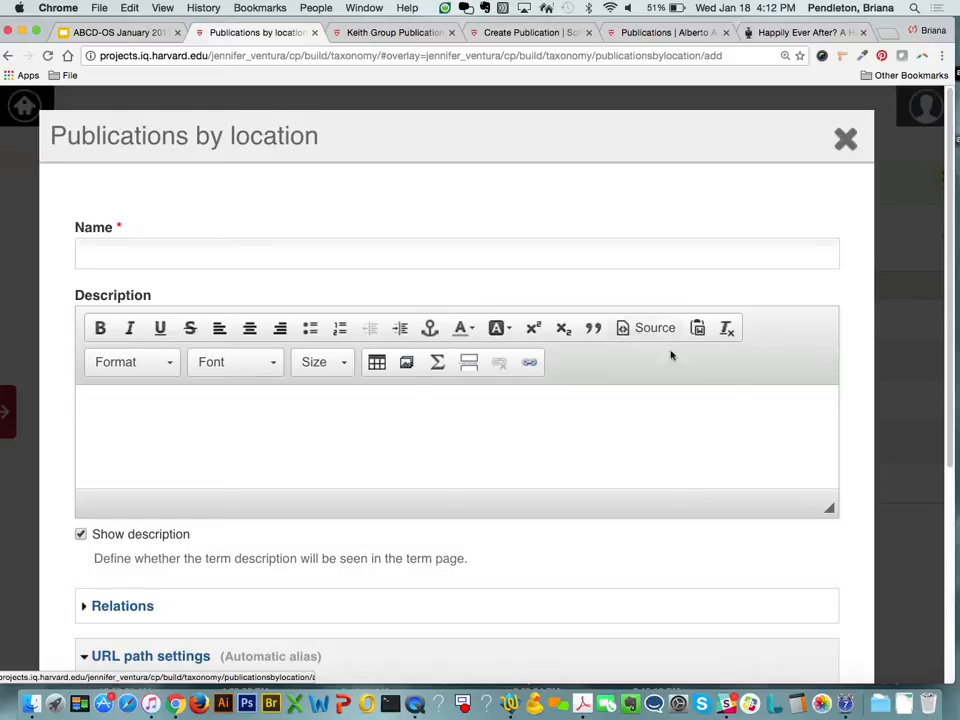
click(643, 261)
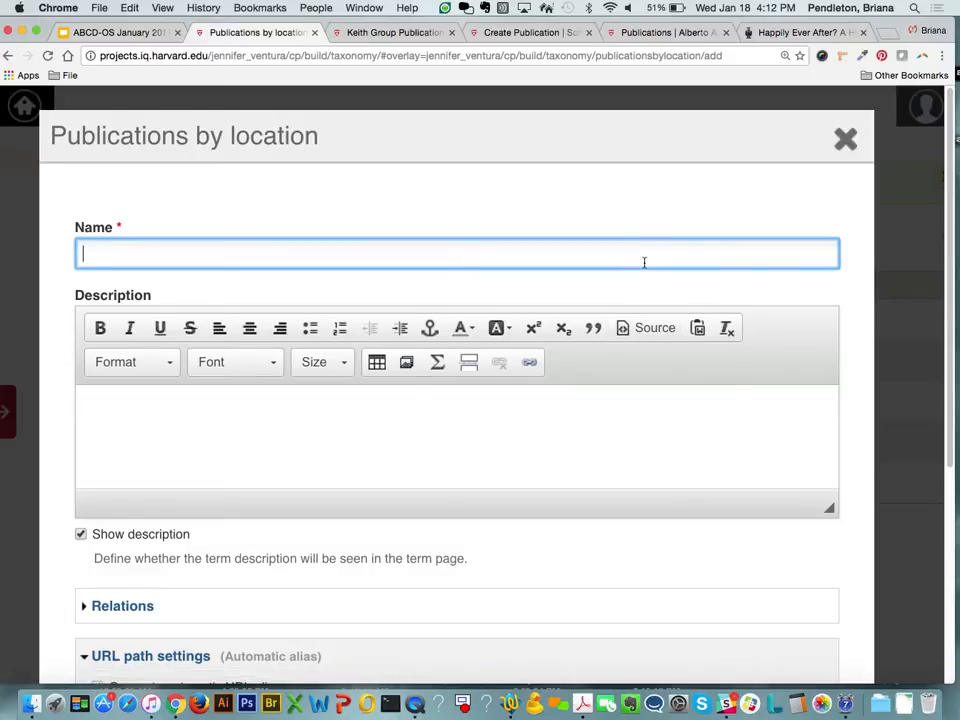
text(Greece)
scroll(178, 625, down, 2)
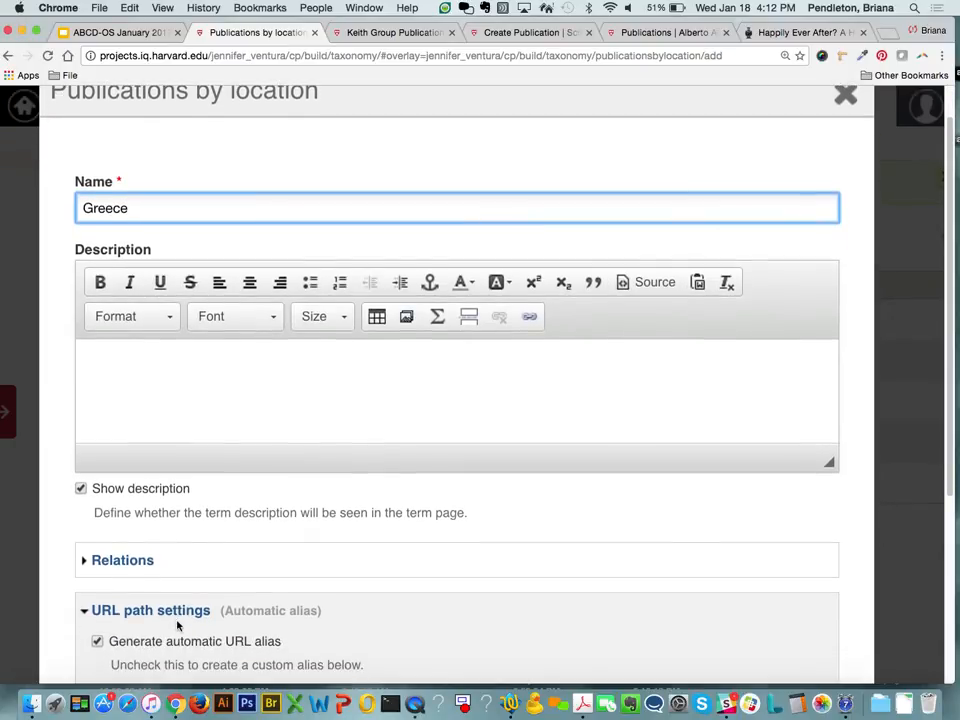
scroll(178, 625, down, 5)
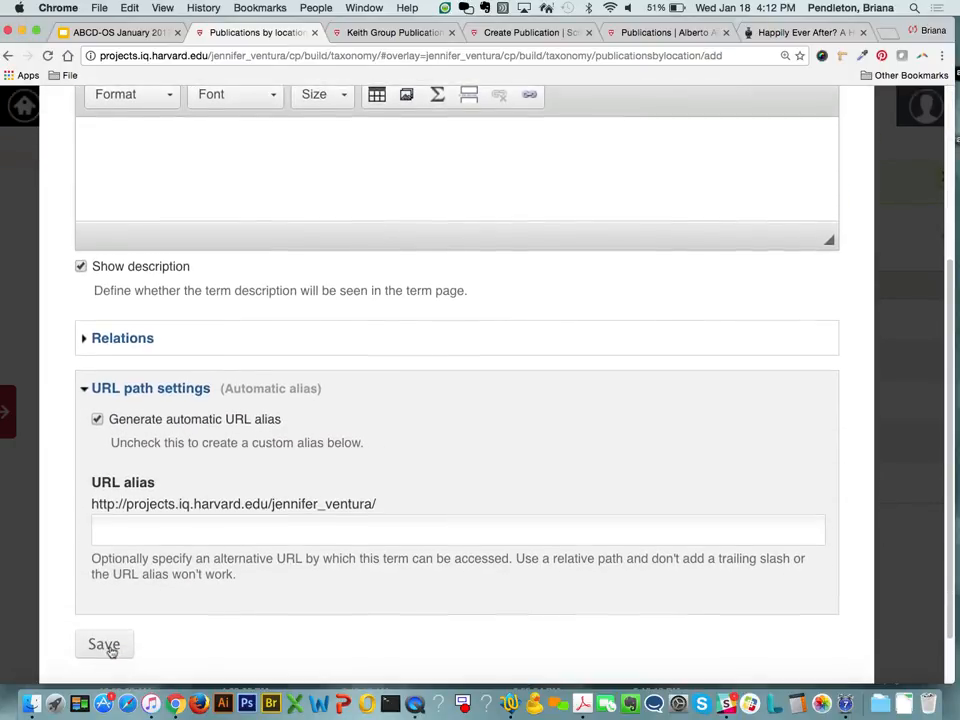
click(105, 645)
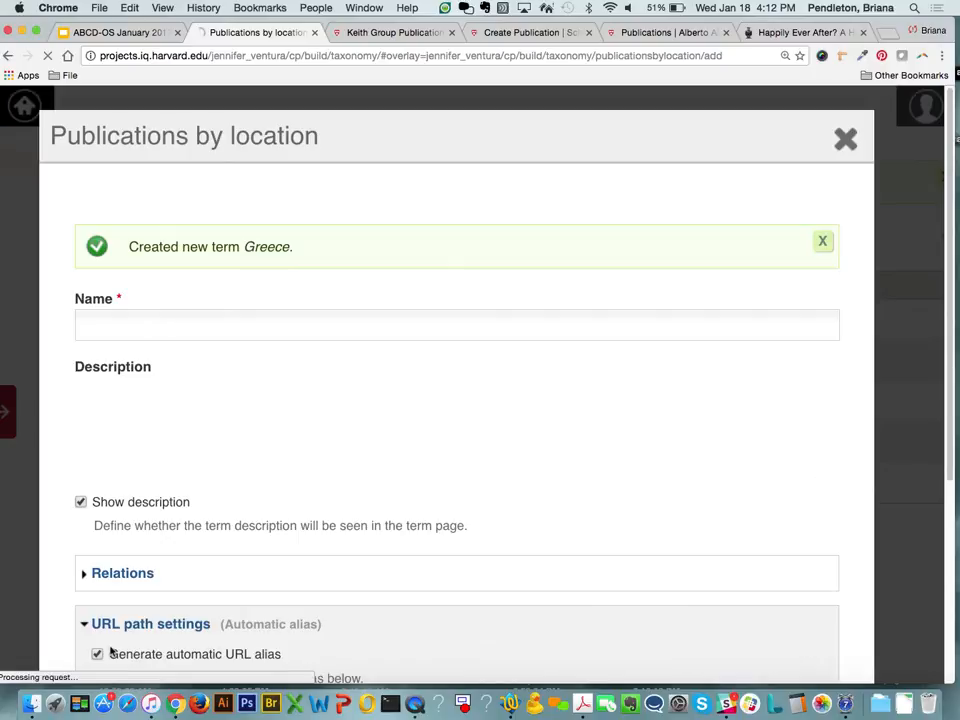
- Add the term Bulgaria to the Publications by location vocabulary and save it
click(151, 326)
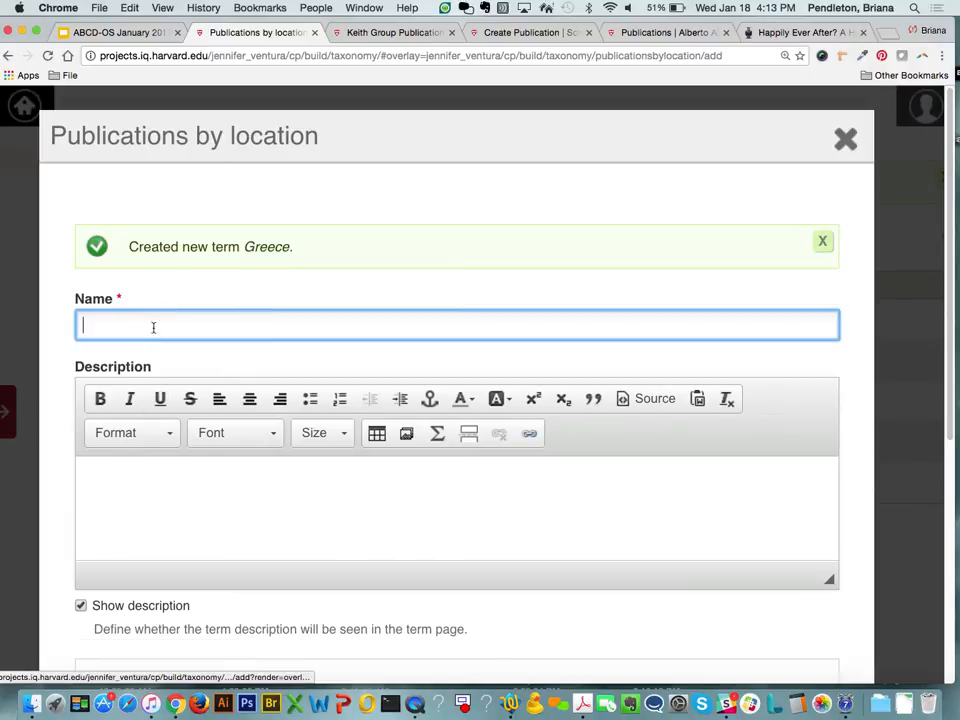
text(Bul)
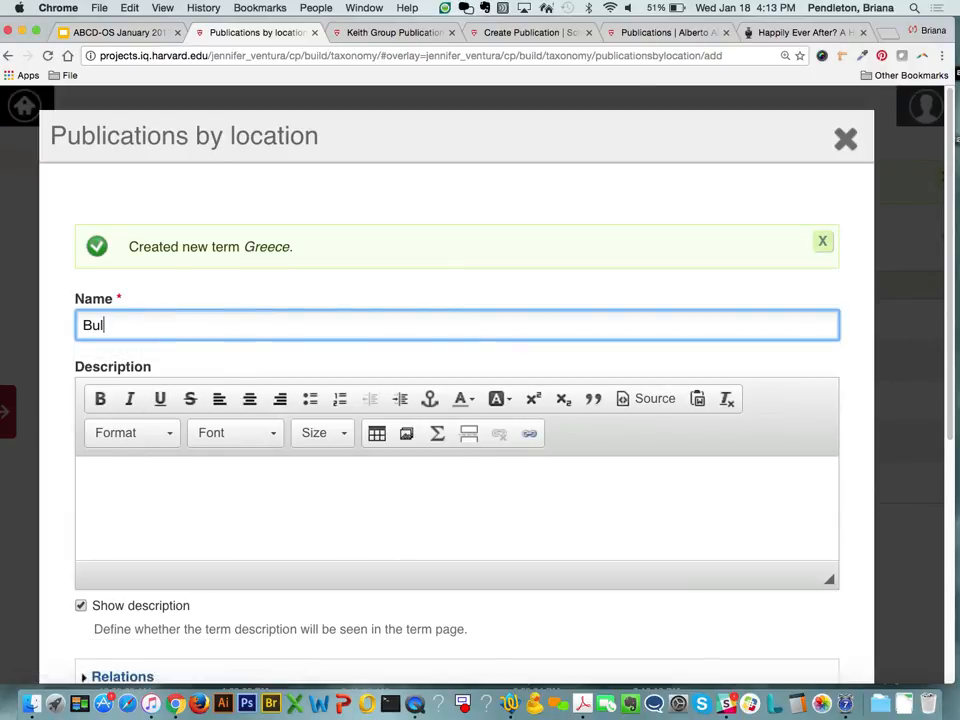
text(garia)
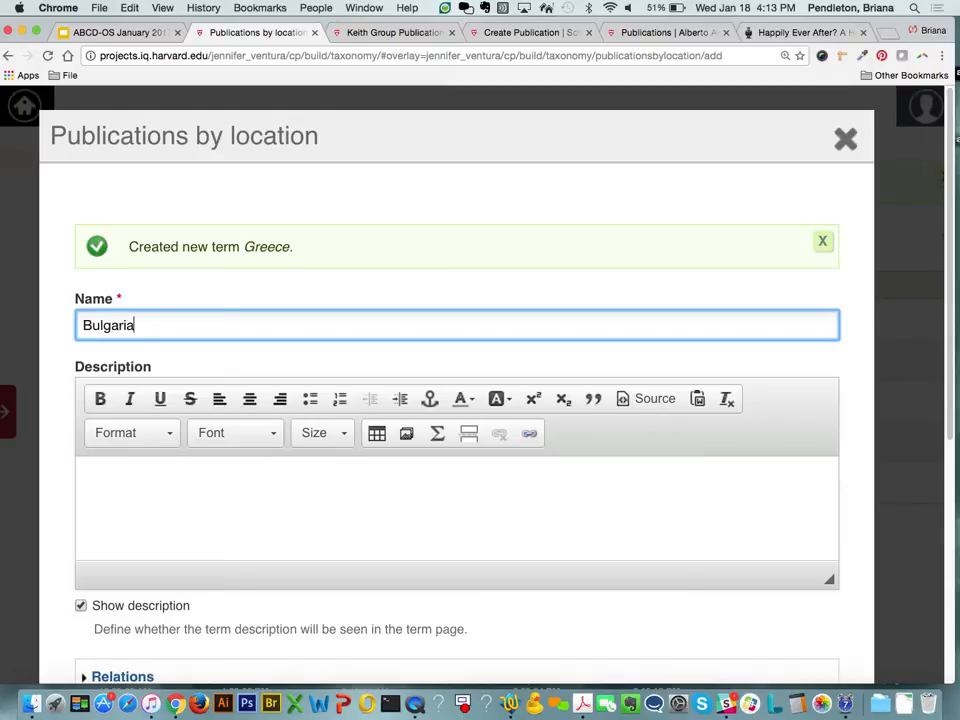
scroll(195, 456, down, 5)
scroll(128, 634, down, 3)
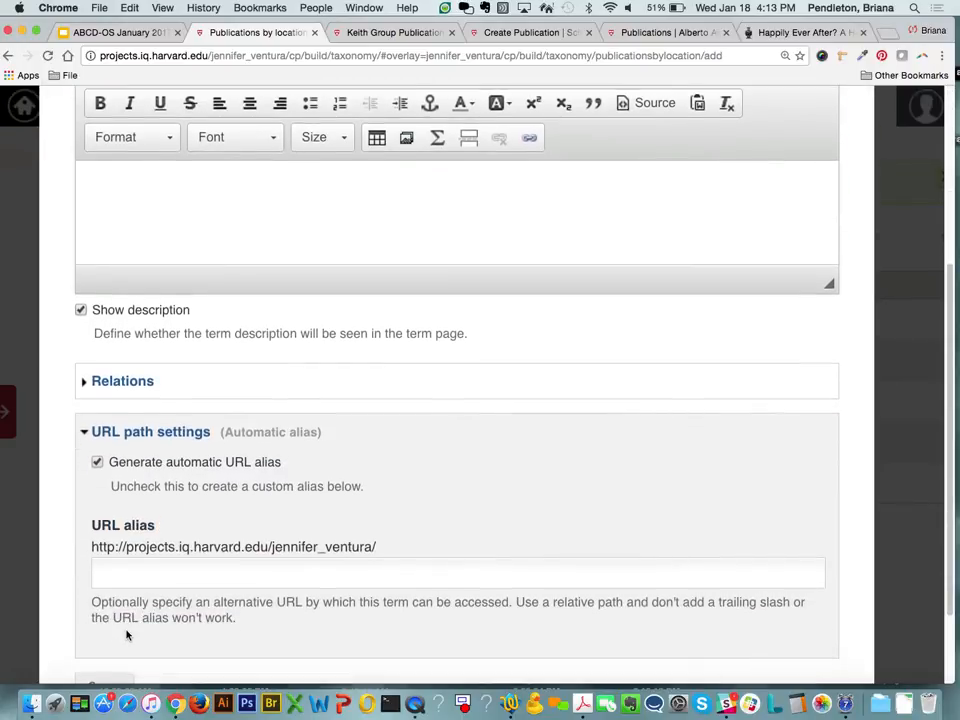
click(125, 643)
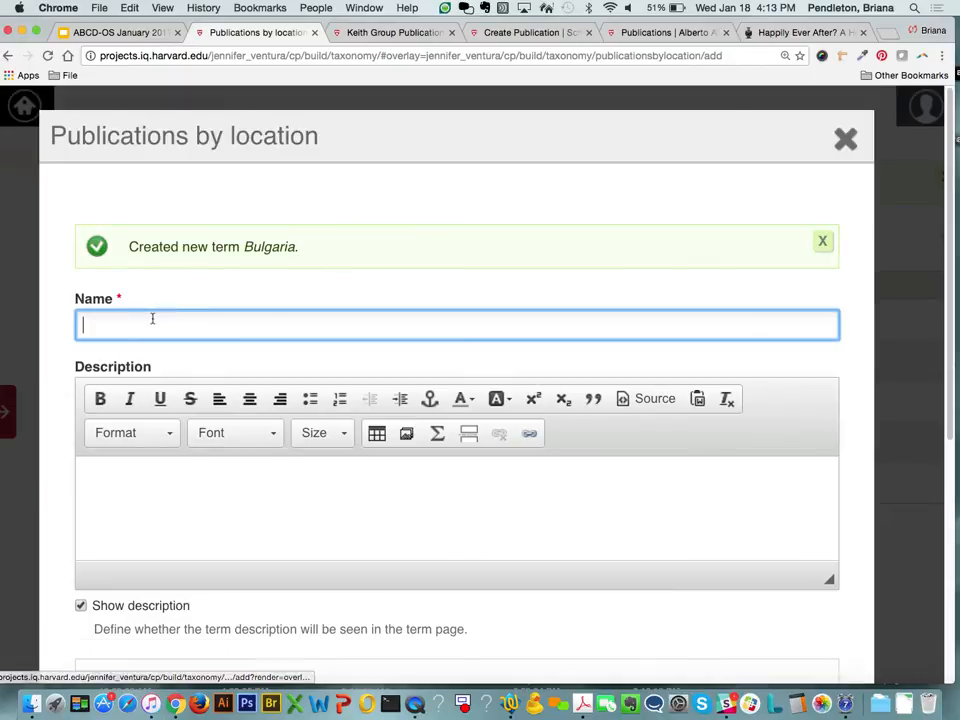
- Add and save the terms USA and Peru in the Publications by location vocabulary
text(USA)
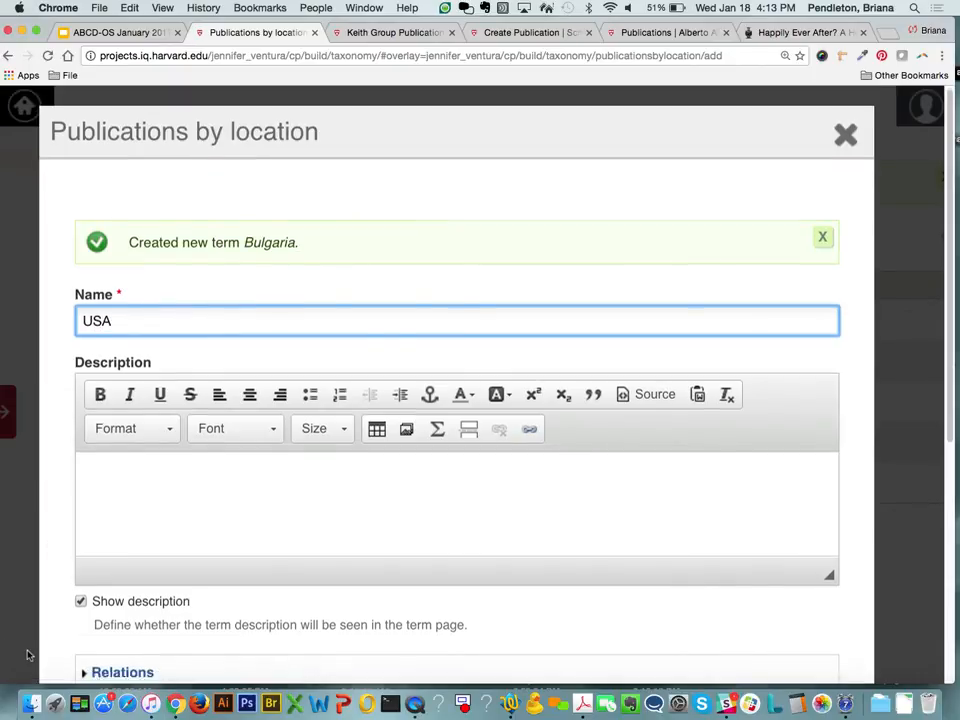
scroll(173, 594, down, 3)
scroll(173, 594, down, 5)
click(117, 579)
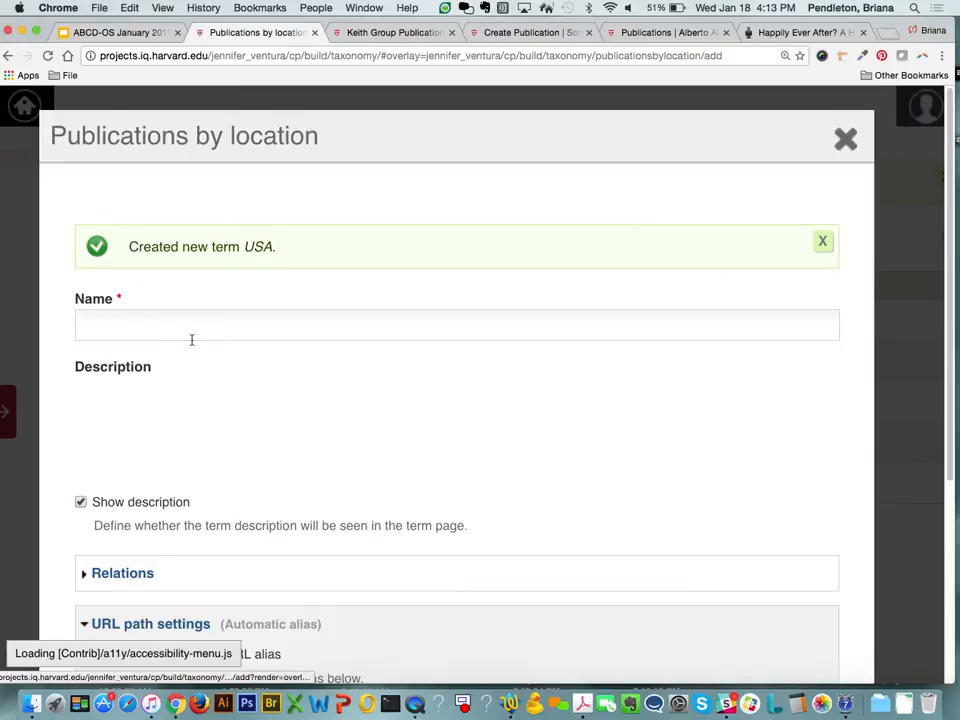
text(Peru)
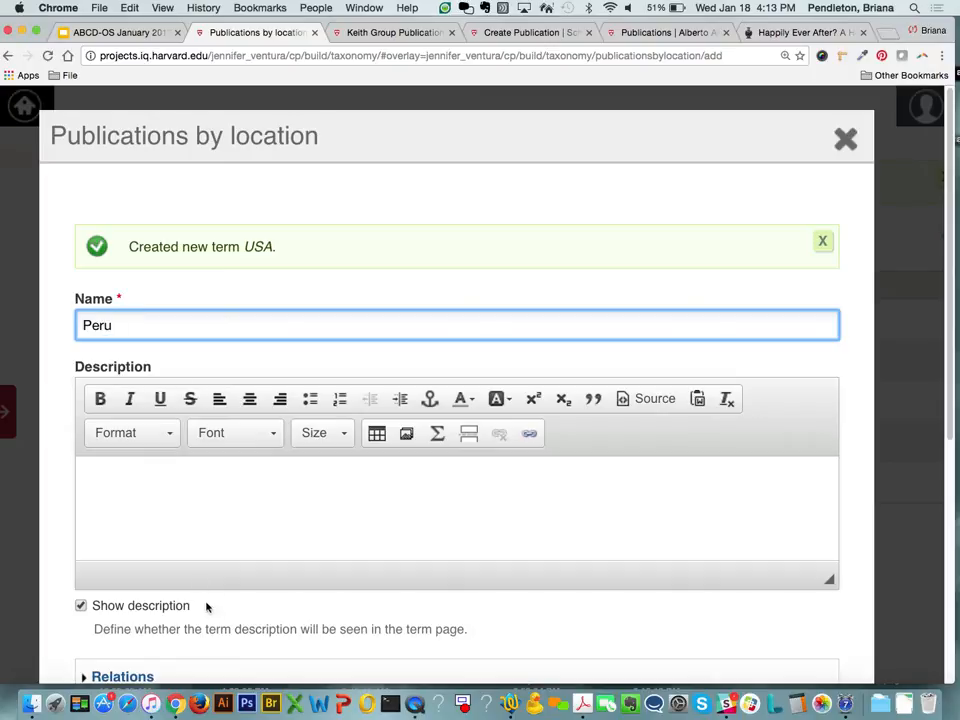
scroll(208, 580, down, 6)
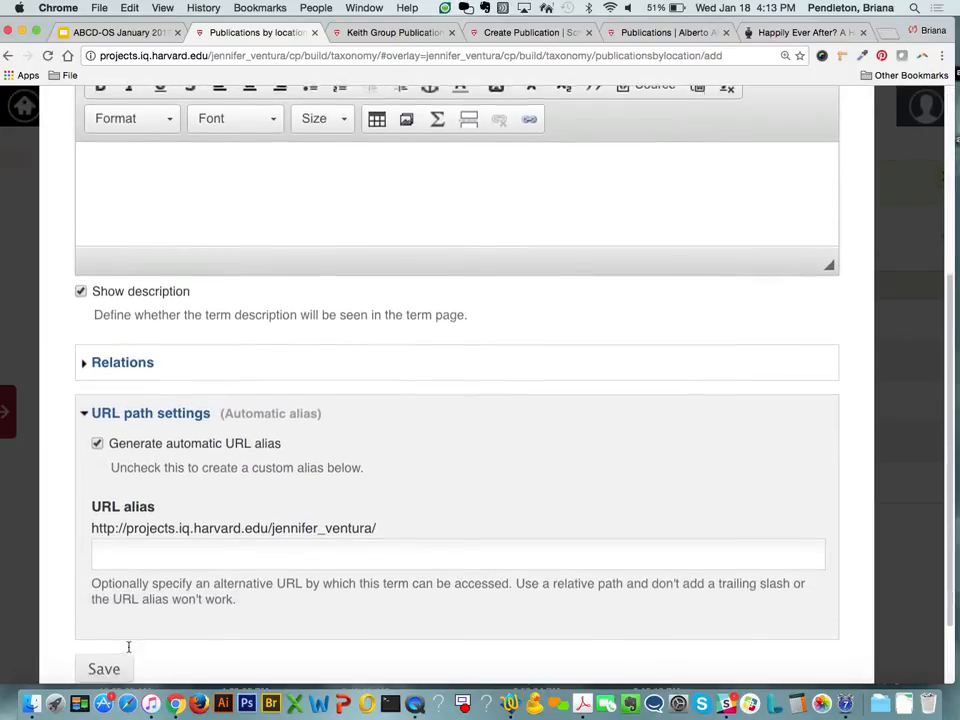
click(116, 667)
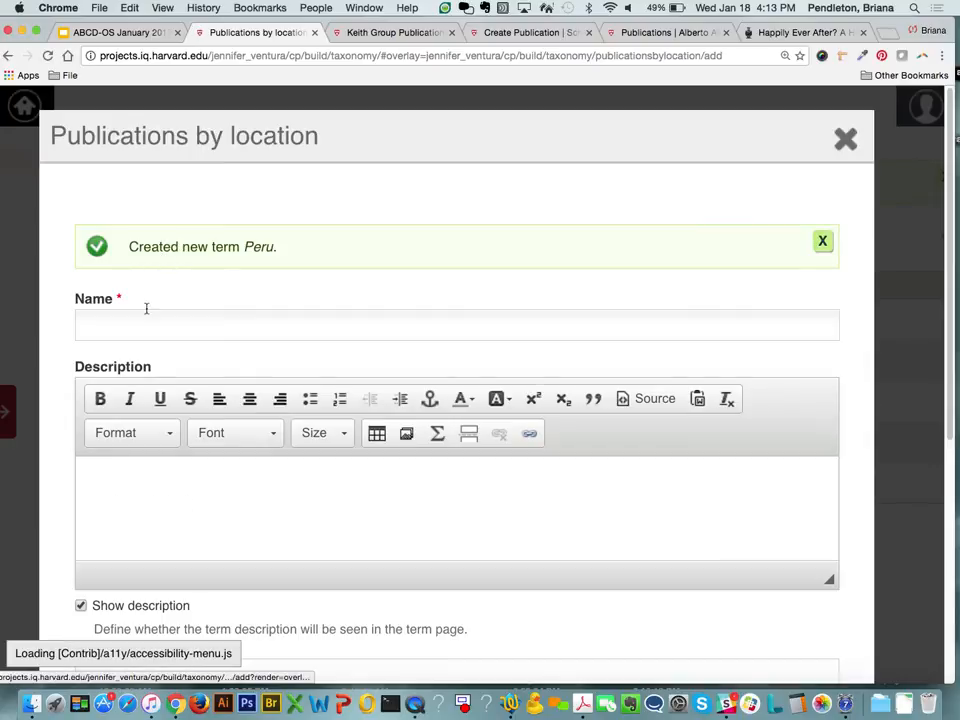
- Add the term "Isreal" to the Publications by location vocabulary and save it
text(Isreal)
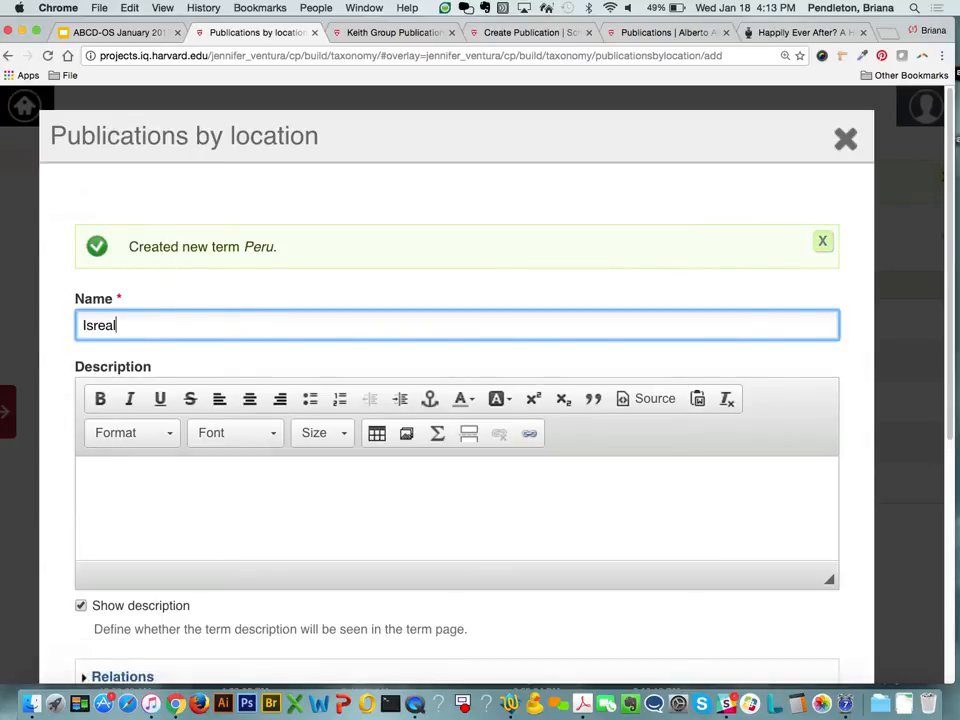
scroll(214, 482, down, 5)
click(122, 617)
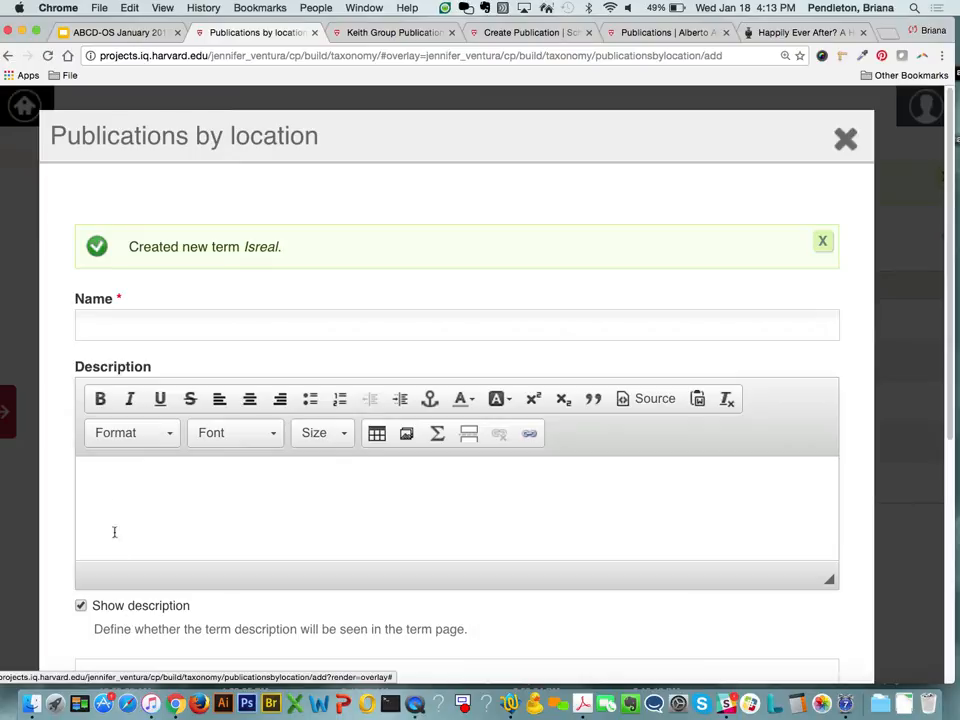
- Add the term All to the Publications by location vocabulary, save it and close the term form
click(115, 332)
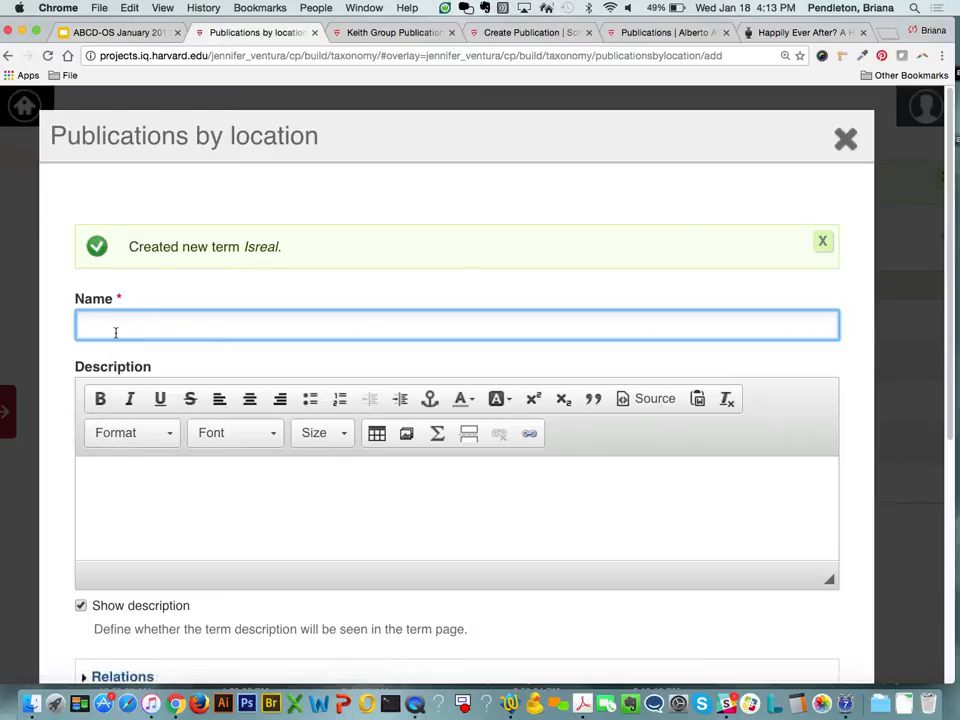
text(All)
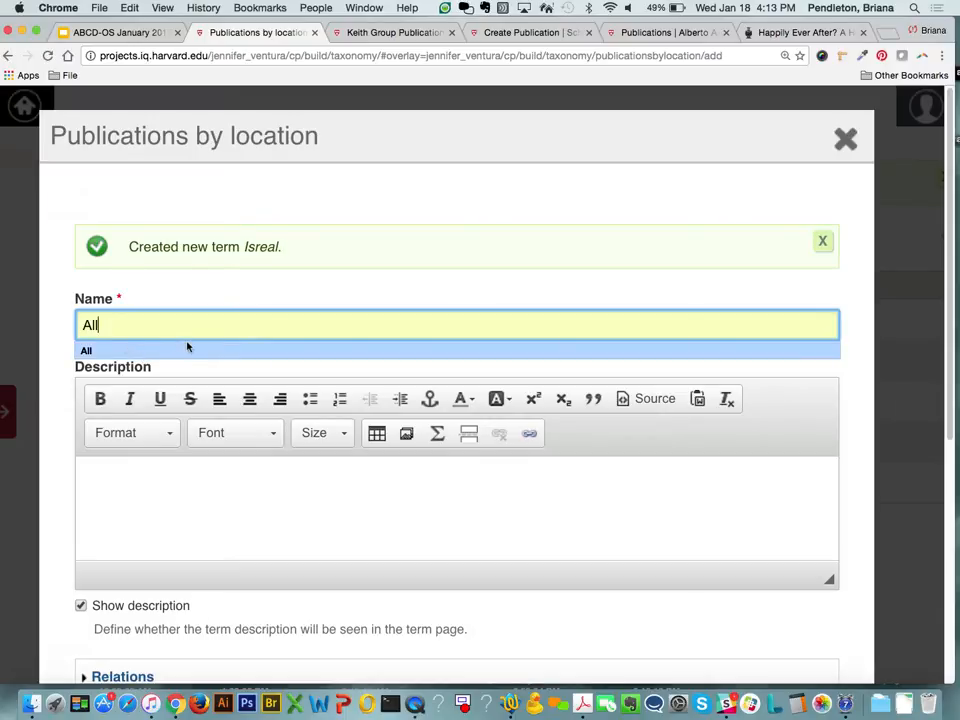
scroll(191, 463, down, 5)
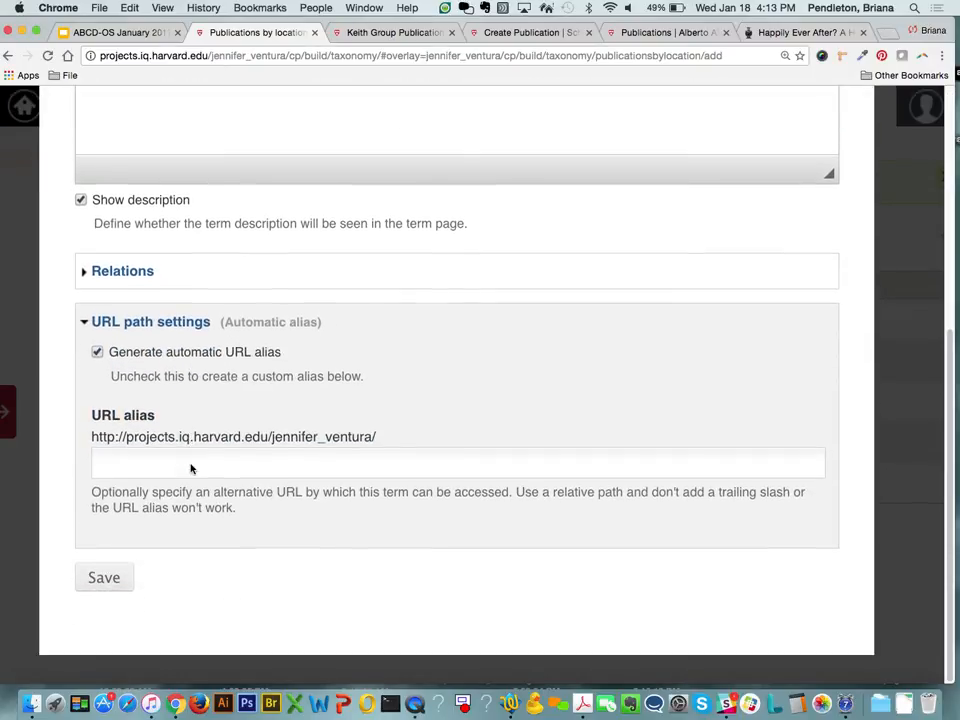
click(112, 586)
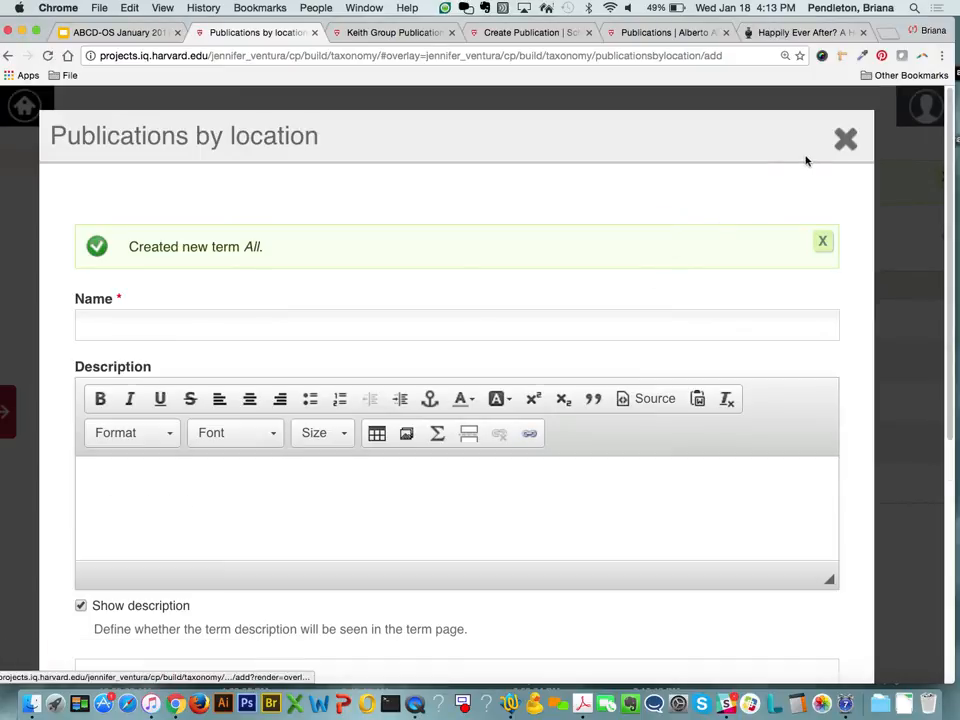
click(845, 140)
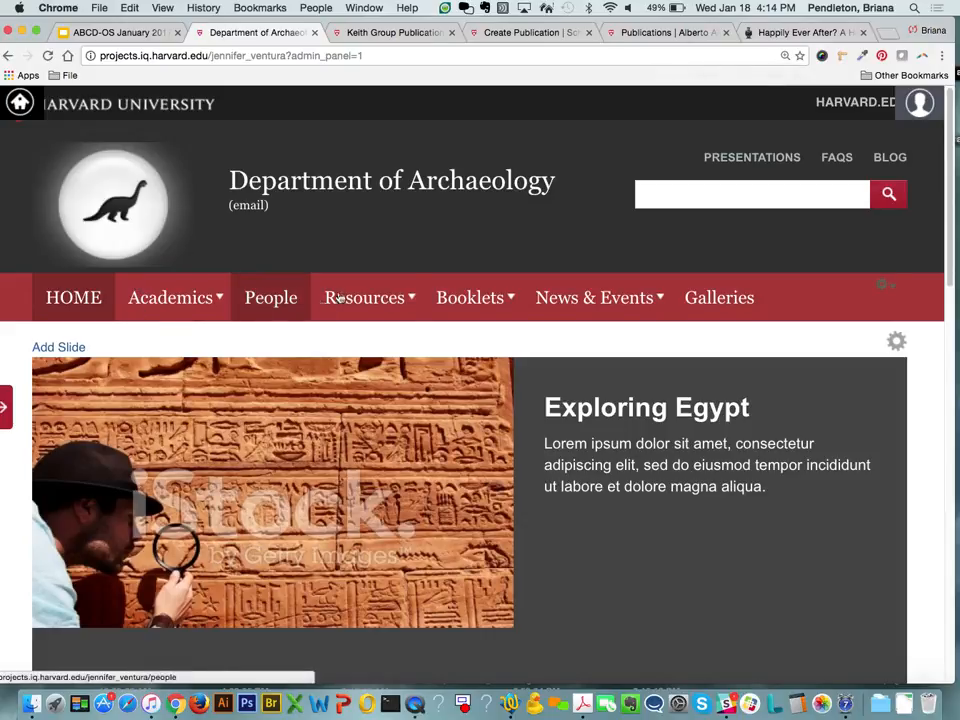
- Go to the site's Publications page and bring up the edit options for the 2017 publication "Happily Ever After?"
mouse_move(340, 298)
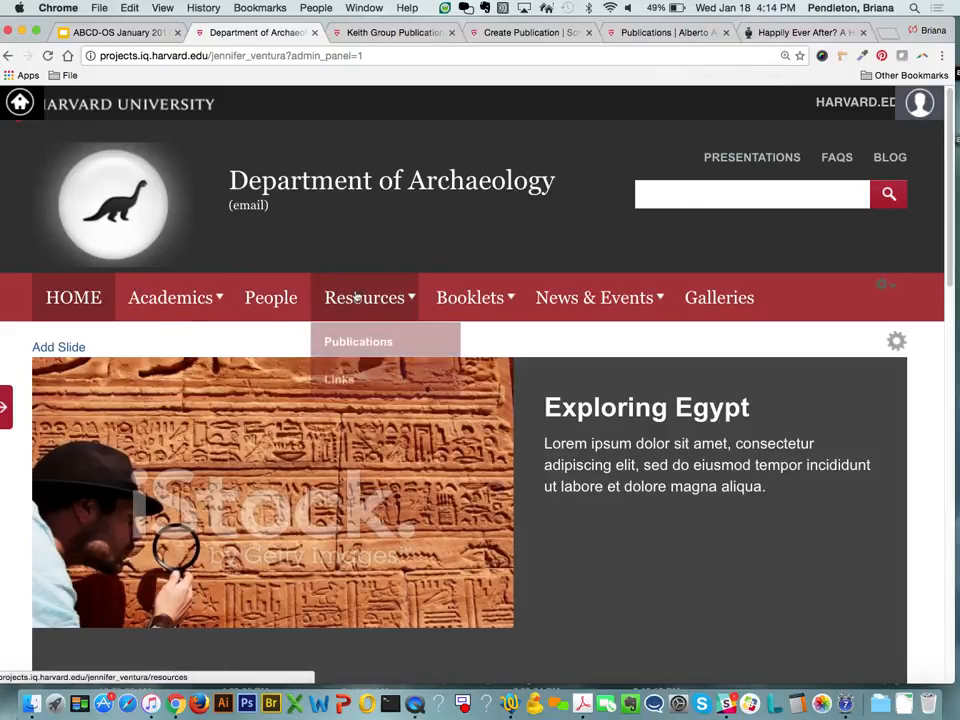
click(352, 342)
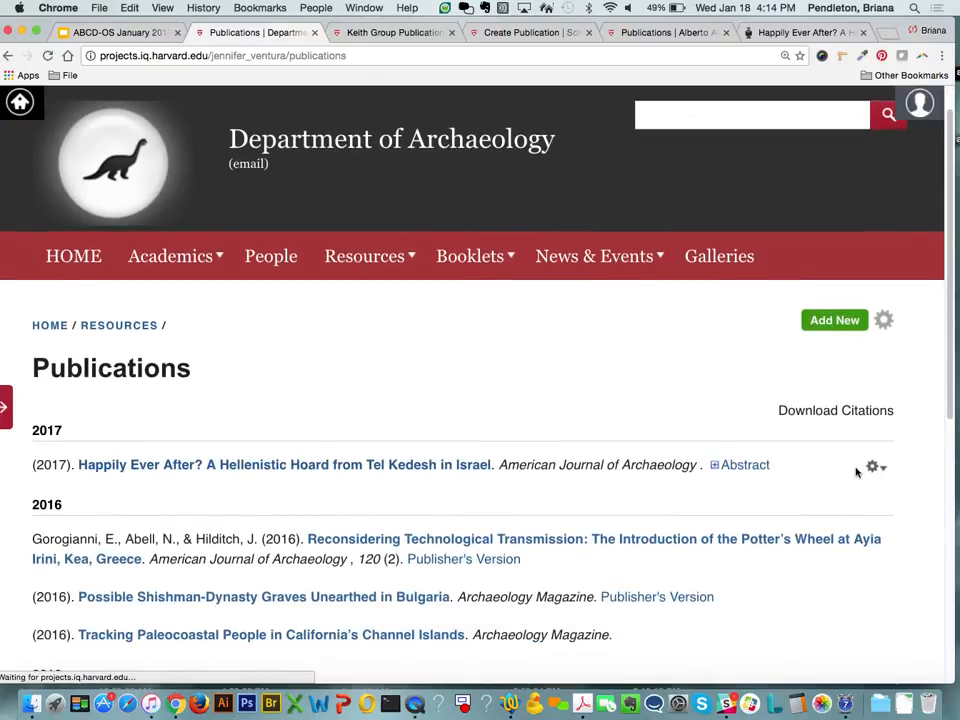
click(874, 467)
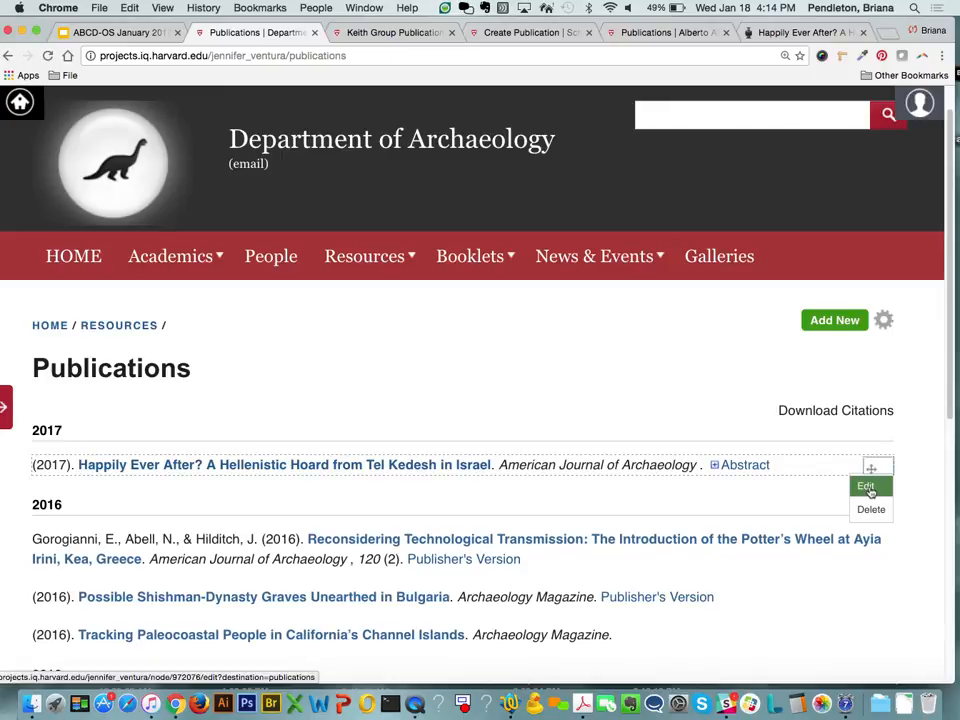
- Open the 2017 publication "Happily Ever After? A Hellenistic Hoard from Tel Kedesh in Israel" for editing and expand its Publication Details
click(866, 487)
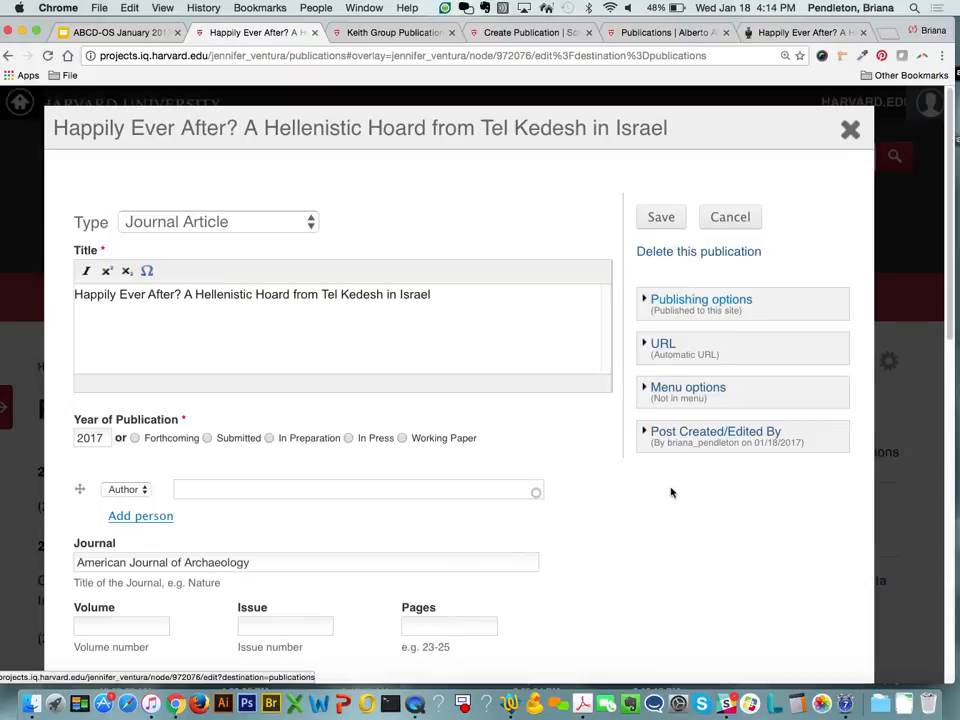
scroll(527, 483, down, 10)
scroll(524, 482, down, 5)
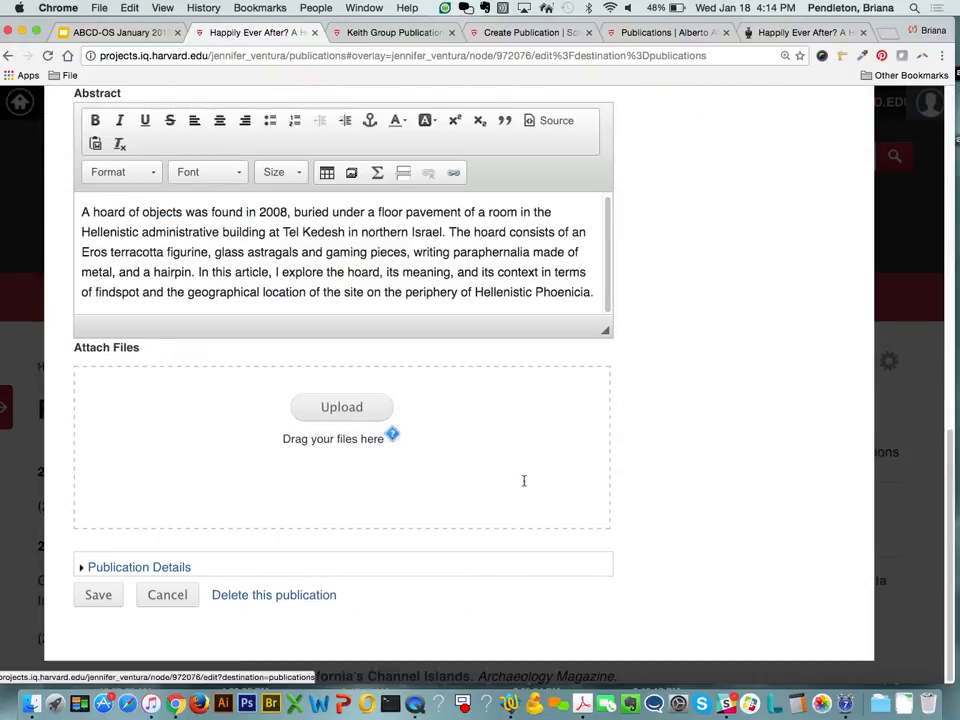
click(178, 569)
scroll(173, 571, down, 9)
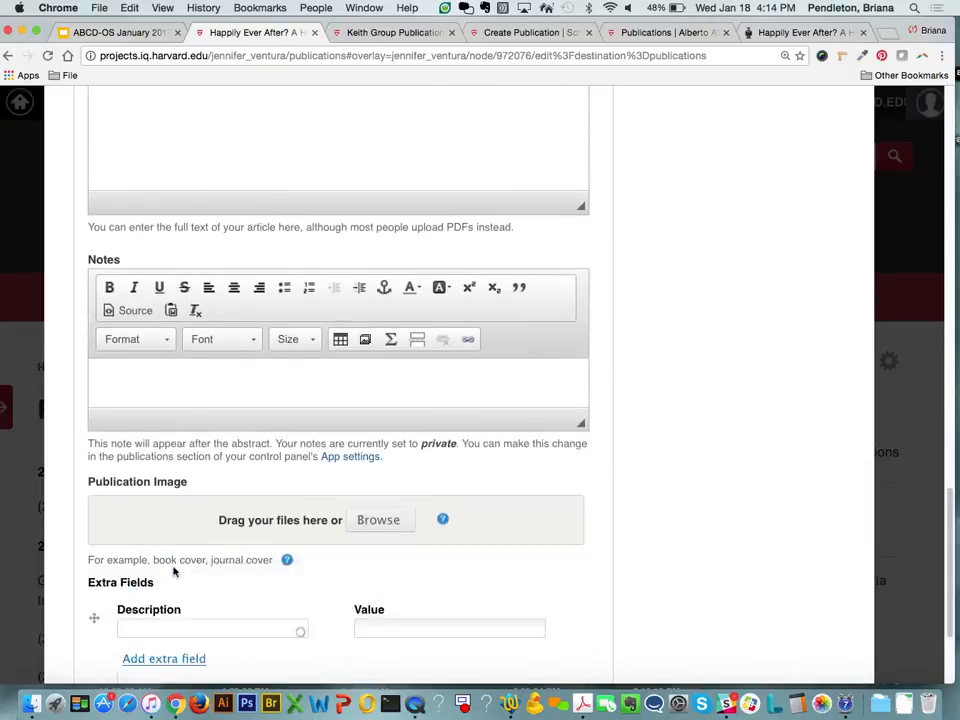
scroll(173, 571, up, 10)
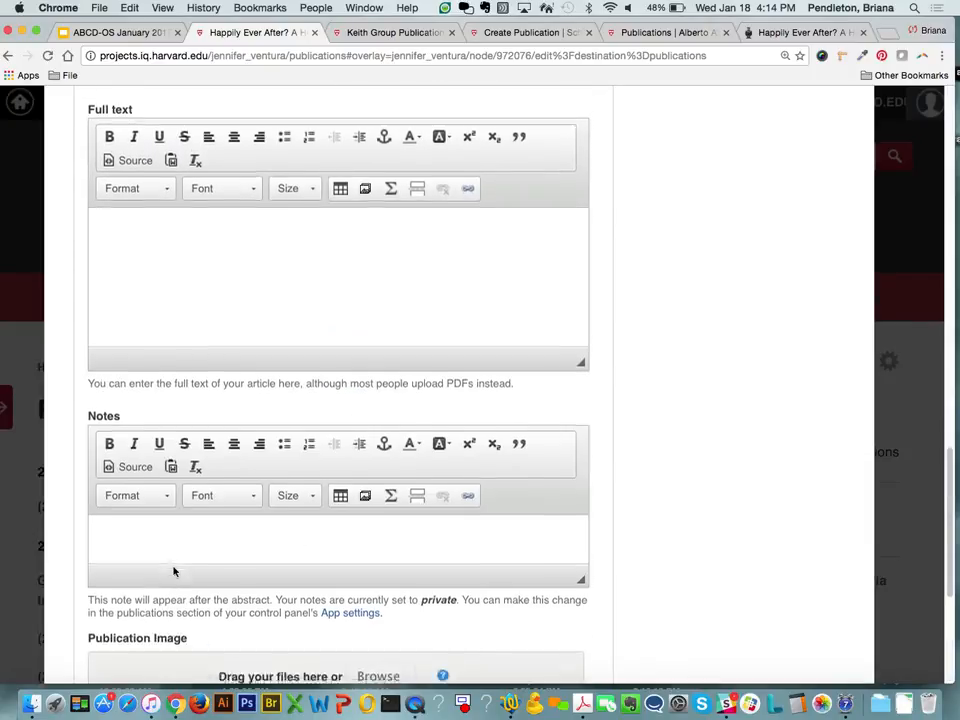
scroll(173, 571, up, 3)
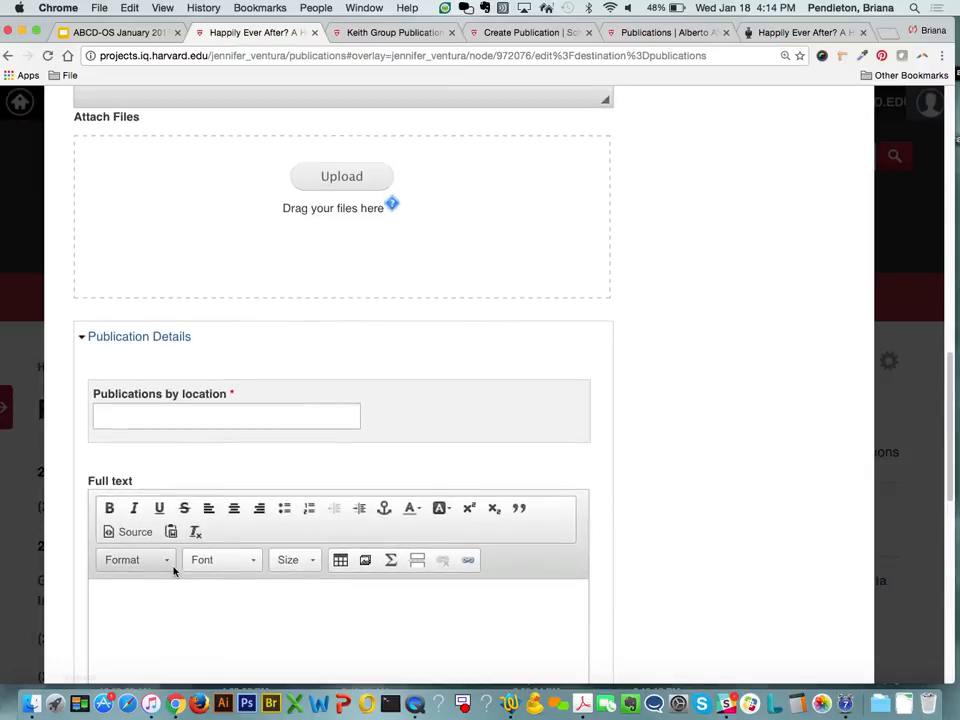
- Assign the "Happily Ever After?" publication to the locations All and Isreal, and save it
click(167, 411)
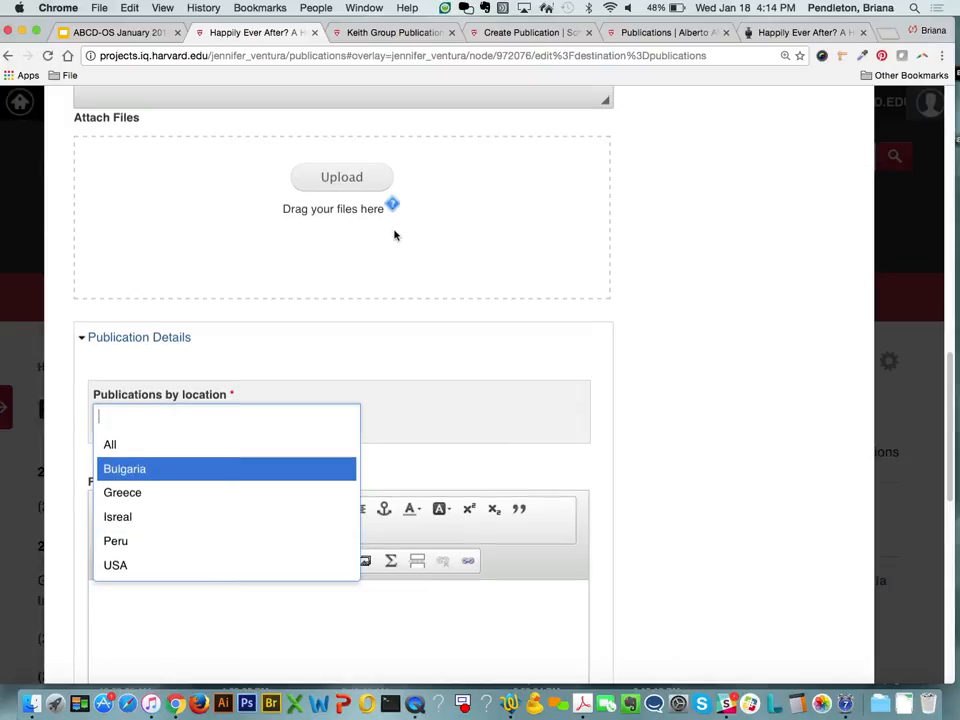
scroll(394, 236, up, 10)
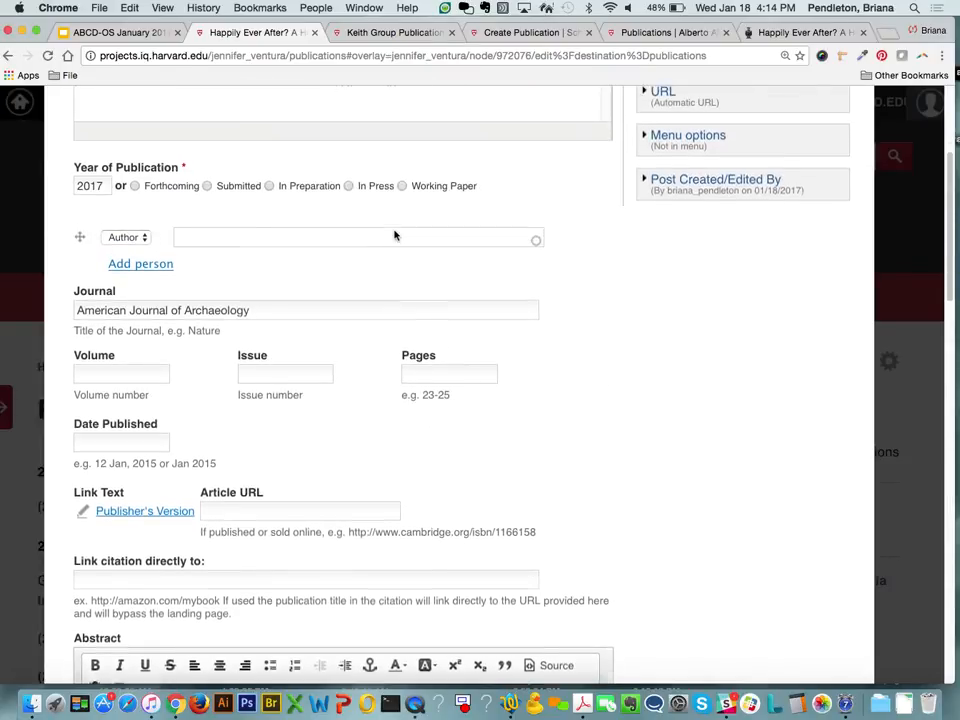
scroll(394, 236, up, 5)
scroll(389, 267, down, 20)
click(276, 405)
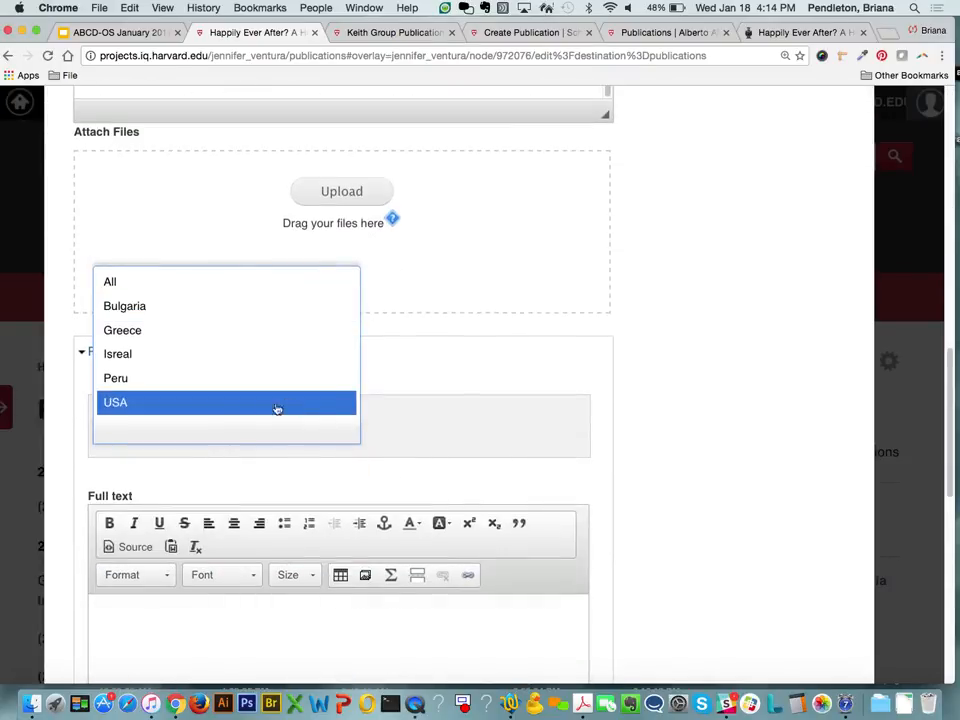
click(146, 283)
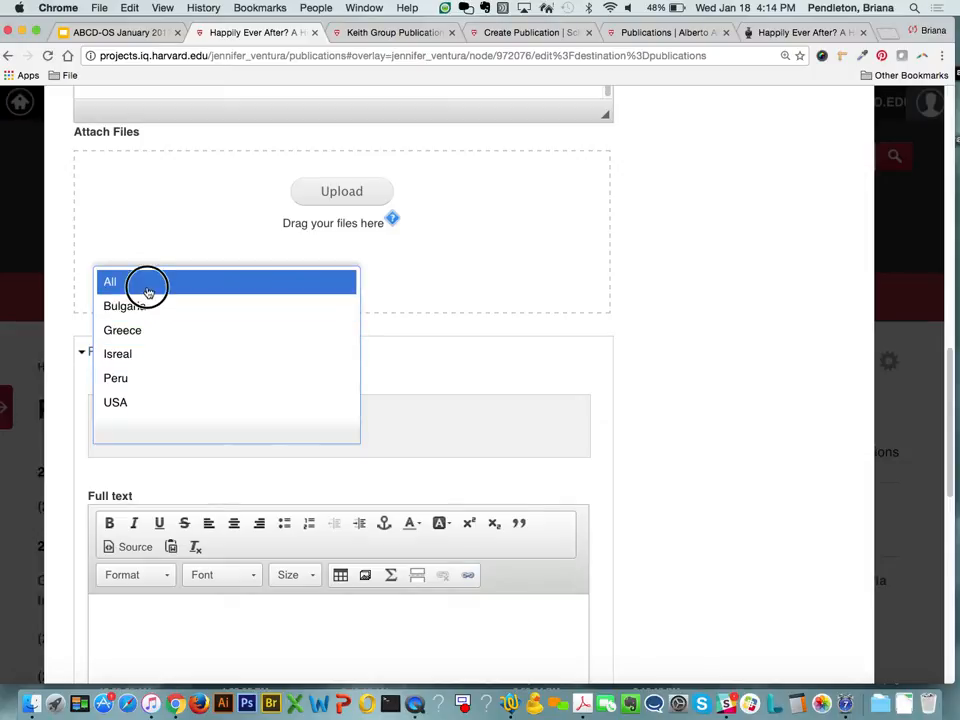
click(152, 429)
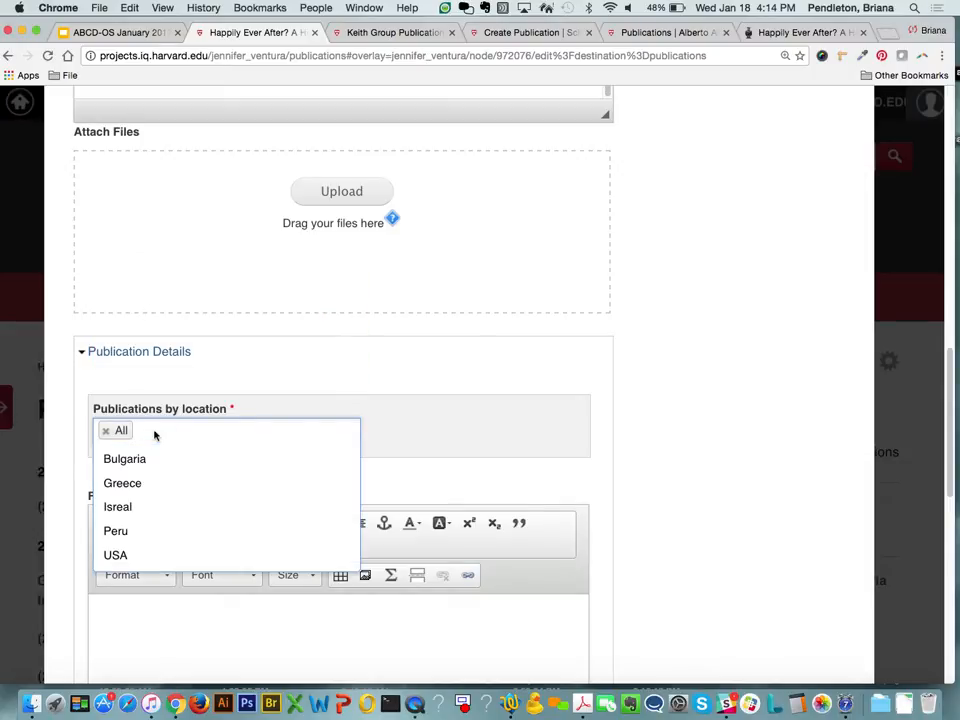
click(136, 506)
scroll(124, 580, down, 10)
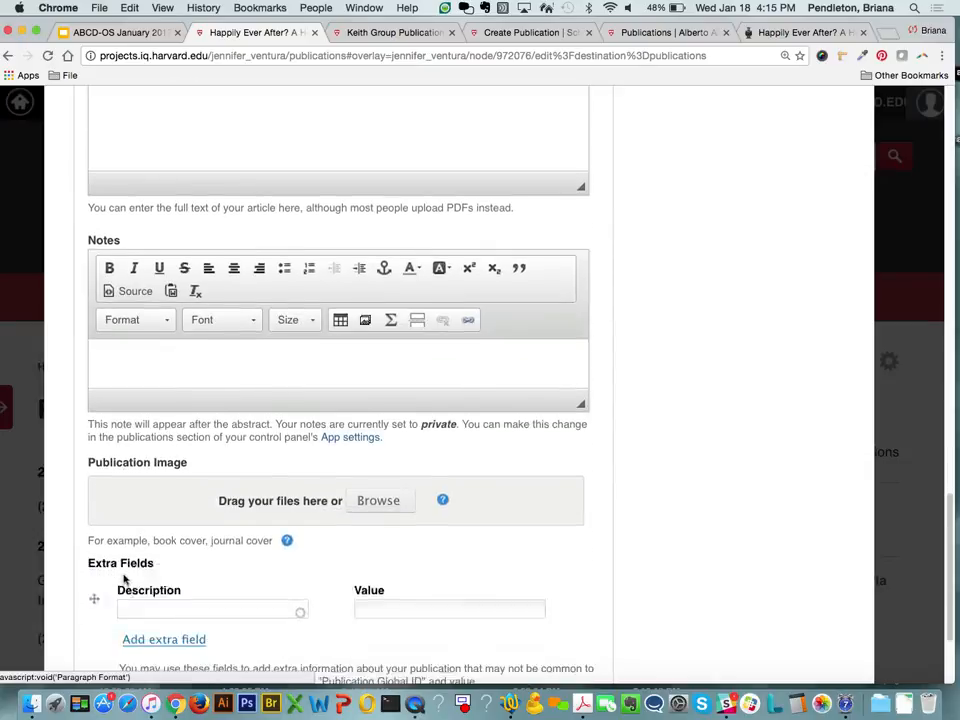
click(100, 595)
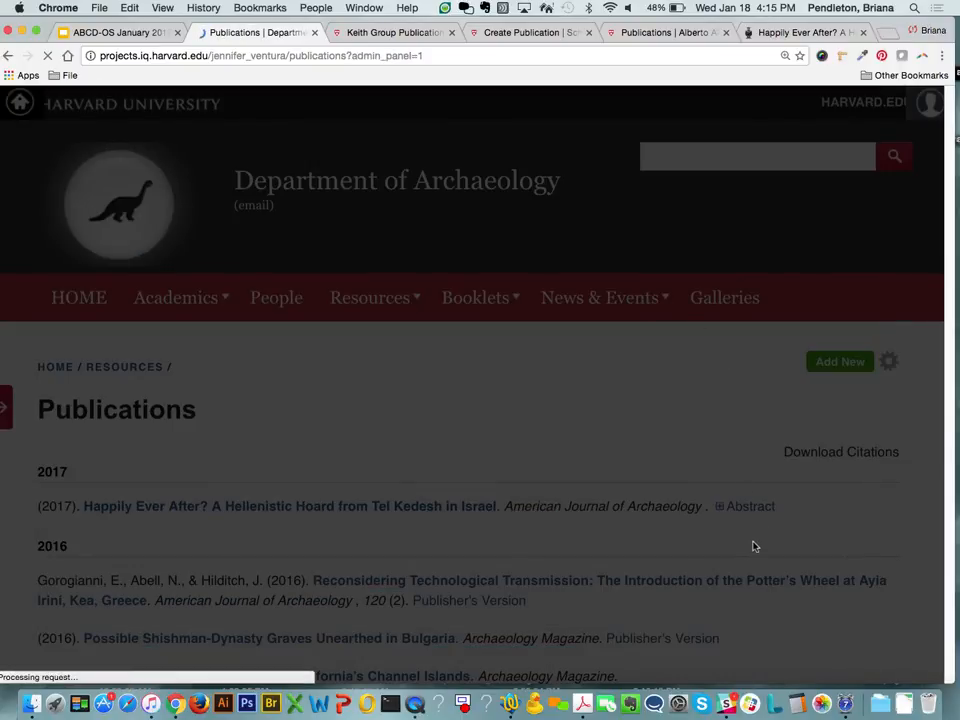
- Open the 2016 publication "Reconsidering Technological Transmission" for editing and expand its Publication Details
scroll(771, 530, down, 2)
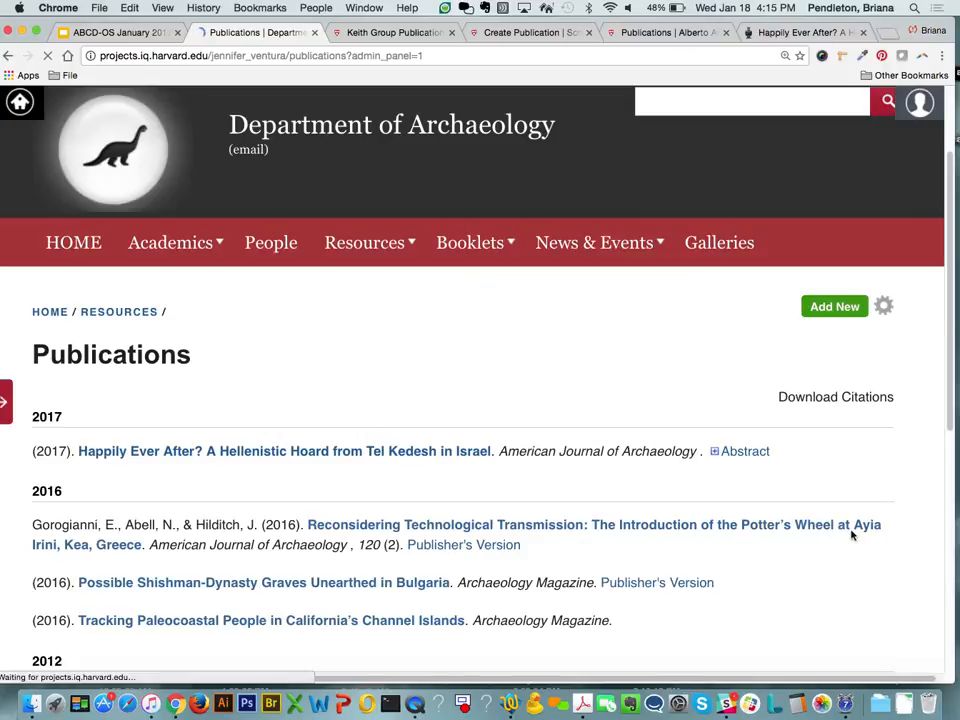
scroll(851, 525, down, 1)
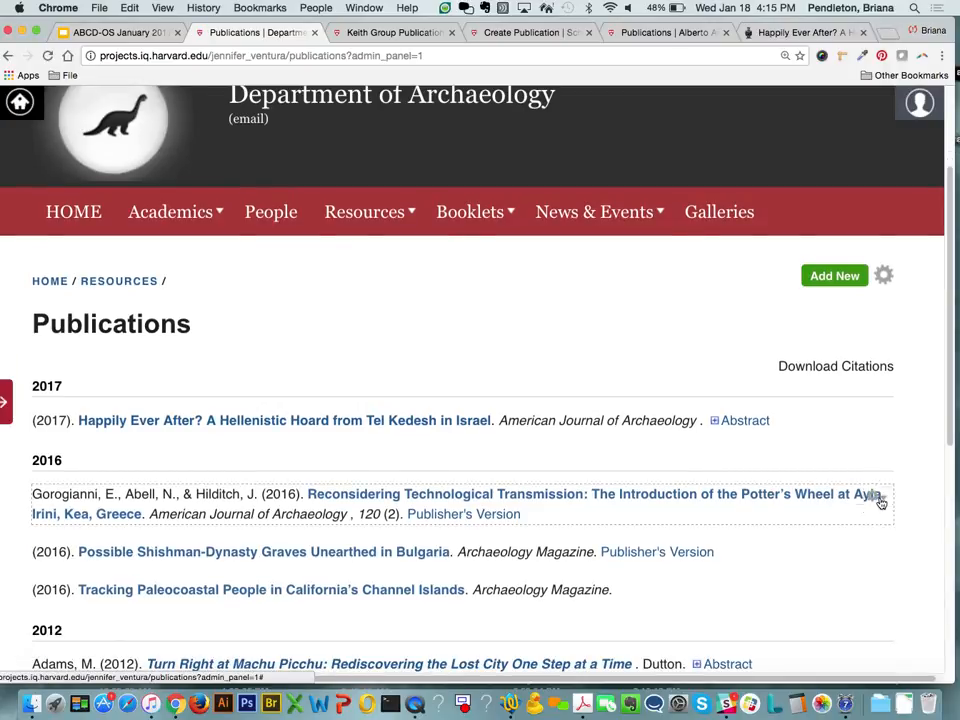
click(877, 498)
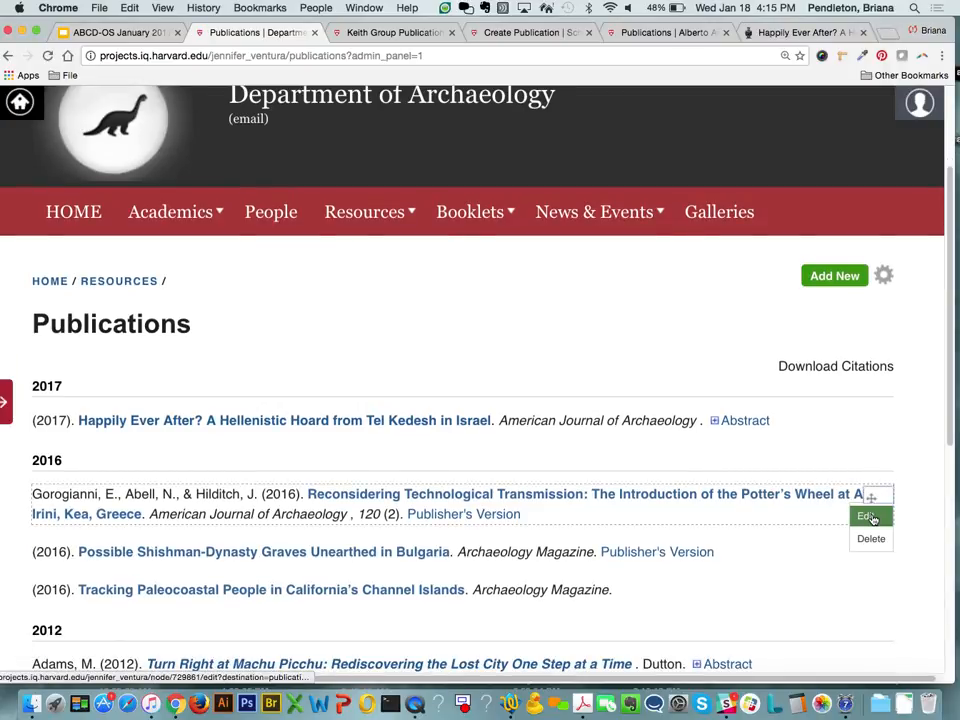
click(866, 516)
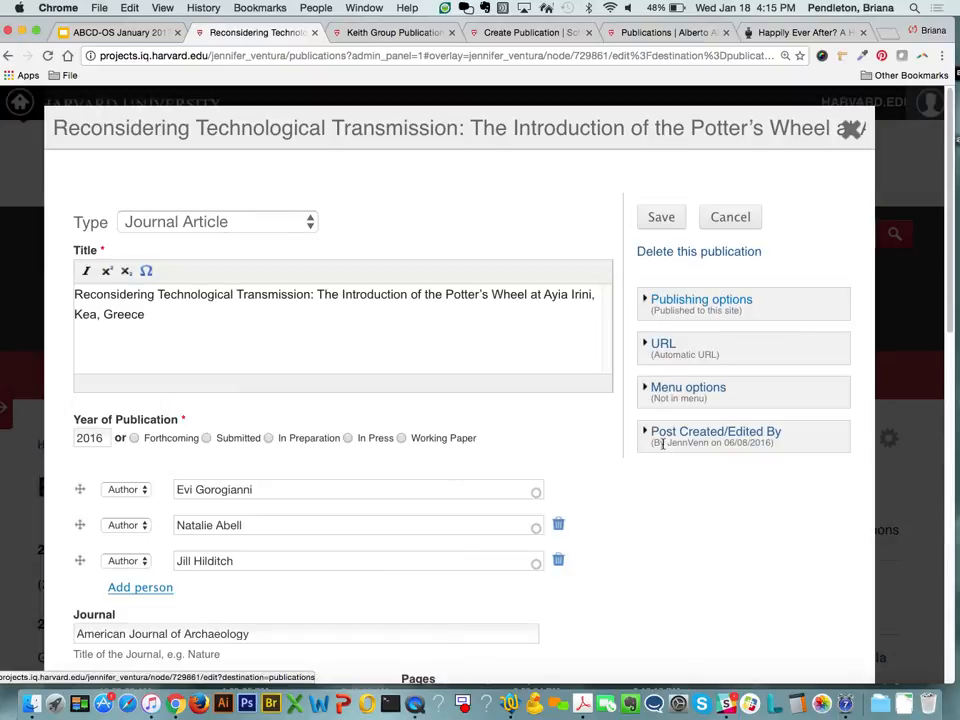
scroll(443, 385, down, 10)
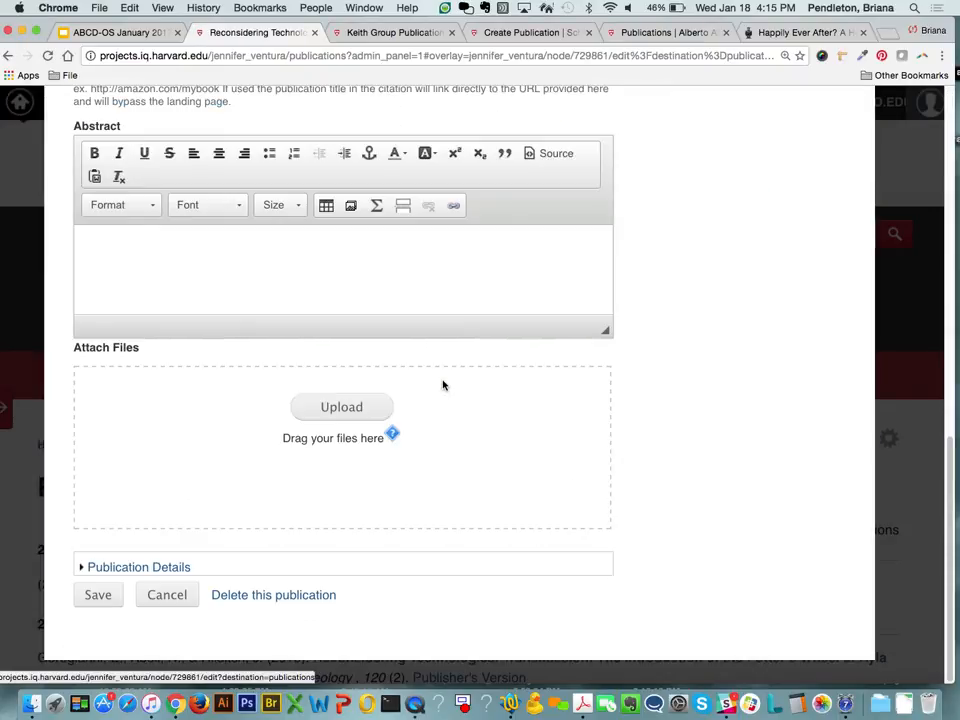
scroll(443, 385, up, 3)
scroll(443, 385, up, 4)
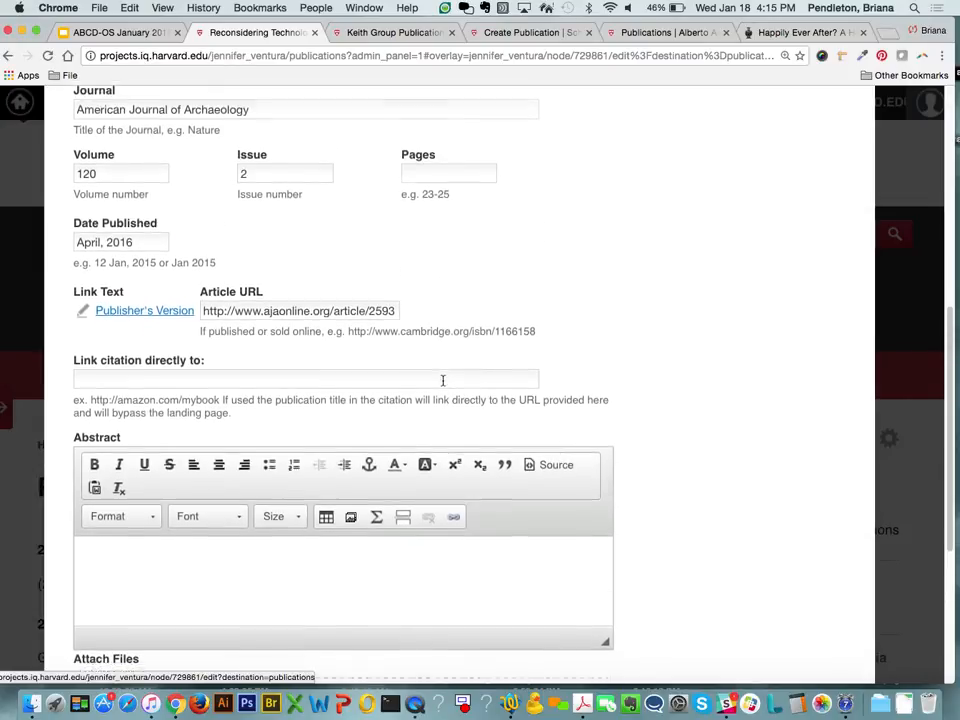
scroll(443, 385, down, 5)
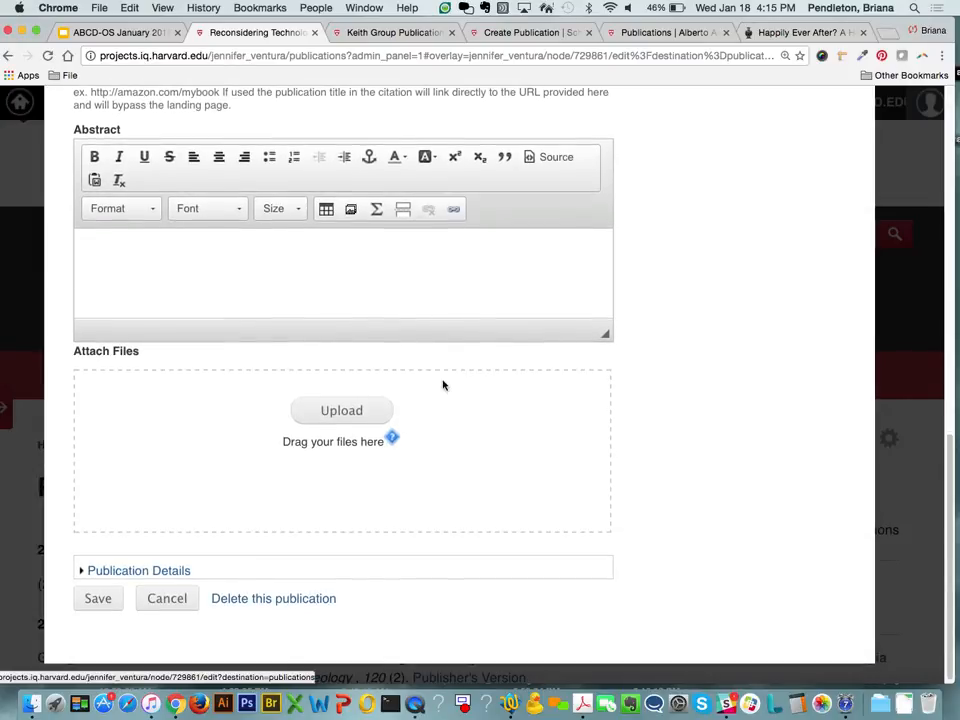
click(171, 571)
- Assign the "Reconsidering Technological Transmission" publication to the locations Greece and All, and save it
click(184, 180)
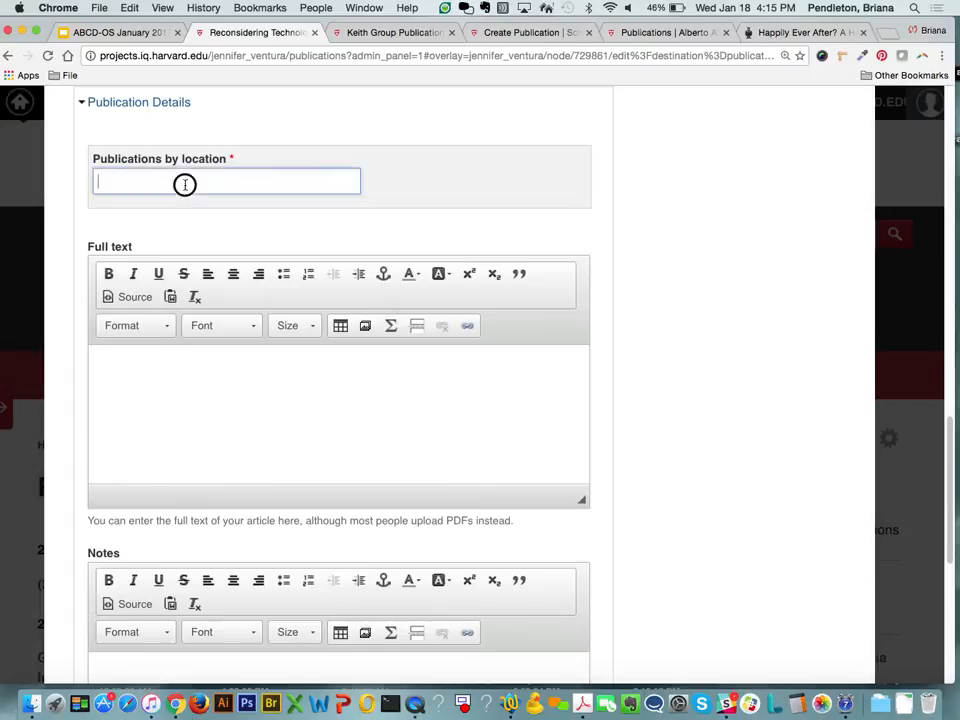
click(160, 258)
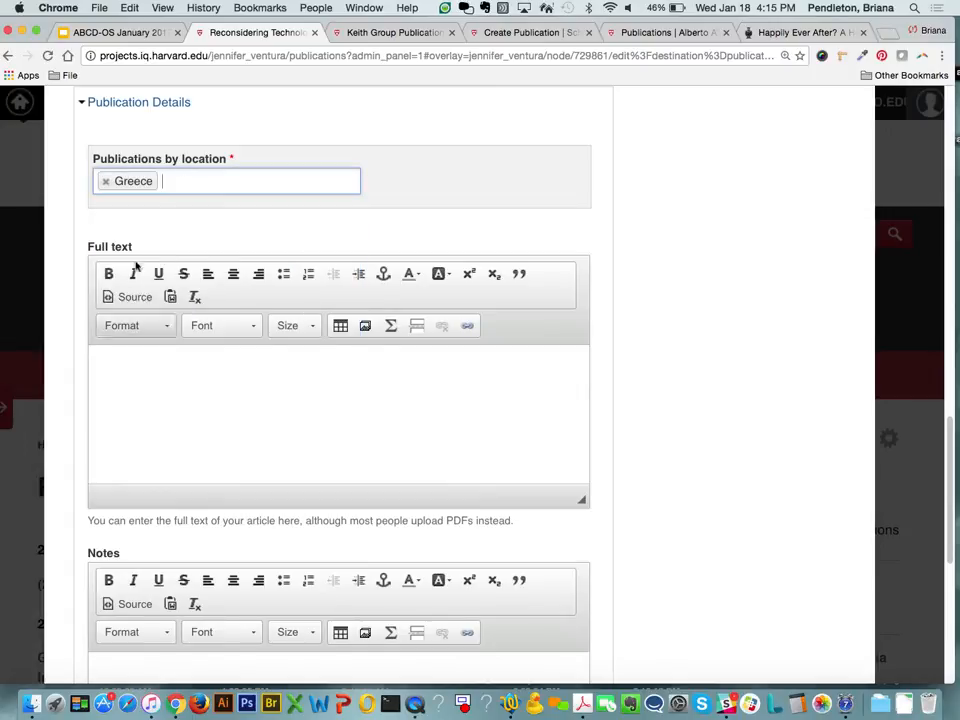
click(170, 183)
click(147, 211)
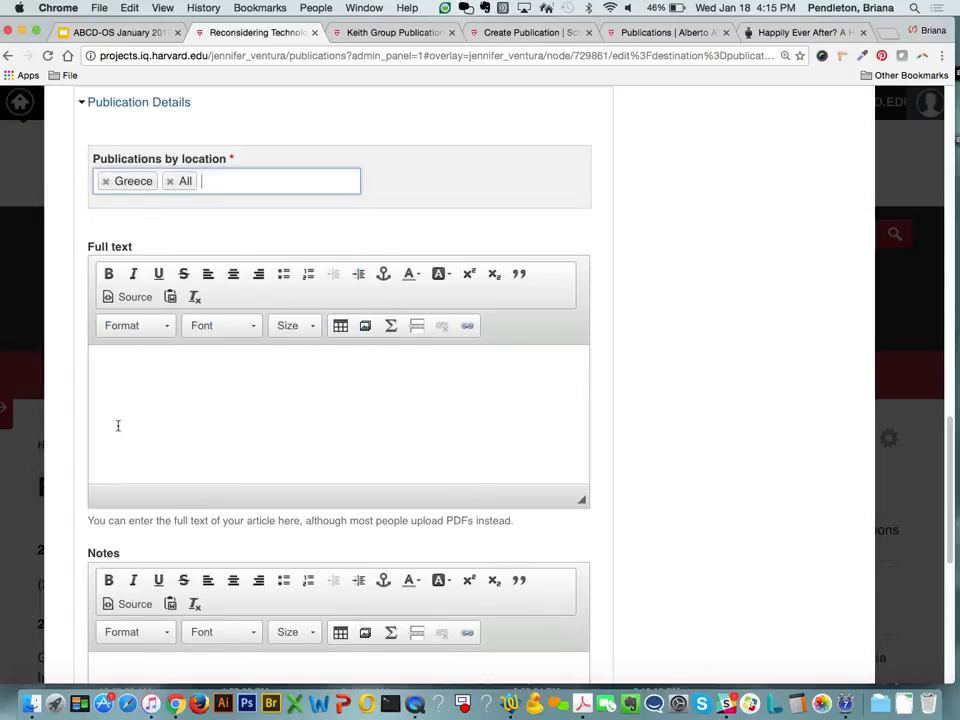
scroll(118, 424, down, 8)
scroll(120, 598, down, 2)
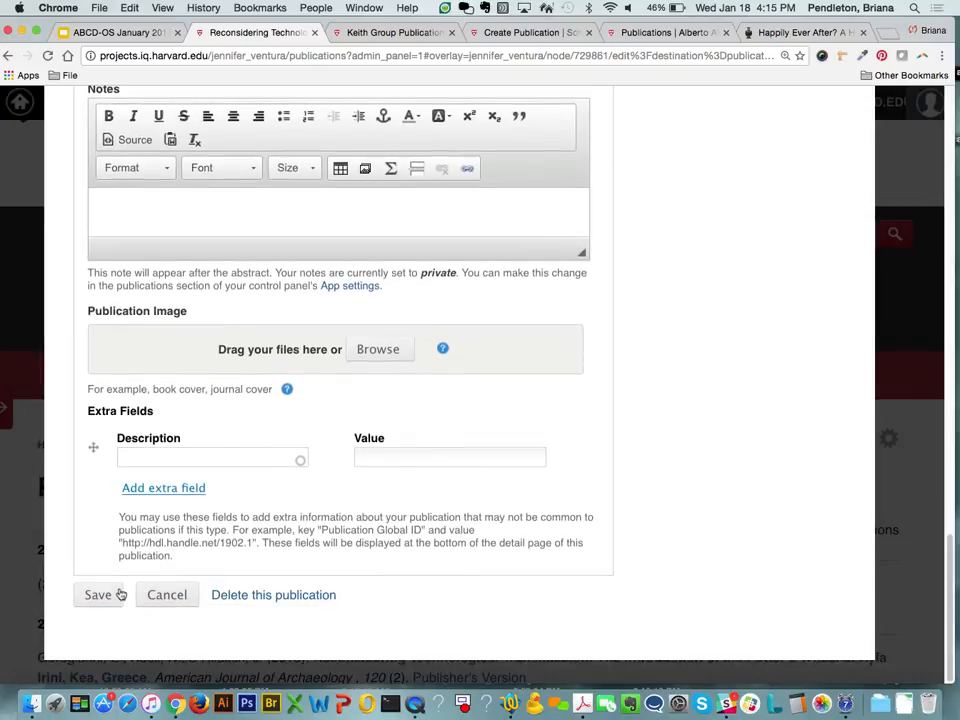
click(100, 596)
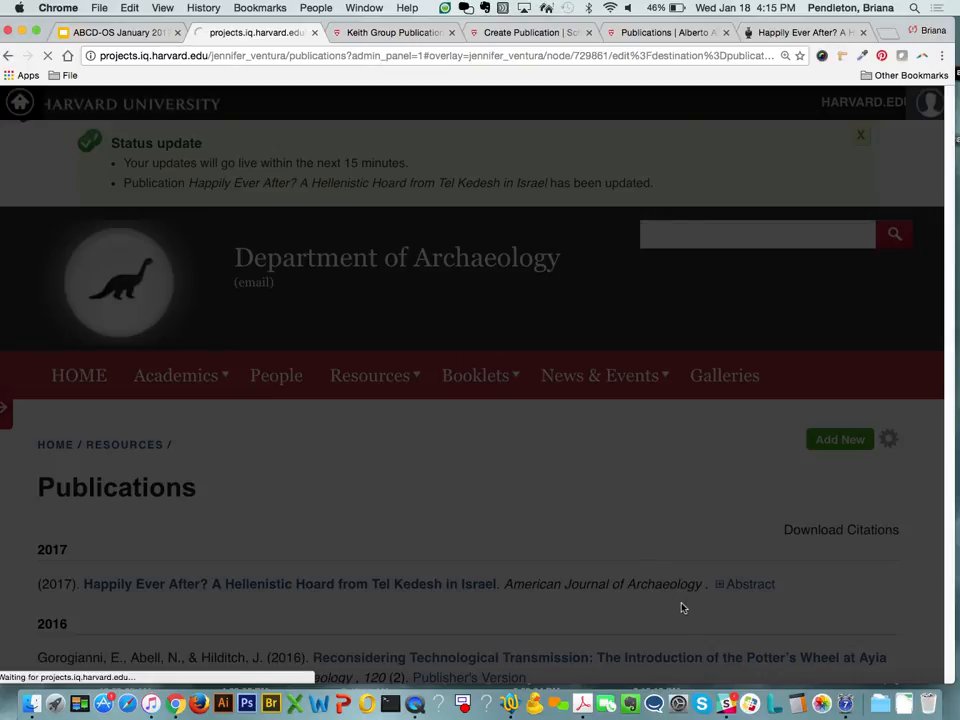
- Open the 2016 publication "Possible Shishman-Dynasty Graves Unearthed in Bulgaria" for editing and expand its Publication Details
scroll(682, 608, down, 3)
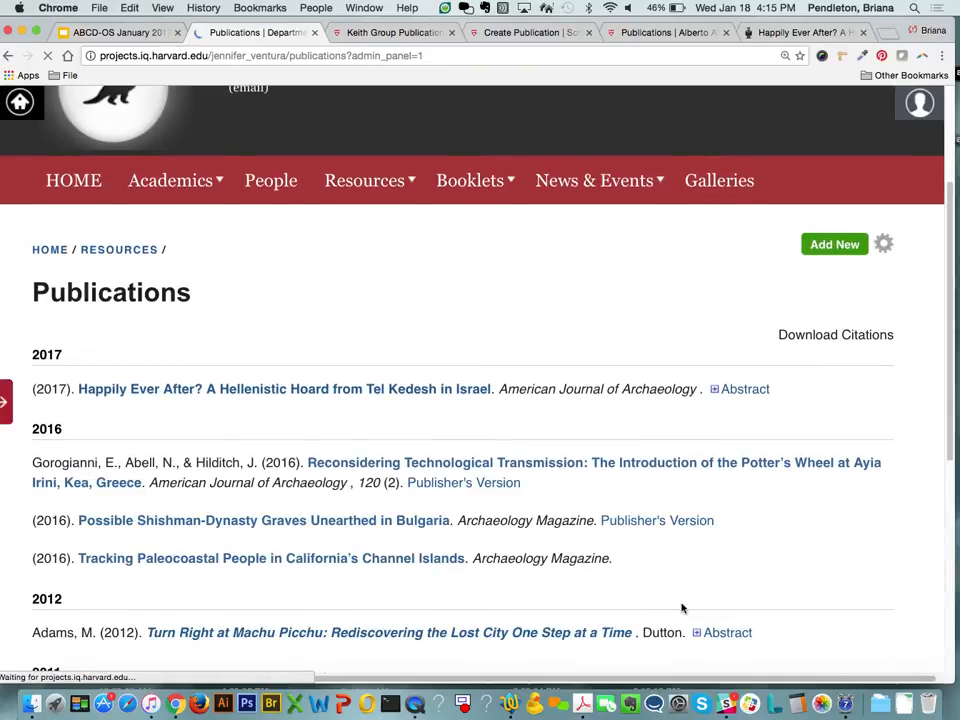
scroll(682, 608, down, 1)
scroll(790, 480, down, 1)
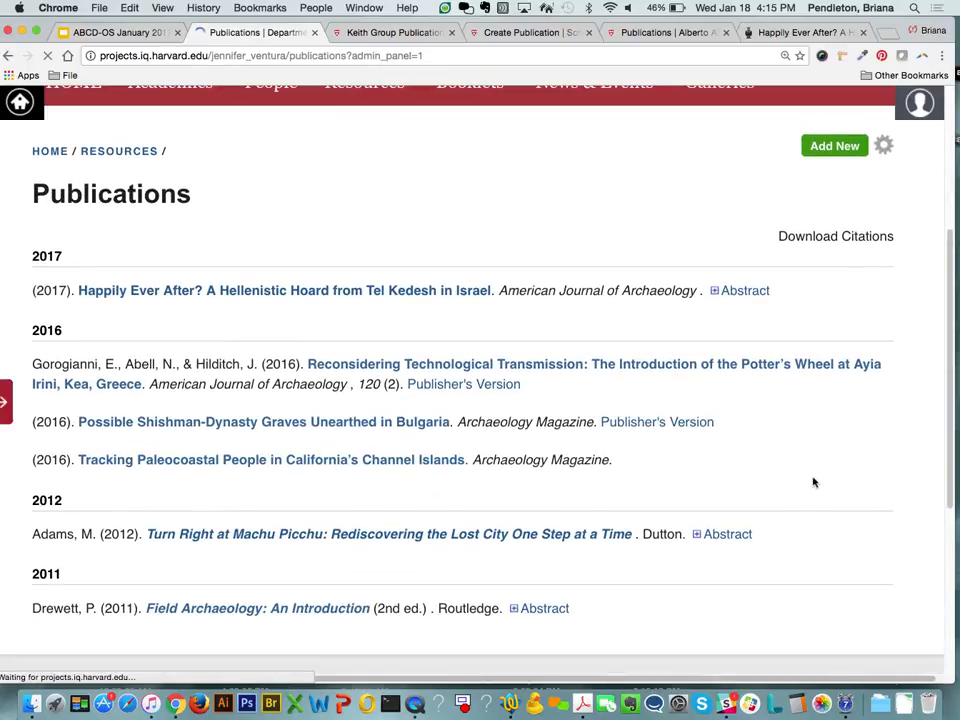
click(871, 426)
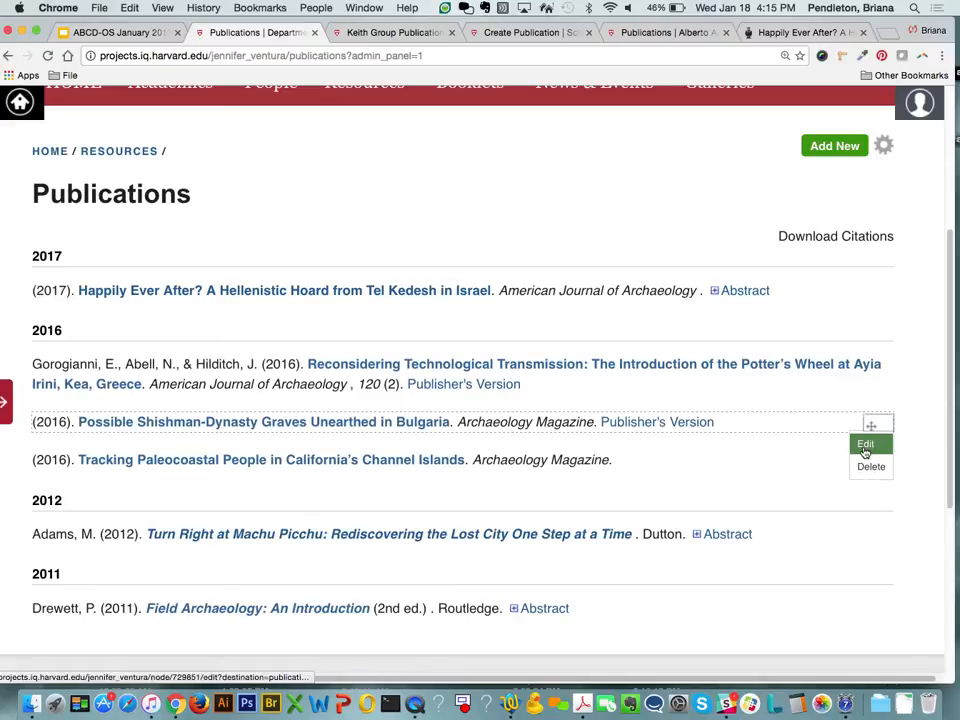
click(865, 450)
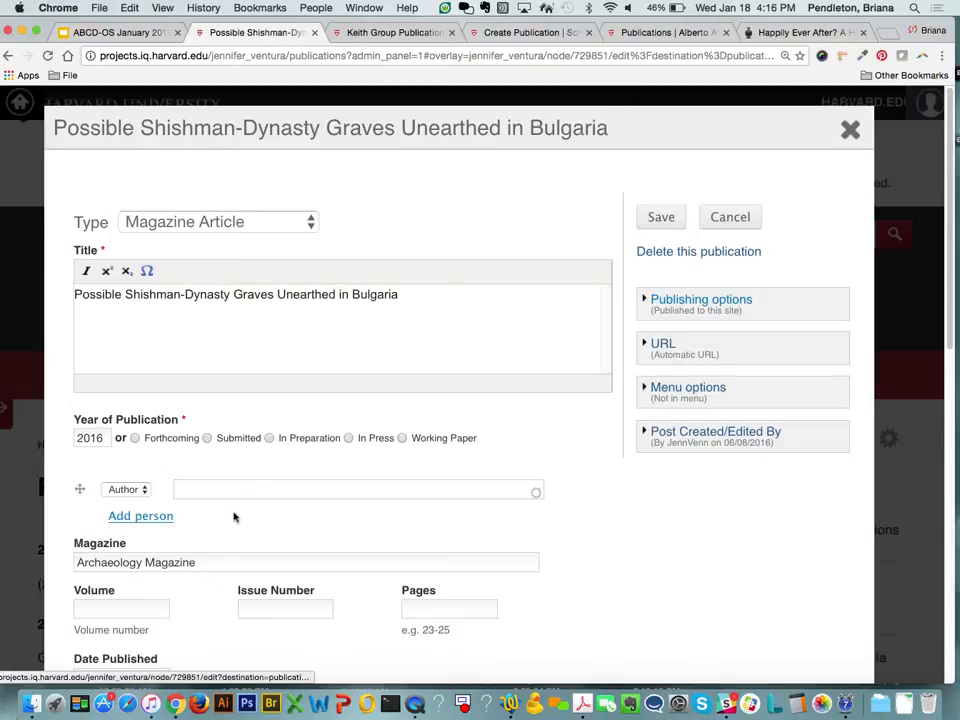
scroll(235, 516, down, 5)
scroll(235, 516, down, 7)
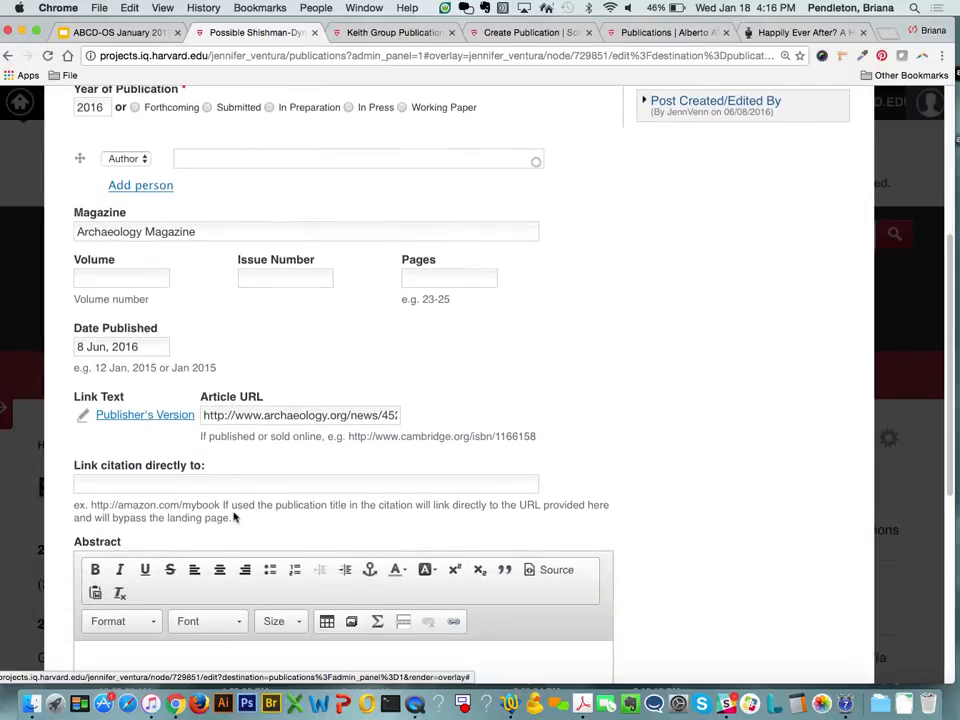
scroll(235, 516, down, 5)
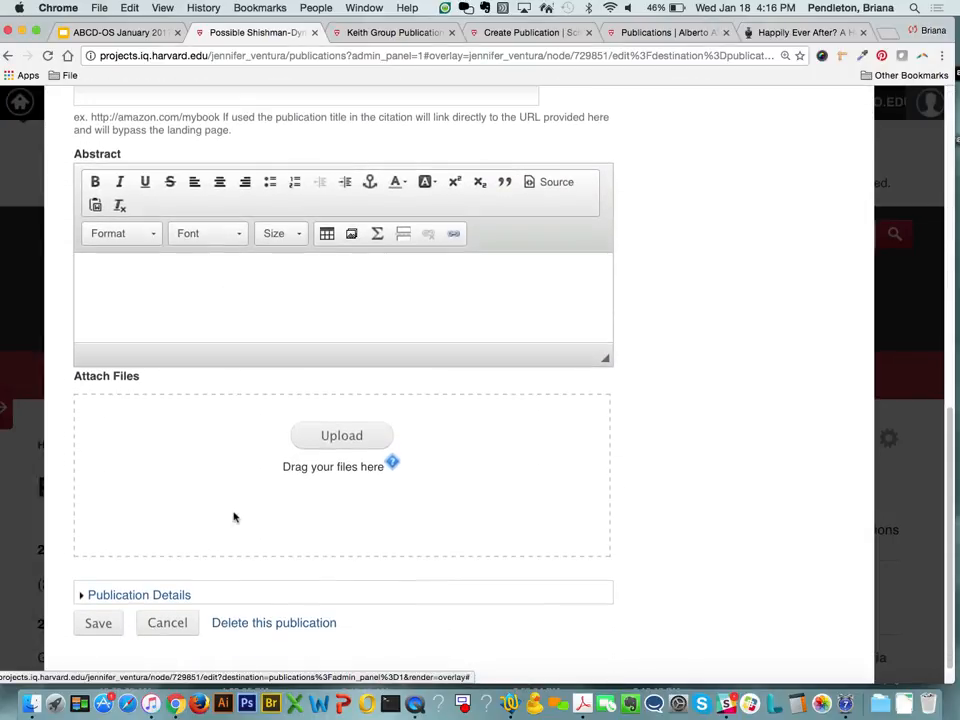
click(184, 600)
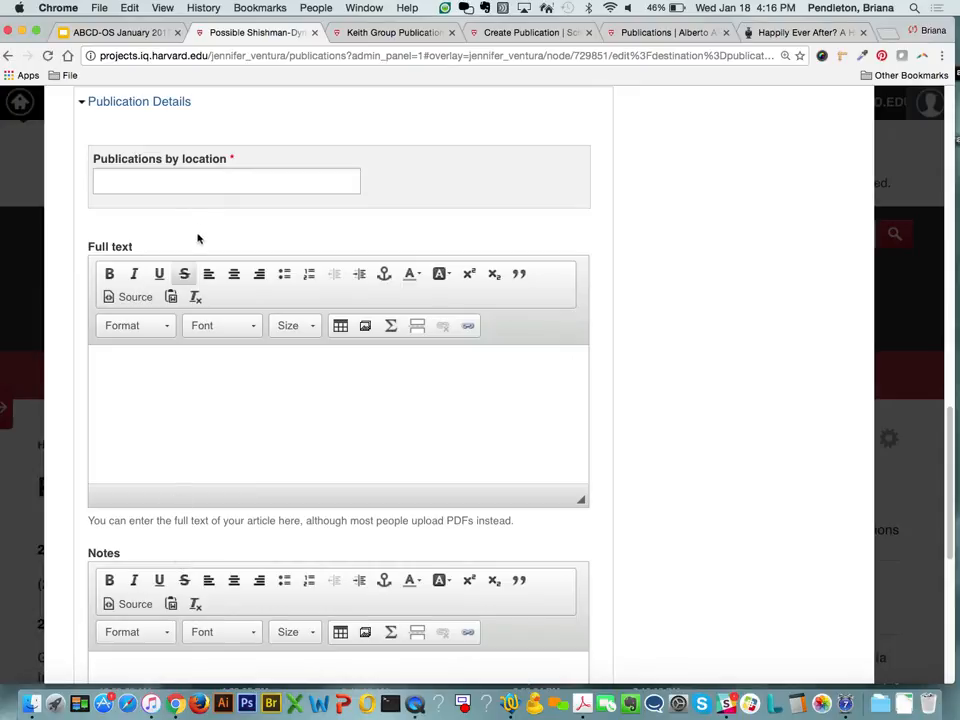
- Assign the "Possible Shishman-Dynasty Graves Unearthed in Bulgaria" publication to the locations Bulgaria and All, and save it
click(201, 182)
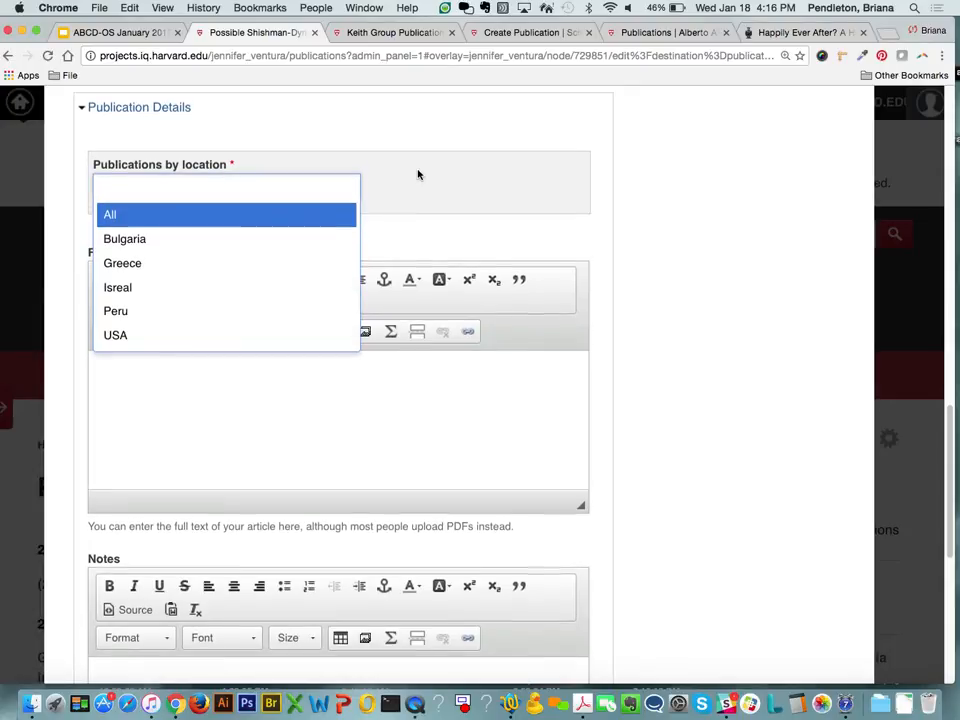
scroll(418, 174, up, 10)
scroll(418, 174, up, 15)
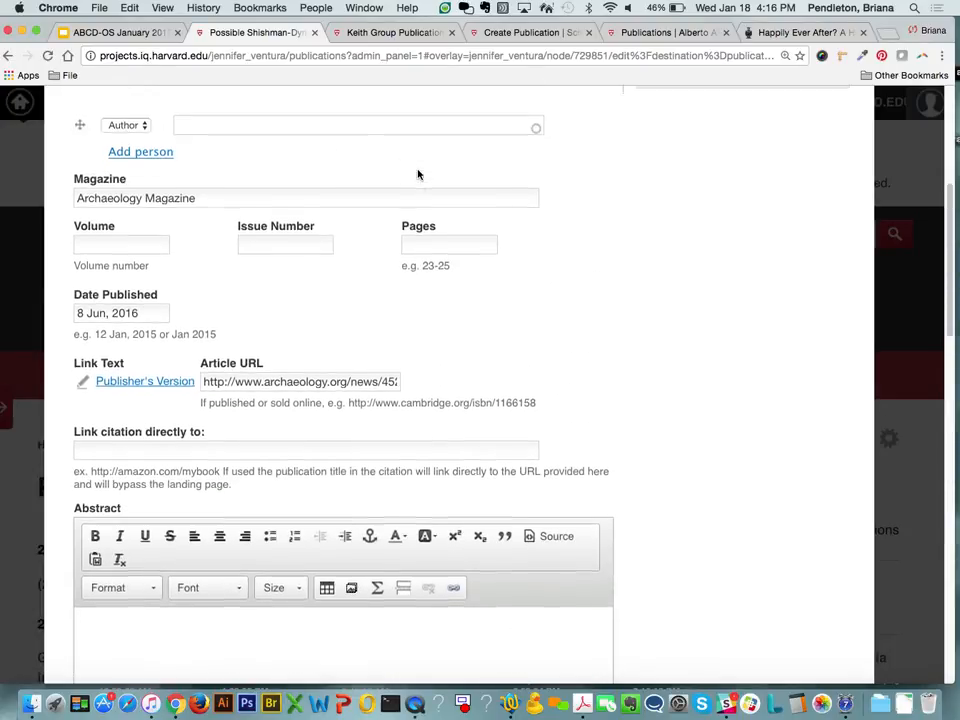
scroll(418, 174, down, 15)
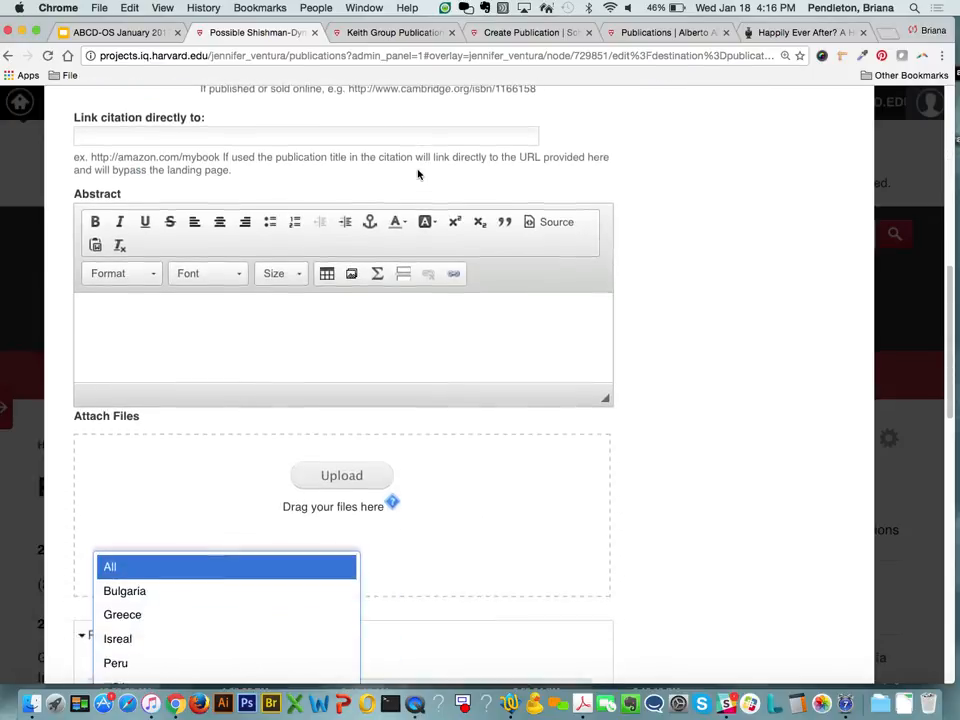
click(221, 360)
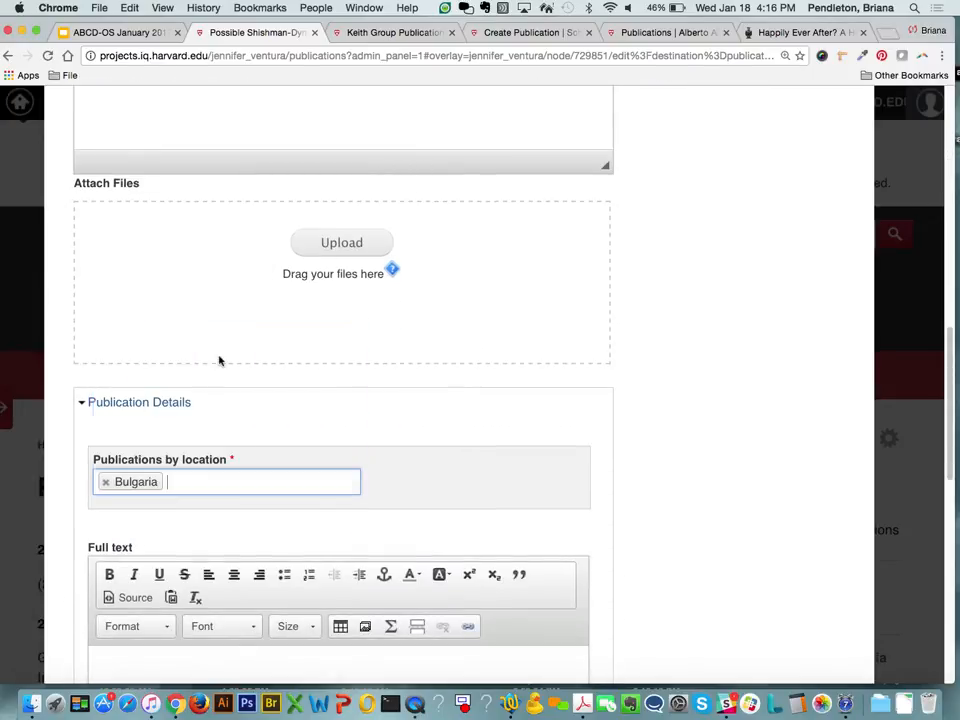
click(205, 481)
click(189, 509)
scroll(188, 515, down, 10)
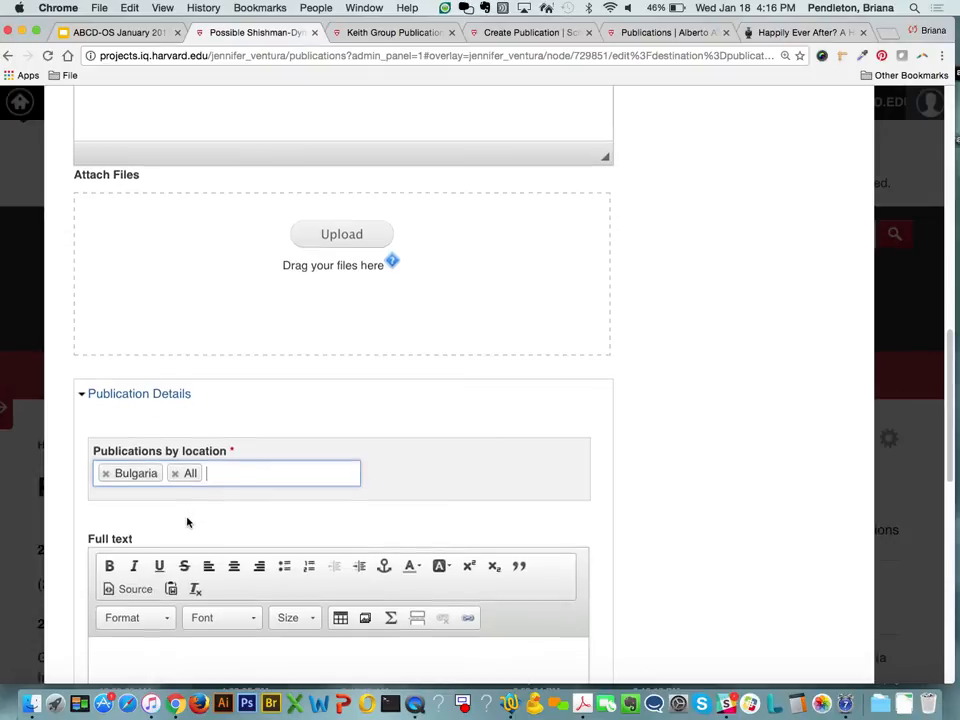
scroll(190, 520, down, 5)
click(97, 605)
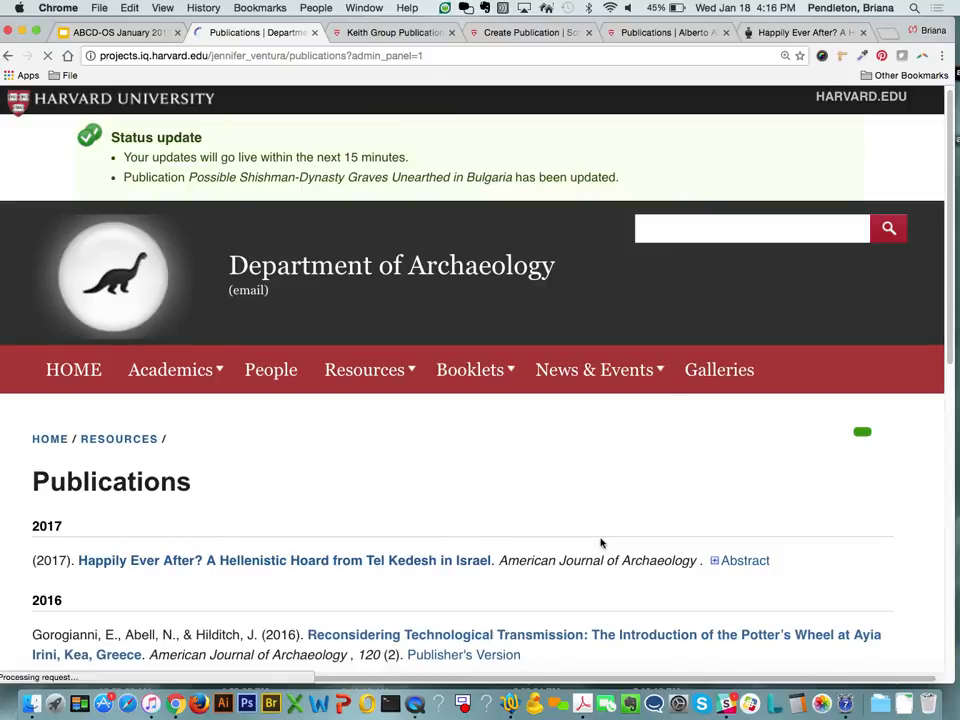
- Open the 2016 publication "Tracking Paleocoastal People in California's Channel Islands" for editing and expand its Publication Details
scroll(601, 542, down, 5)
scroll(601, 542, down, 1)
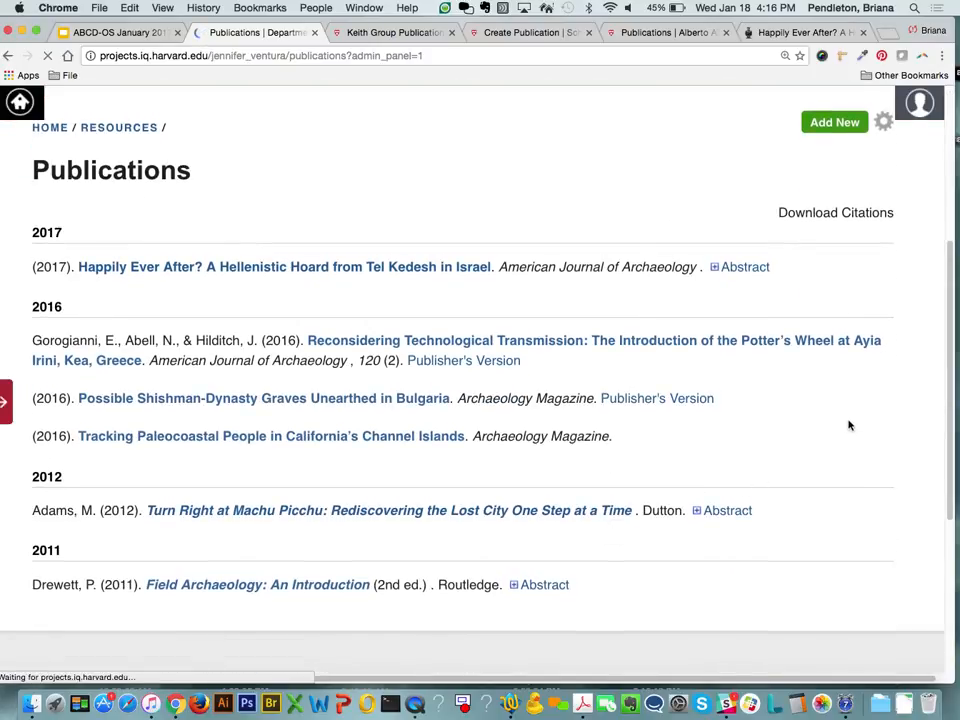
click(871, 441)
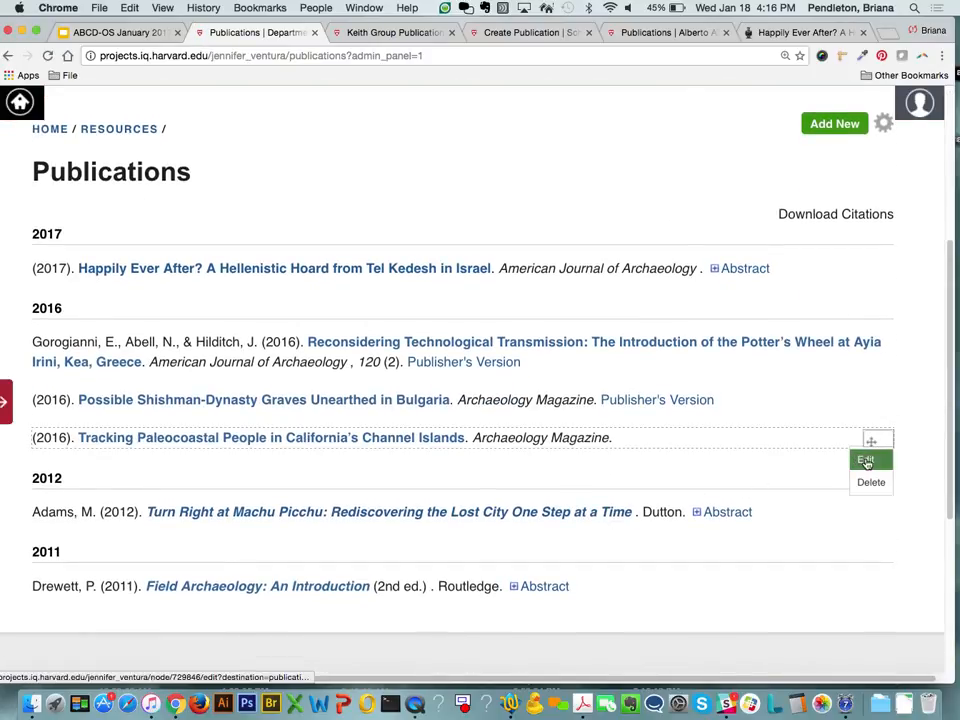
click(866, 461)
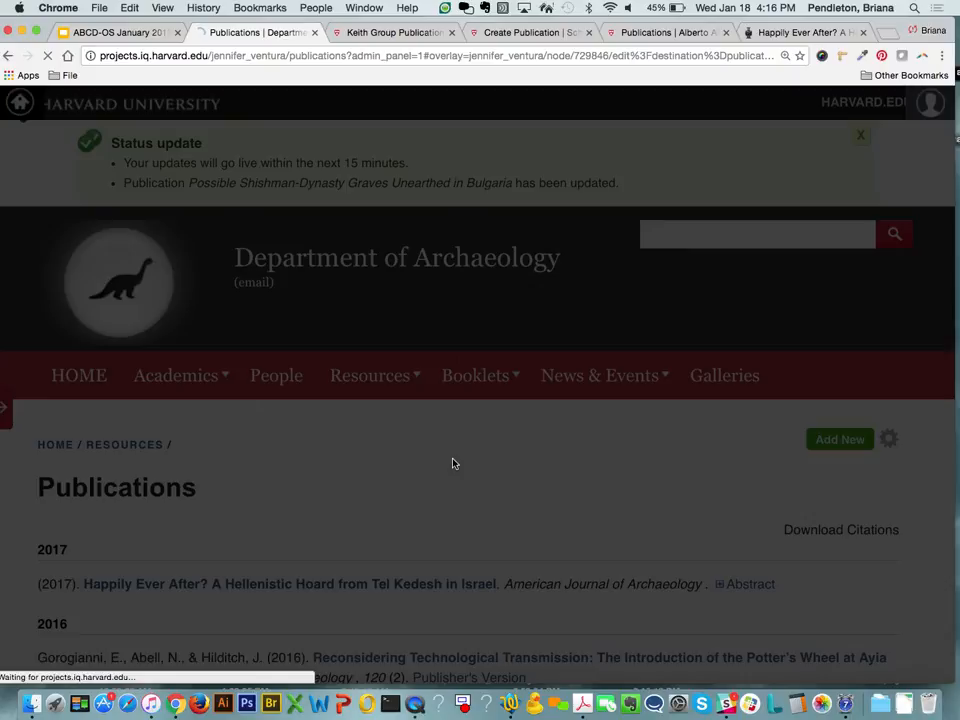
scroll(452, 462, down, 5)
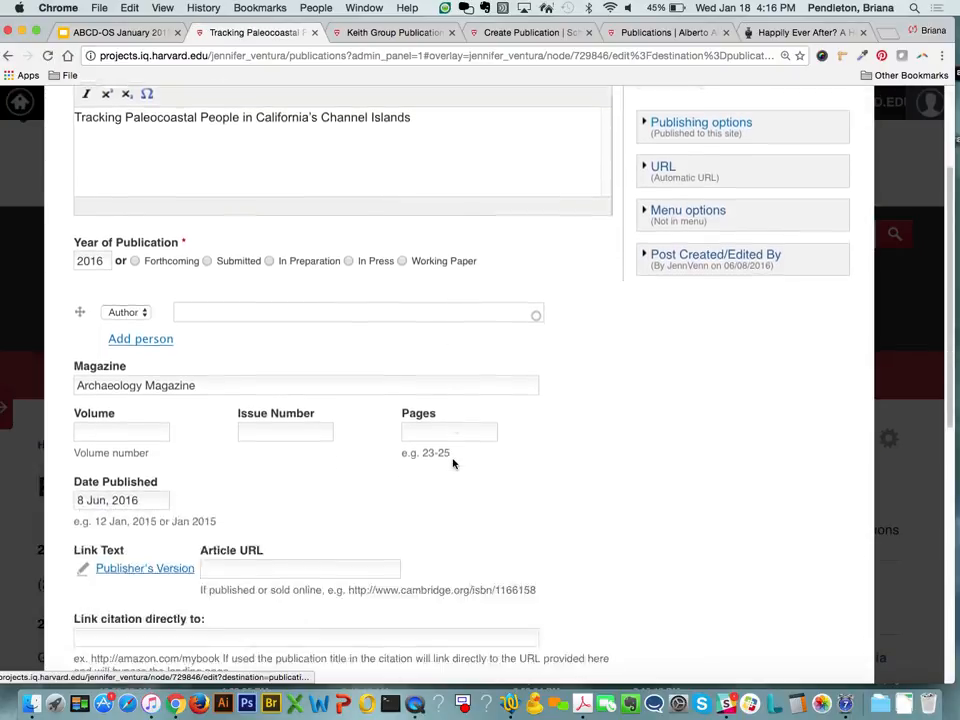
scroll(471, 462, down, 4)
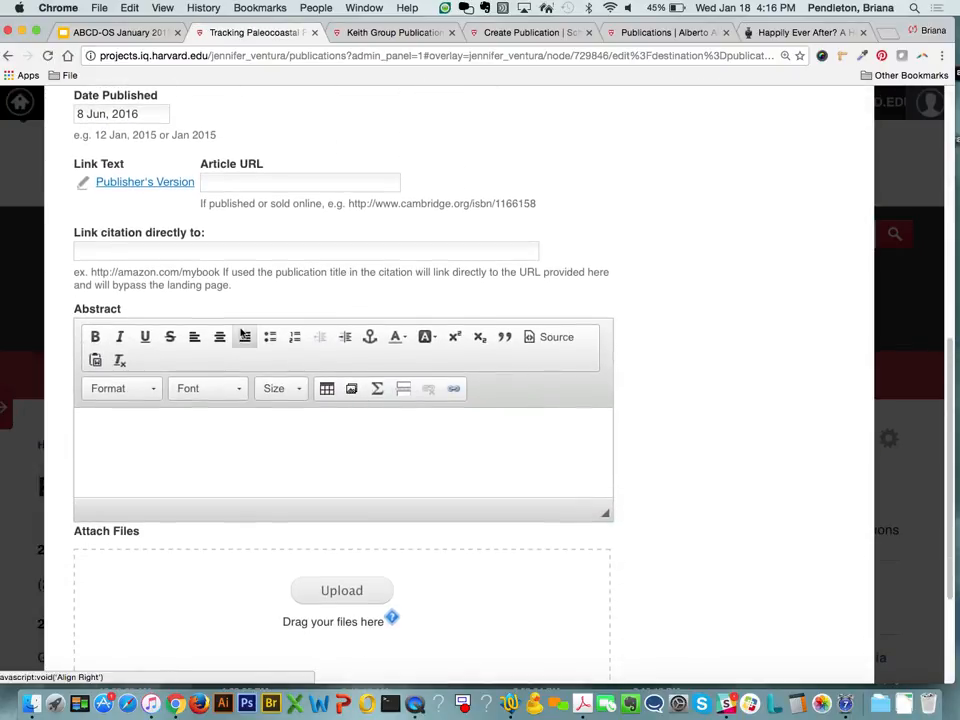
scroll(264, 505, down, 4)
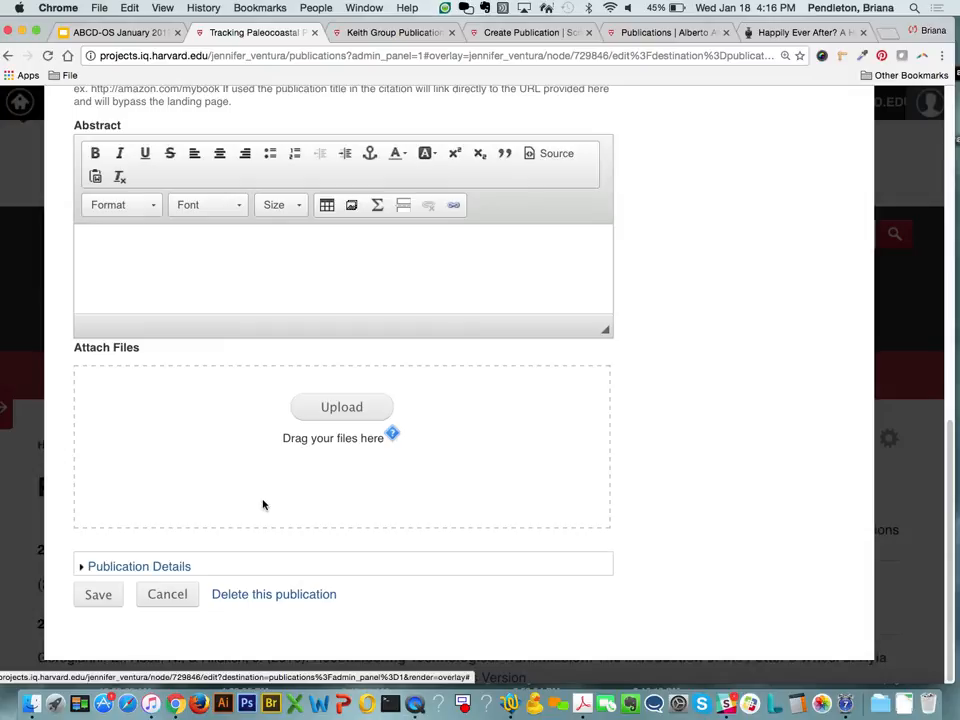
click(169, 567)
- Assign the "Tracking Paleocoastal People in California's Channel Islands" publication to the locations All and USA, and save it
click(180, 180)
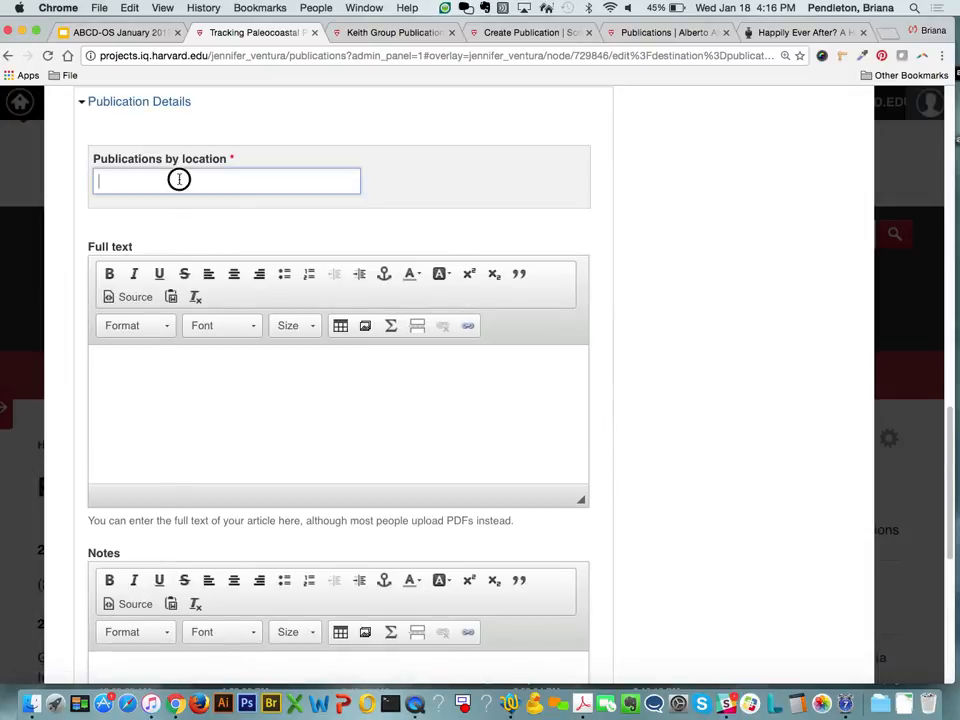
click(173, 217)
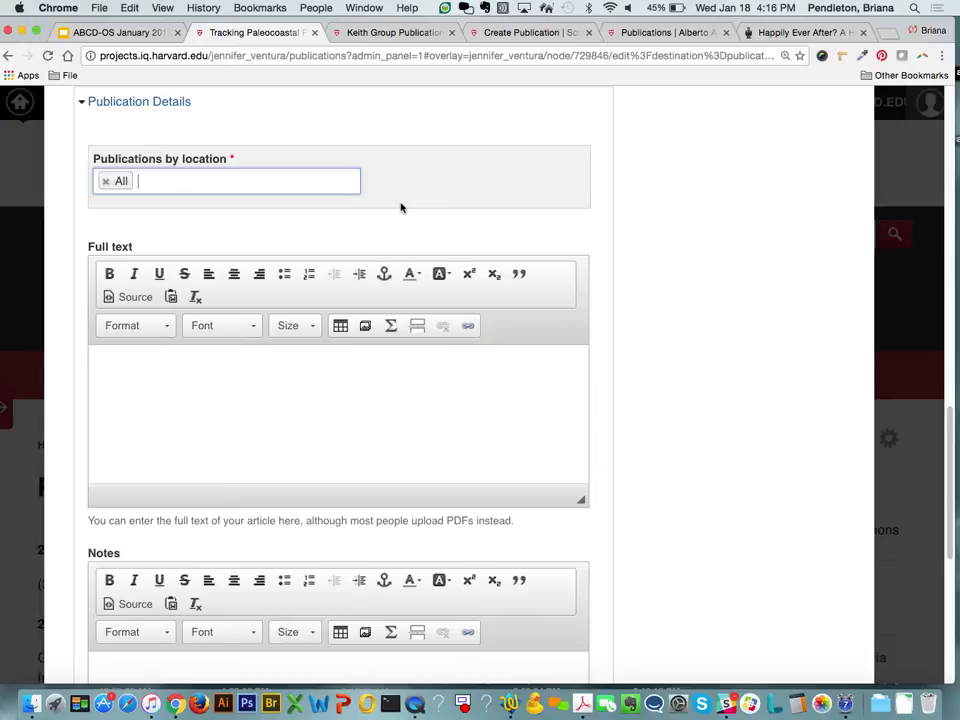
scroll(401, 208, up, 10)
scroll(401, 208, up, 3)
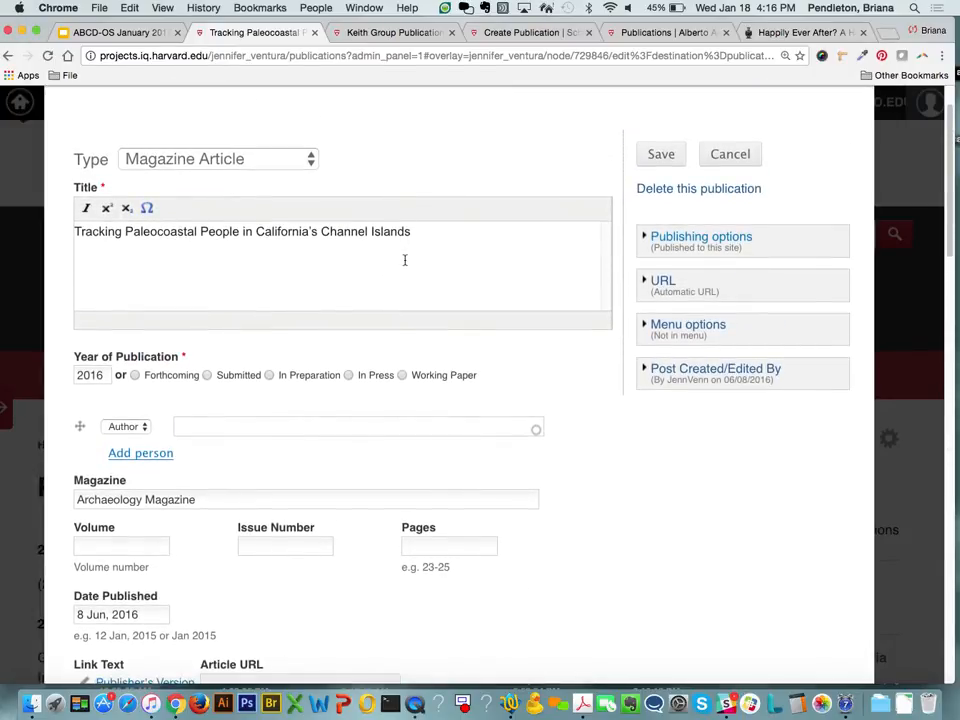
scroll(405, 260, down, 10)
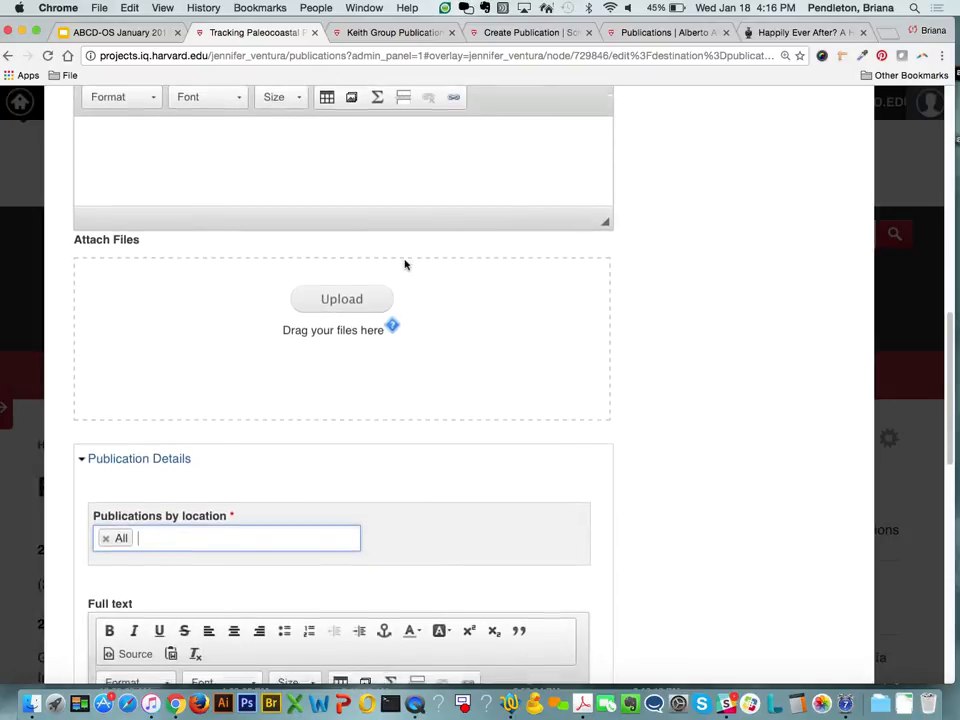
scroll(345, 325, down, 2)
click(254, 424)
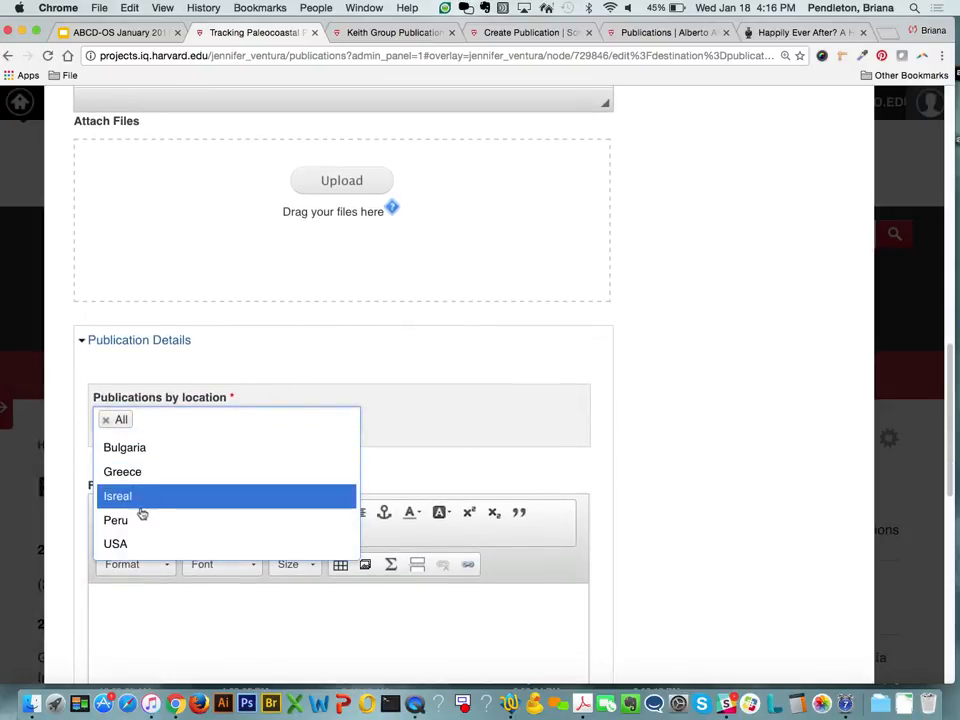
click(136, 546)
scroll(141, 583, down, 10)
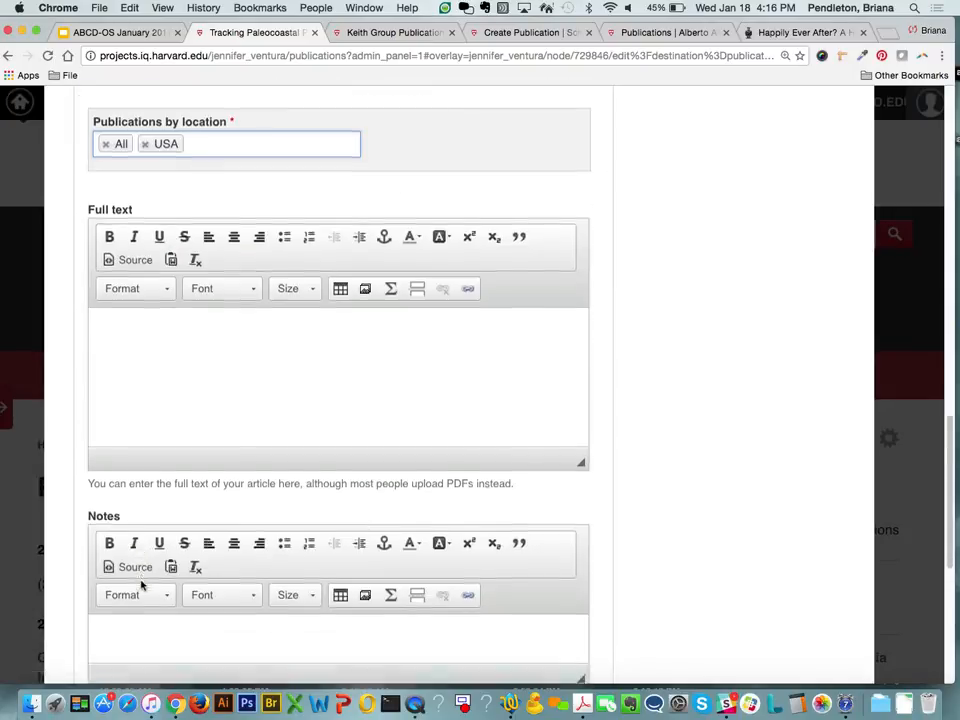
click(97, 637)
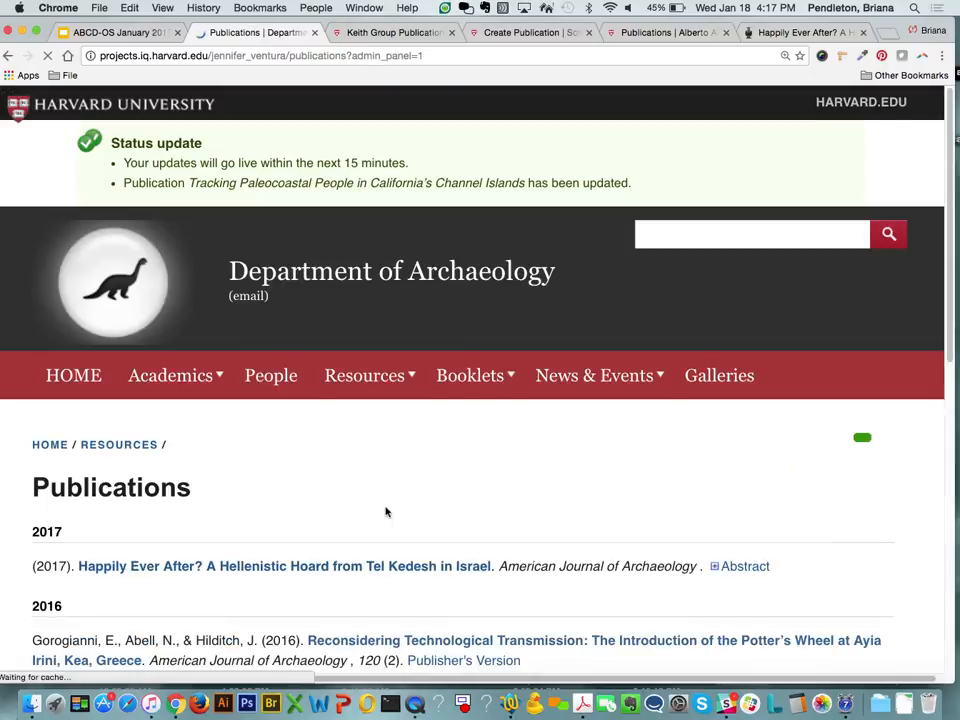
- Open the 2012 publication "Turn Right at Machu Picchu" for editing and expand its Publication Details
scroll(386, 511, down, 5)
scroll(387, 511, down, 2)
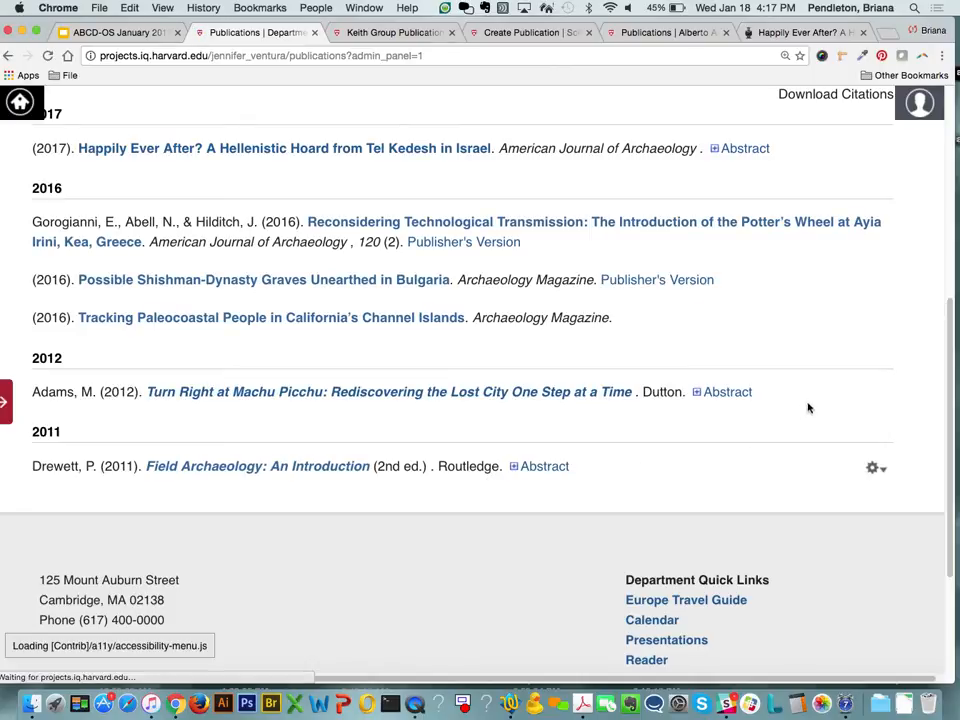
click(876, 398)
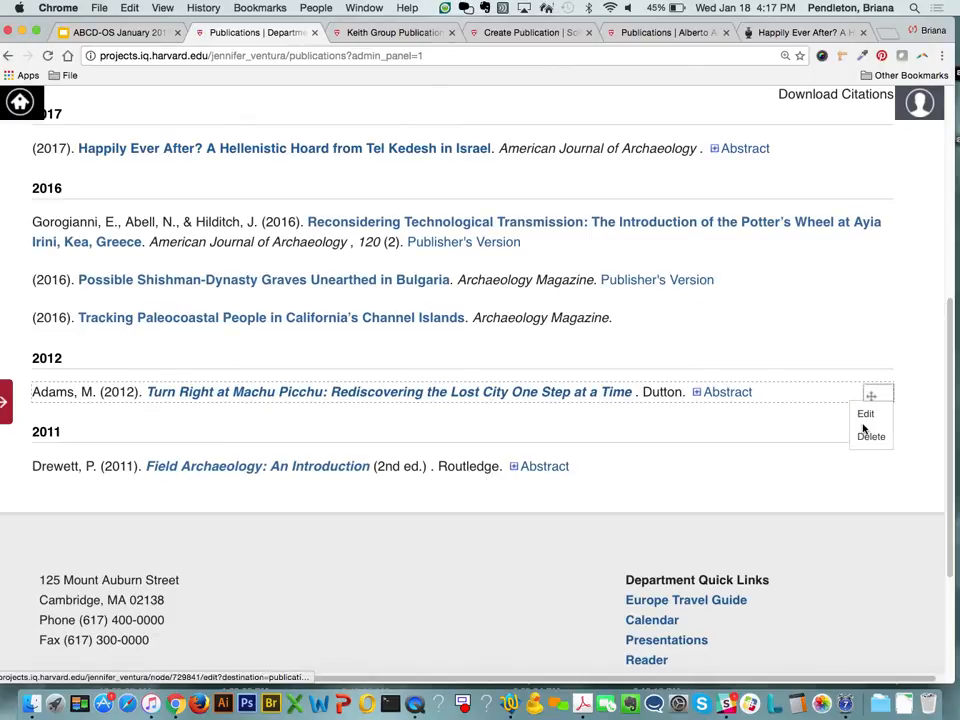
click(865, 418)
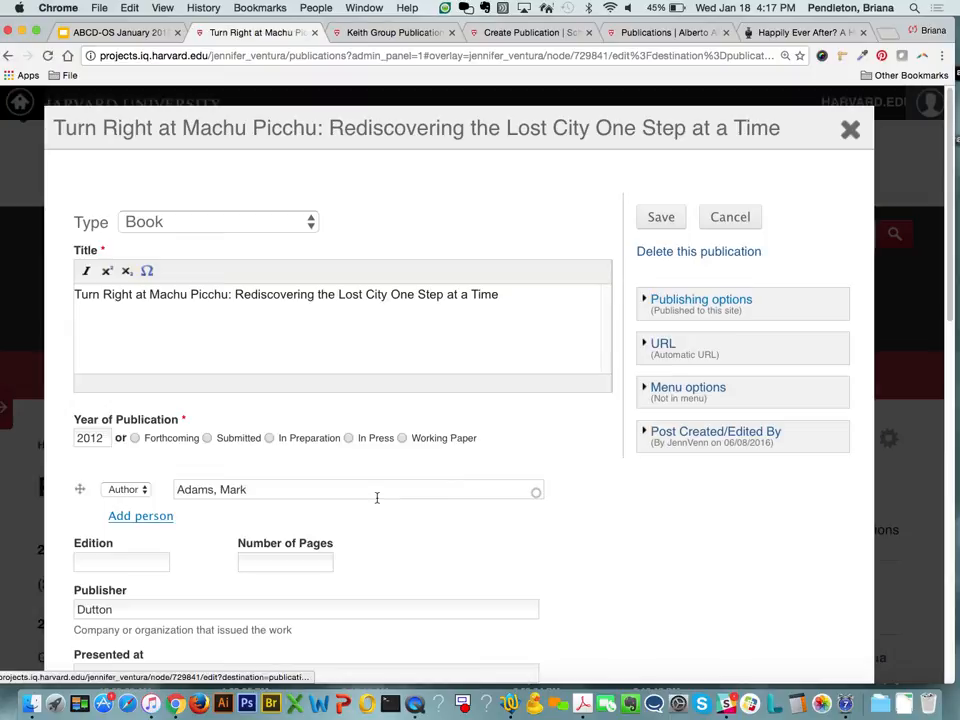
scroll(377, 497, down, 8)
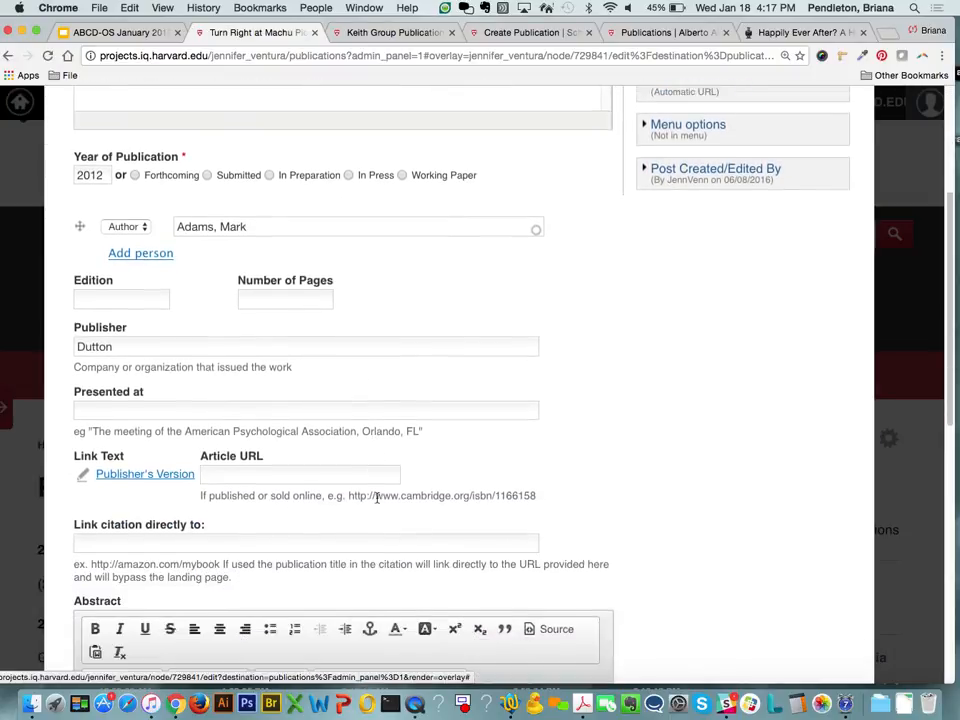
scroll(377, 499, down, 2)
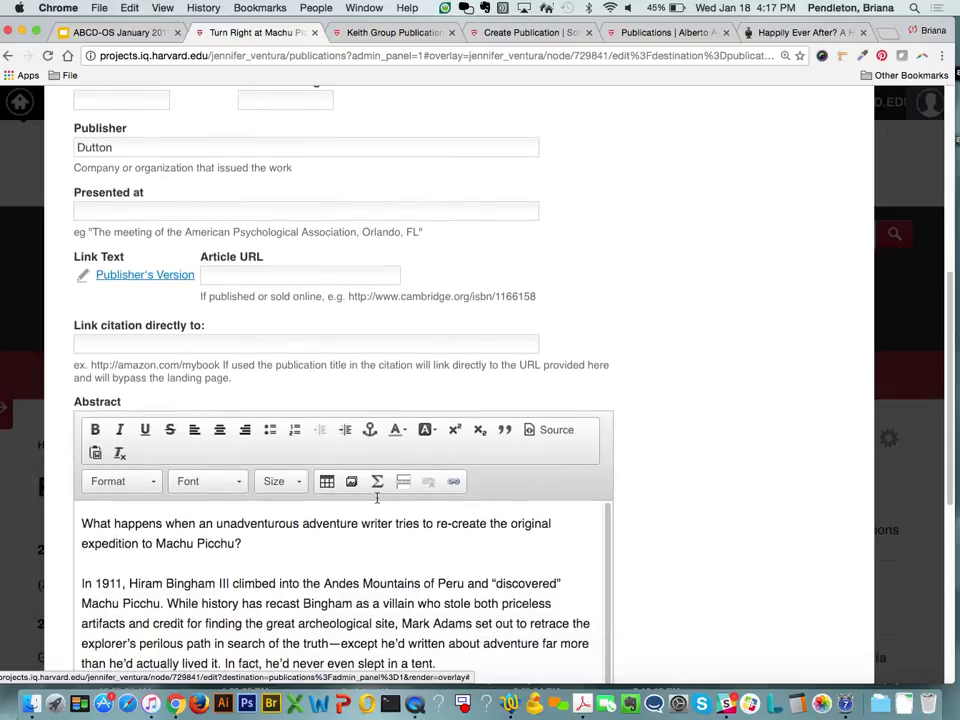
scroll(377, 497, down, 6)
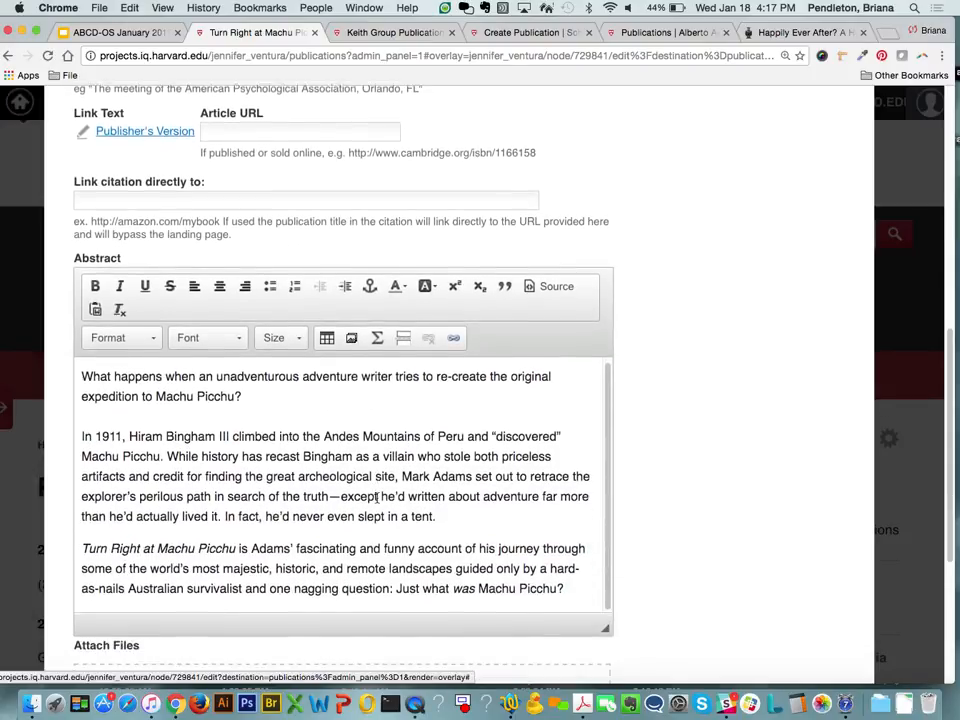
scroll(240, 546, down, 3)
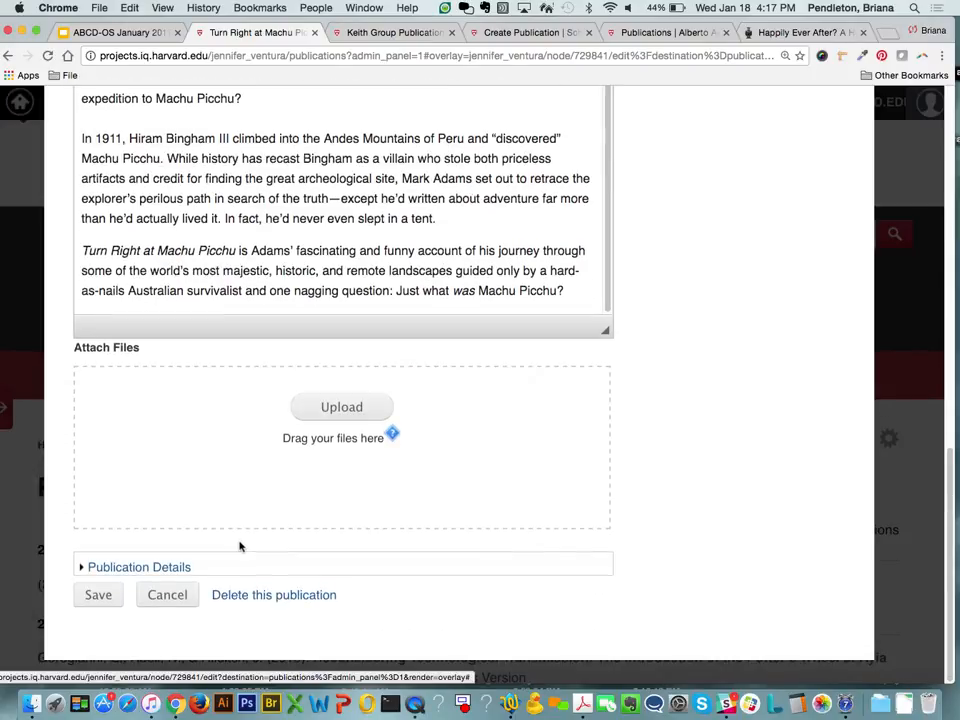
click(172, 567)
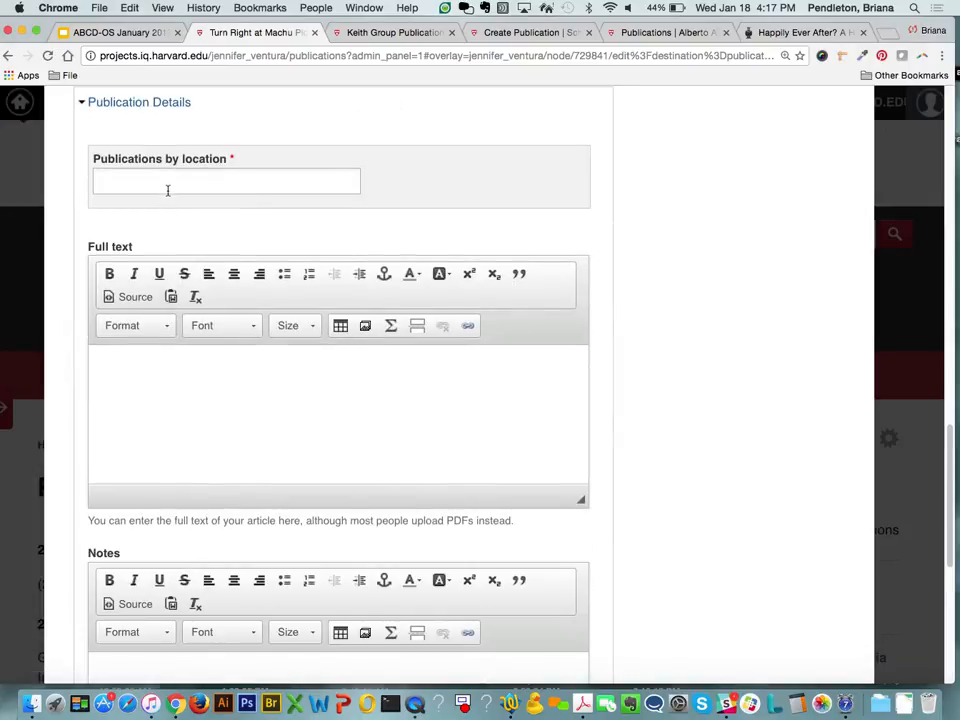
- Assign the "Turn Right at Machu Picchu" publication to the locations All and Peru, and save it
click(168, 190)
click(162, 214)
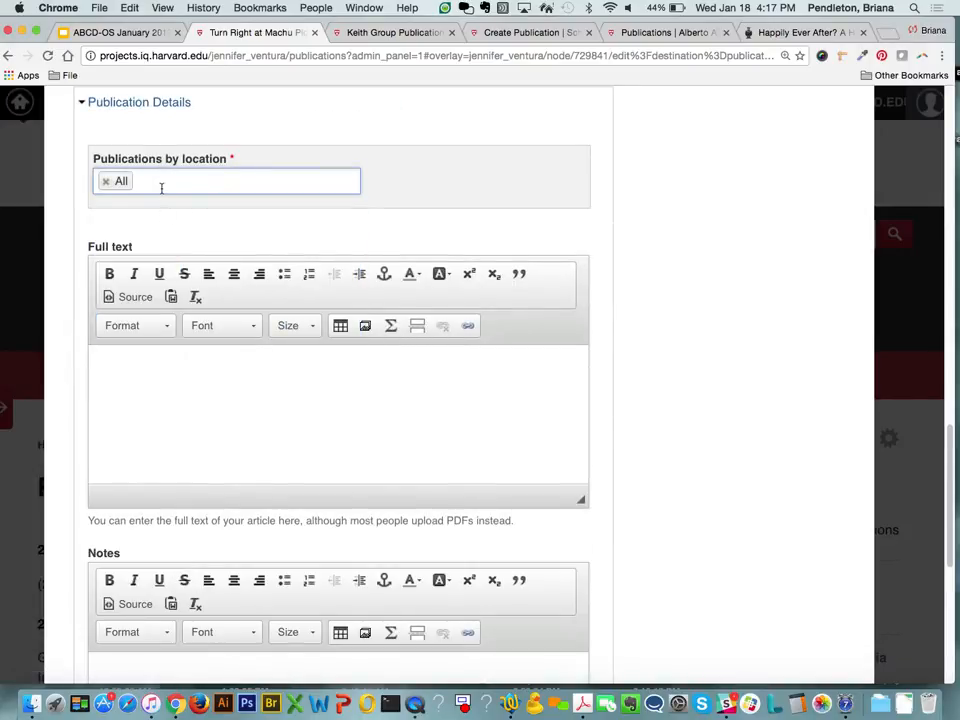
click(161, 188)
click(137, 281)
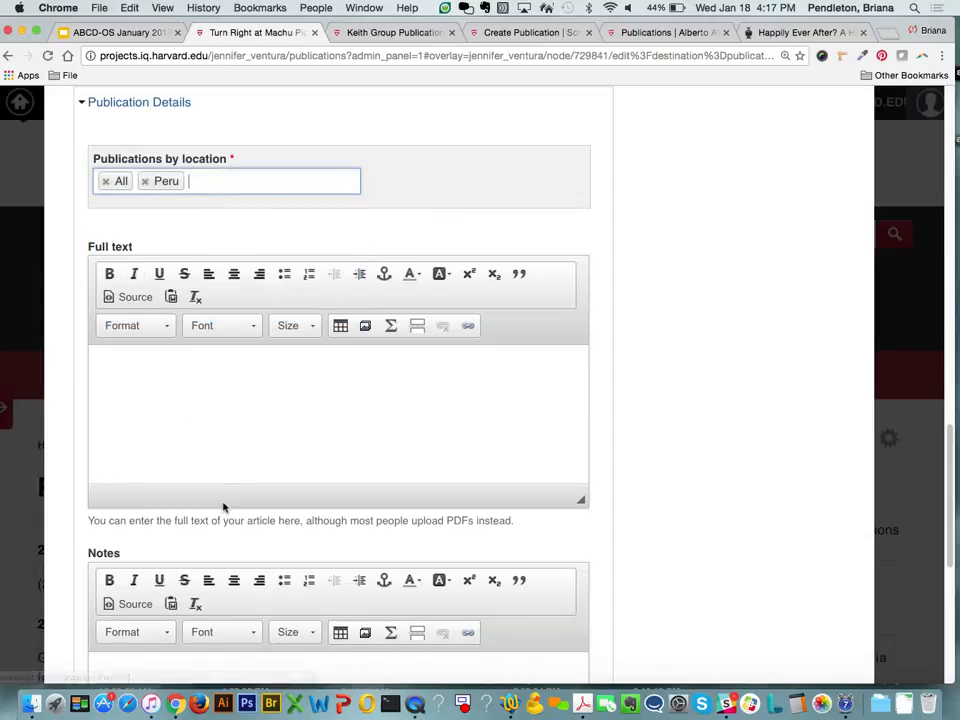
scroll(224, 507, down, 5)
click(98, 636)
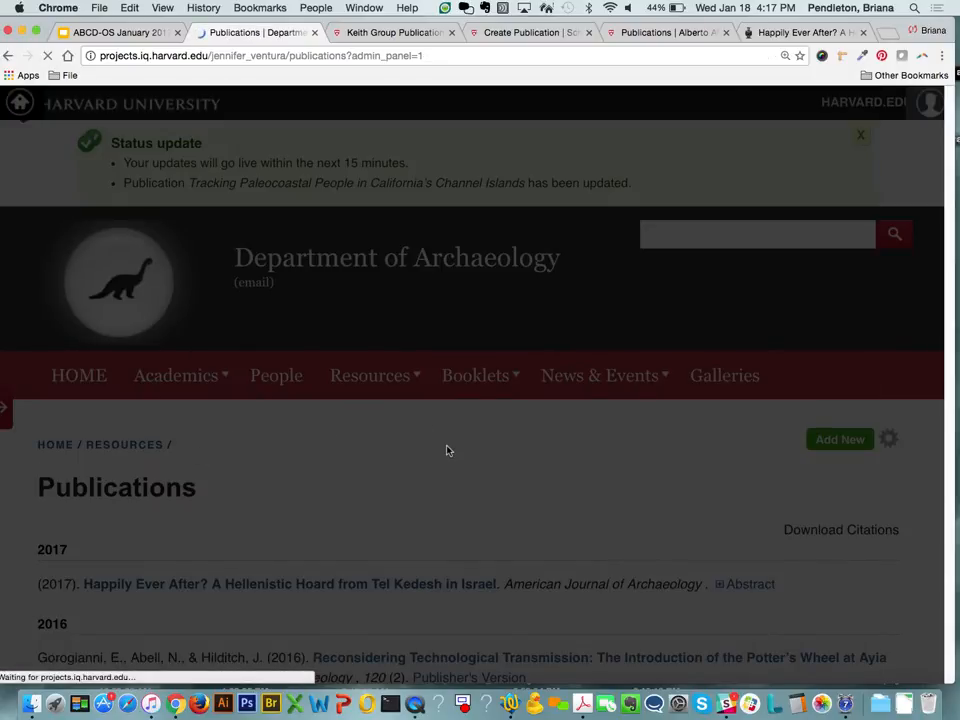
- Open the 2011 publication "Field Archaeology: An Introduction" for editing and expand its Publication Details
scroll(447, 450, down, 5)
scroll(447, 450, down, 1)
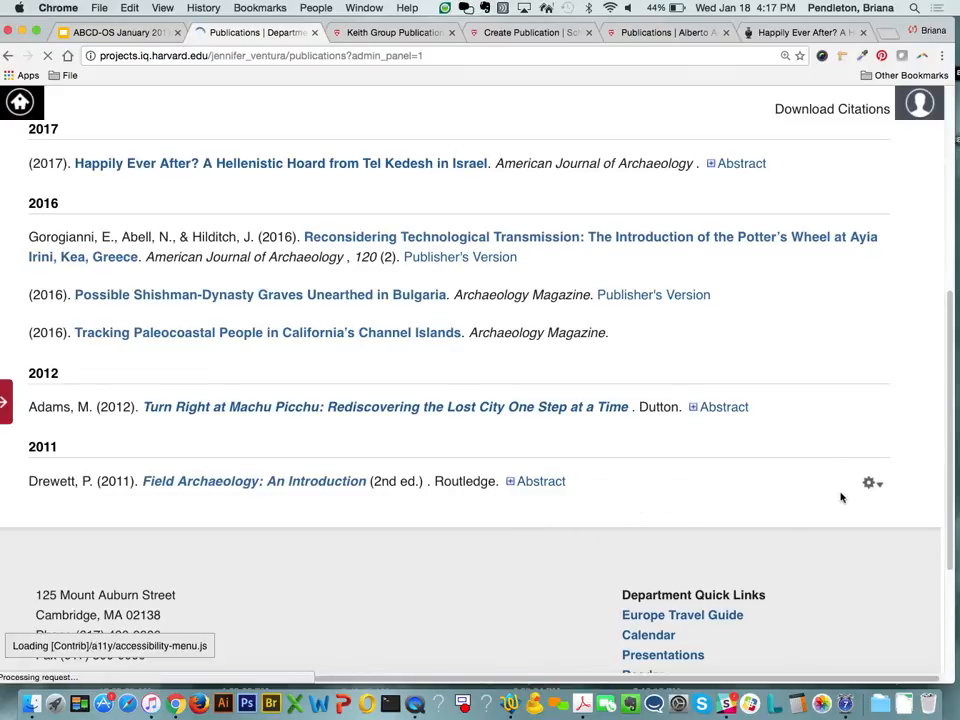
click(876, 484)
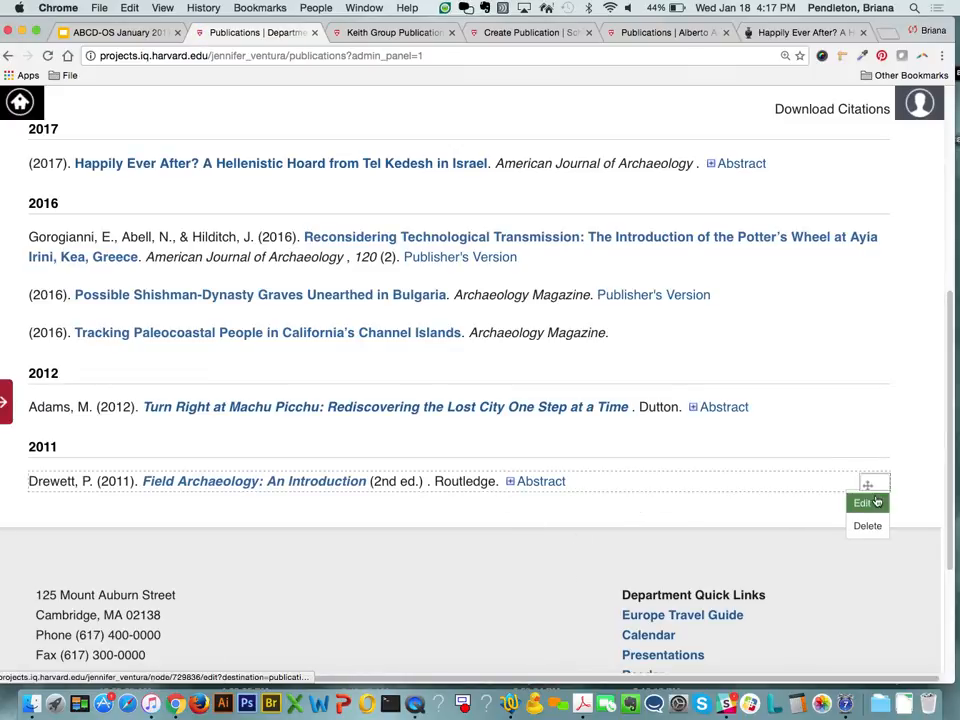
click(864, 503)
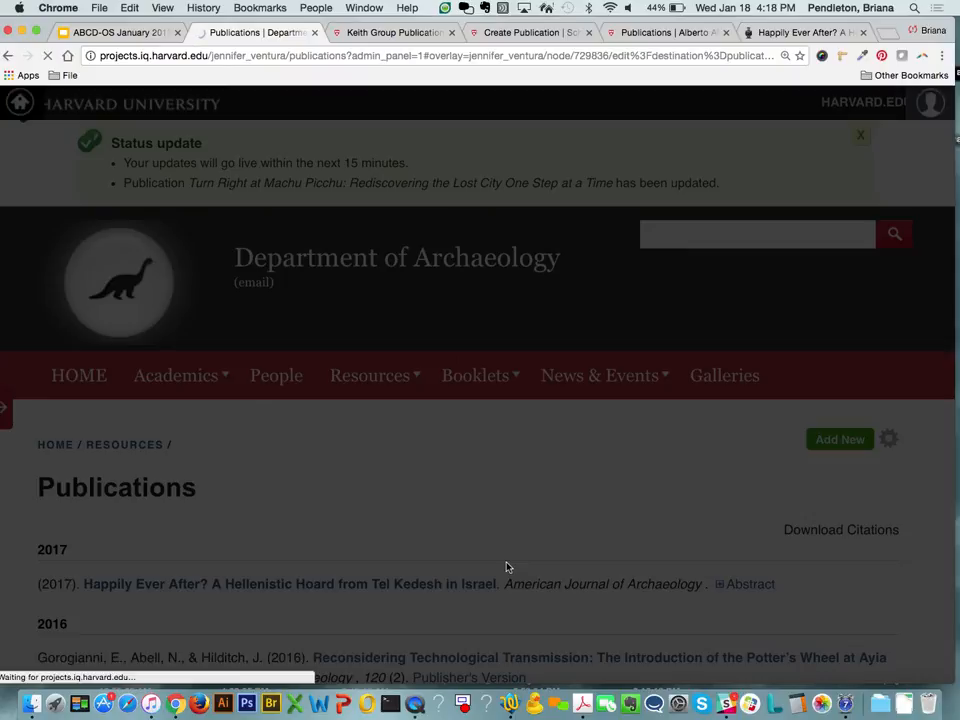
scroll(506, 567, down, 8)
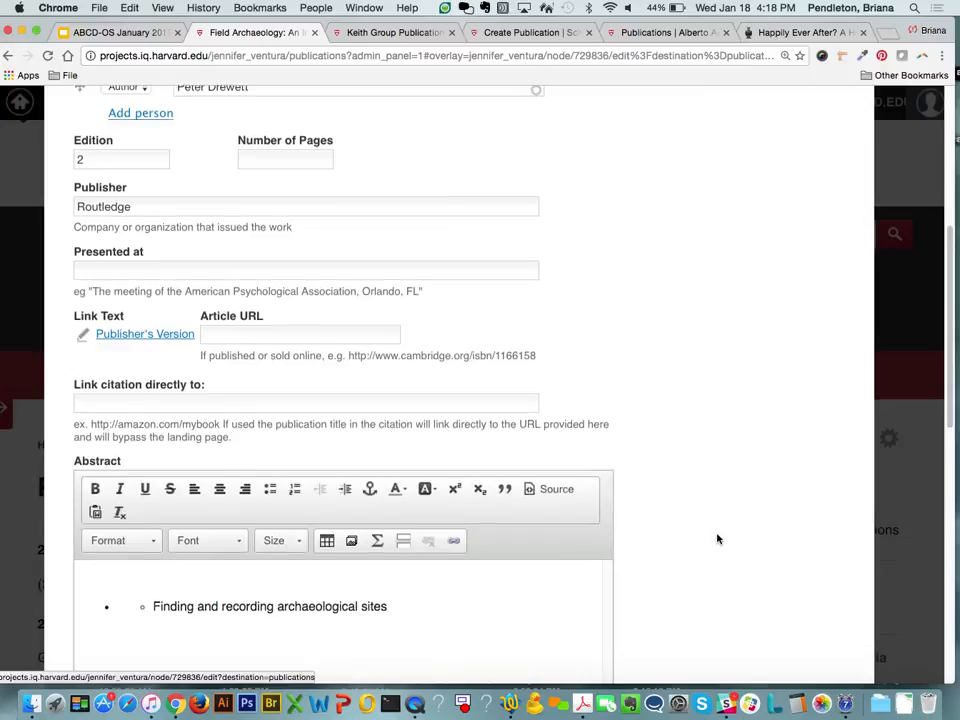
scroll(718, 538, down, 10)
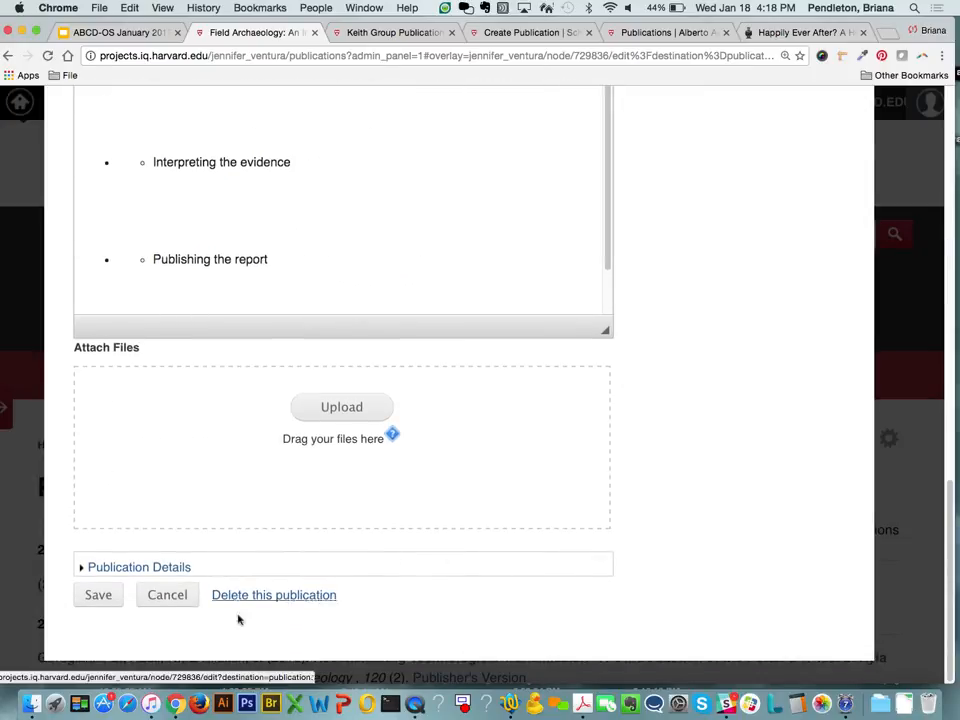
click(184, 576)
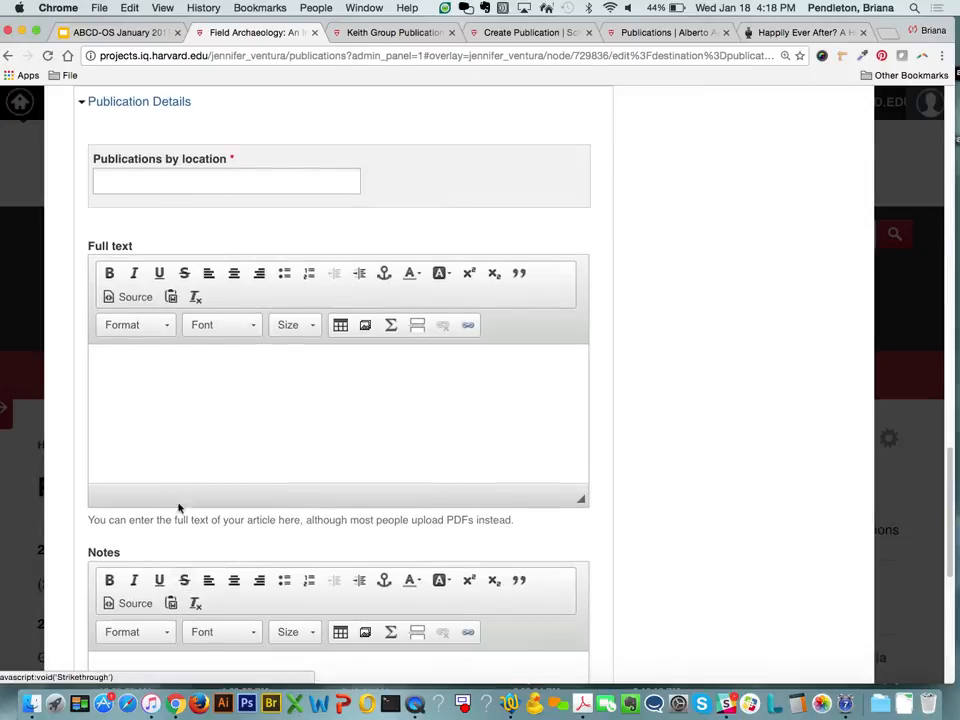
- Assign the "Field Archaeology: An Introduction" publication to the location All only, and save it
click(169, 187)
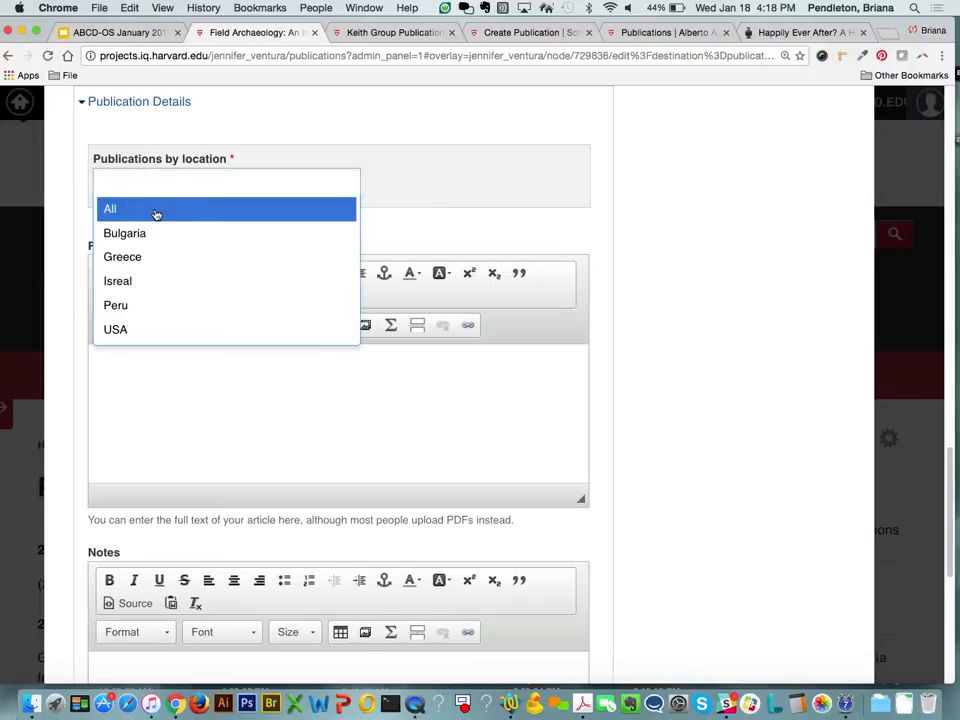
click(156, 210)
scroll(125, 538, down, 1)
scroll(125, 538, down, 8)
click(98, 630)
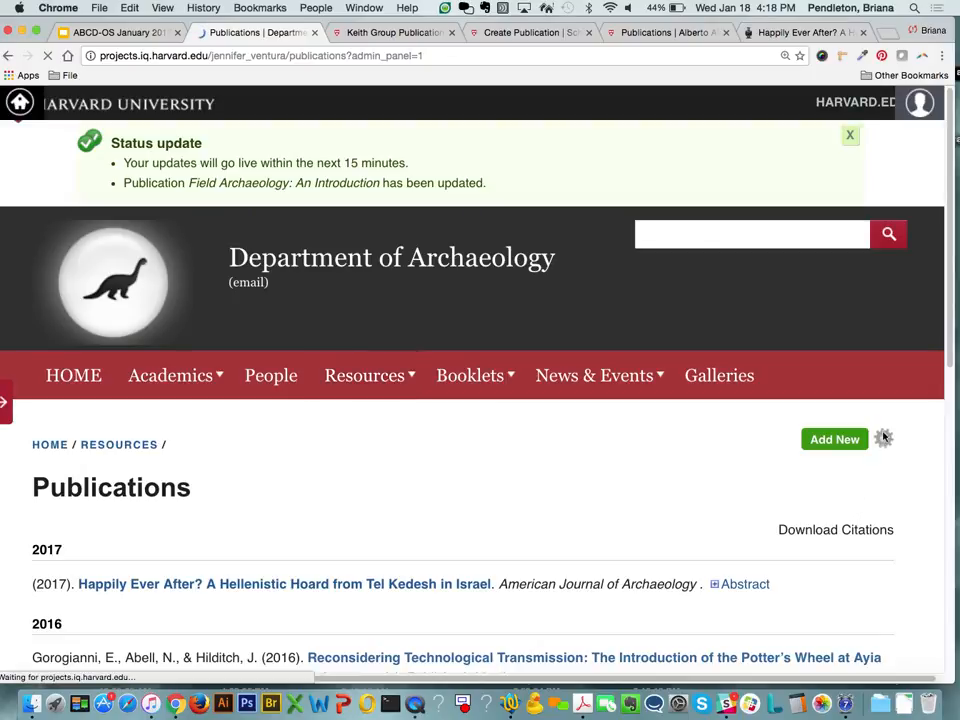
- In the Publications section layout, find the "Filter by Publications by location terms" widget and place it in the sidebar region below the Search box column
click(886, 443)
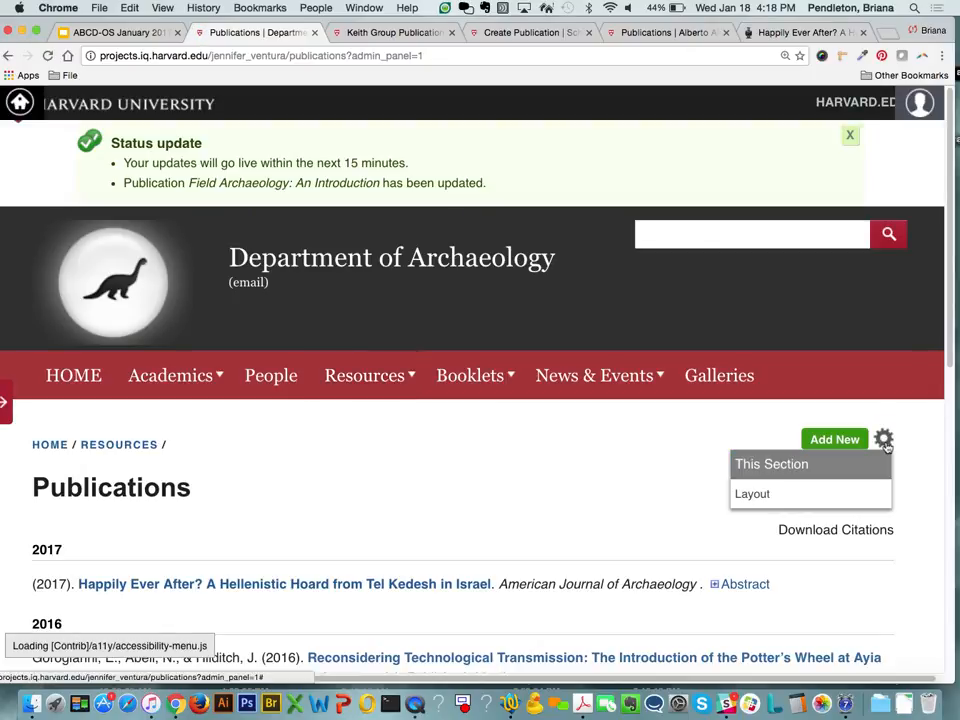
click(774, 496)
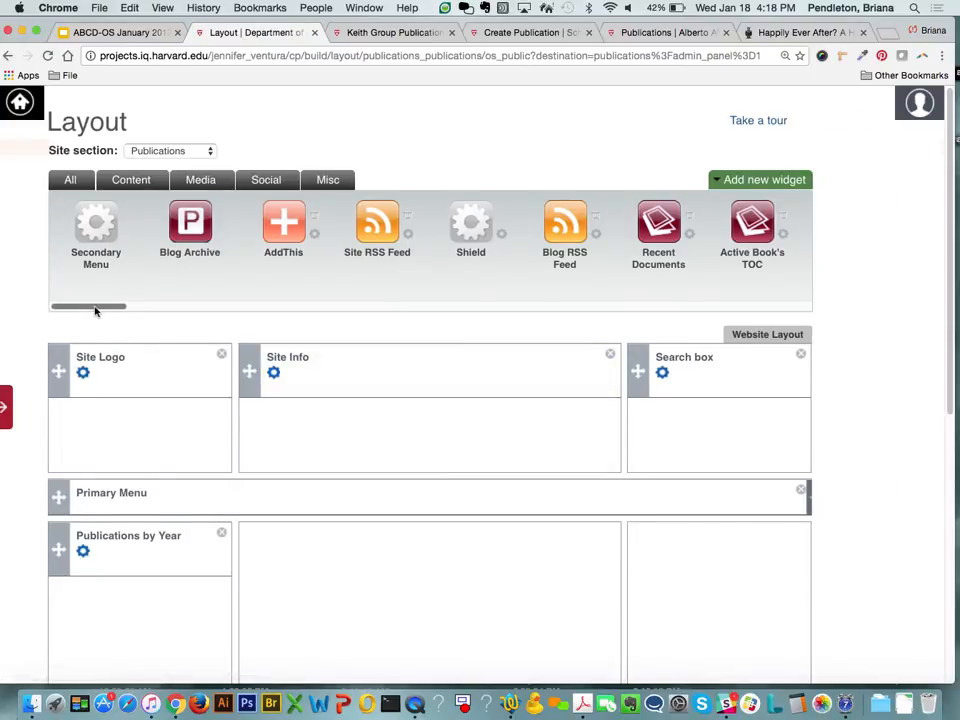
drag(95, 311, 139, 310)
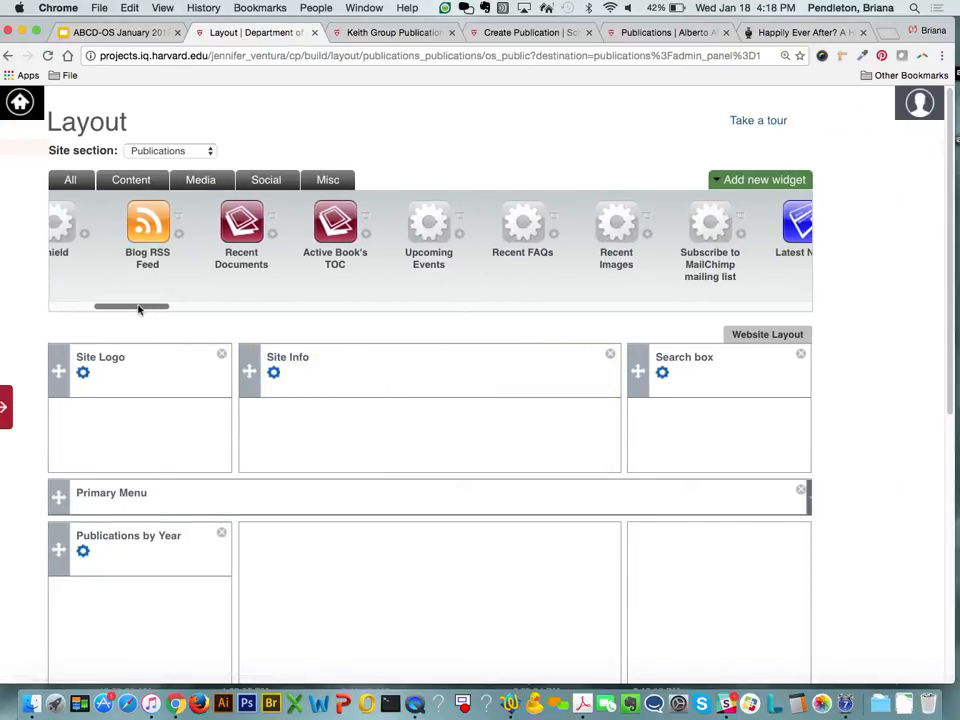
key(super+f)
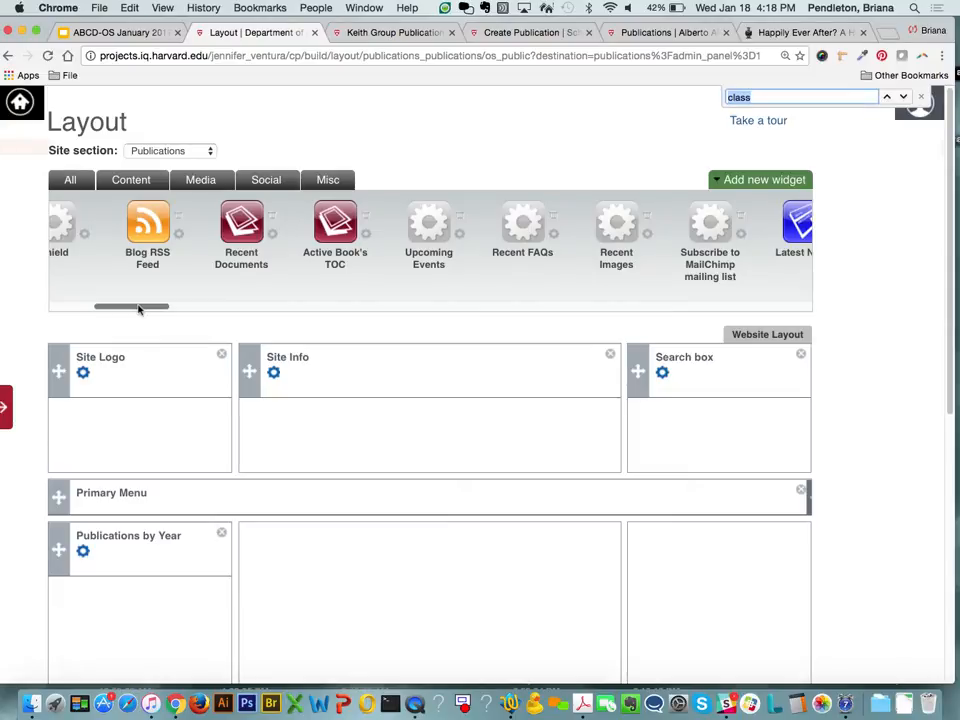
text(location)
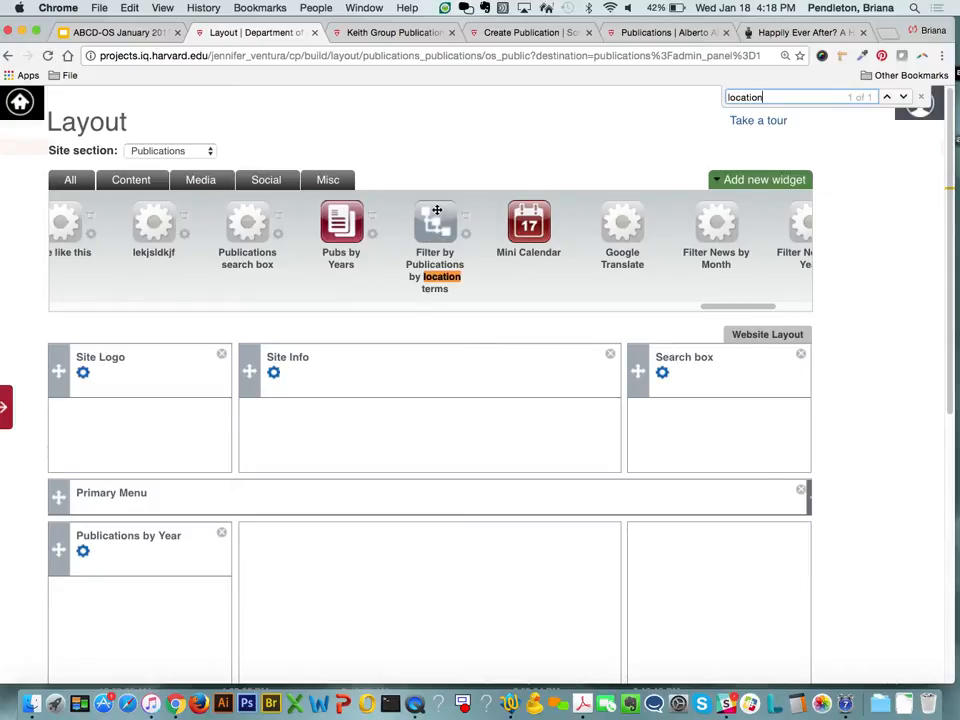
drag(436, 210, 681, 516)
scroll(681, 560, down, 2)
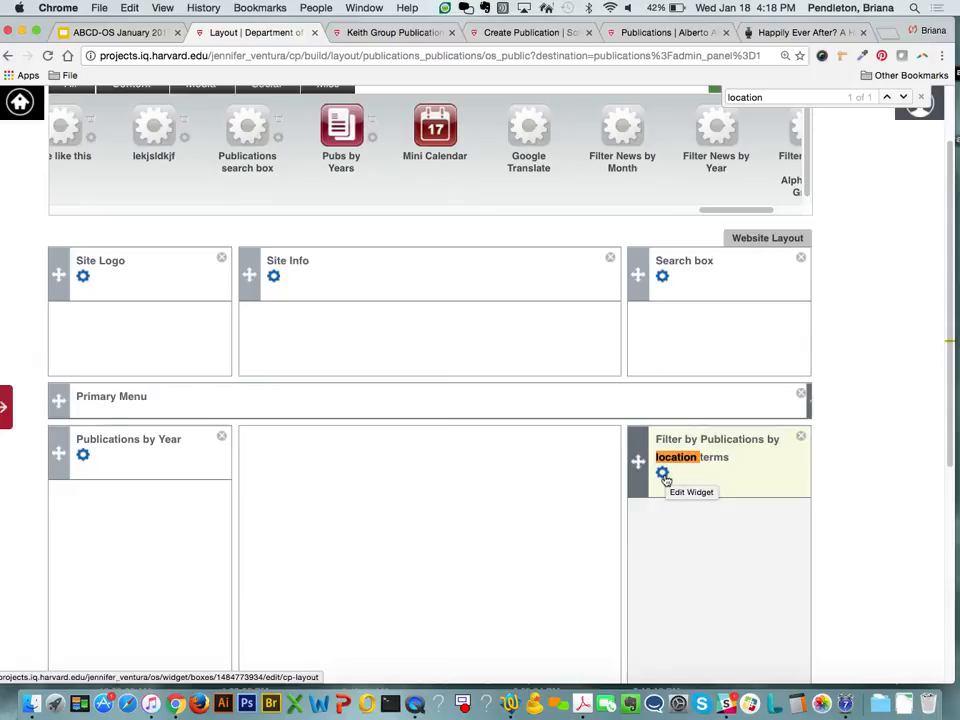
- Review the location filter widget's settings, close them without changes, and save the layout for Department of Archaeology
click(664, 477)
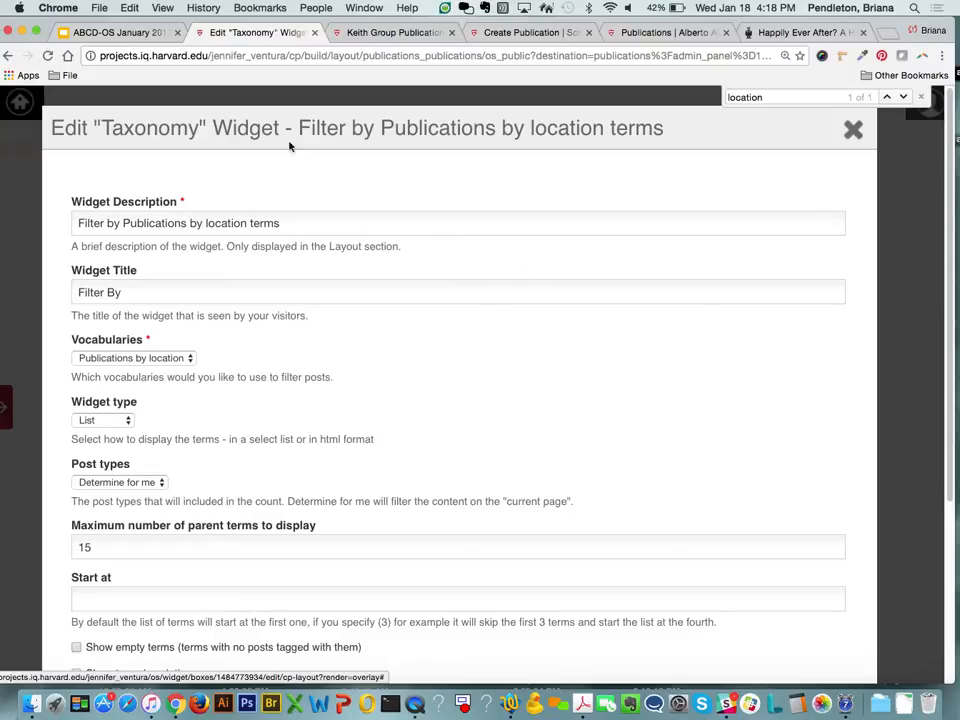
scroll(215, 418, down, 5)
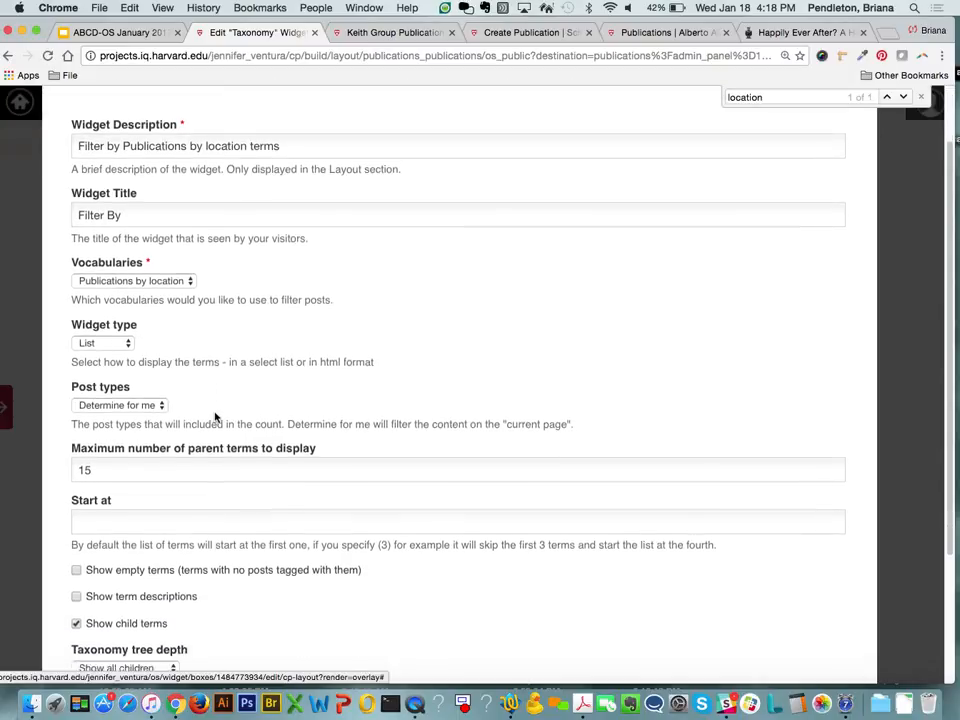
scroll(215, 418, up, 5)
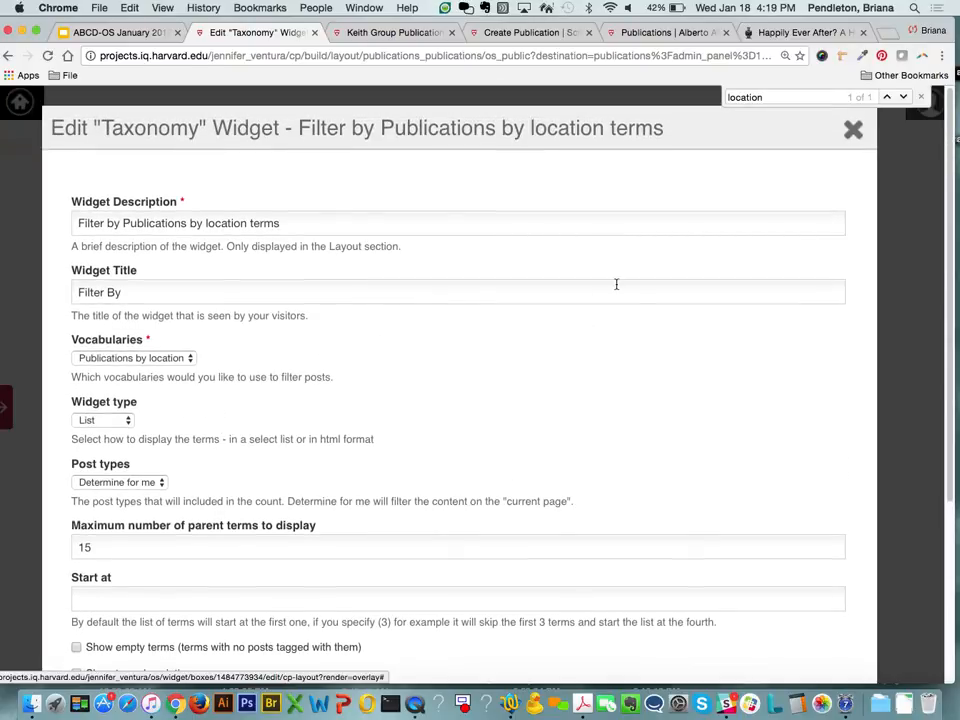
click(854, 129)
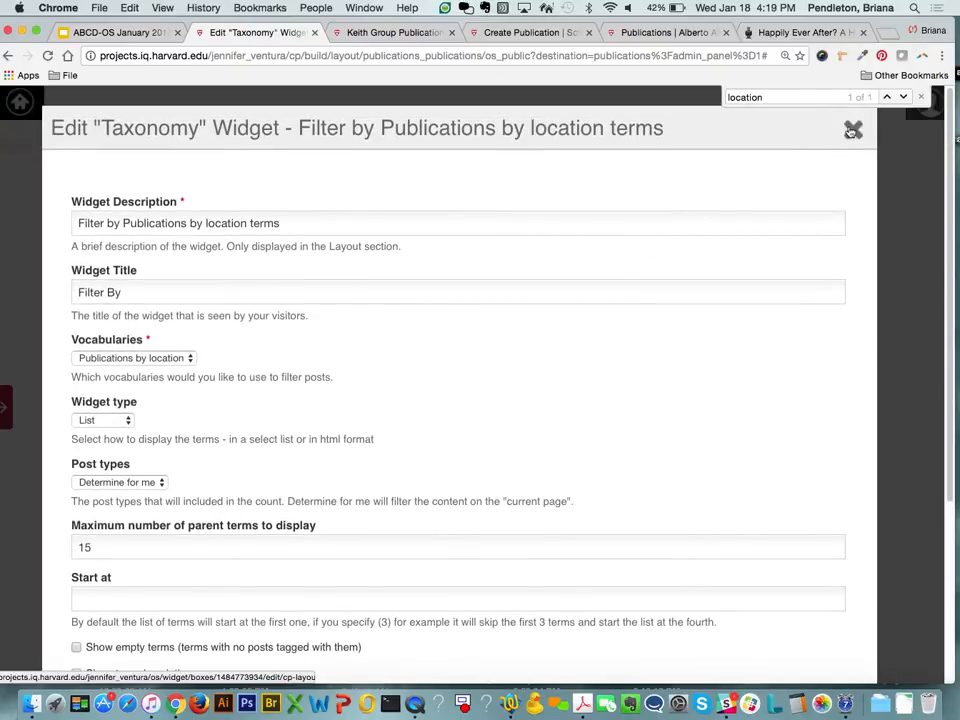
scroll(401, 561, down, 10)
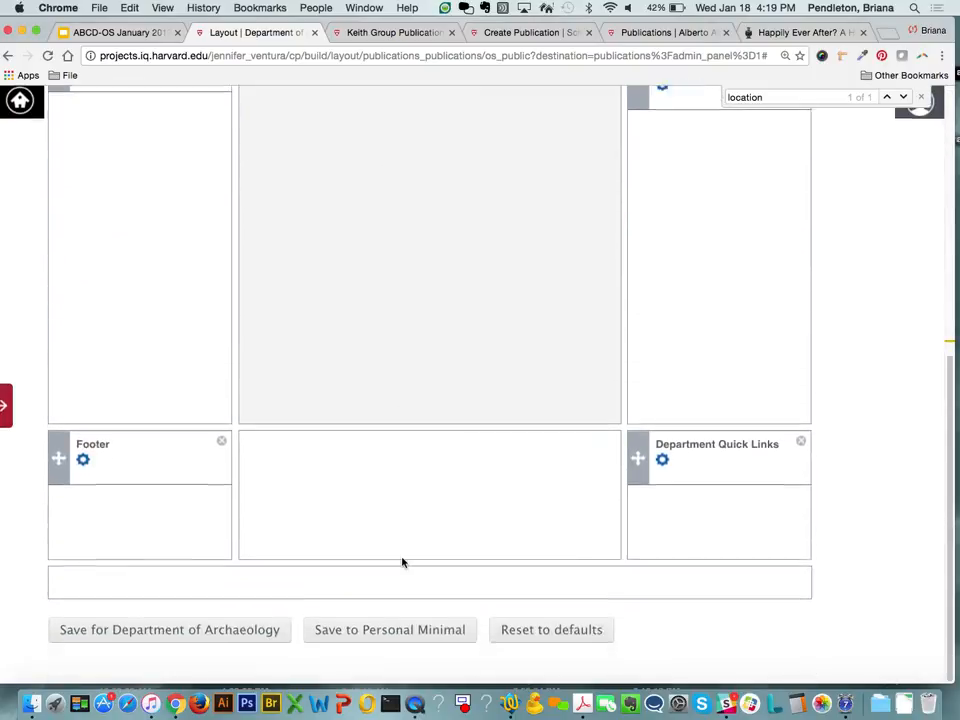
click(212, 633)
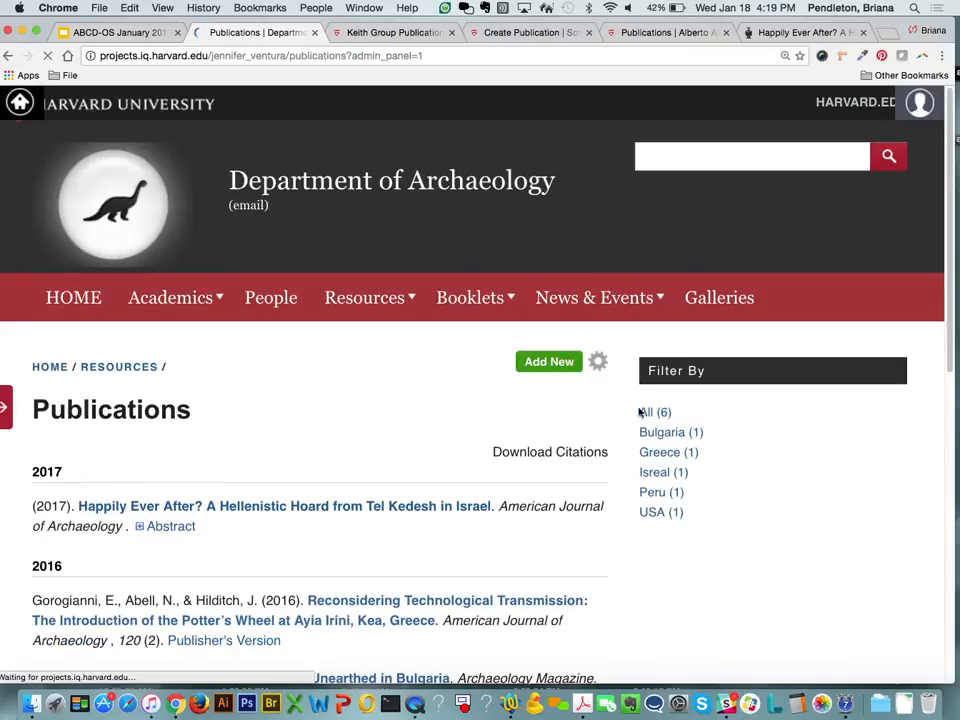
- Test the location filter on the Publications page with Bulgaria, and return to the full publications list
scroll(561, 475, down, 4)
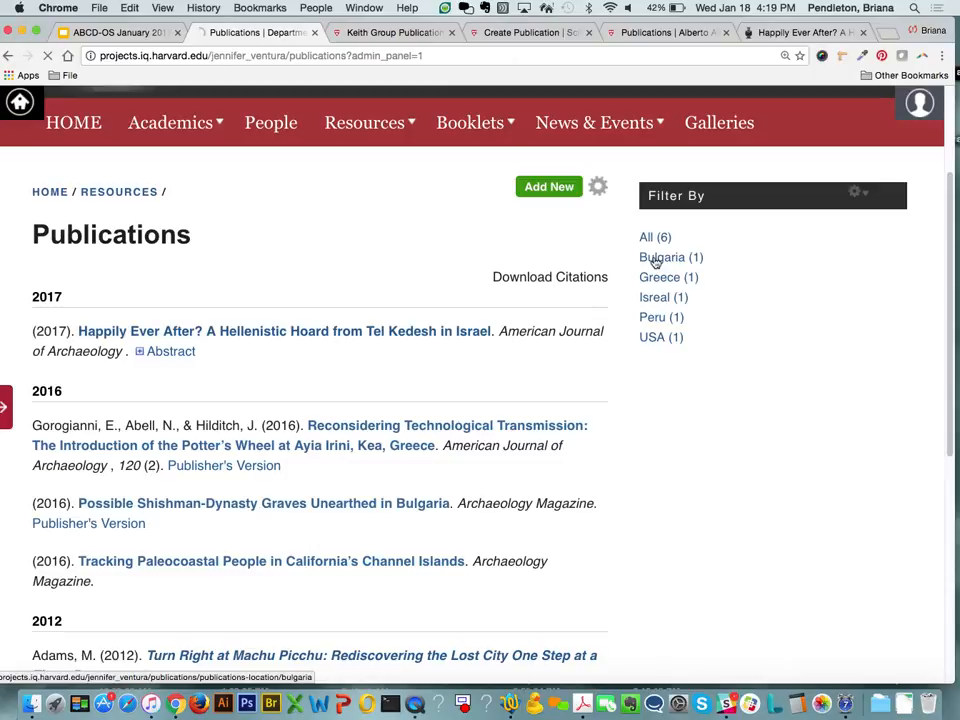
click(655, 258)
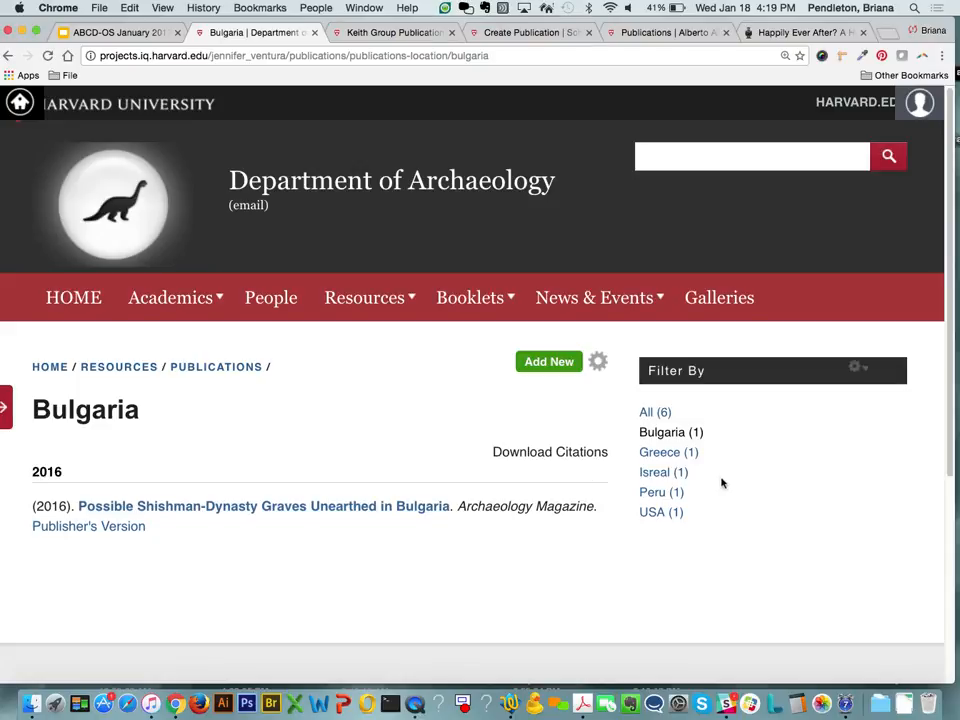
click(227, 371)
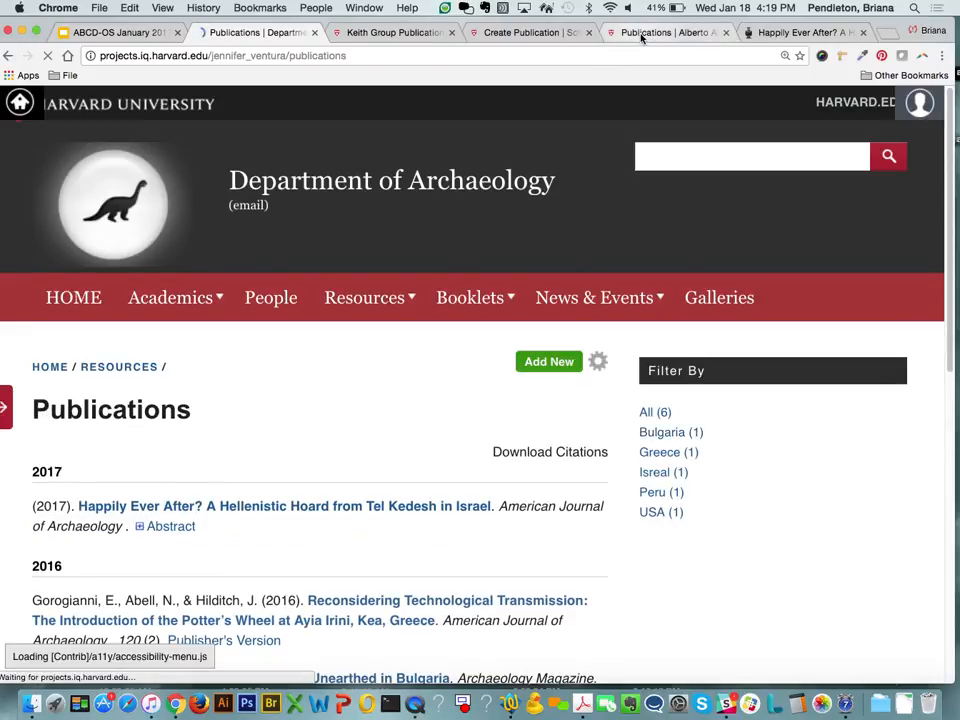
- Switch to the Keith Group Publications page and examine its Books, Academic Publications, Op-eds and Blog Posts sections
click(424, 33)
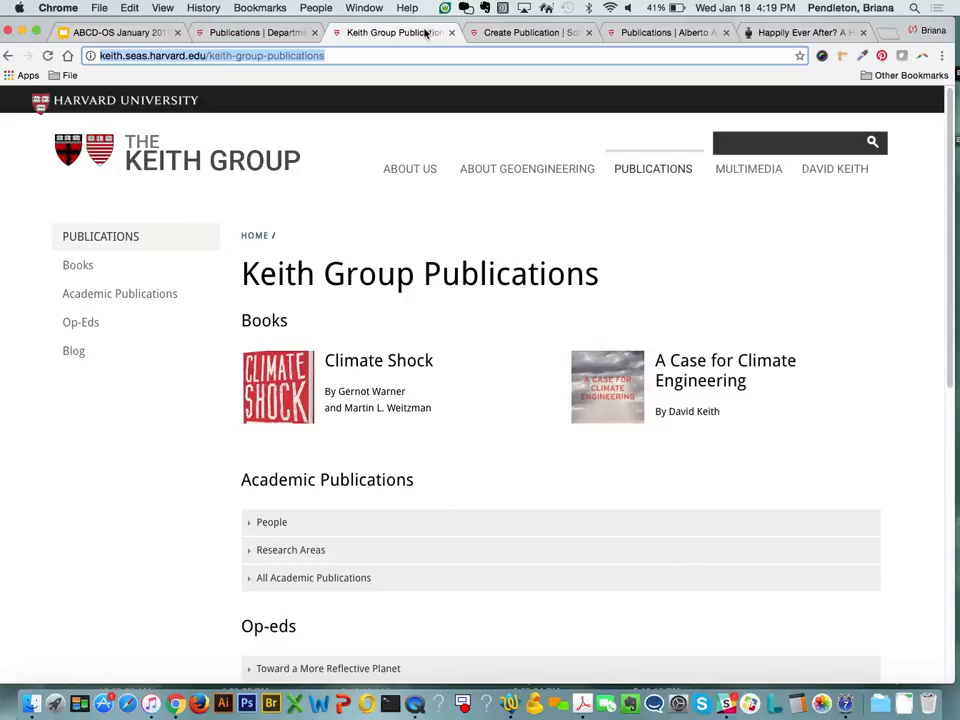
scroll(189, 291, down, 1)
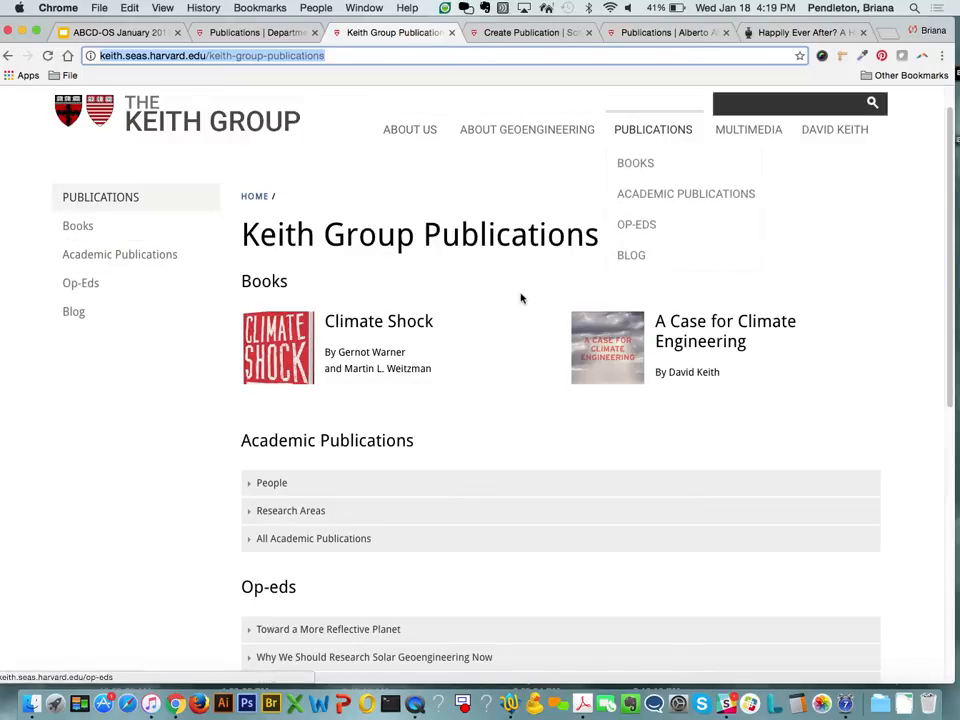
scroll(521, 298, down, 3)
scroll(405, 408, down, 1)
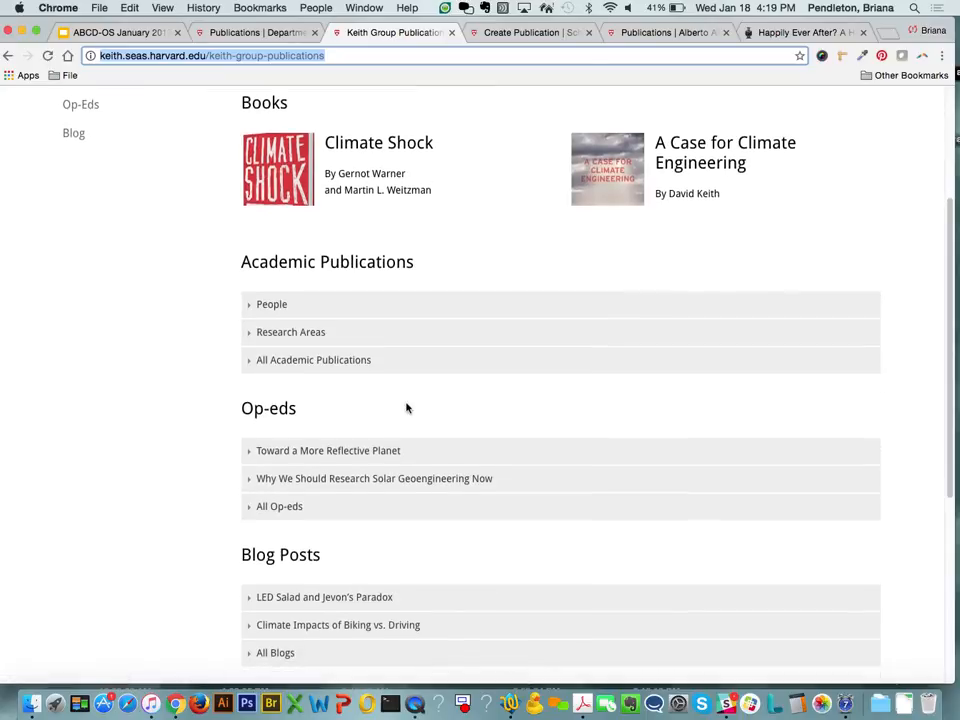
scroll(406, 408, down, 2)
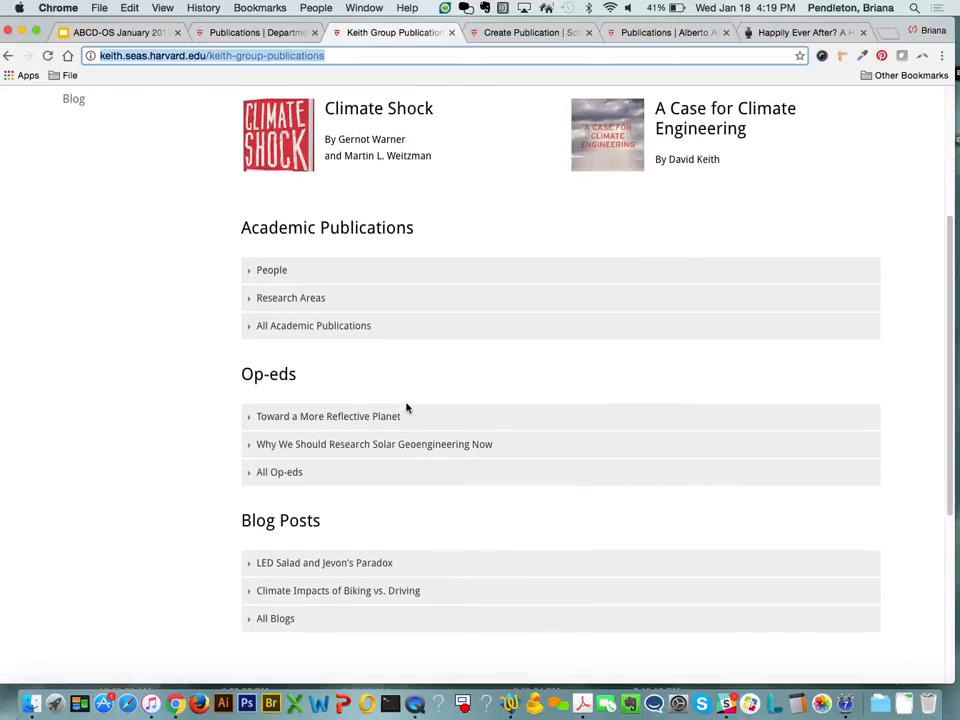
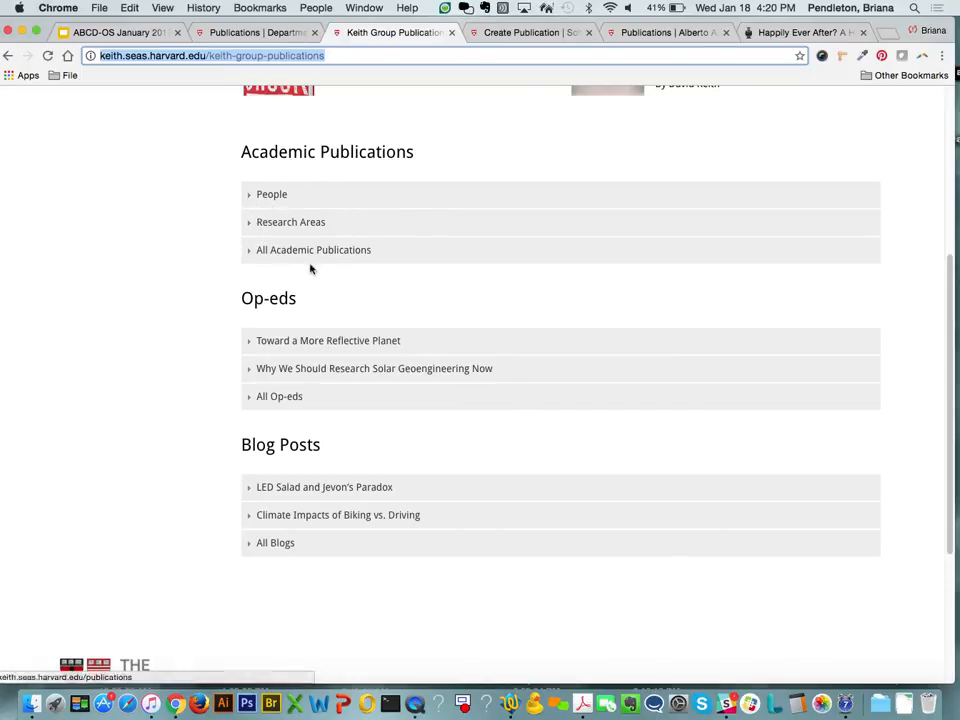
- Expand People and Research Areas under Academic Publications, view the All Academic Publications page, and return to the Keith Group Publications page
click(272, 196)
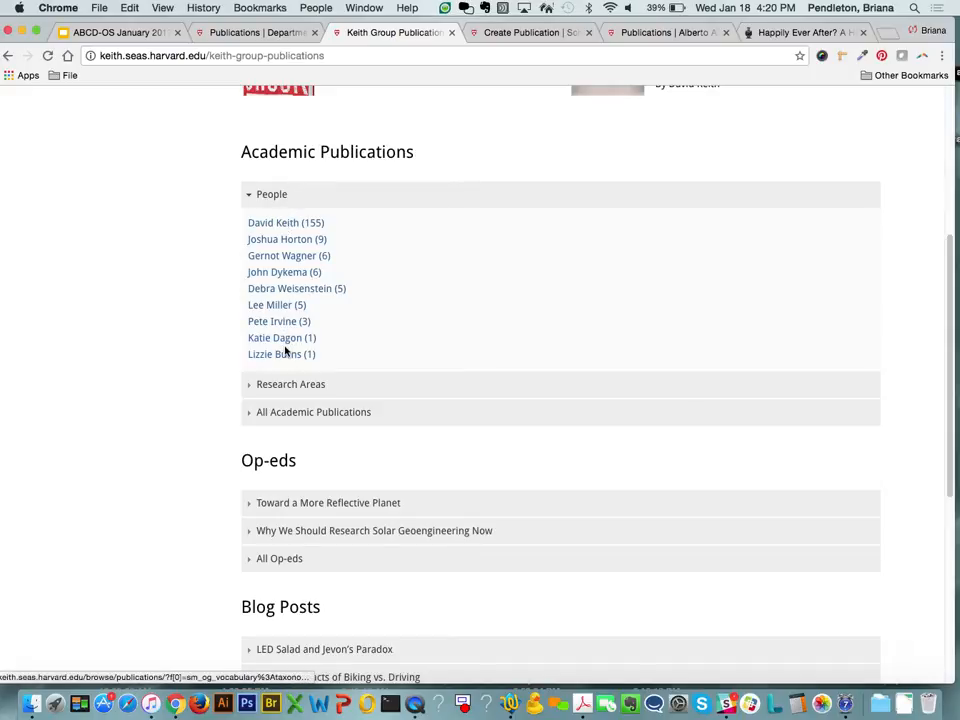
click(285, 390)
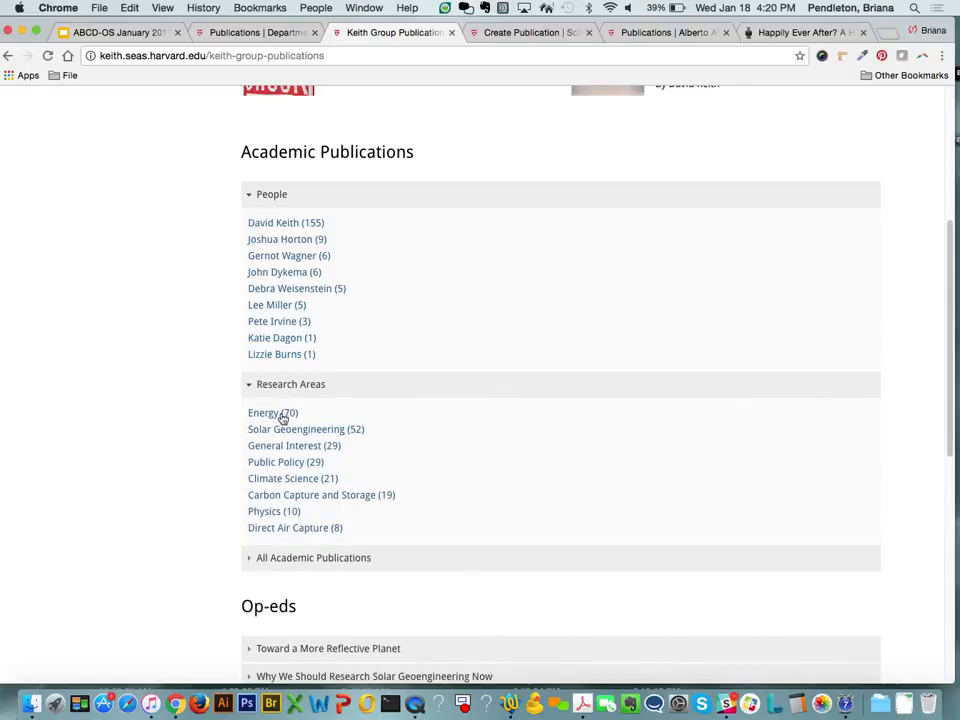
click(280, 568)
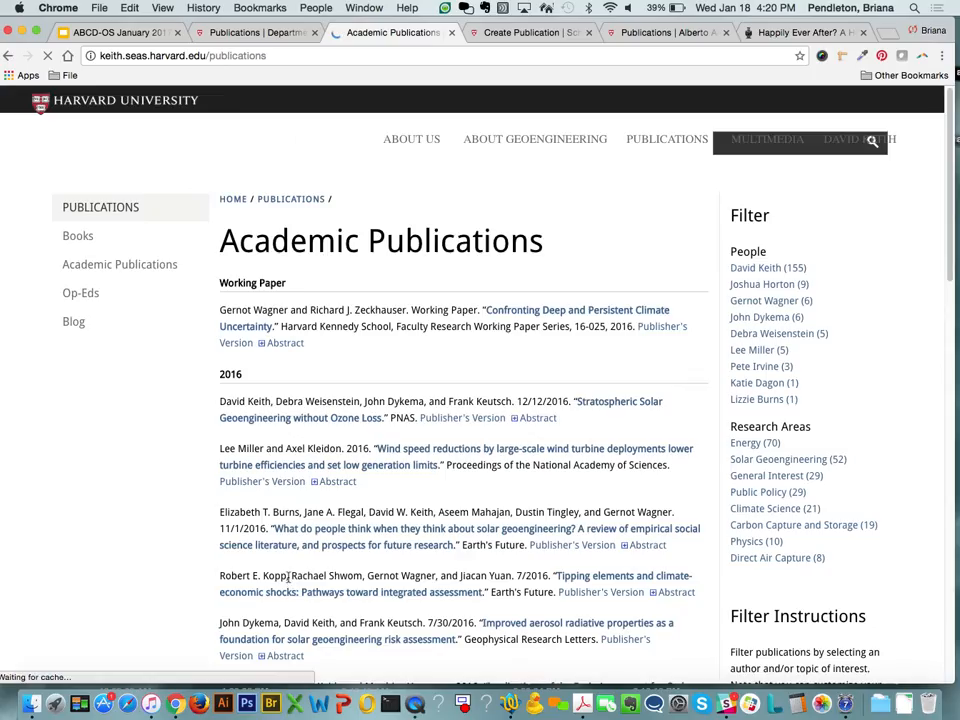
click(11, 57)
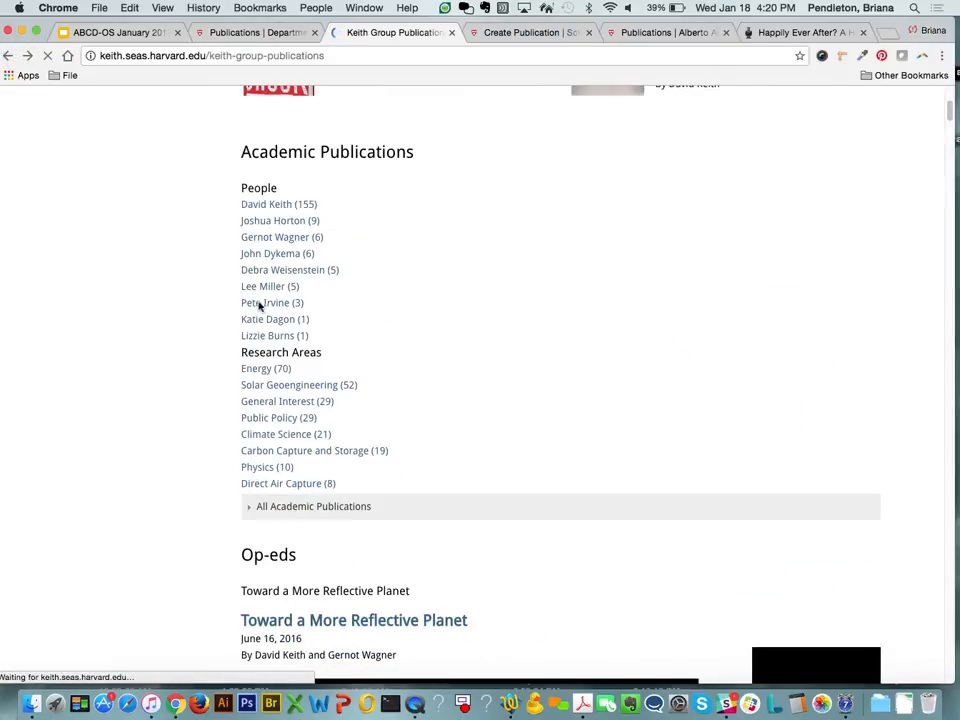
- Highlight the "/keith-group-publications" path in the page's address to point out its custom URL
scroll(202, 134, up, 1)
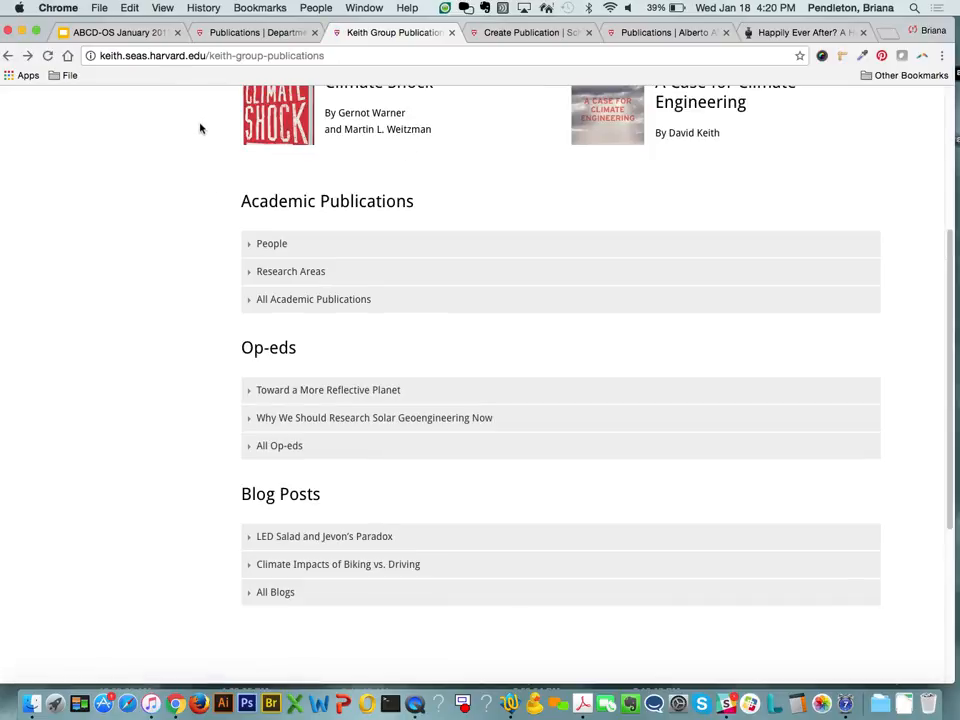
drag(202, 62, 336, 60)
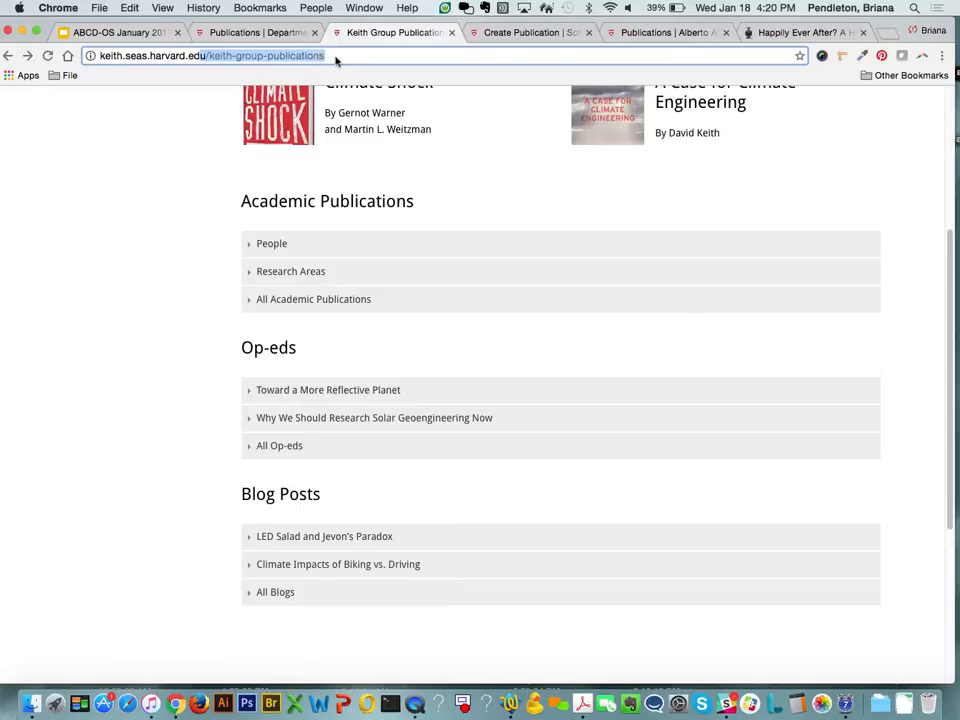
click(230, 57)
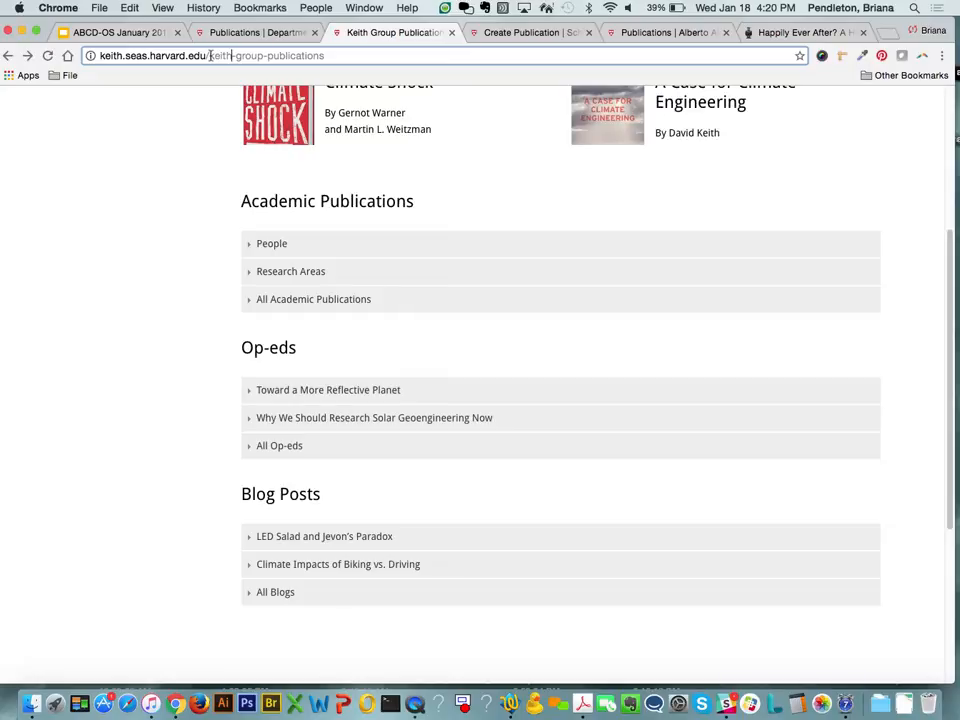
- Replace the custom path in the Keith Group address with "publications" to view the site's default publications page
drag(210, 56, 305, 70)
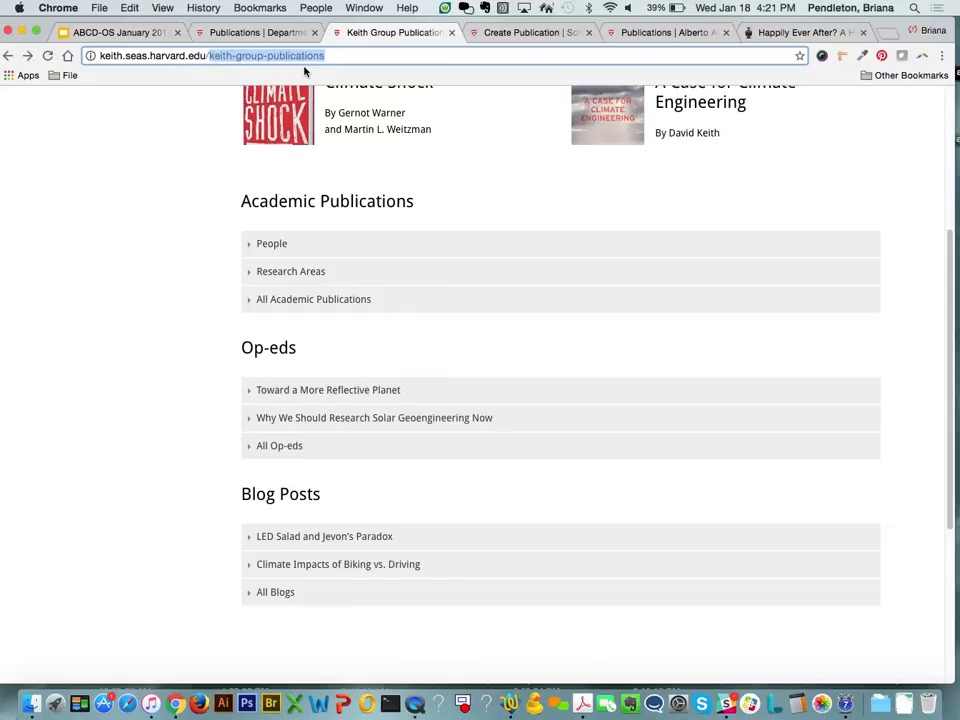
text(publication)
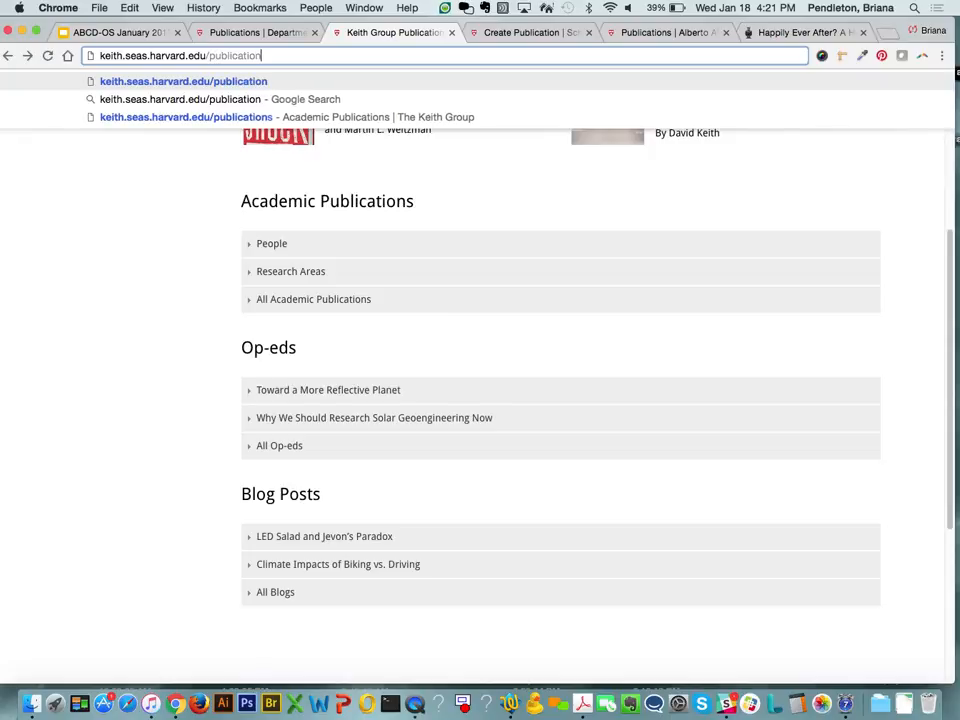
key(Return)
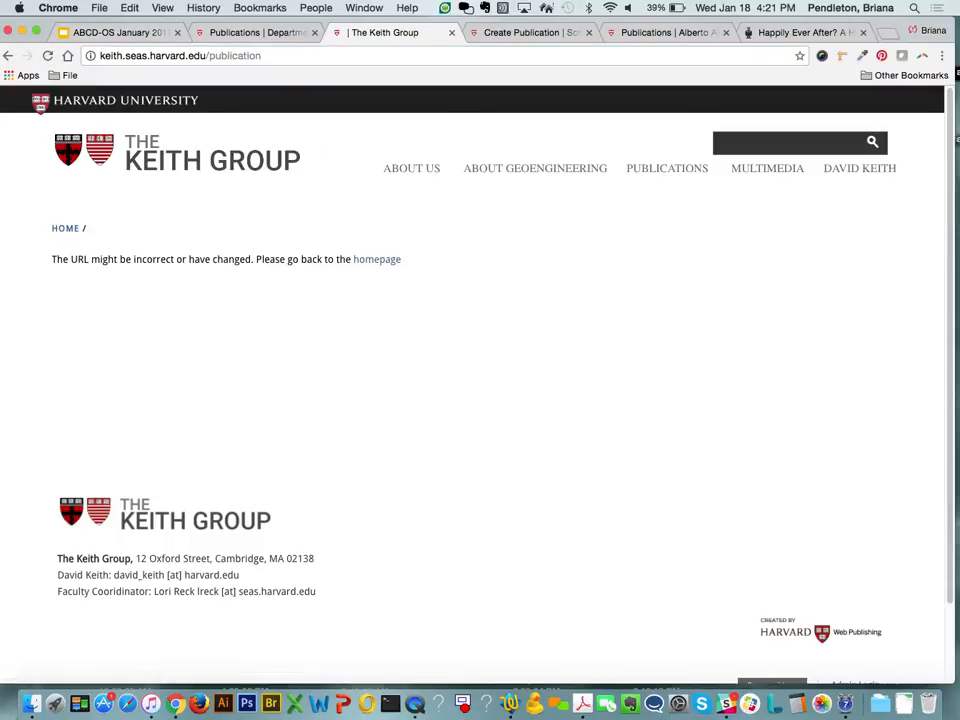
click(281, 55)
click(281, 55)
text(s)
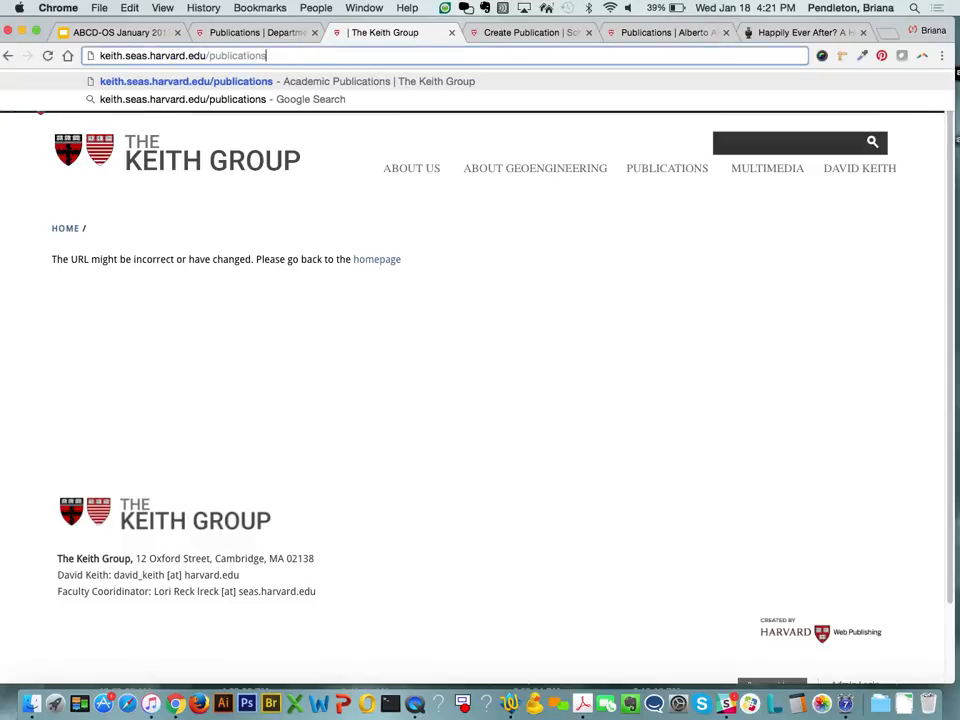
key(Return)
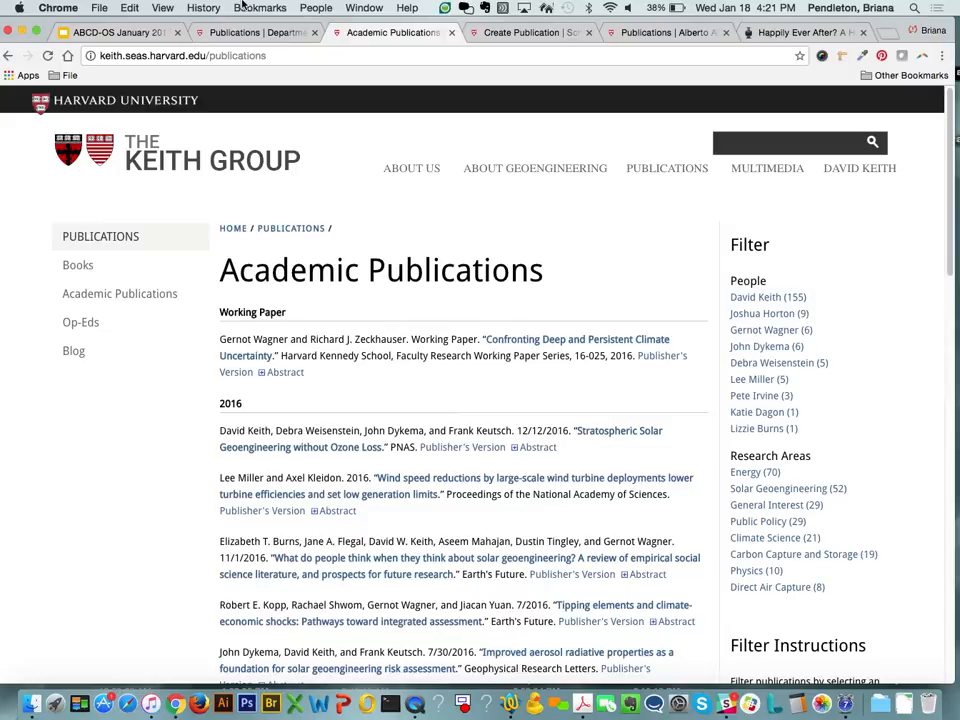
- On the Department of Archaeology site, create and save a page titled "Publications 2" under the Resources section
click(205, 28)
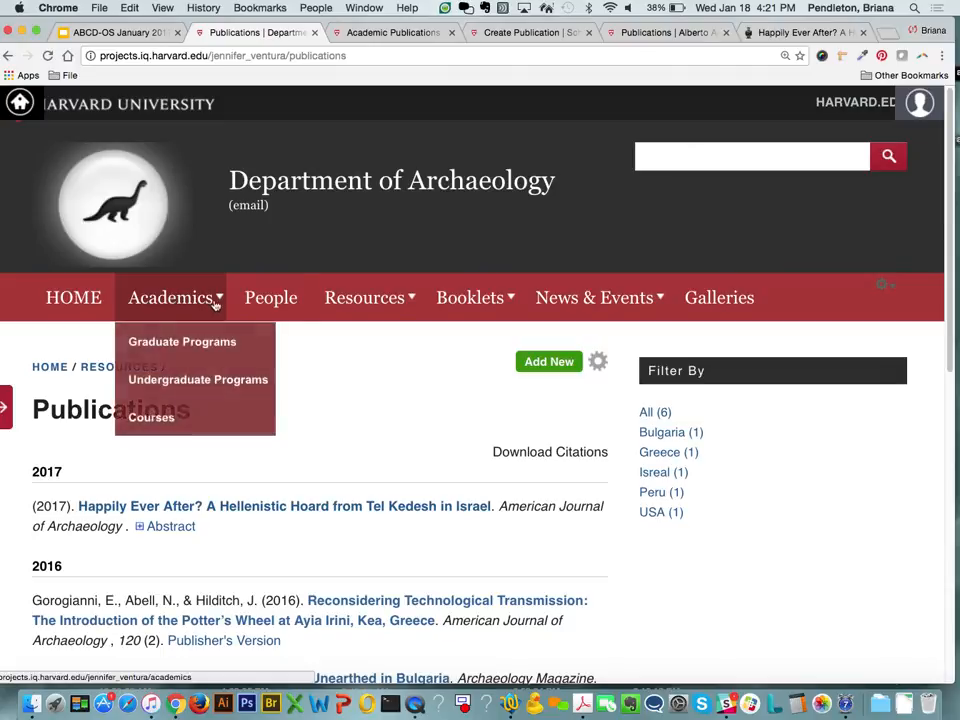
mouse_move(365, 309)
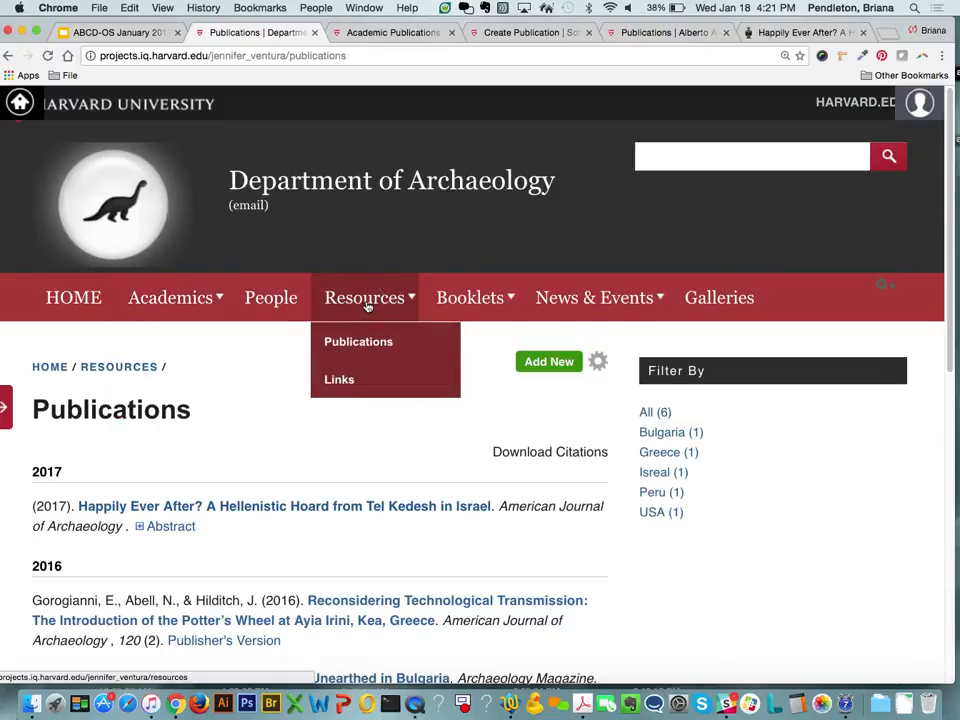
click(367, 305)
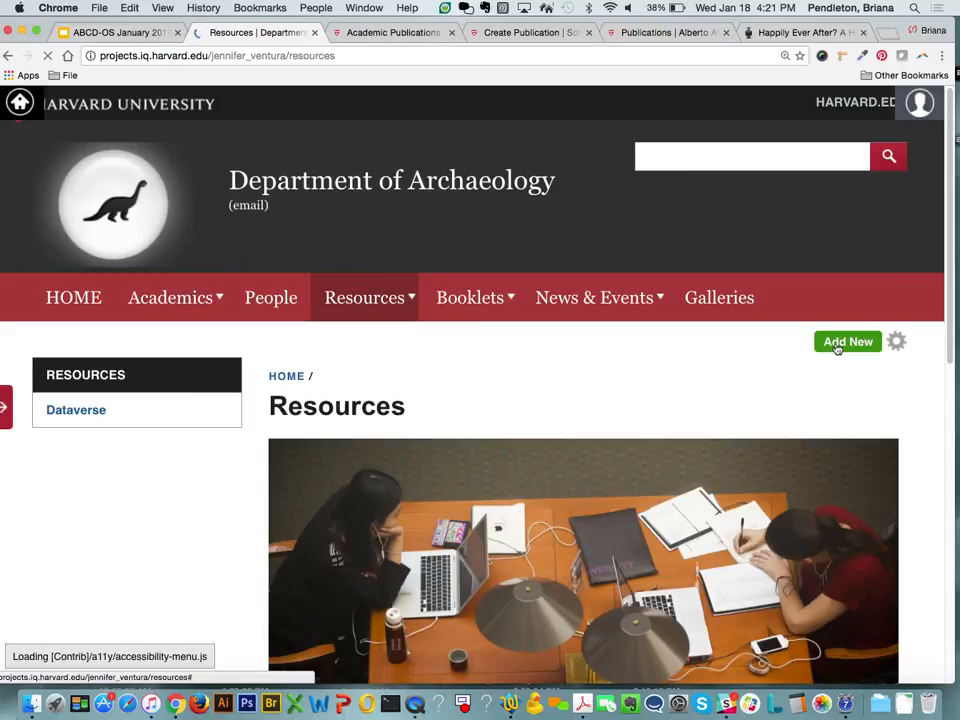
click(836, 343)
click(758, 366)
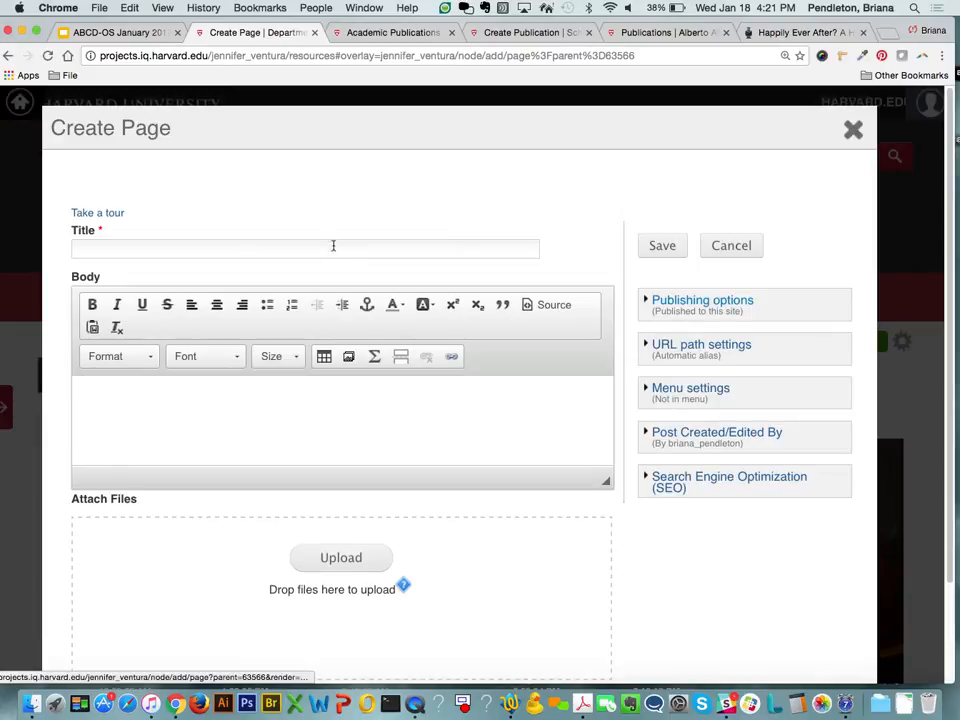
click(333, 250)
text(Publ)
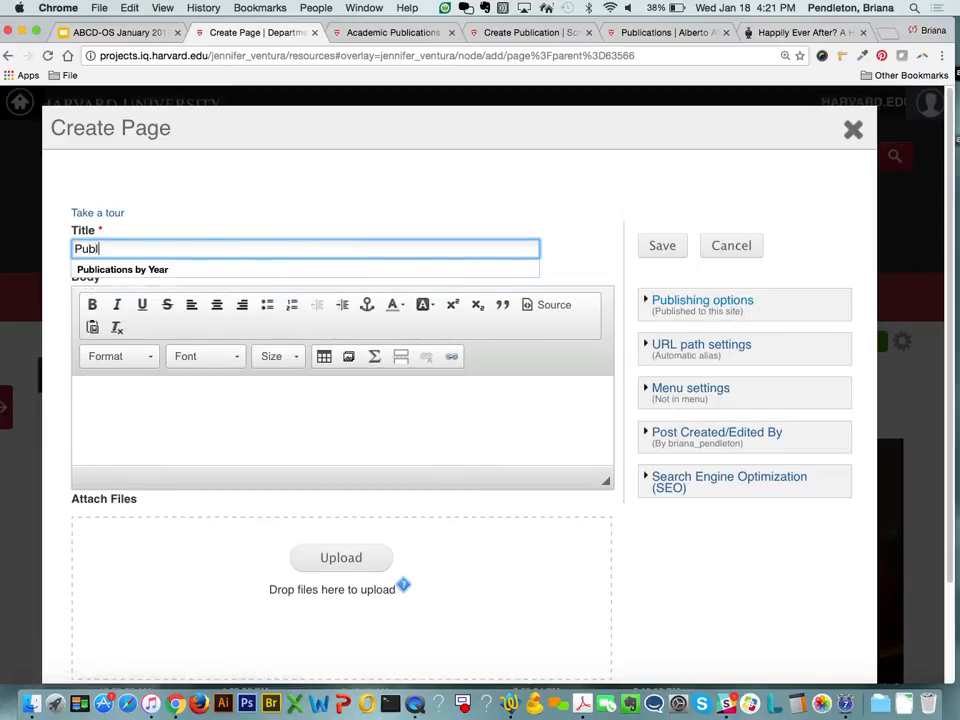
text(ication 2)
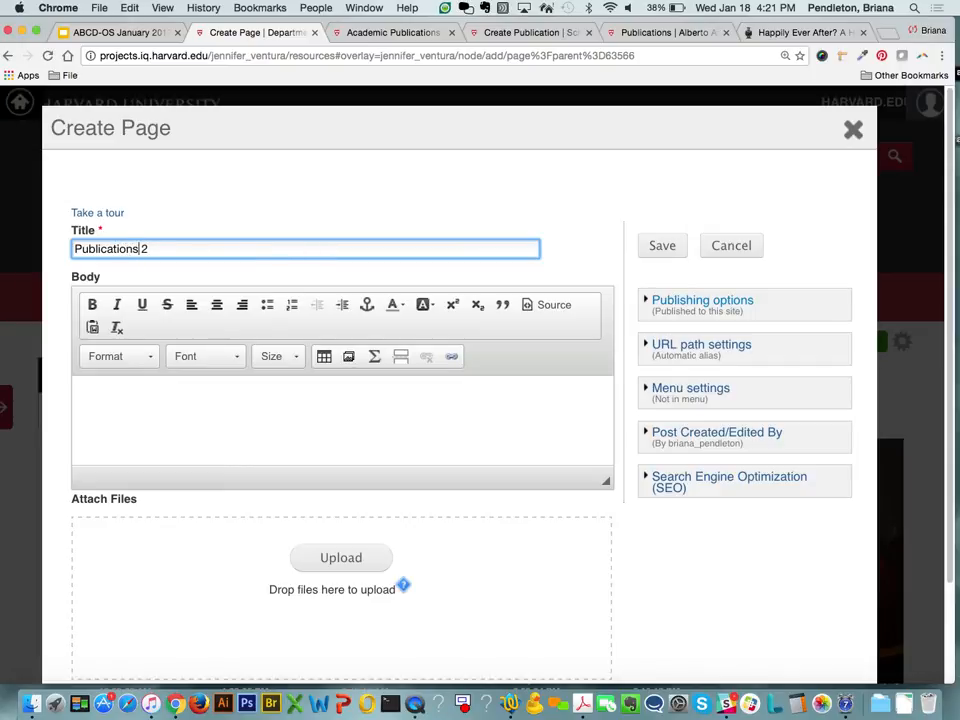
click(653, 252)
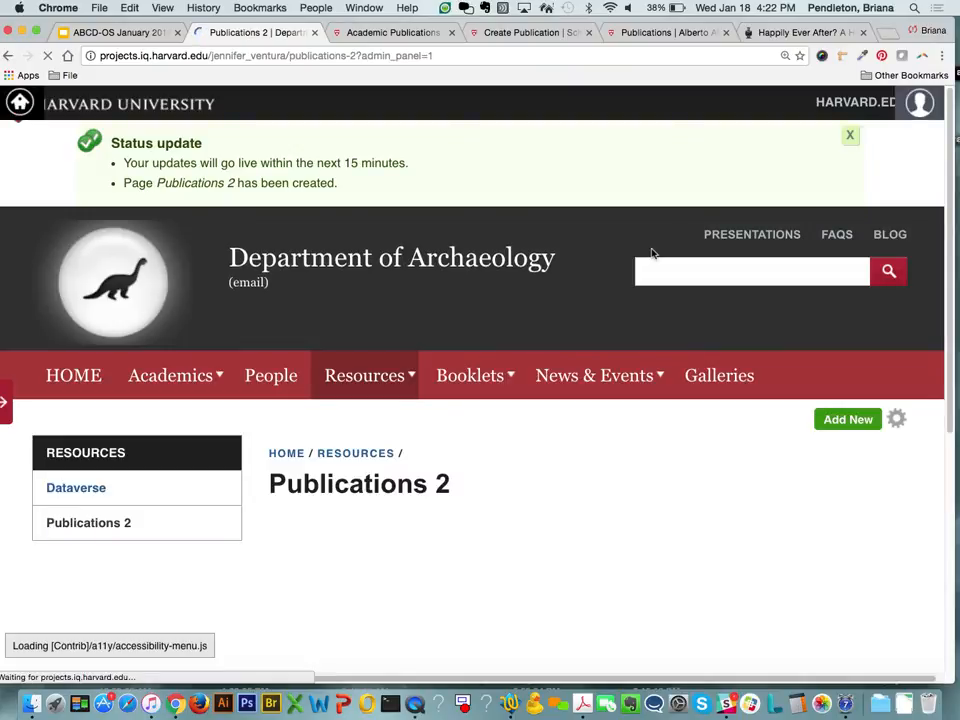
- Open the page-specific layout settings for the Publications 2 page rather than the section layout
scroll(666, 474, down, 3)
scroll(666, 474, down, 1)
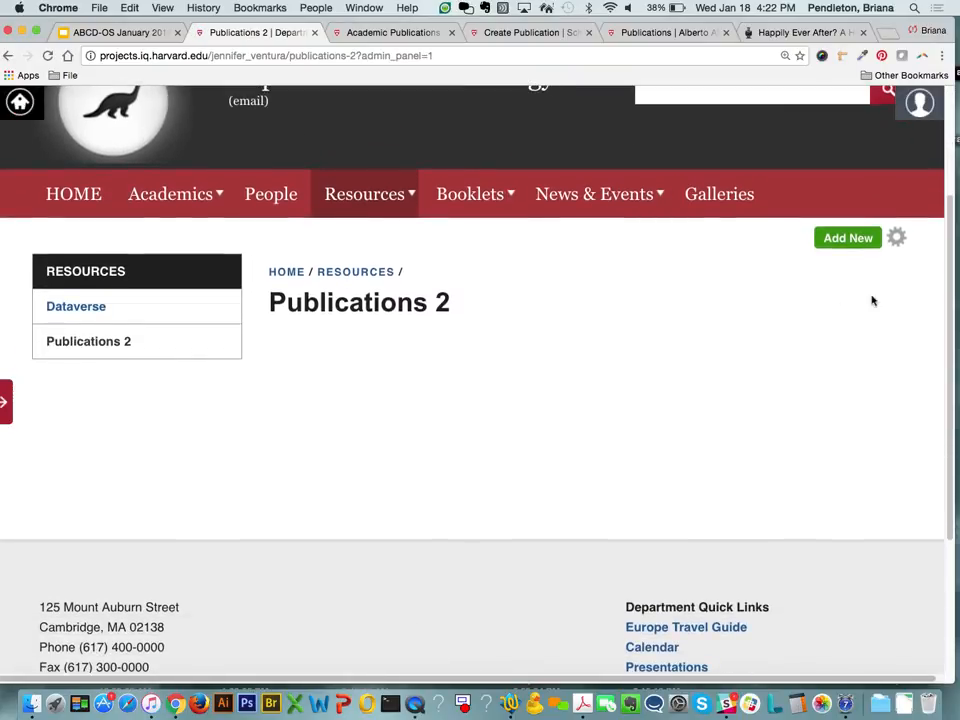
click(897, 240)
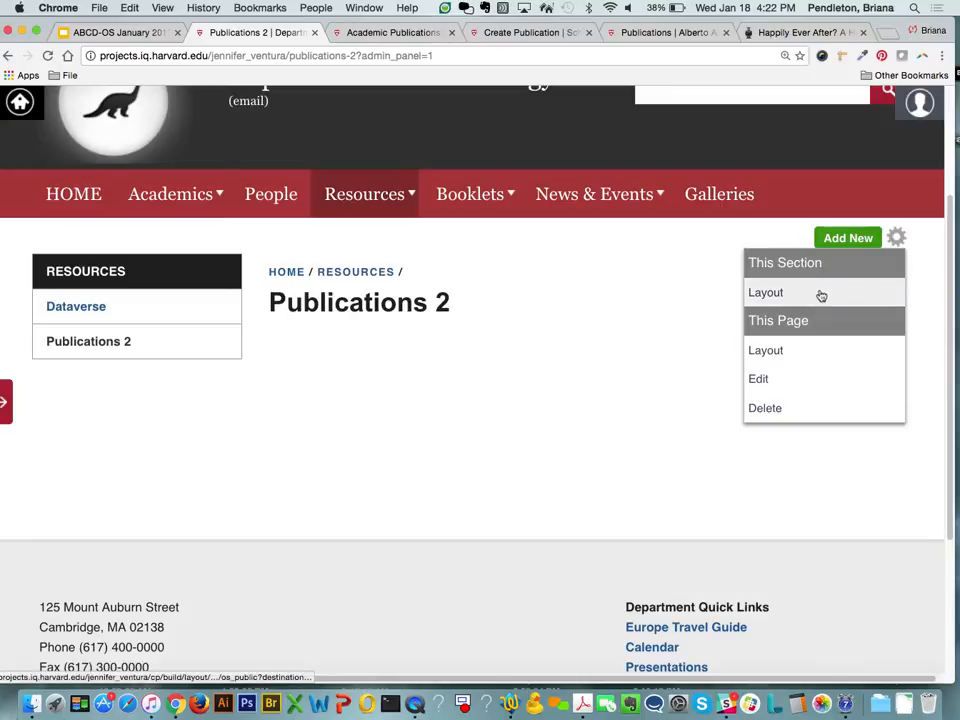
click(776, 354)
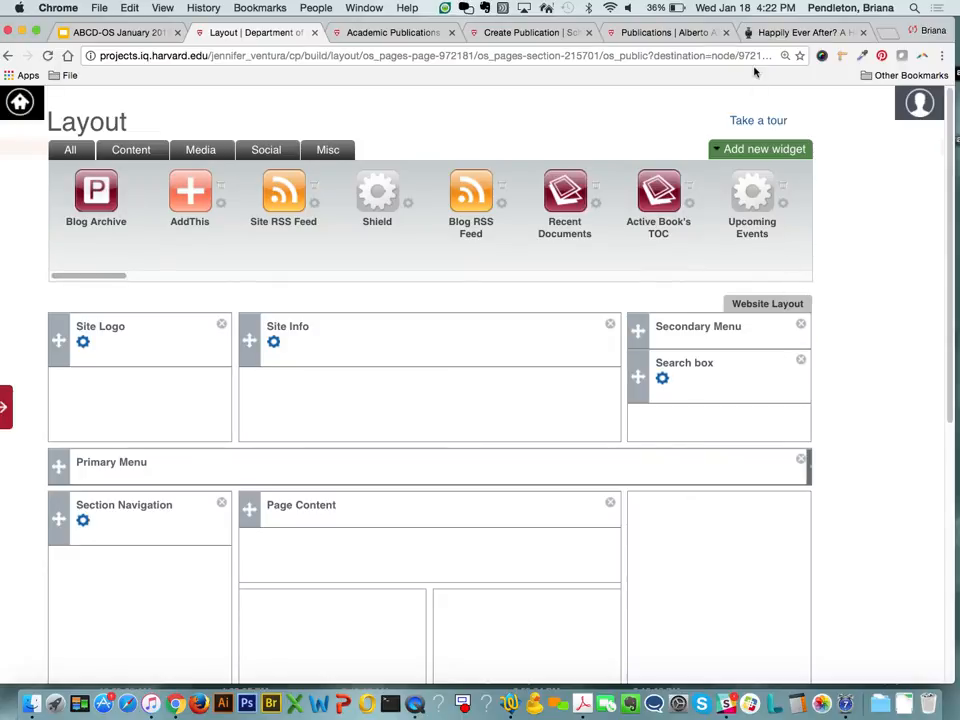
- Open docs.openscholar.harvard.edu in a new browser tab and search the documentation for "tabs"
click(884, 34)
text(docs)
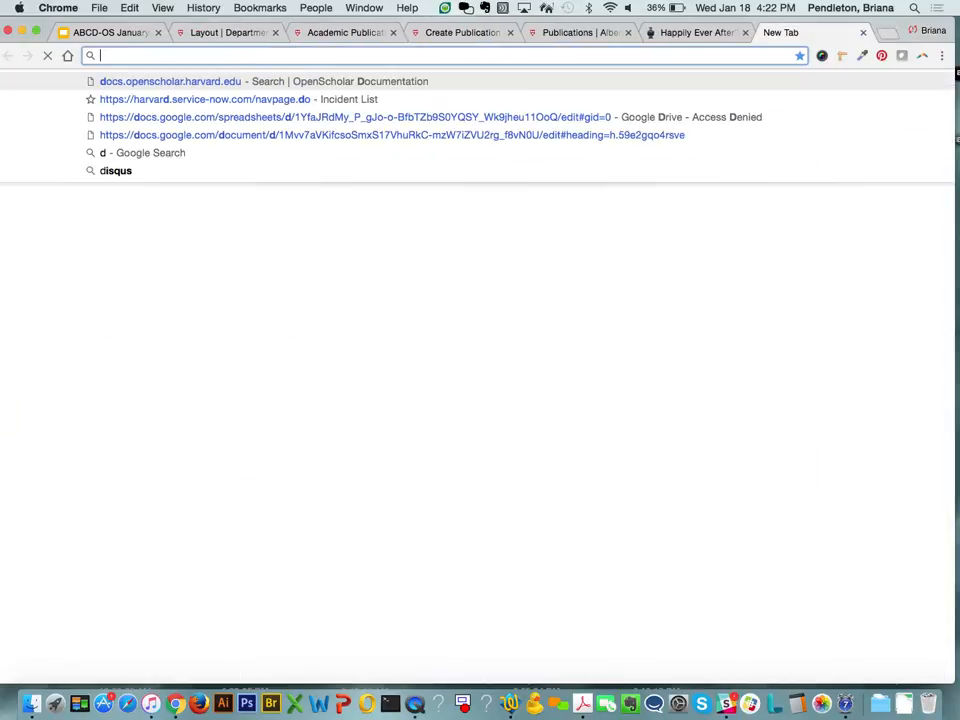
key(Return)
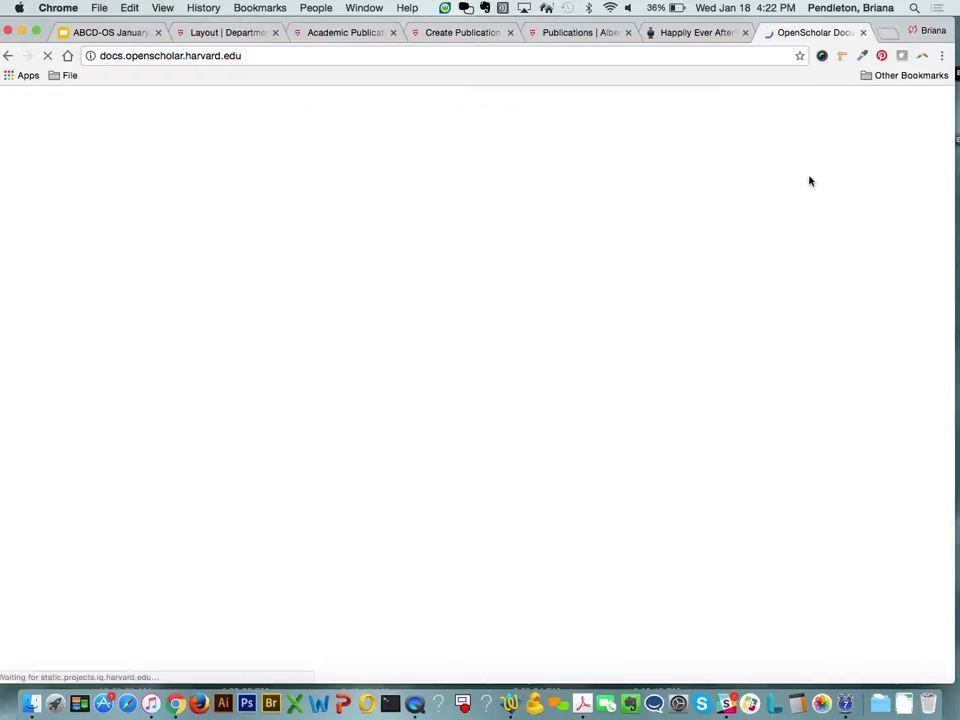
click(705, 176)
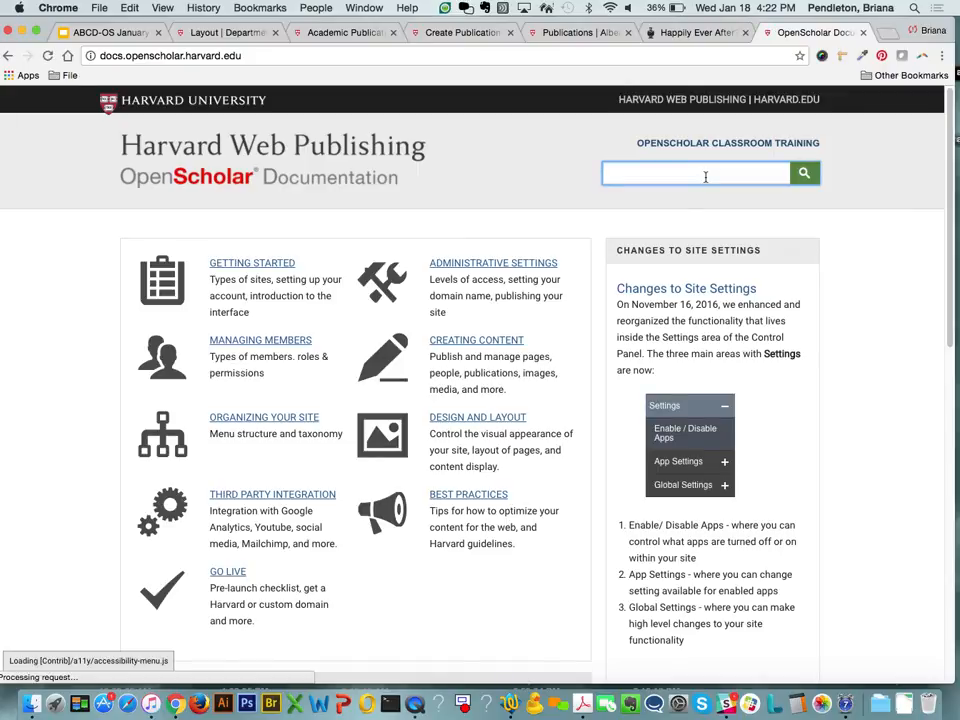
text(tabs)
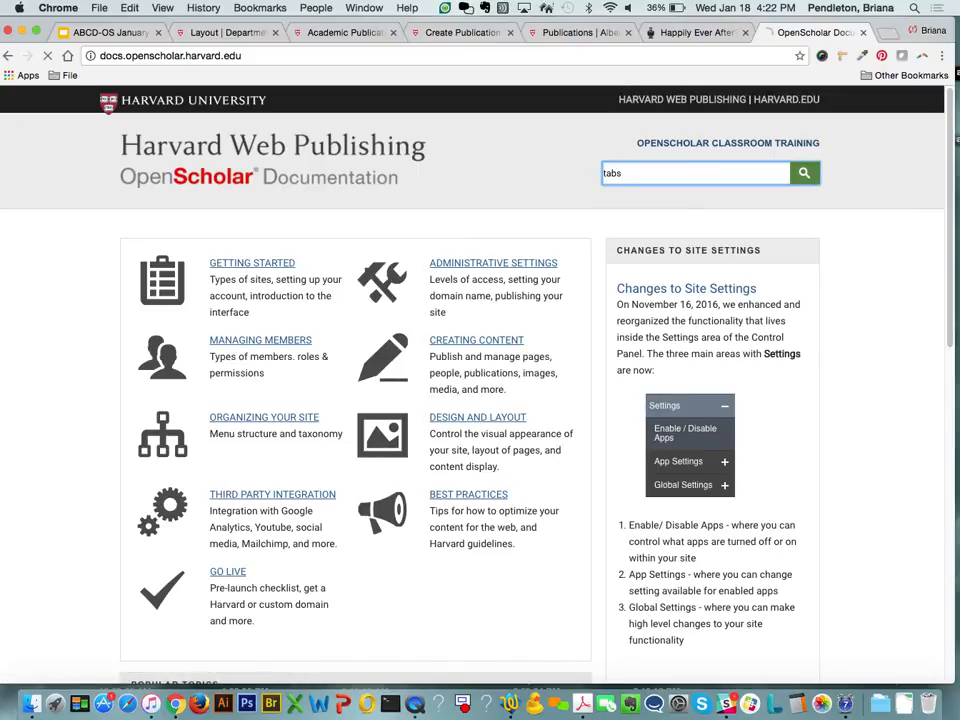
key(Return)
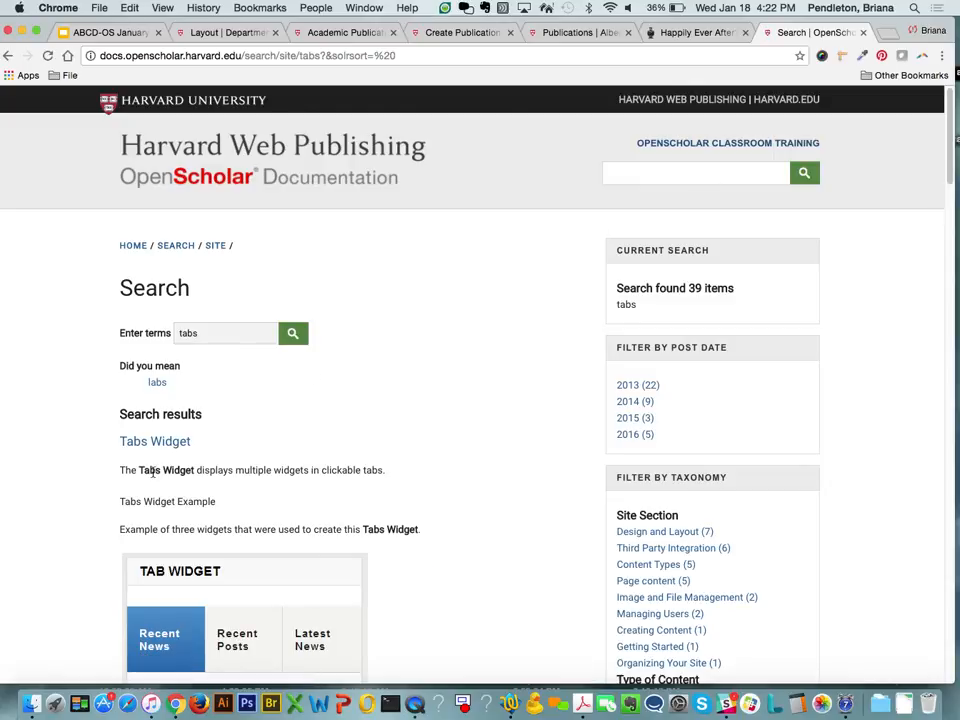
- Review the Tabs Widget search result, open its documentation page, and examine the example of three widgets
scroll(152, 474, down, 5)
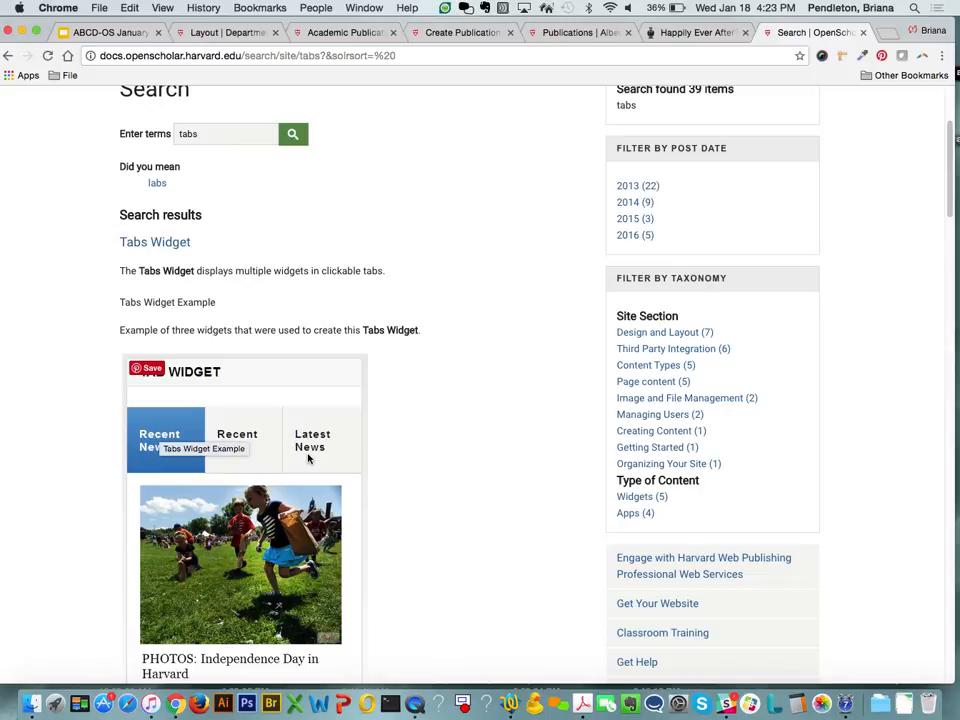
scroll(293, 313, up, 1)
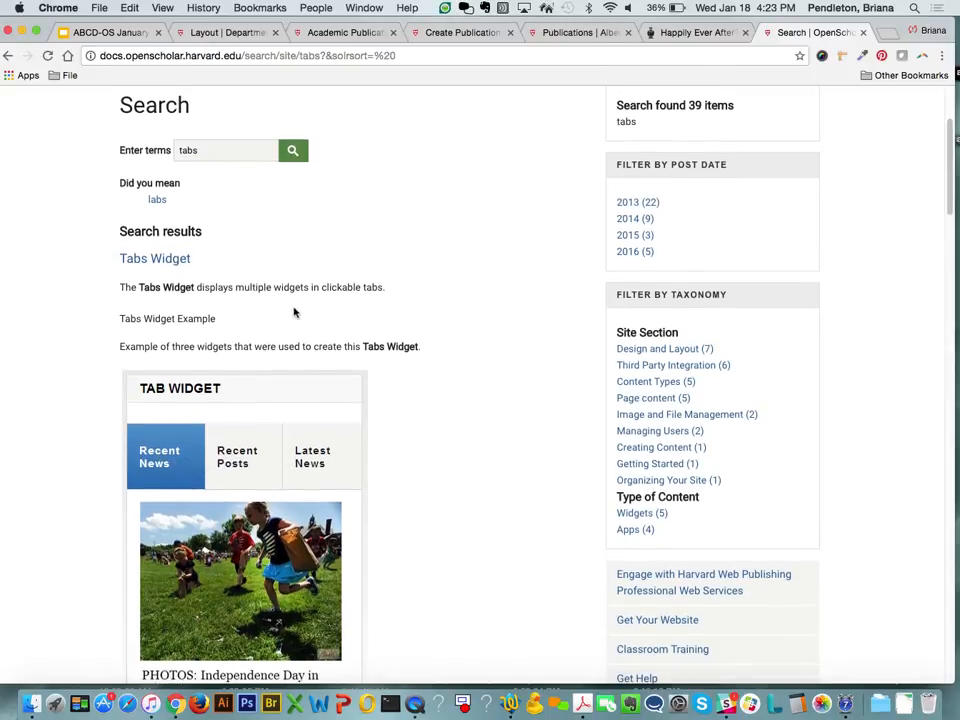
scroll(293, 313, up, 2)
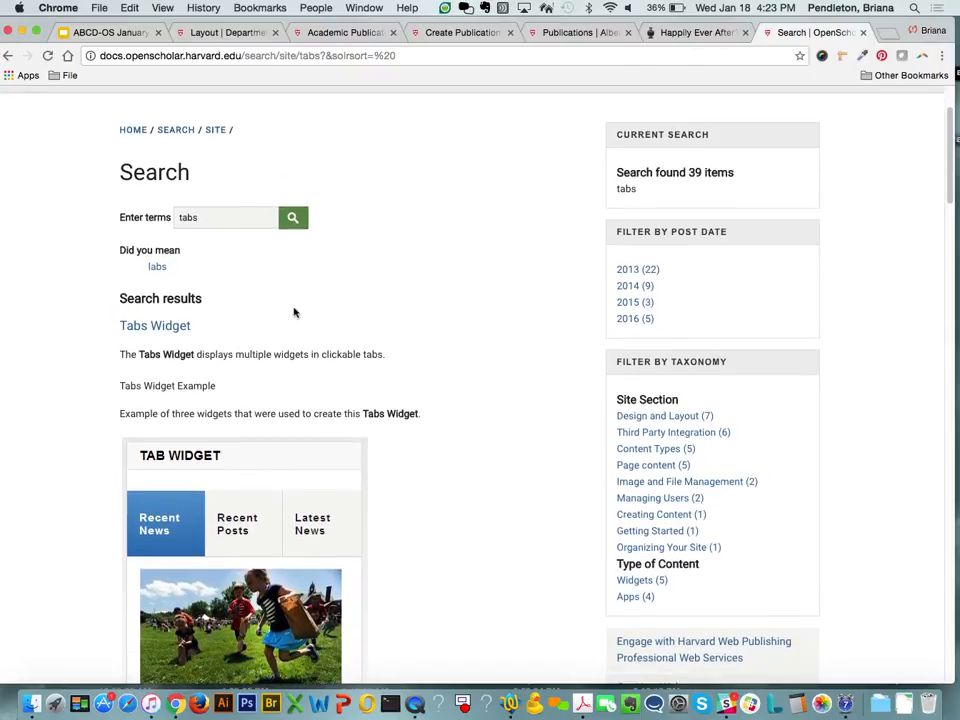
scroll(293, 313, up, 1)
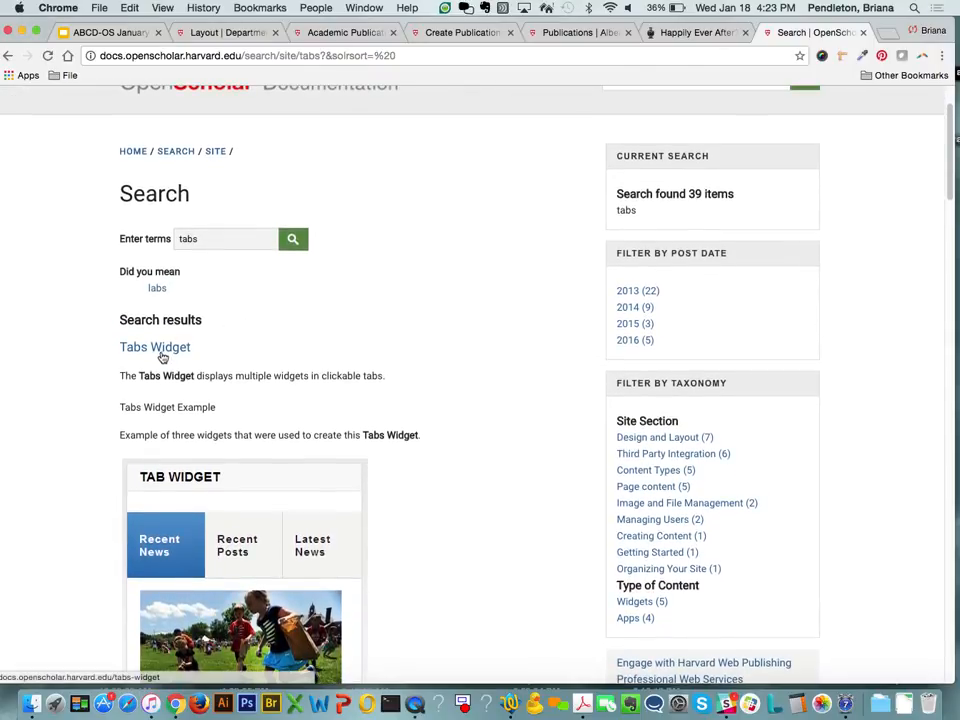
click(160, 350)
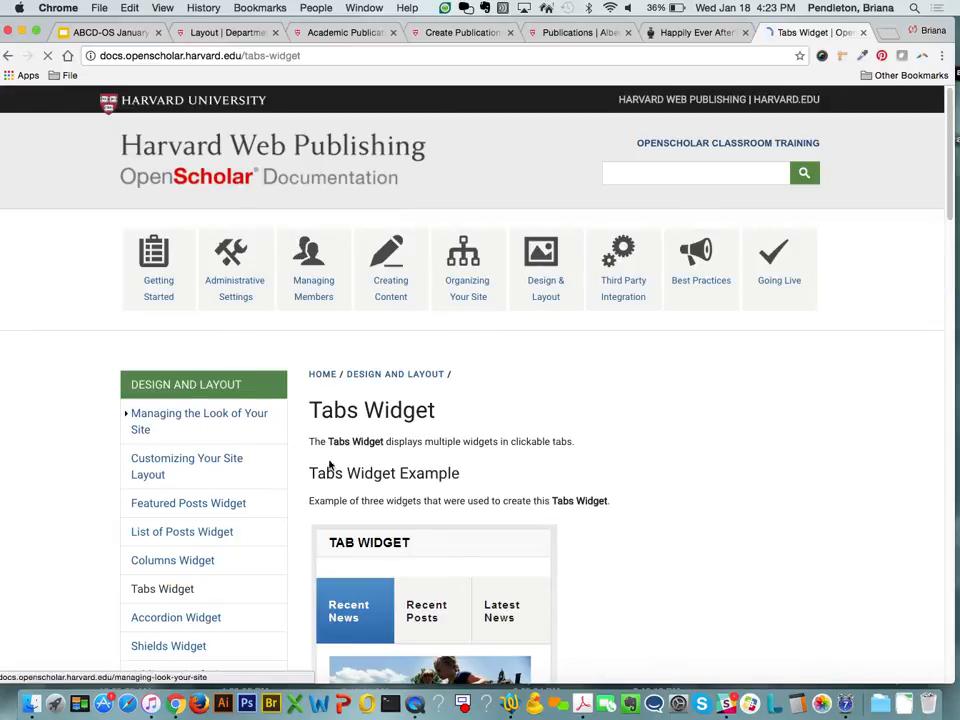
scroll(370, 500, down, 5)
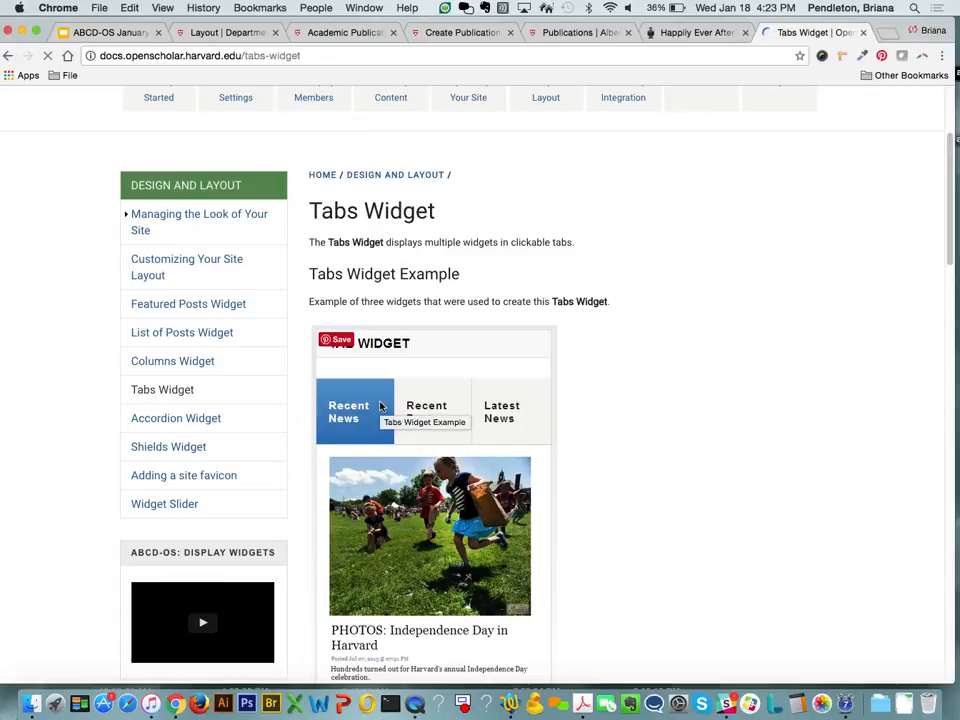
- Back in the Publications 2 layout, start a new List of Posts widget with description "All Publications" and title "All"
click(212, 40)
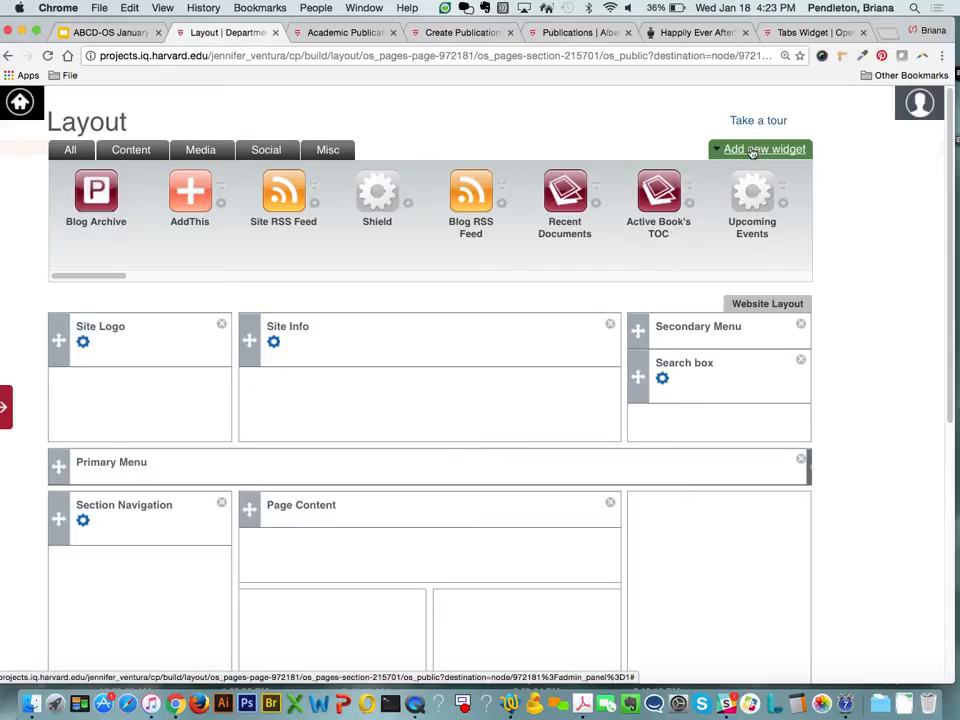
click(752, 150)
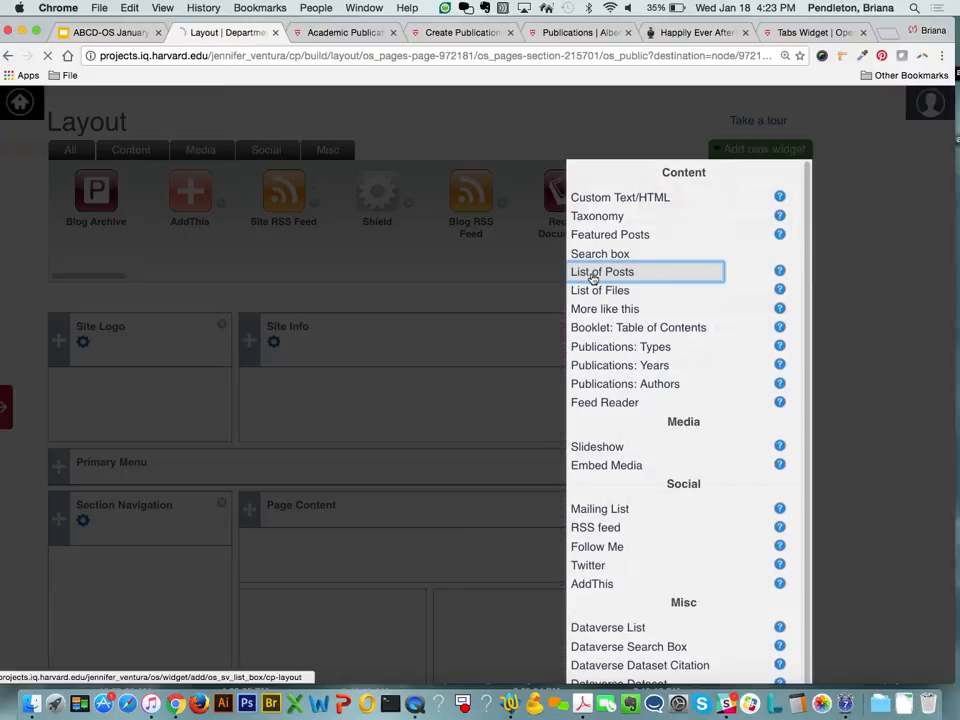
click(593, 279)
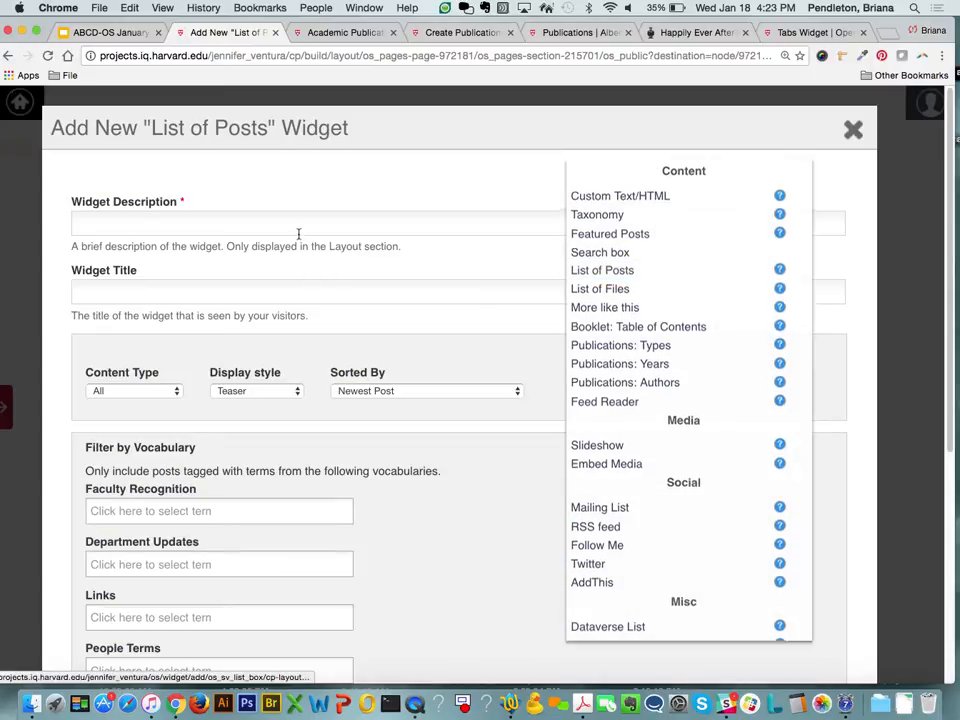
click(298, 223)
text(All )
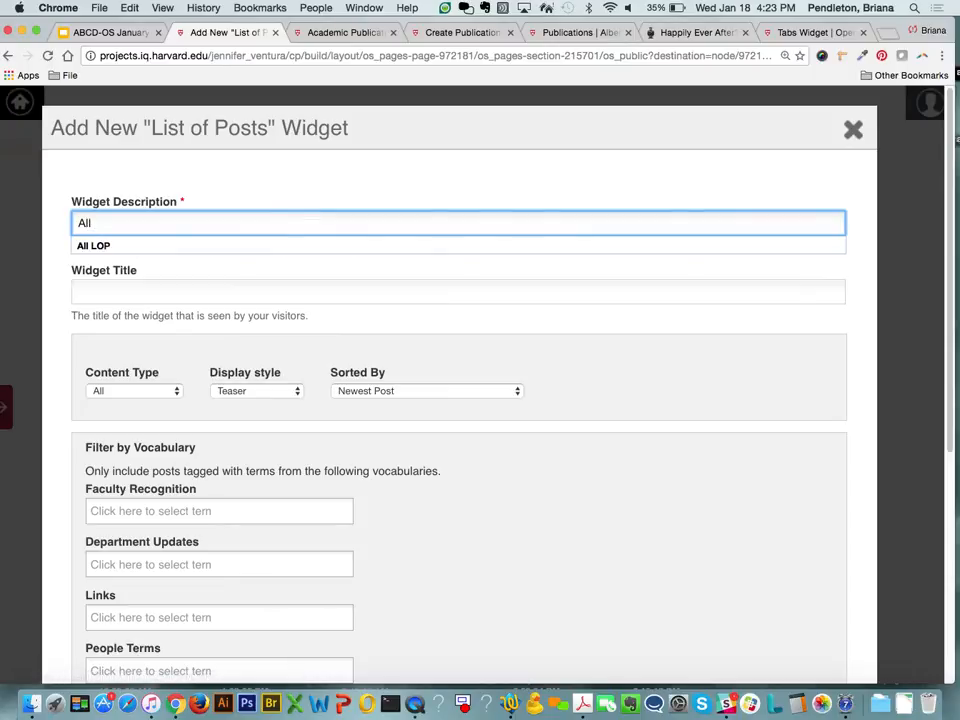
text(Publications)
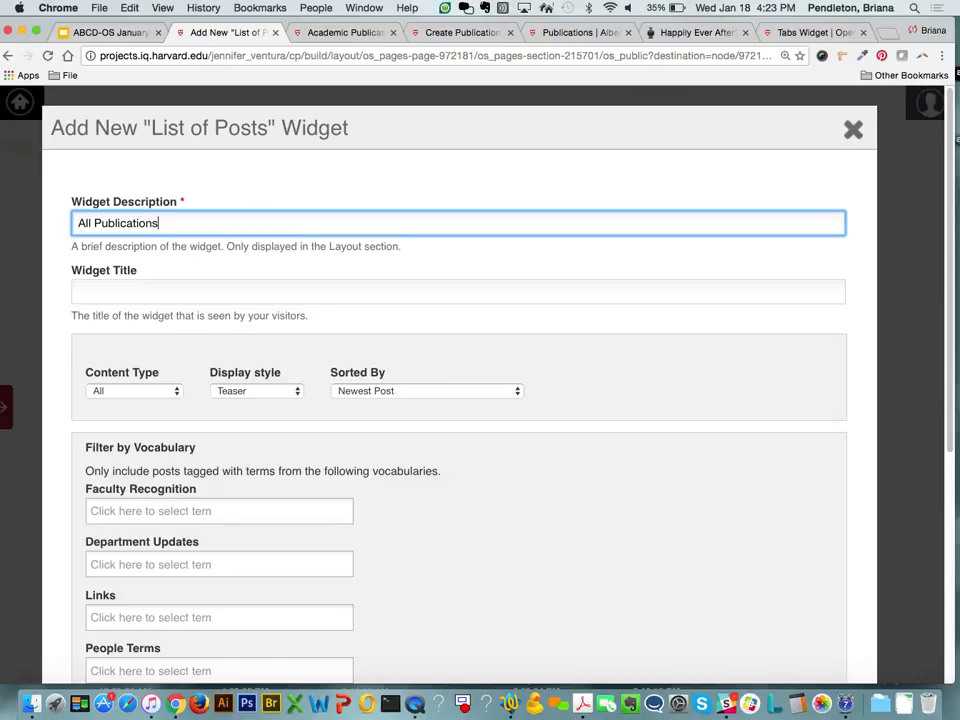
click(279, 297)
text(All)
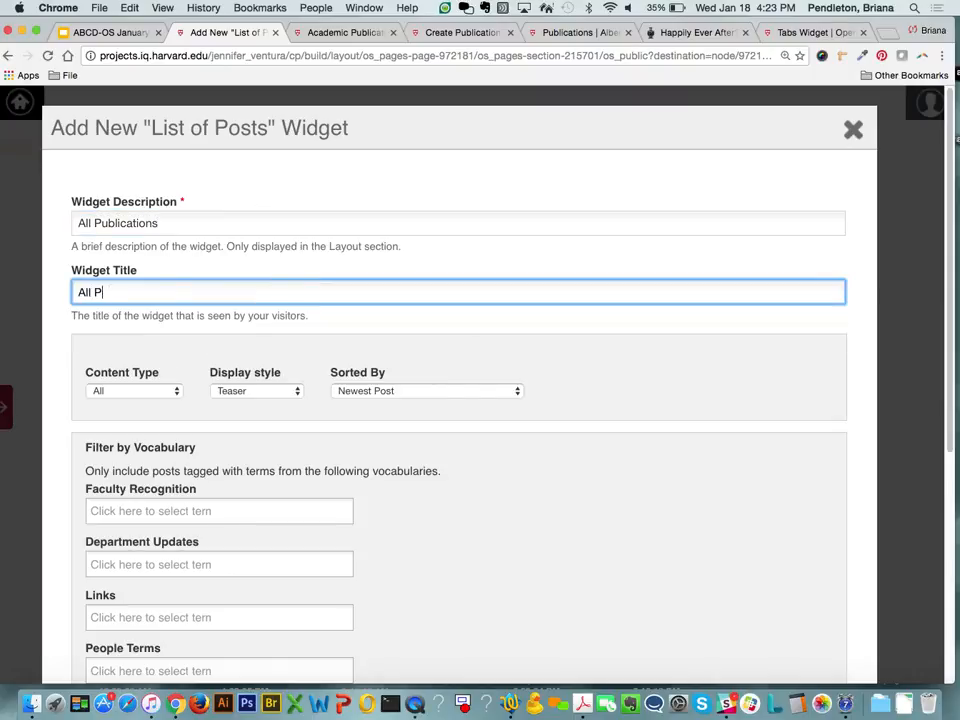
- Set the All Publications widget's content type to Publication and its display style to Title
click(176, 391)
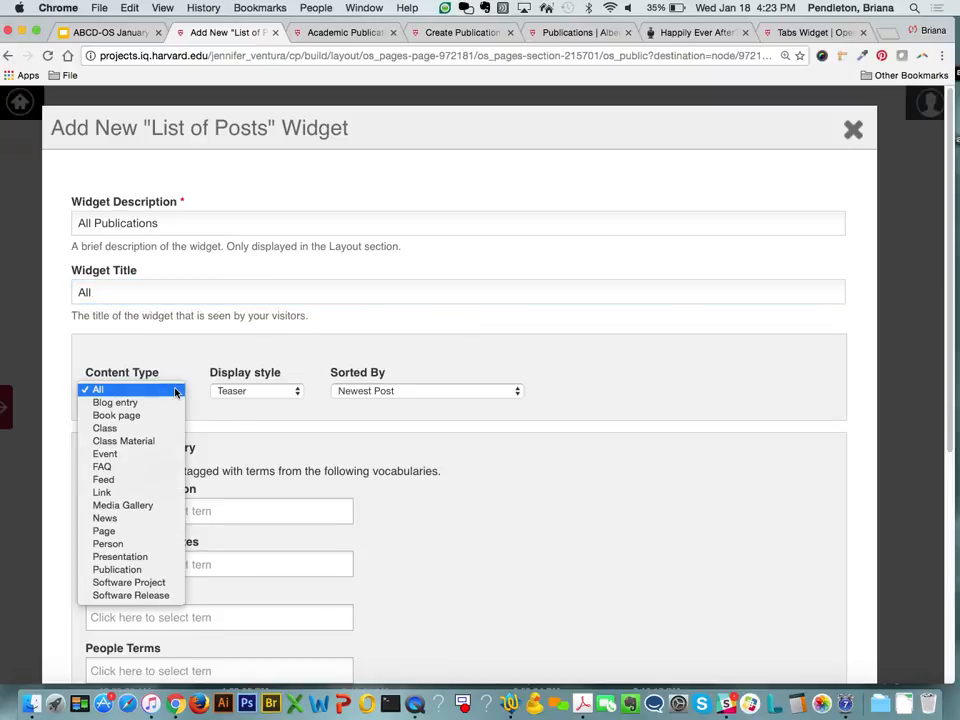
click(146, 569)
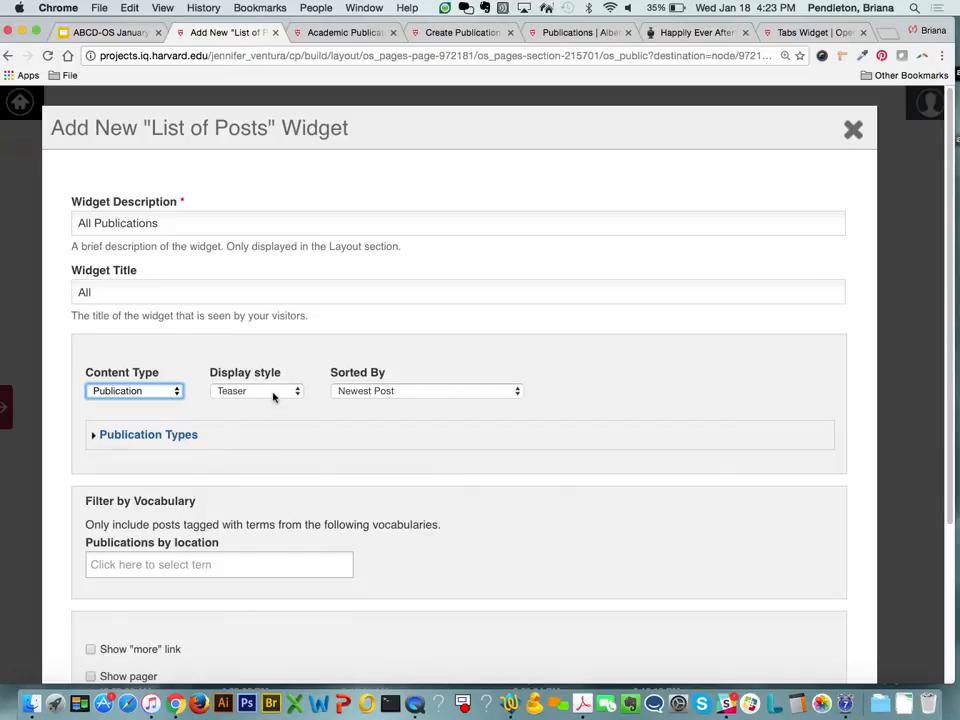
click(273, 396)
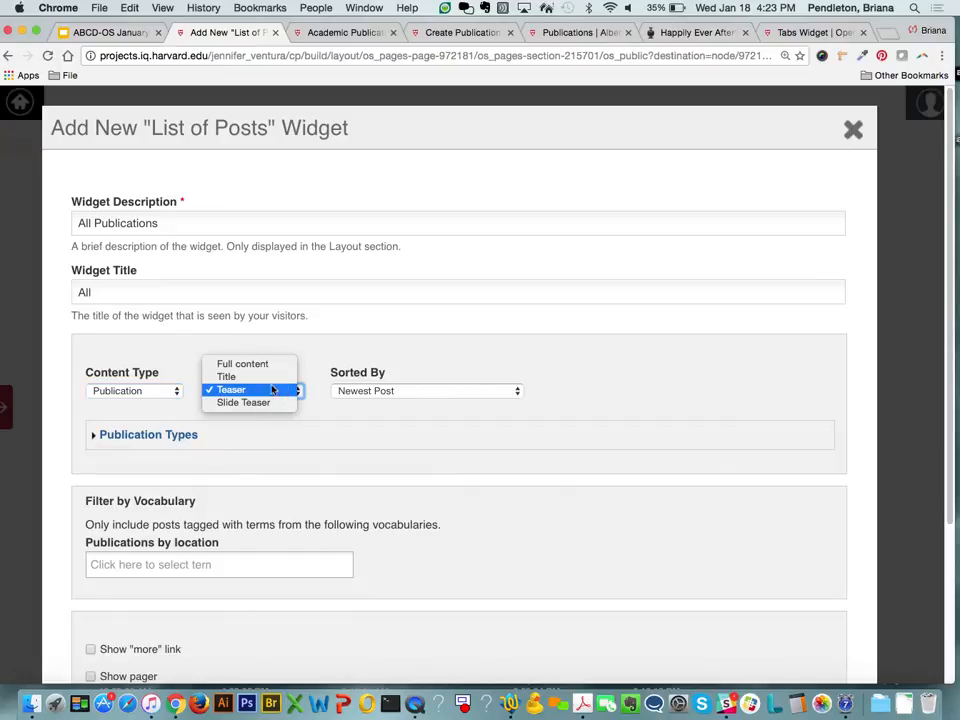
click(269, 378)
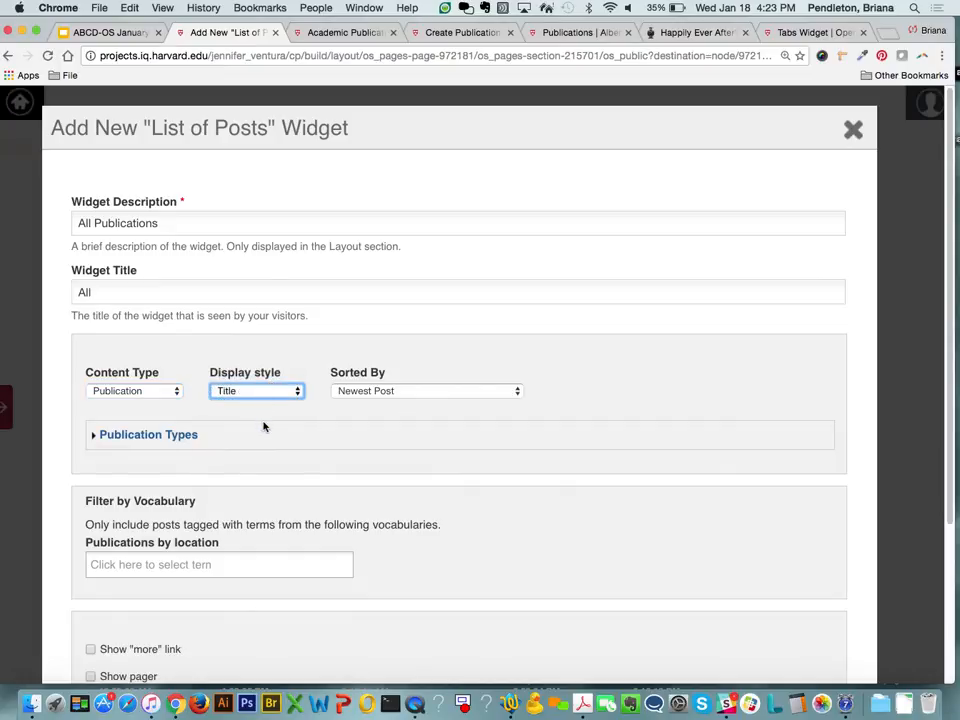
- Filter the All Publications widget by the Publications by location term "All" and save it
scroll(264, 427, down, 1)
scroll(249, 465, down, 4)
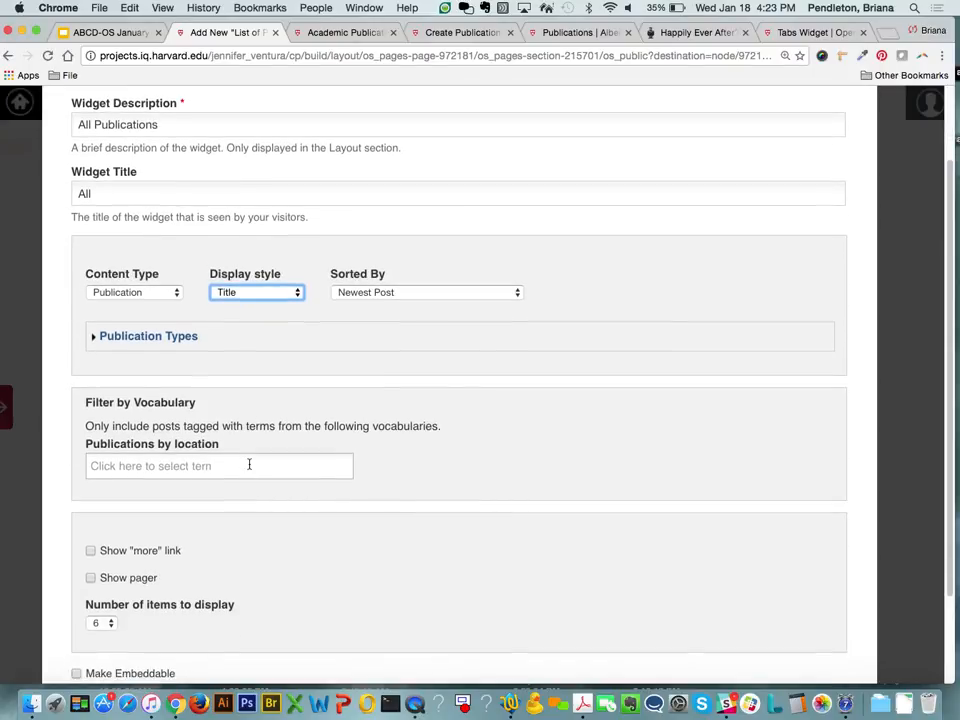
click(145, 465)
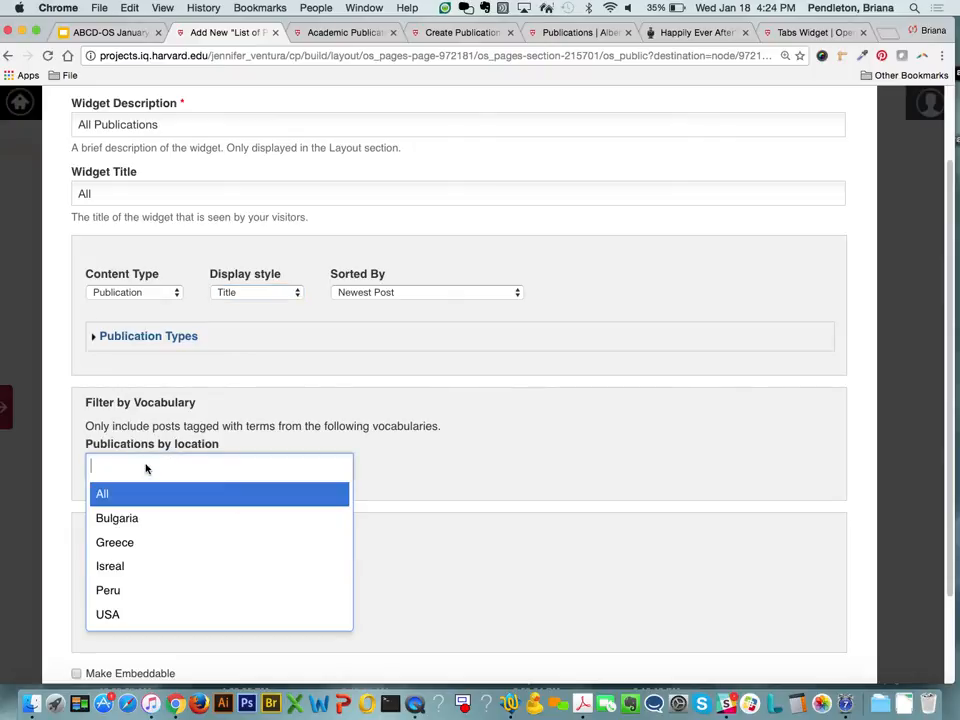
click(127, 505)
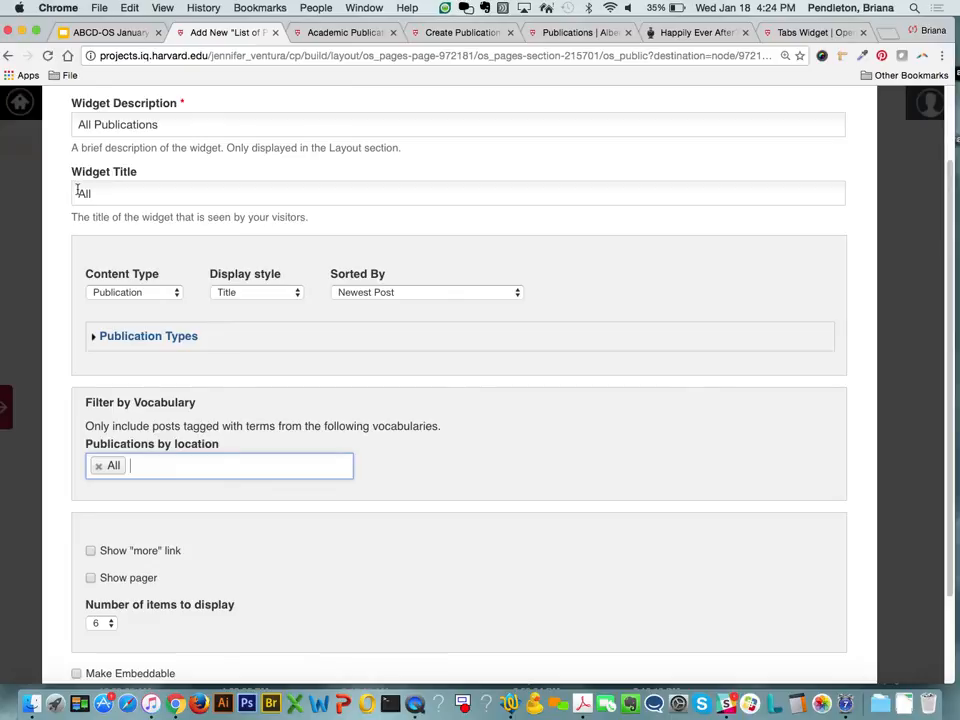
scroll(107, 470, down, 3)
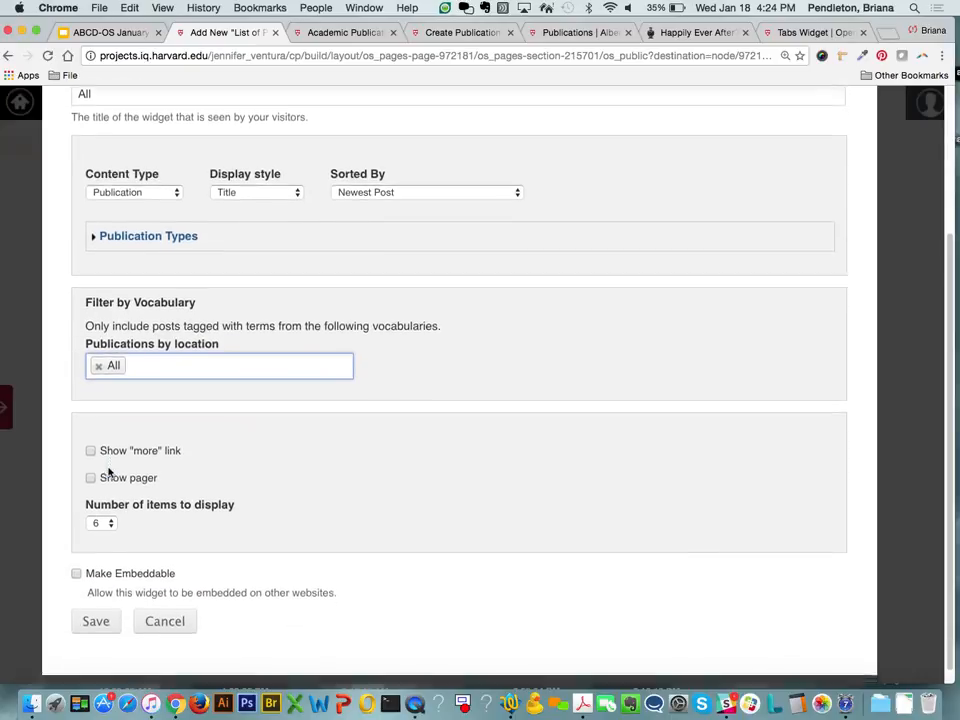
click(106, 607)
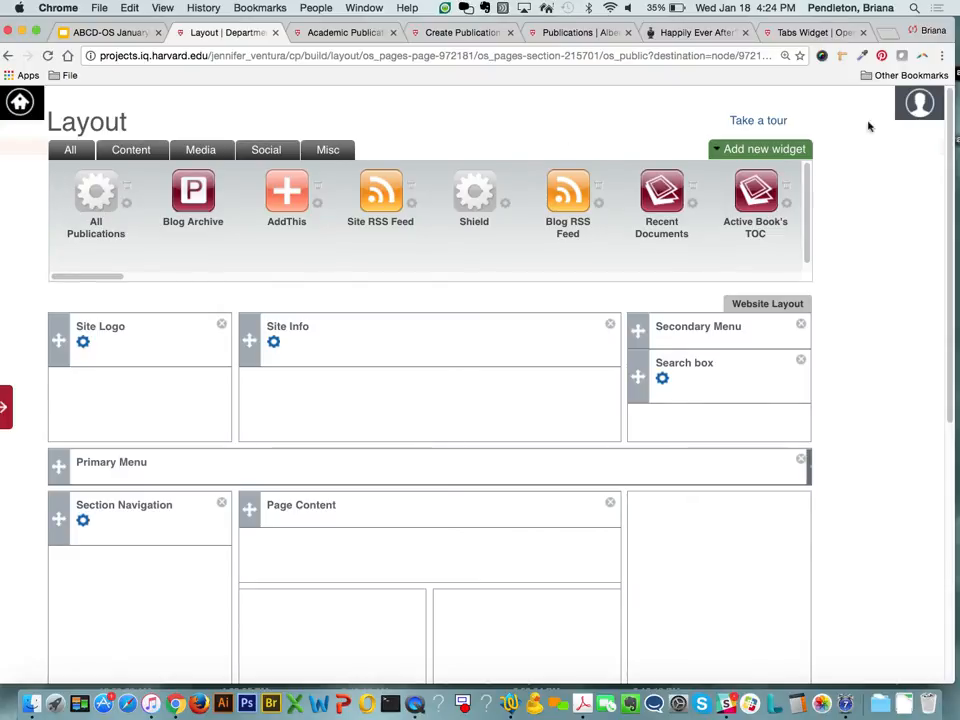
- Start another List of Posts widget with description "Peru Pubs" and title "Peru"
click(796, 152)
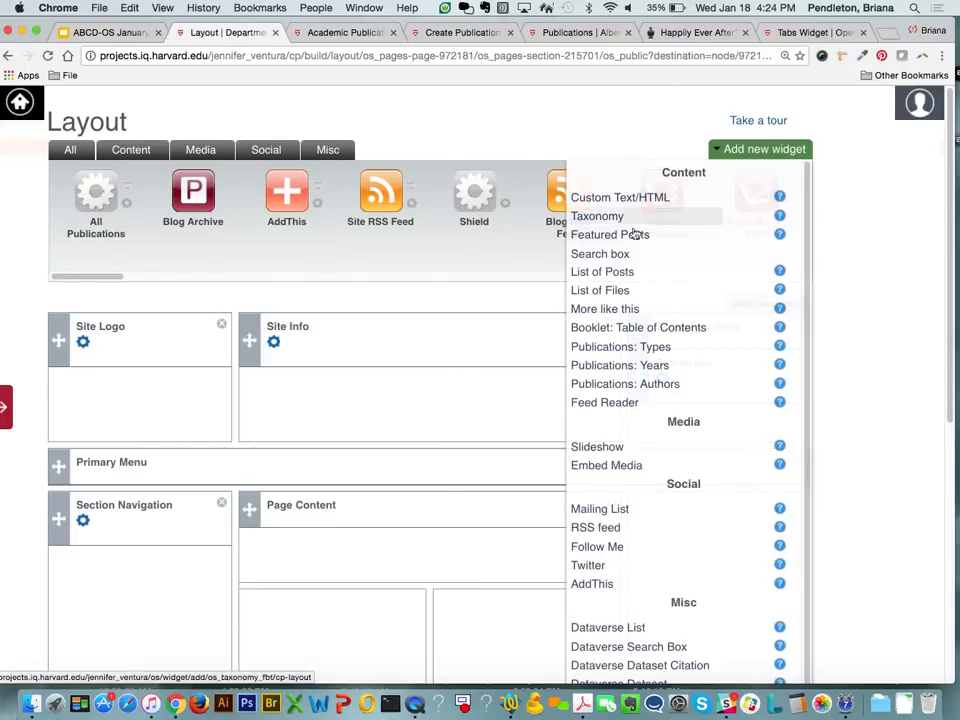
click(620, 274)
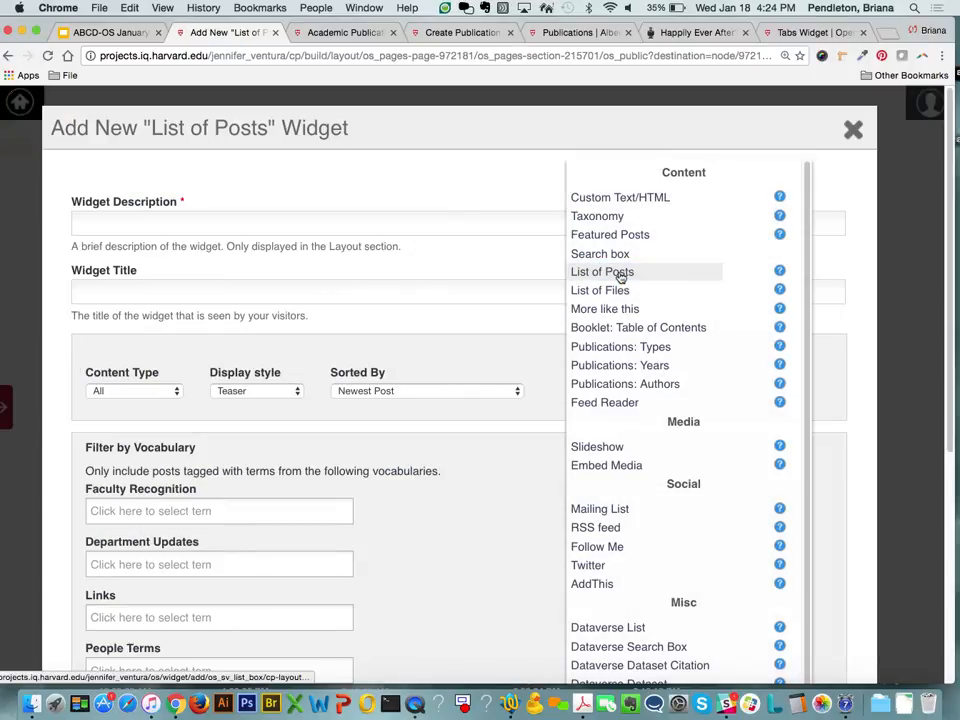
click(369, 222)
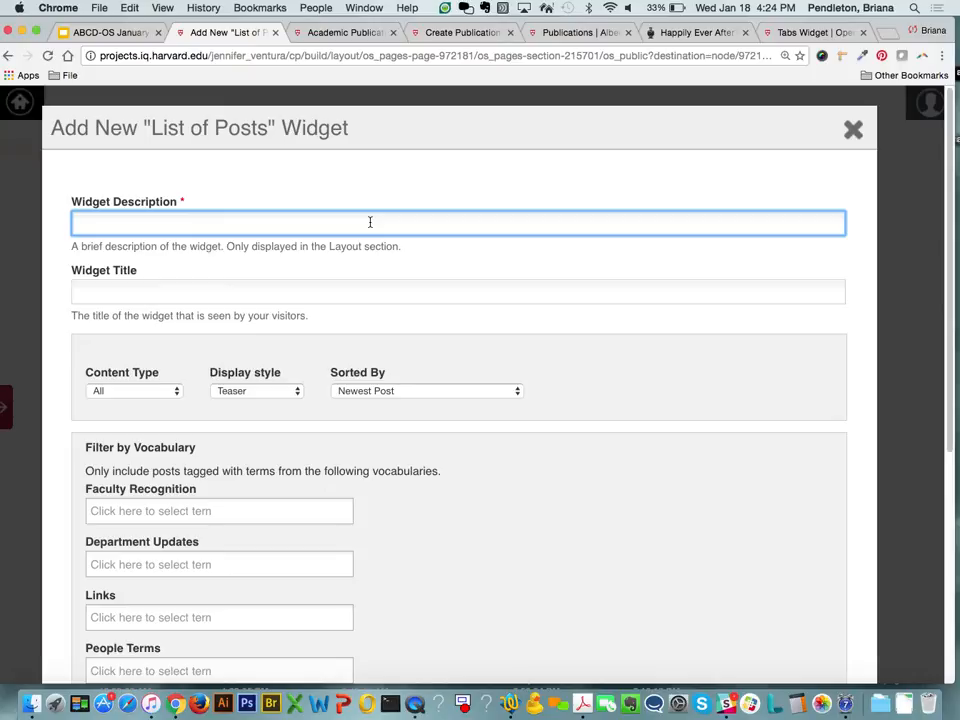
text(Peru Pubs)
click(302, 286)
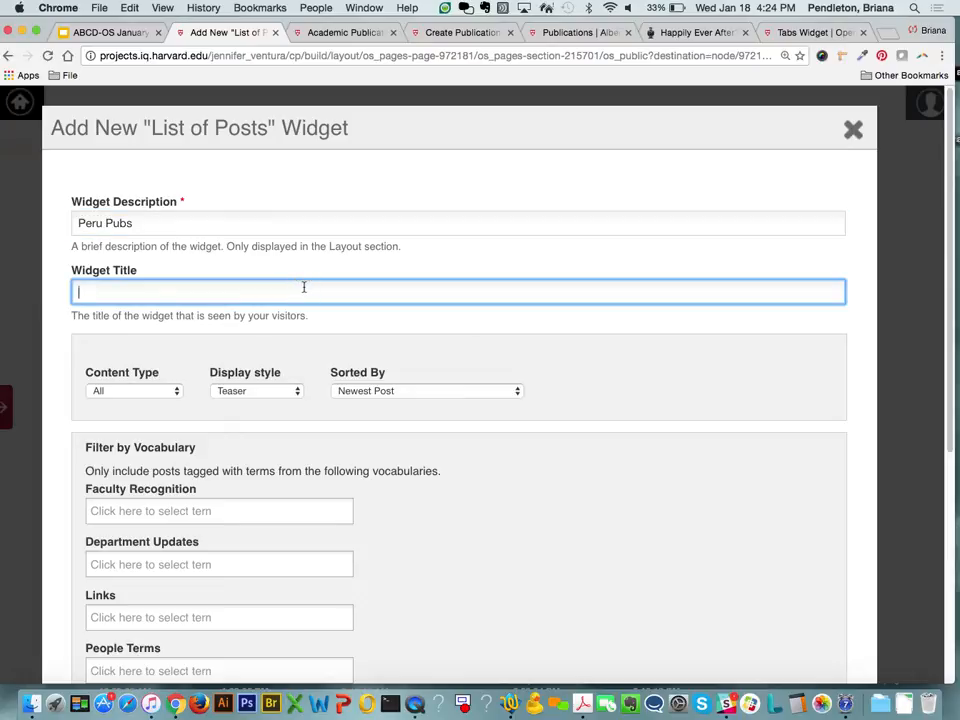
text(Peru)
- Set the Peru Pubs widget to content type Publication, display style Title and location term Peru, and save it
click(176, 393)
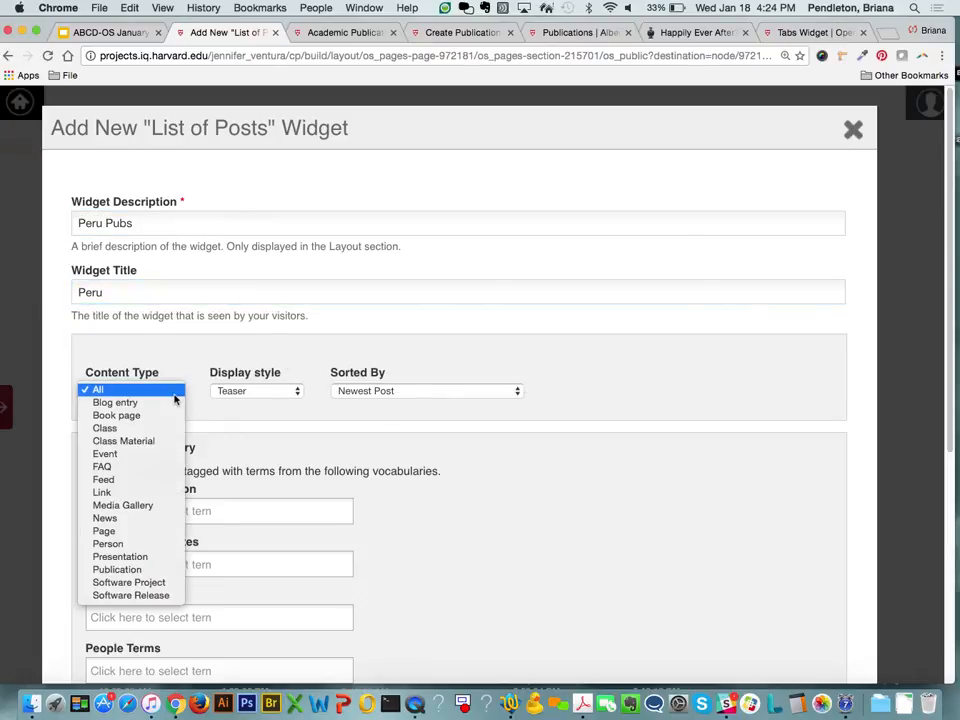
click(171, 568)
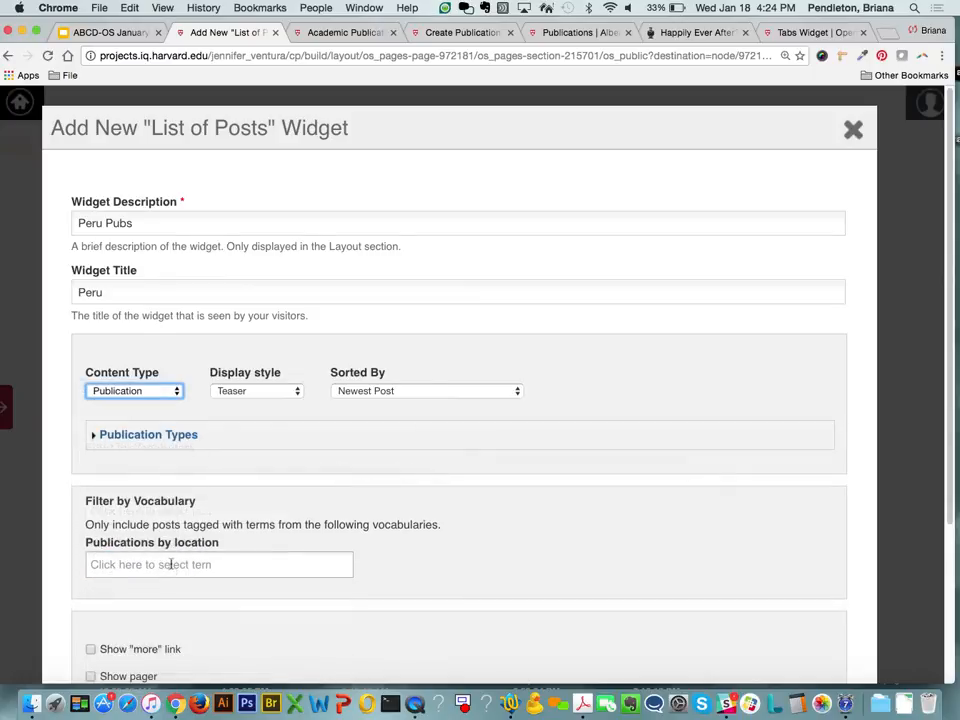
click(231, 391)
click(227, 377)
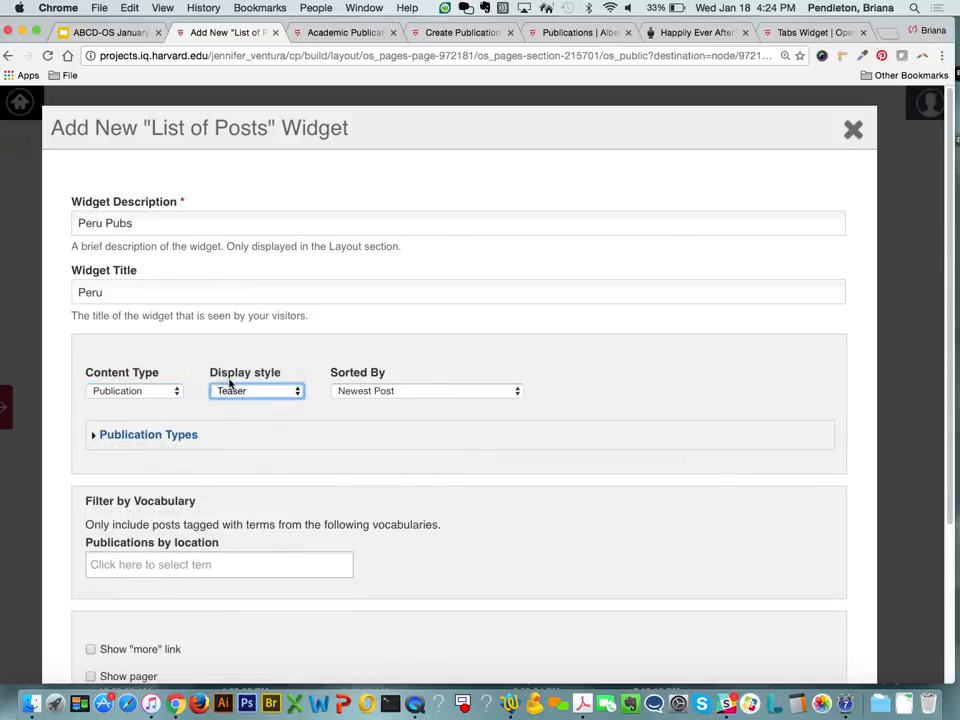
click(207, 565)
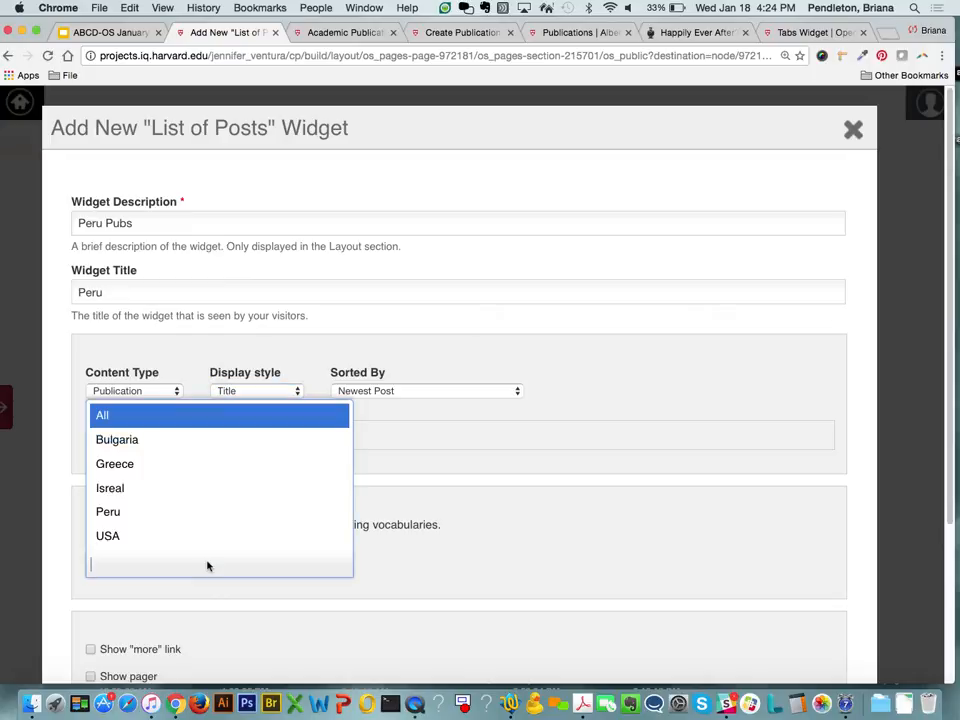
click(150, 512)
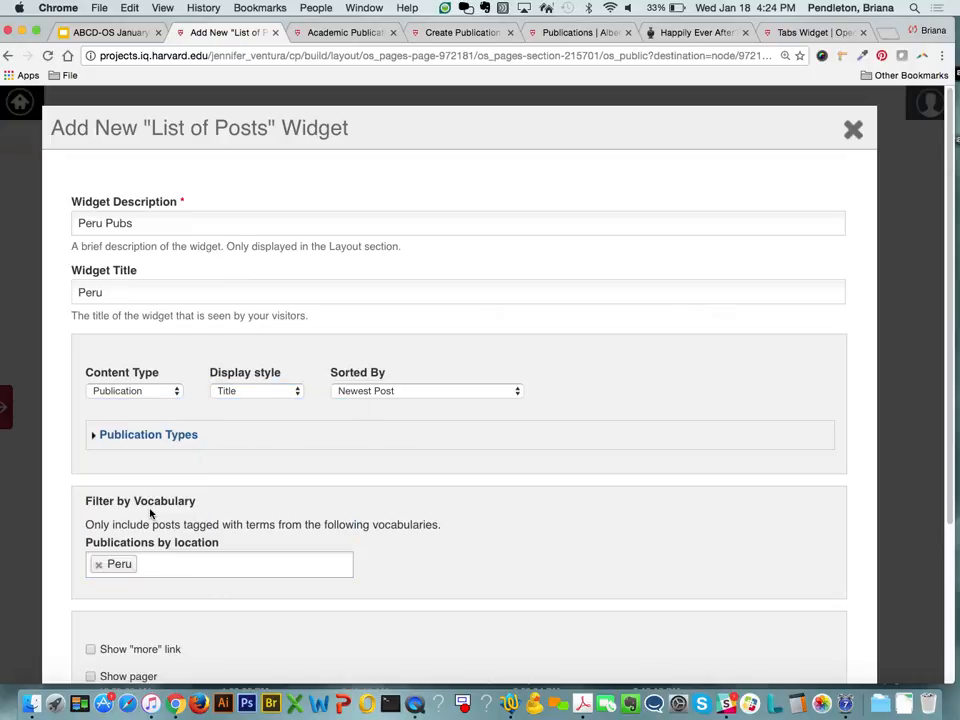
scroll(150, 513, down, 5)
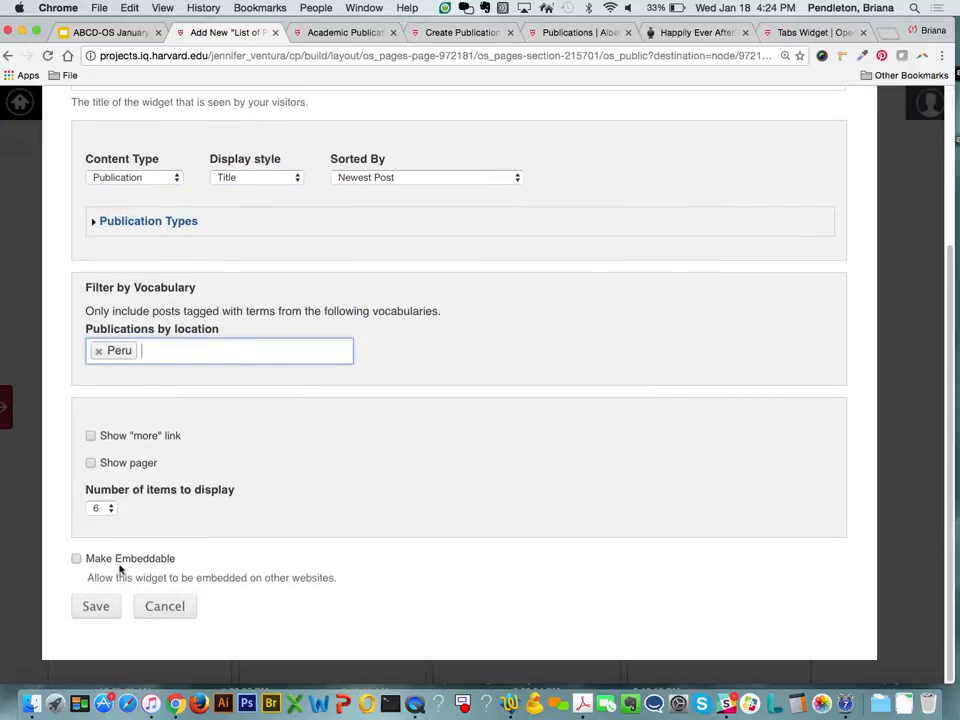
click(96, 606)
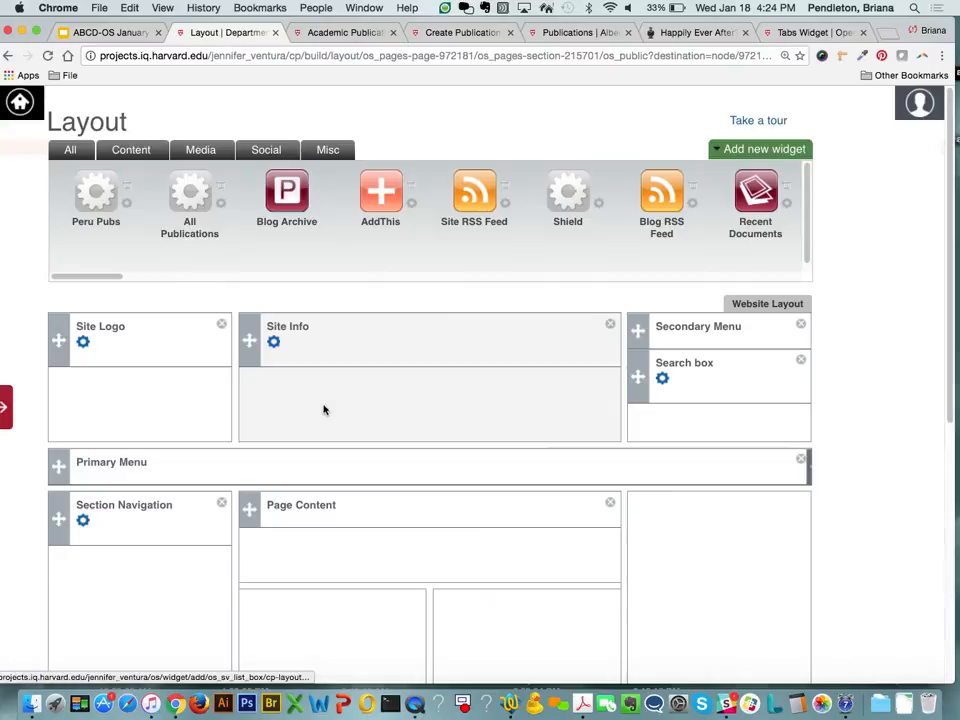
- Start another List of Posts widget with description "Greece Pubs" and title "Greece"
click(754, 149)
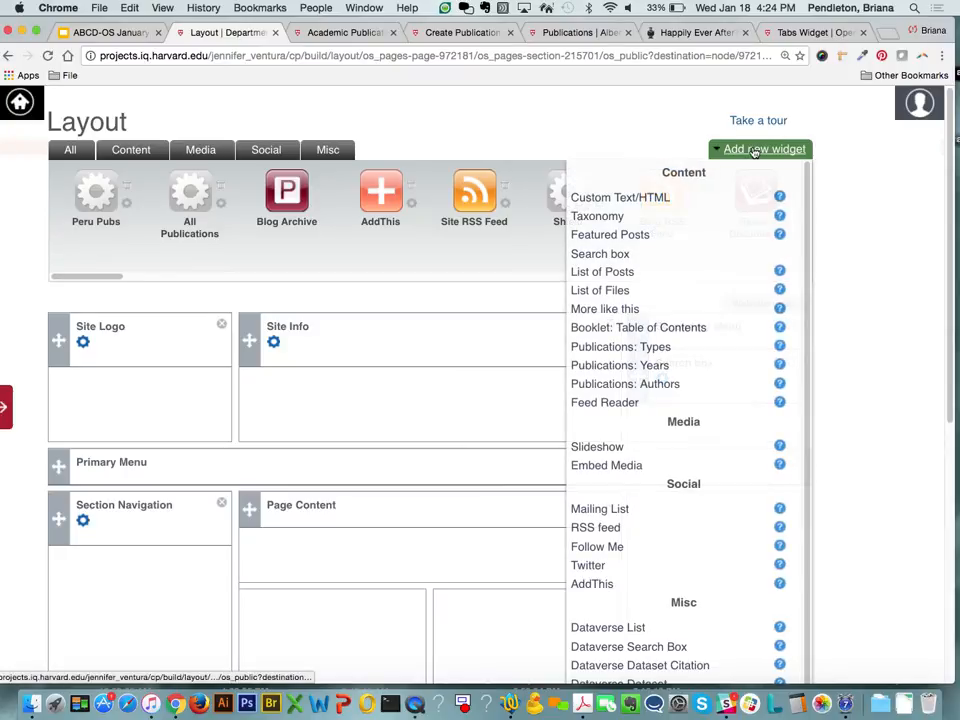
click(603, 280)
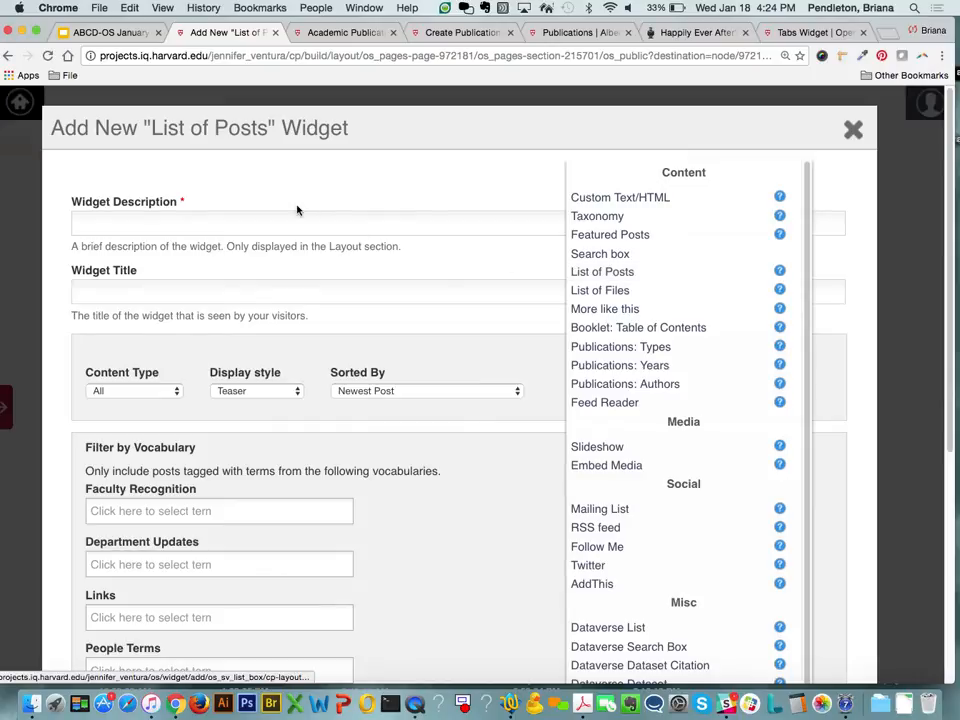
click(298, 212)
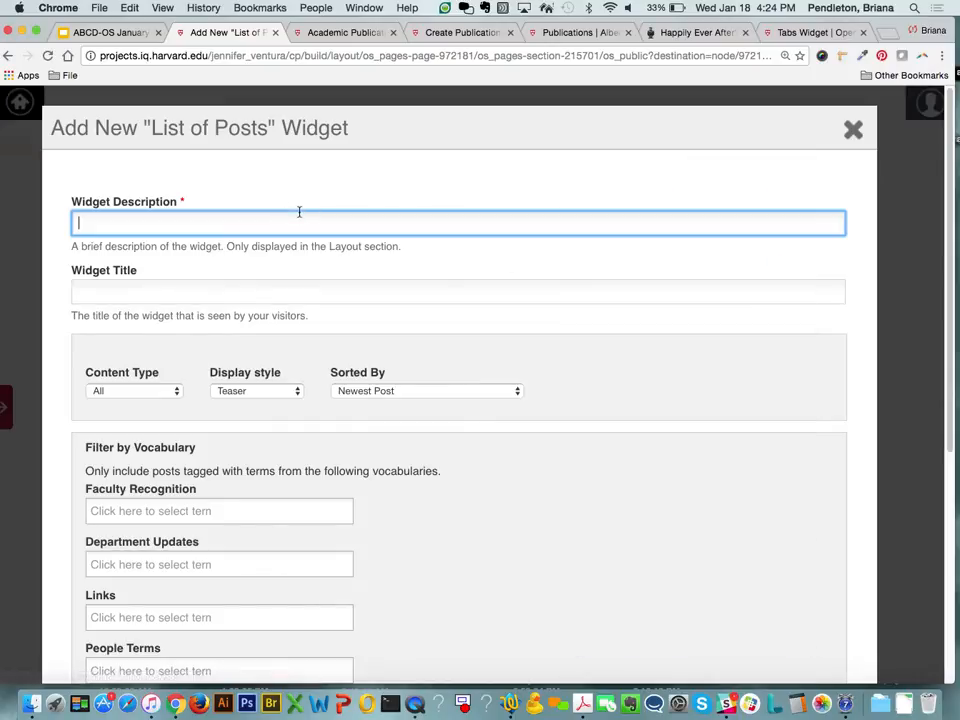
text(Greece Pubs)
click(286, 289)
text(Gree)
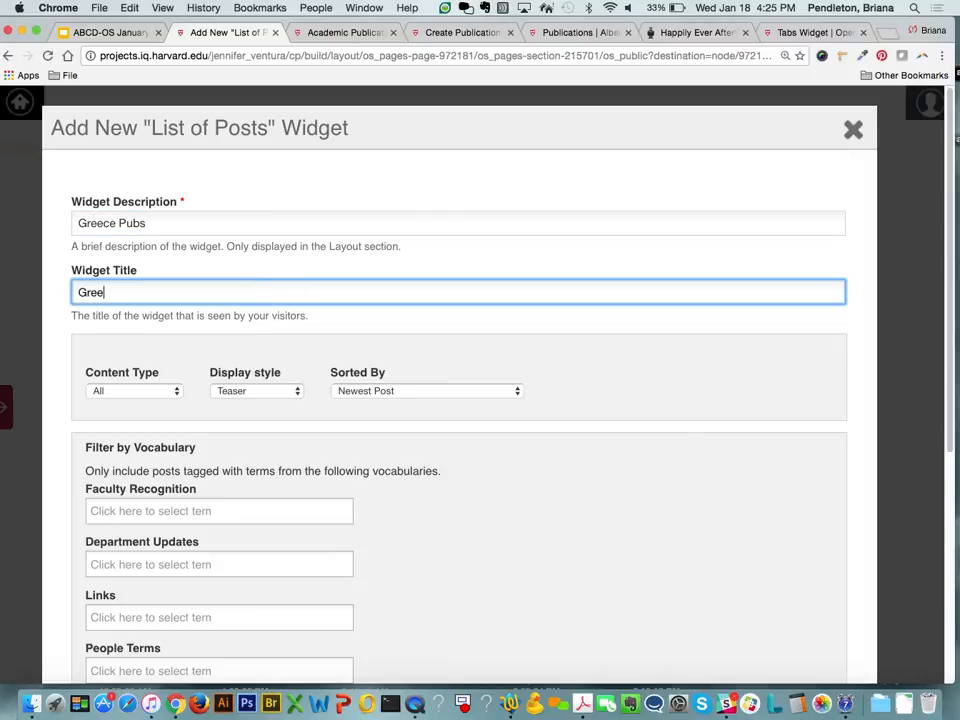
text(ce)
- Set the Greece Pubs widget to content type Publication, display style Title and location term Greece, and save it
click(176, 391)
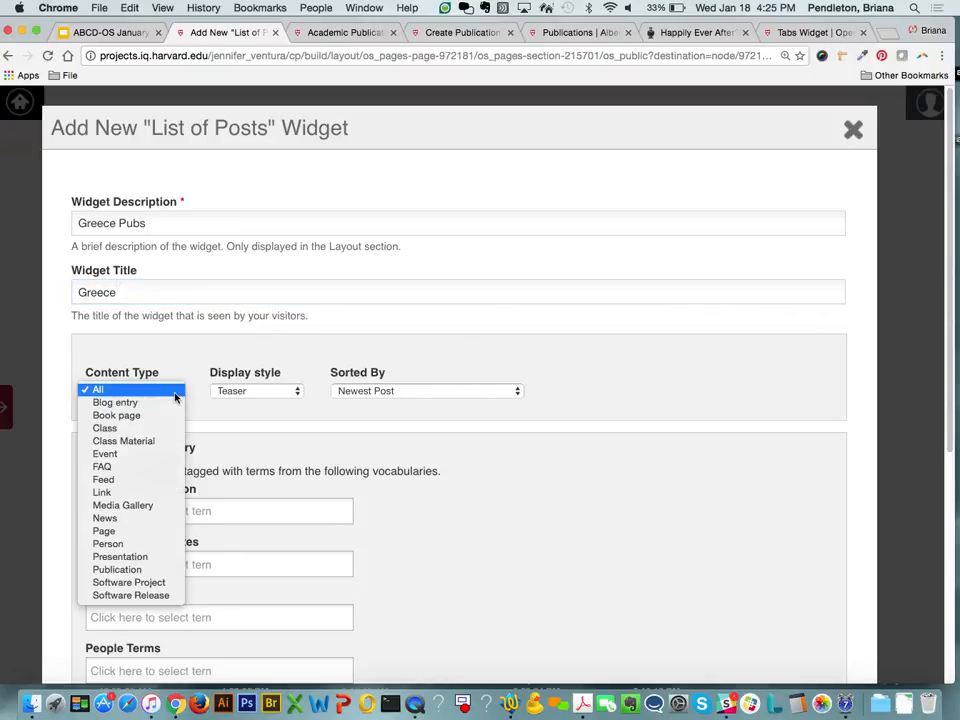
click(152, 570)
click(225, 391)
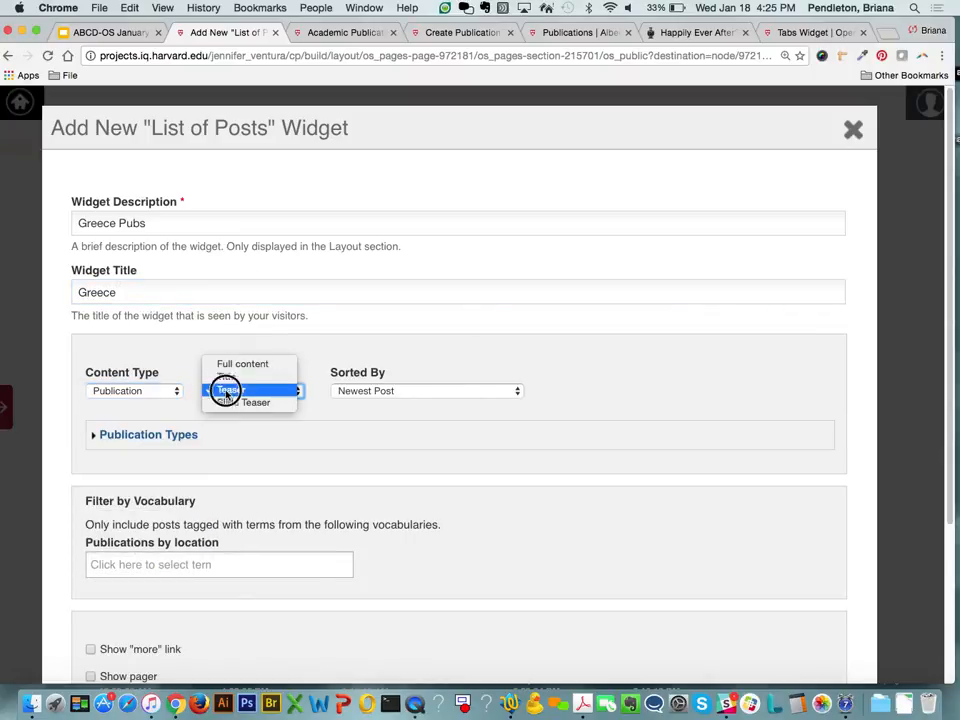
click(226, 380)
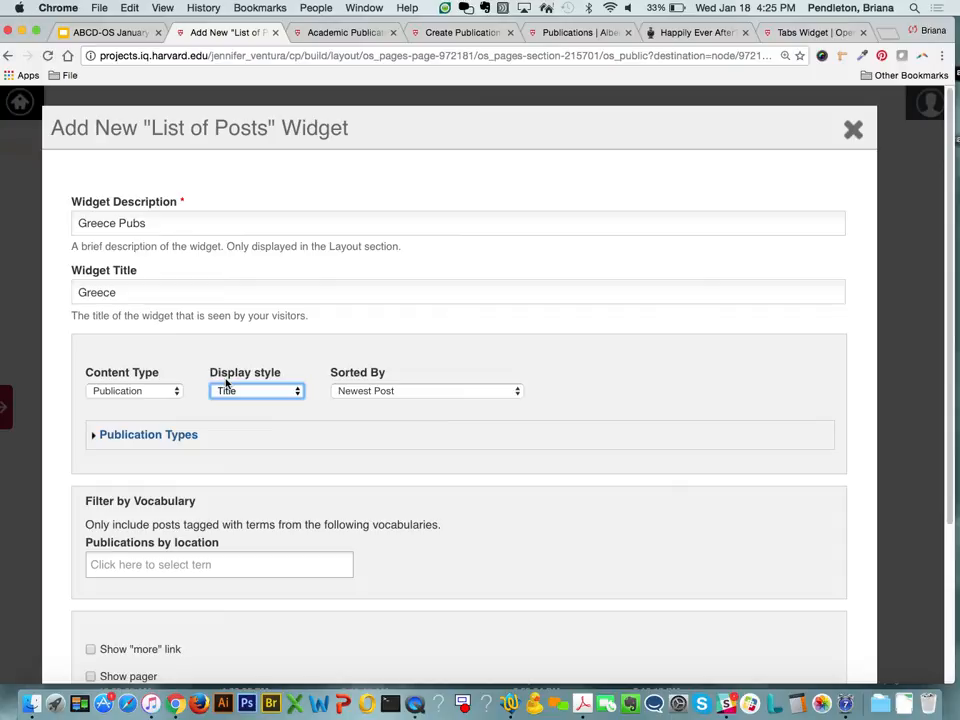
click(186, 572)
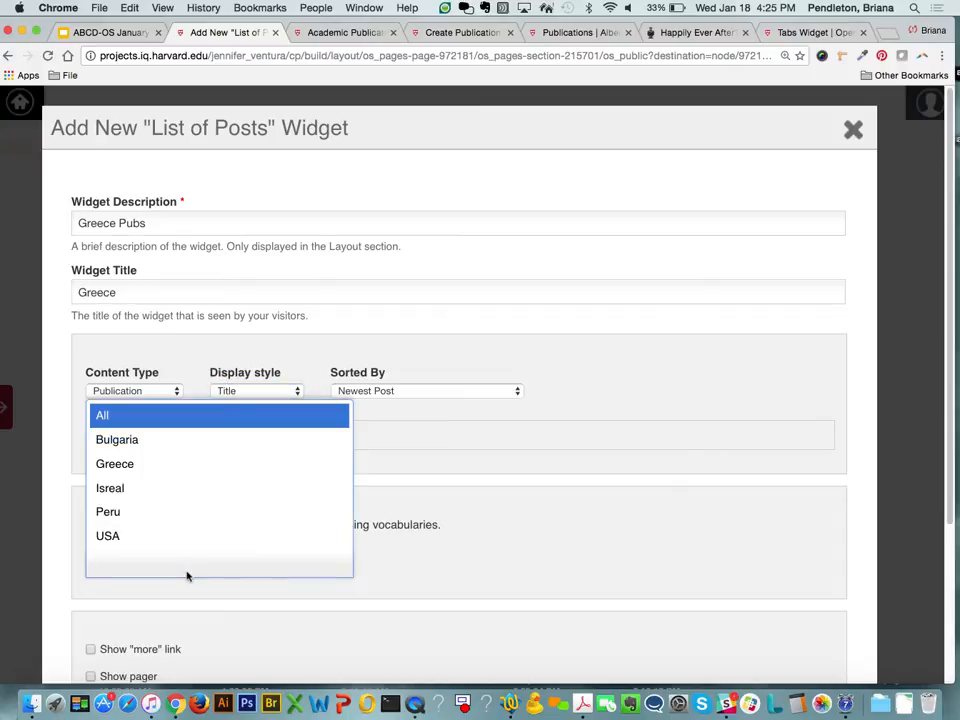
click(112, 464)
scroll(147, 521, down, 5)
click(107, 612)
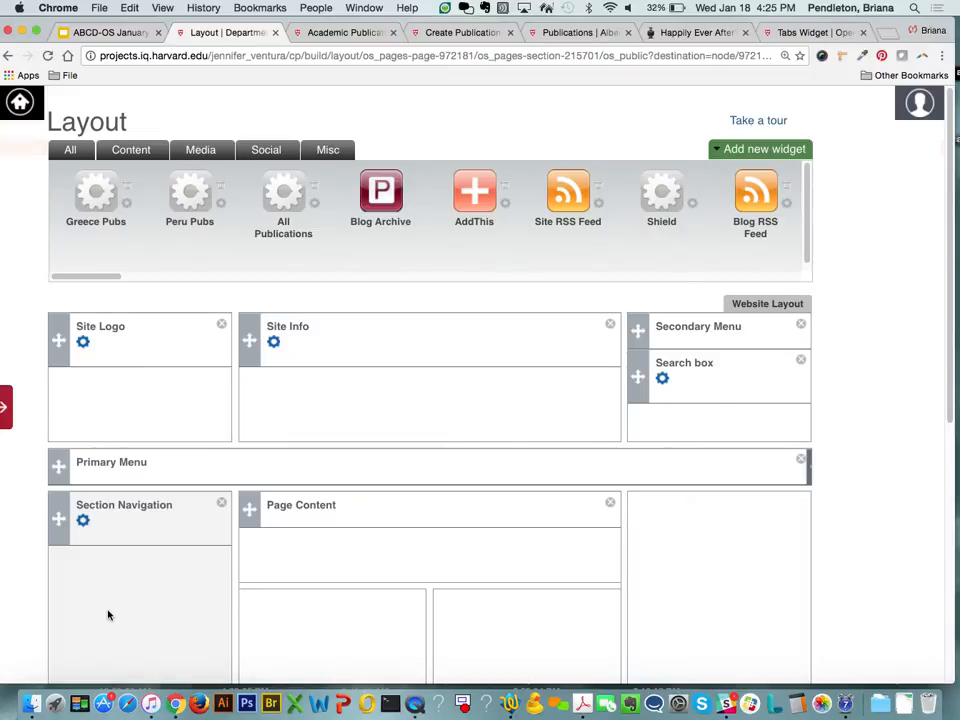
- Start a new Tabs widget with description "Tabs for Pubs" and title "View Publications by Location"
click(736, 155)
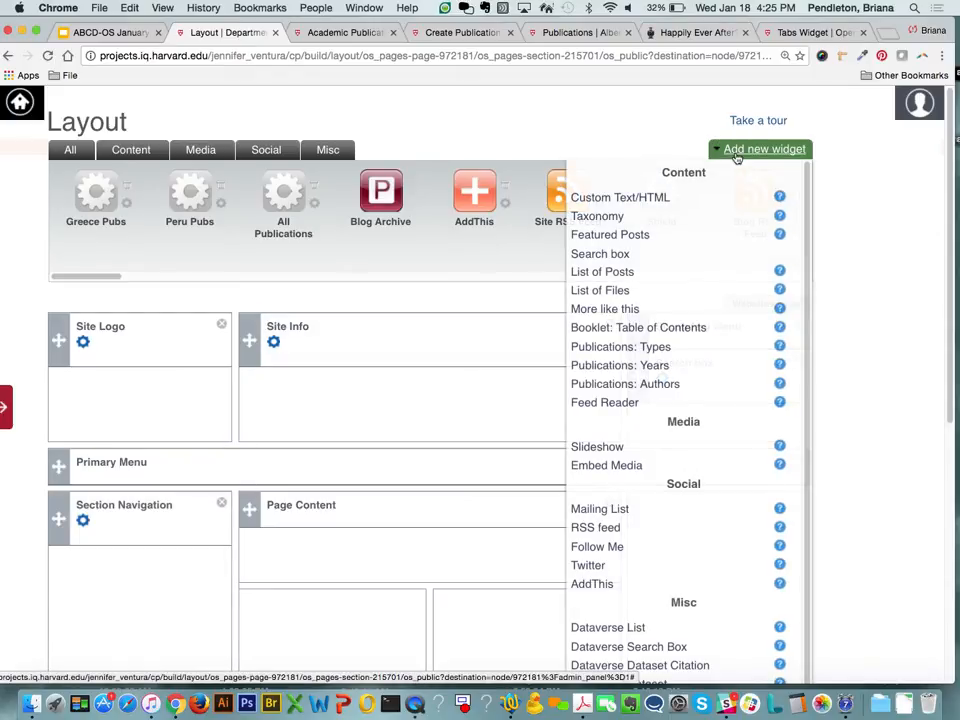
scroll(681, 349, down, 5)
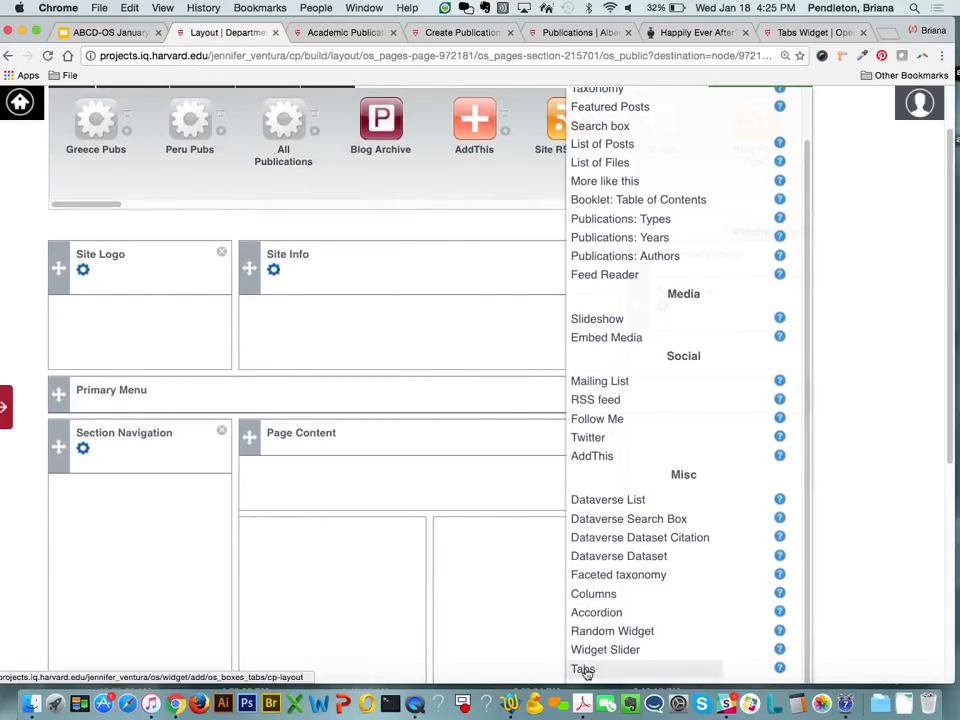
click(585, 670)
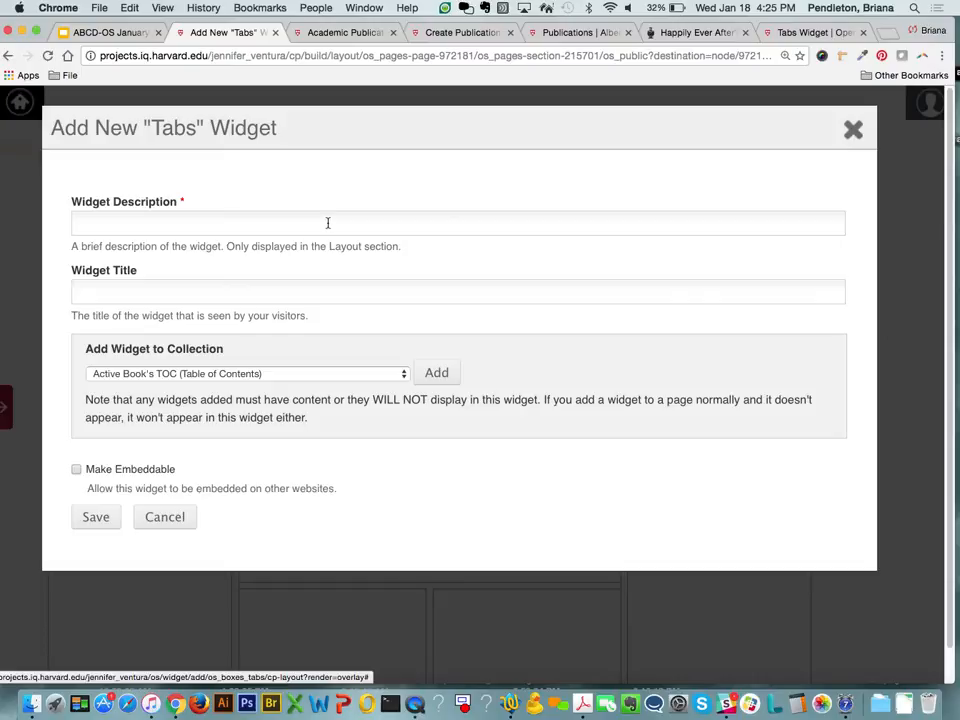
click(328, 223)
text(Tabs for Pubs)
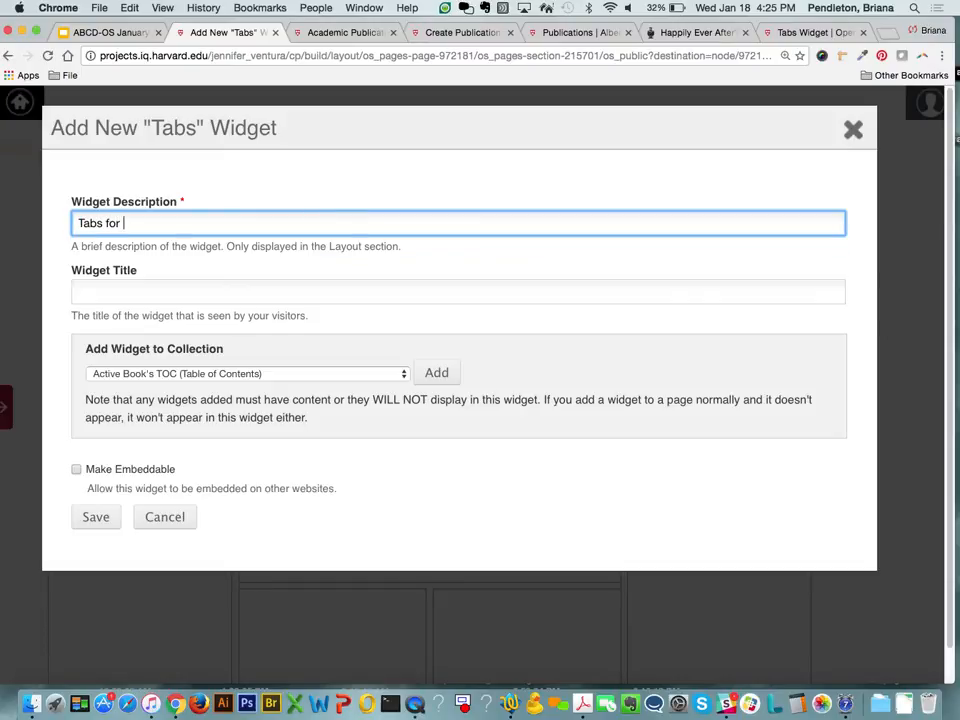
click(273, 289)
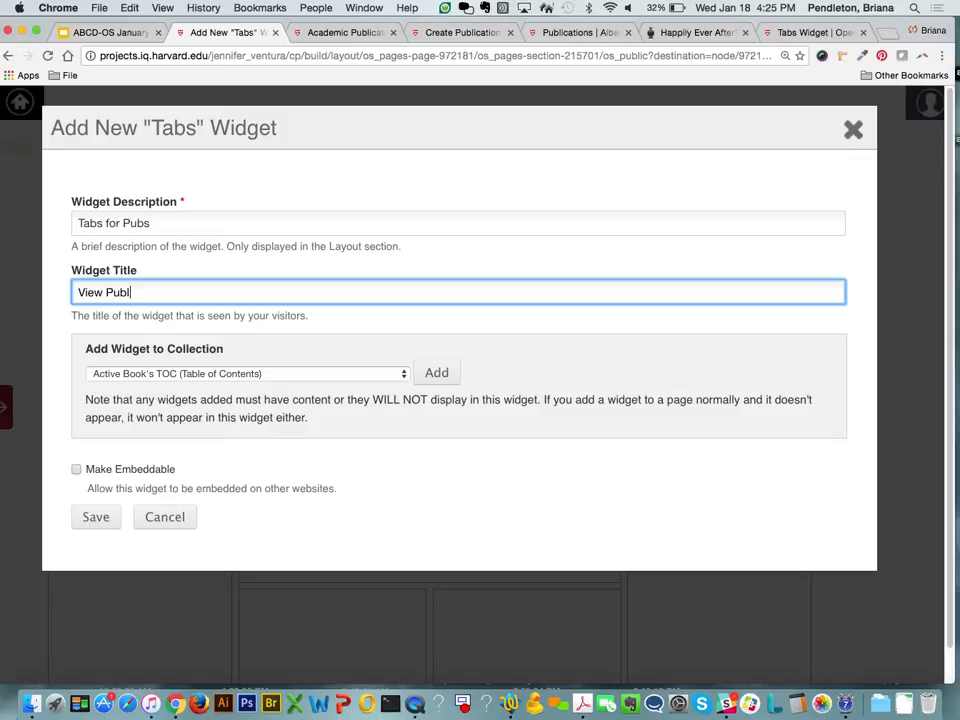
text(View Publications by Loc)
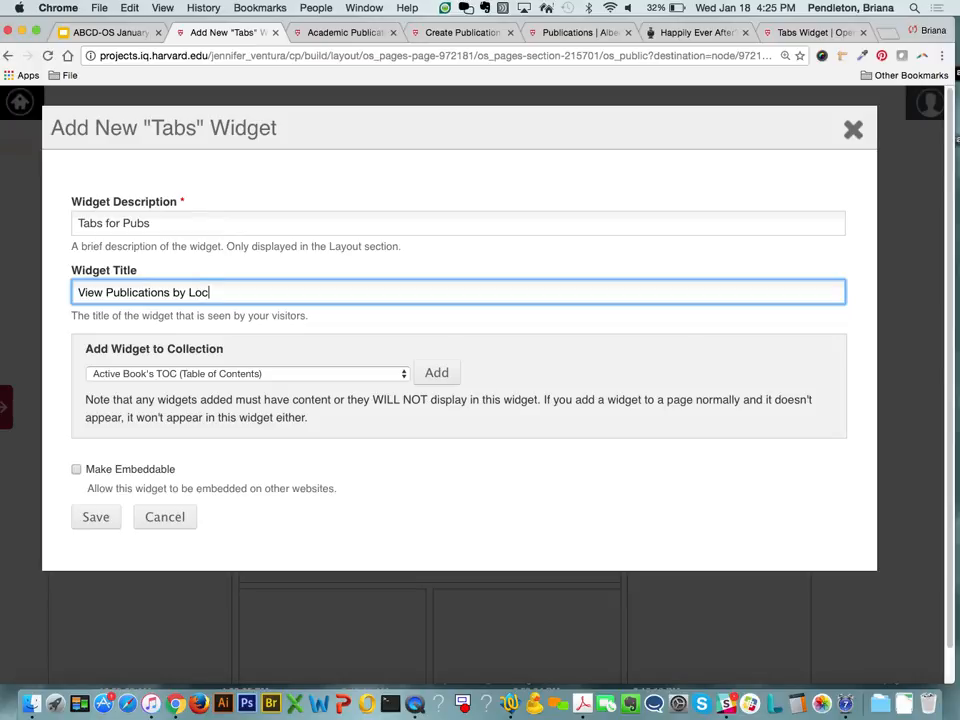
text(ation)
- Add the All Publications and Greece Pubs widgets to the Tabs widget's collection
click(385, 374)
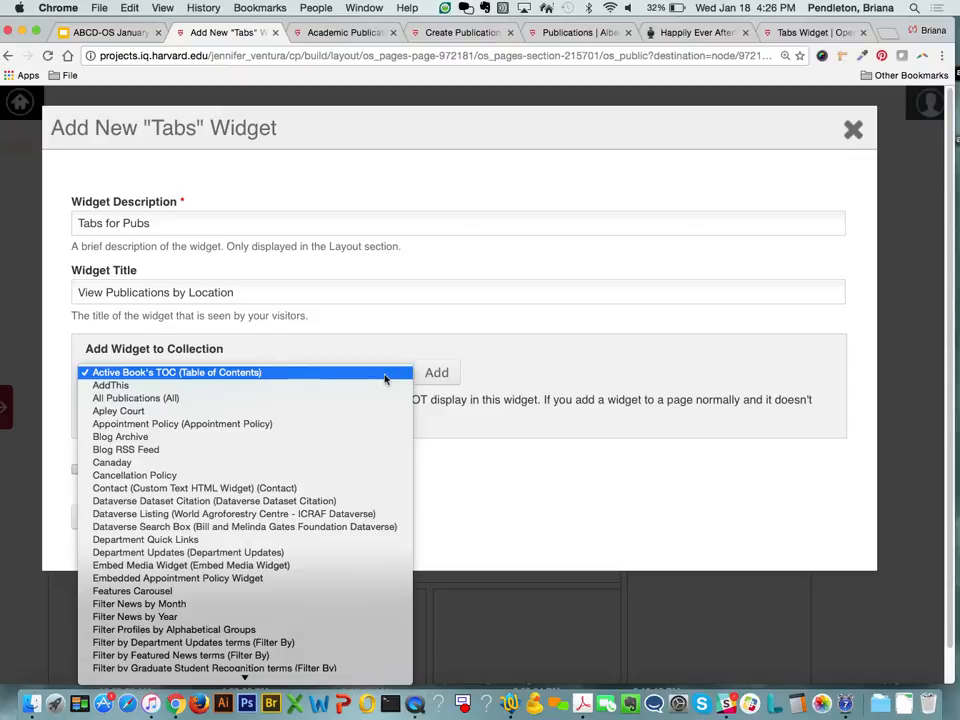
click(337, 402)
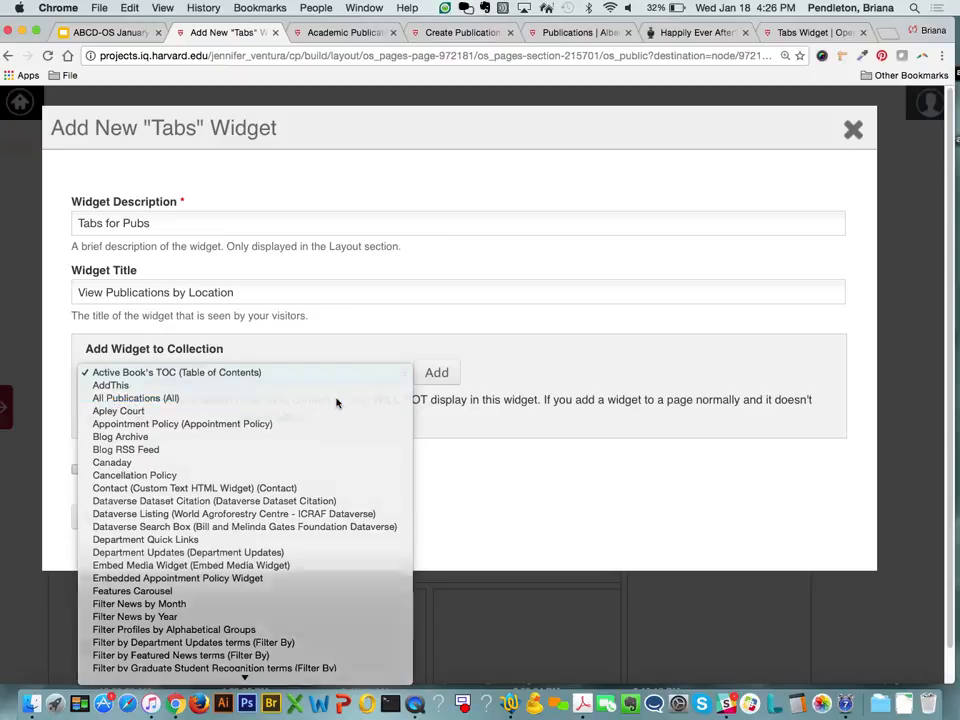
click(435, 375)
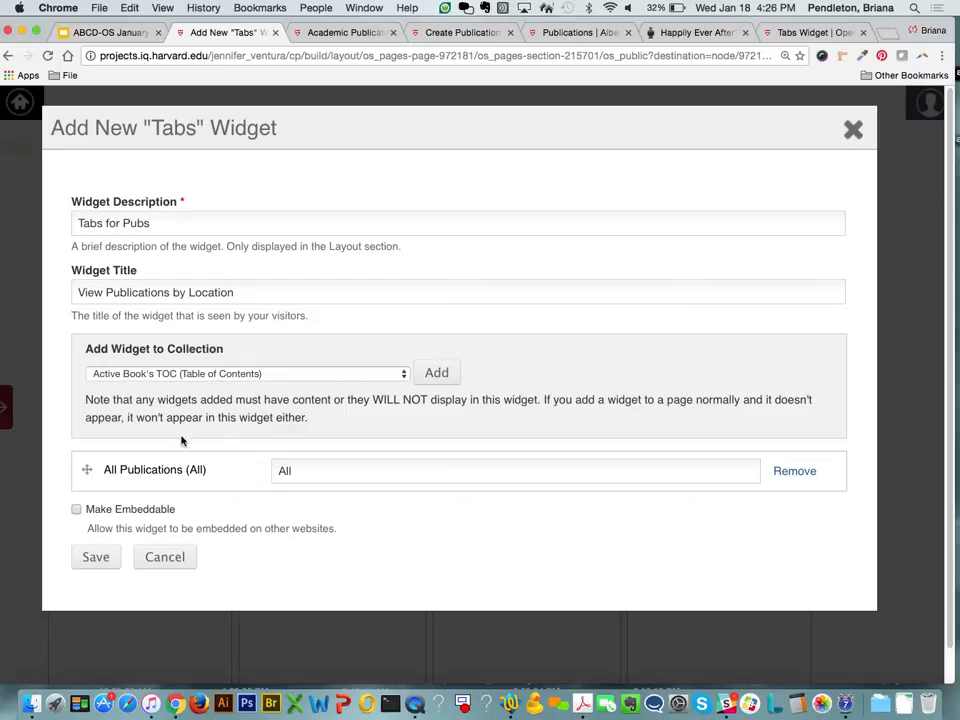
click(399, 377)
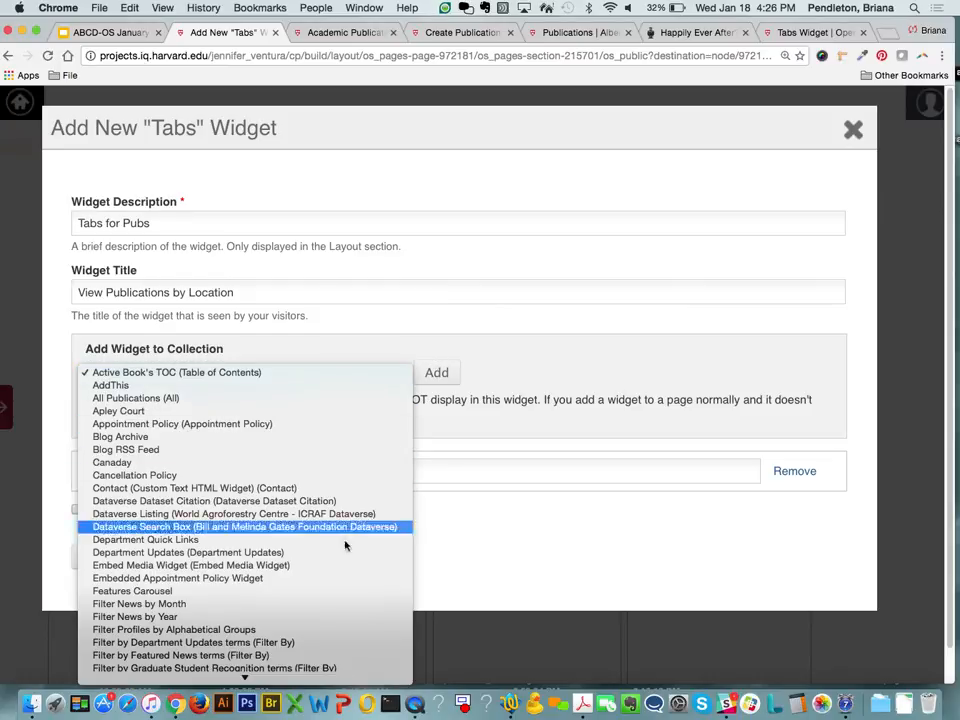
scroll(335, 590, down, 5)
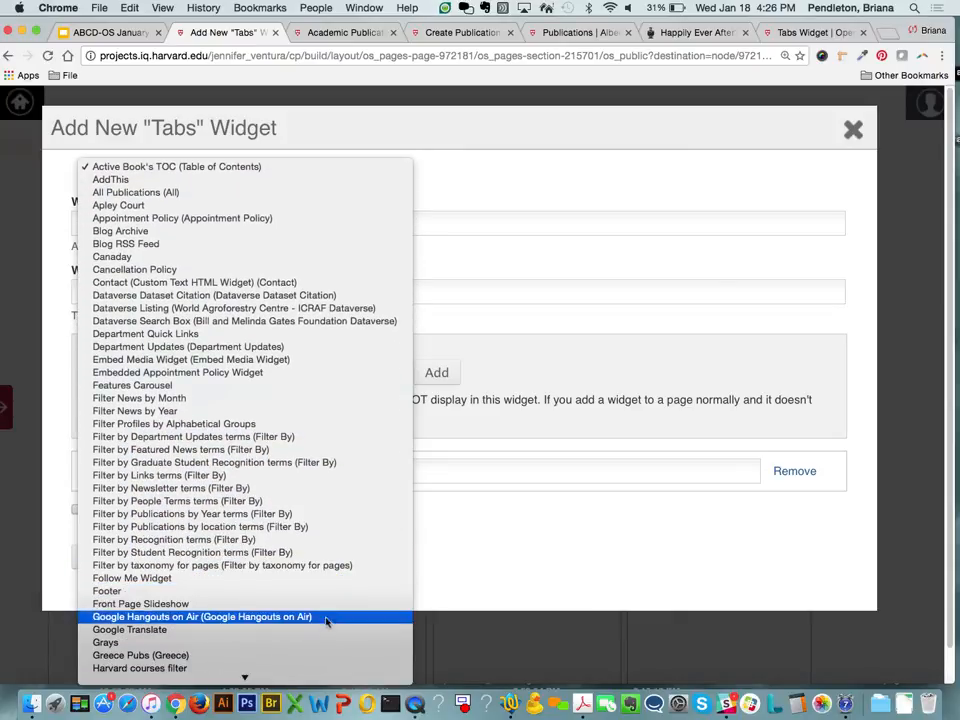
key(Escape)
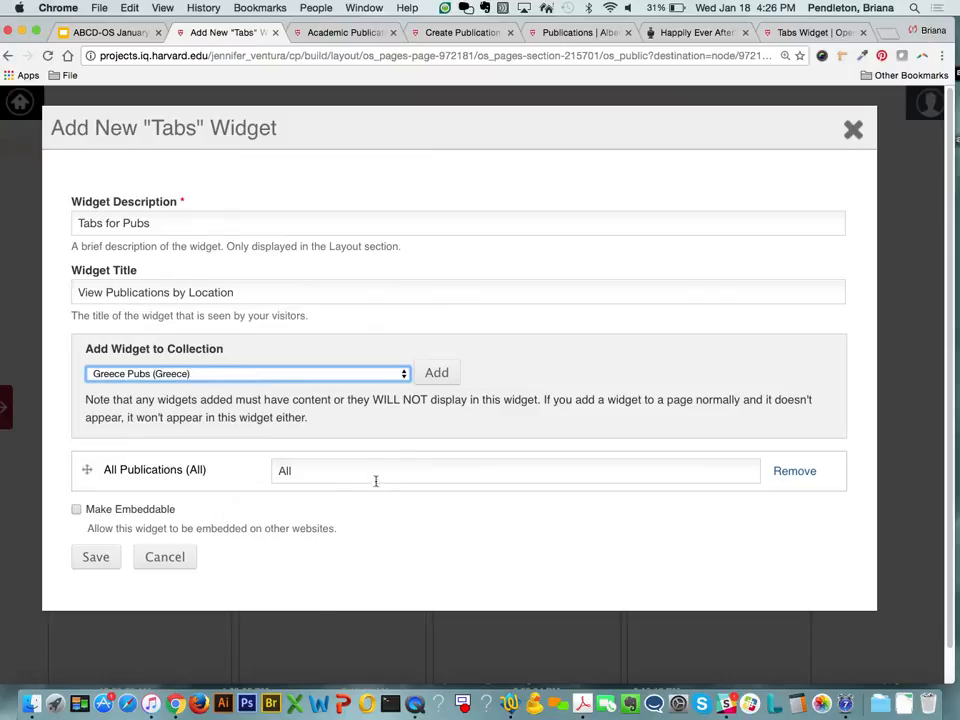
click(436, 373)
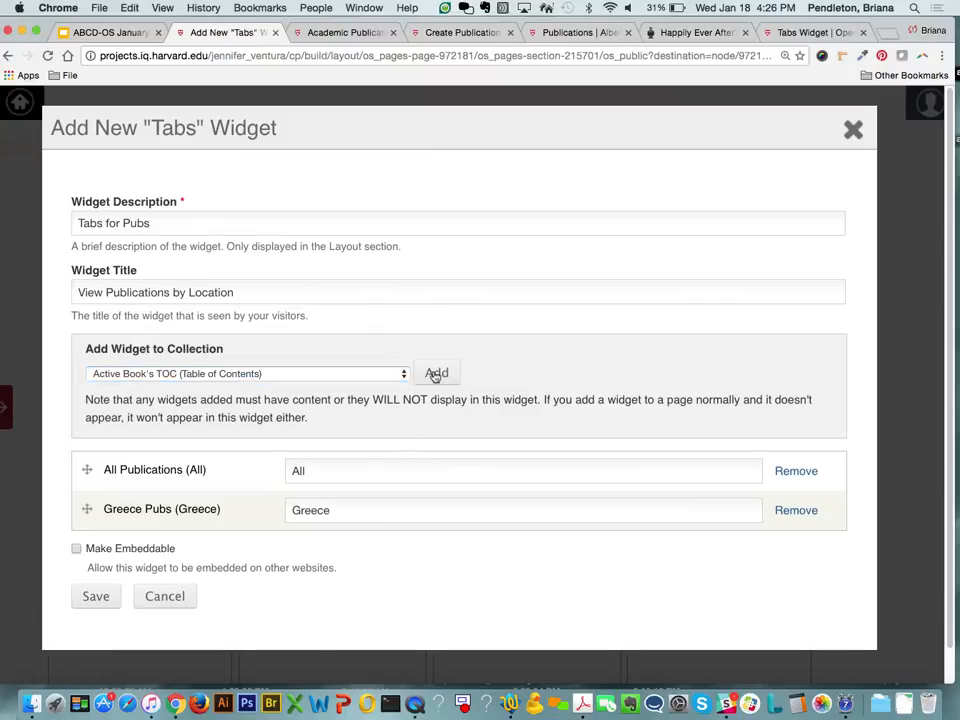
- Add the Peru Pubs widget to the Tabs widget's collection and save the widget
click(378, 379)
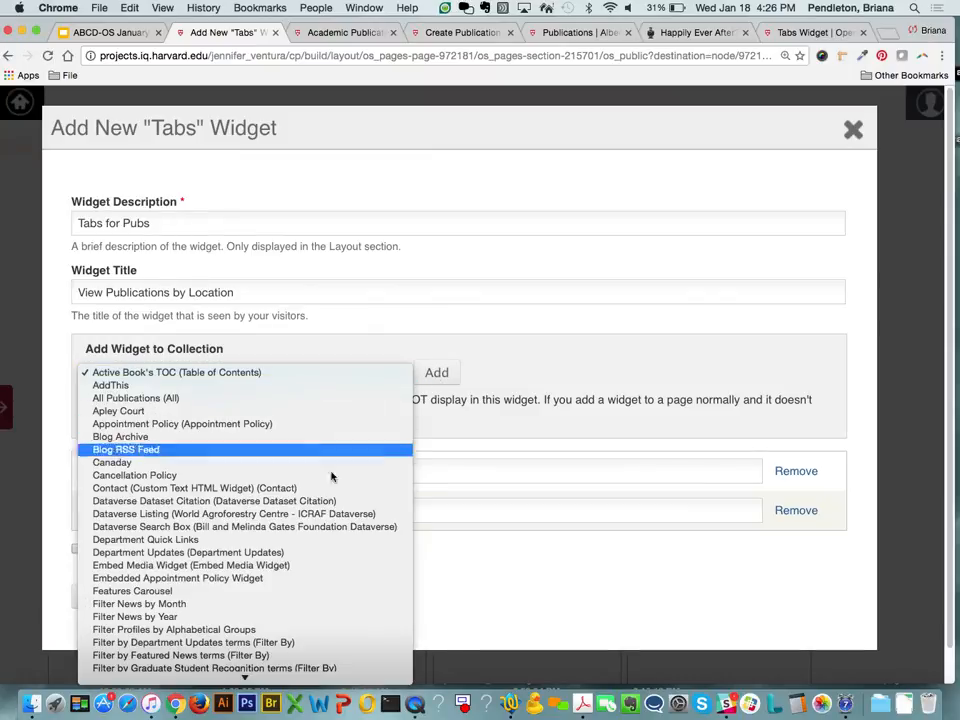
scroll(310, 578, down, 10)
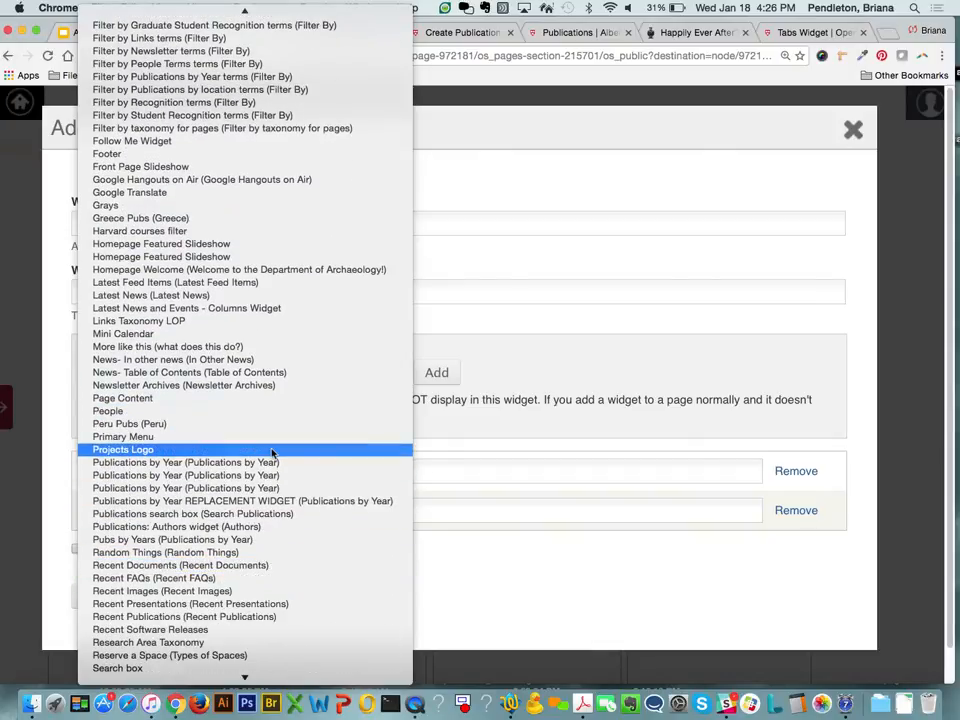
key(Escape)
text(peru)
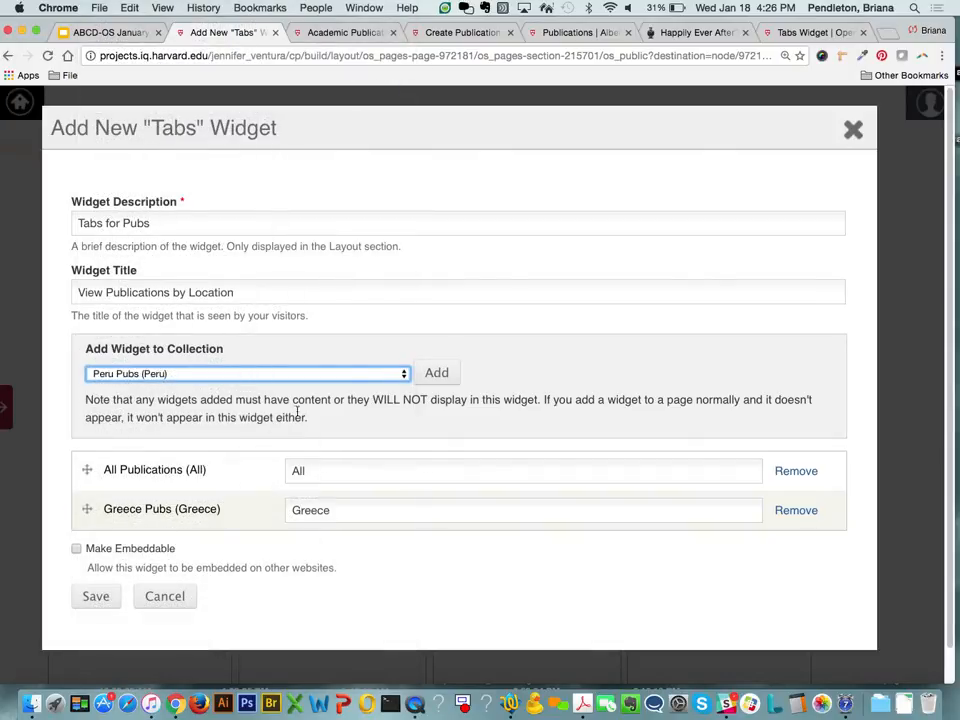
click(433, 375)
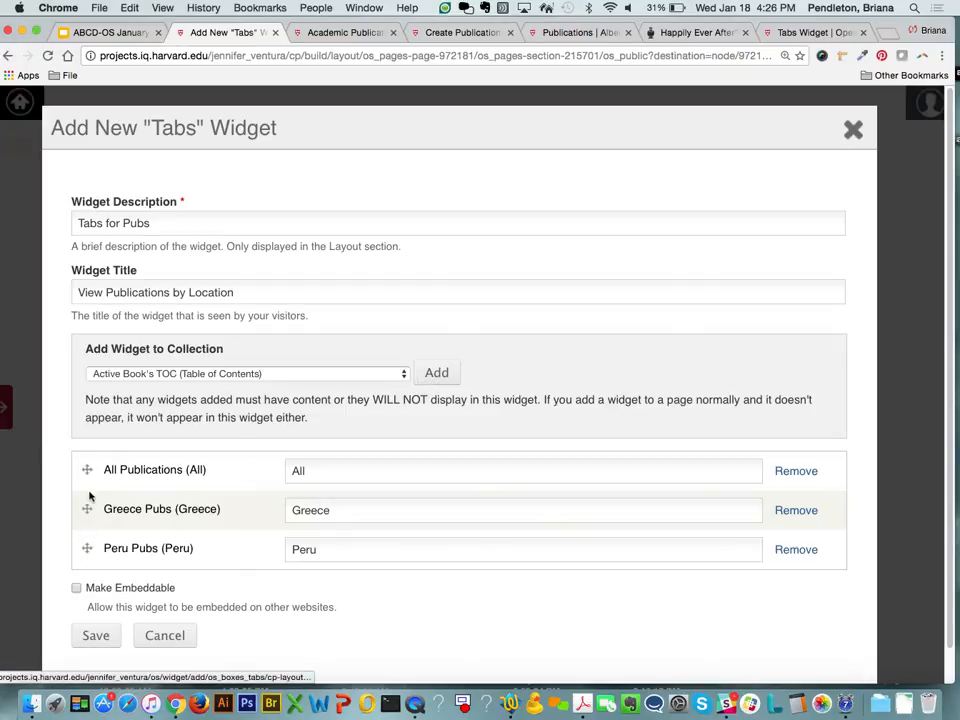
click(96, 635)
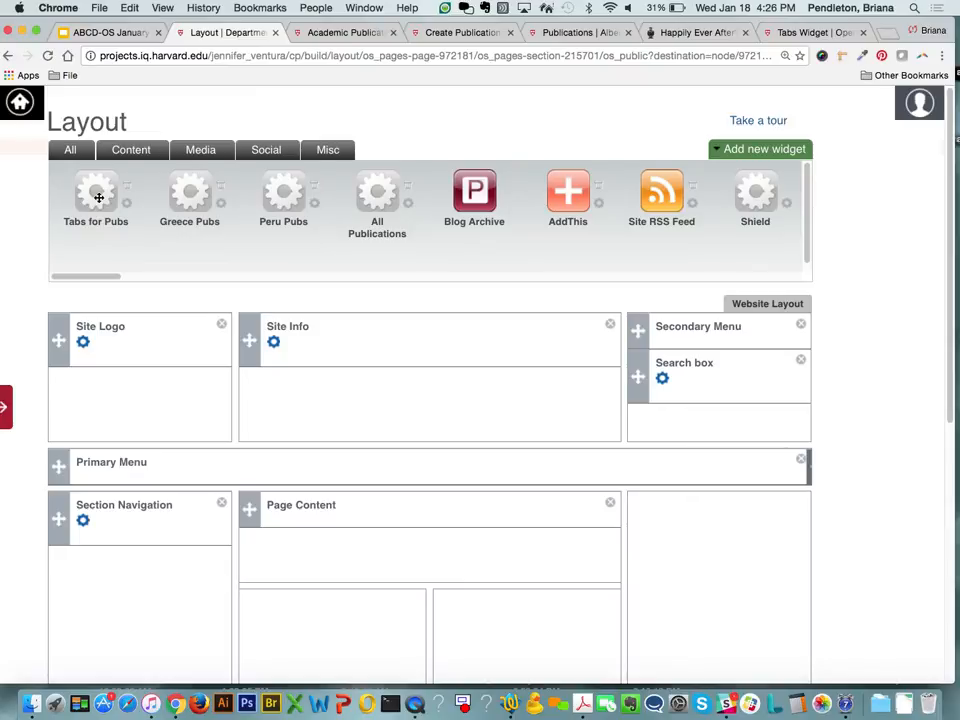
- Place the Tabs for Pubs widget directly beneath Page Content in the layout and save the layout
drag(98, 197, 307, 559)
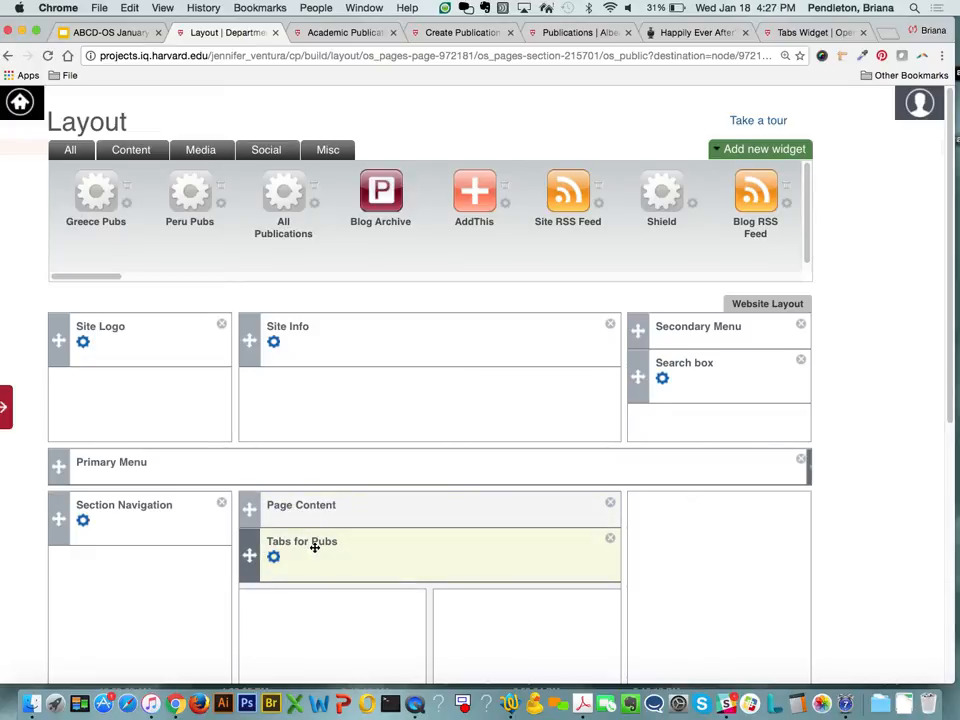
scroll(313, 546, down, 2)
scroll(315, 553, down, 10)
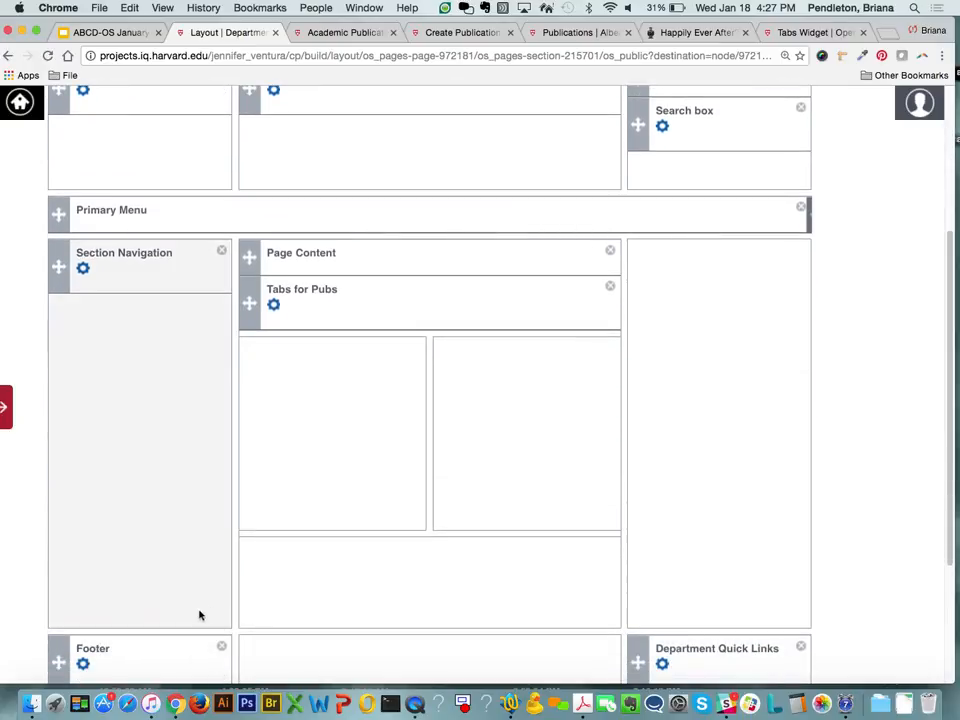
scroll(150, 652, down, 4)
click(144, 634)
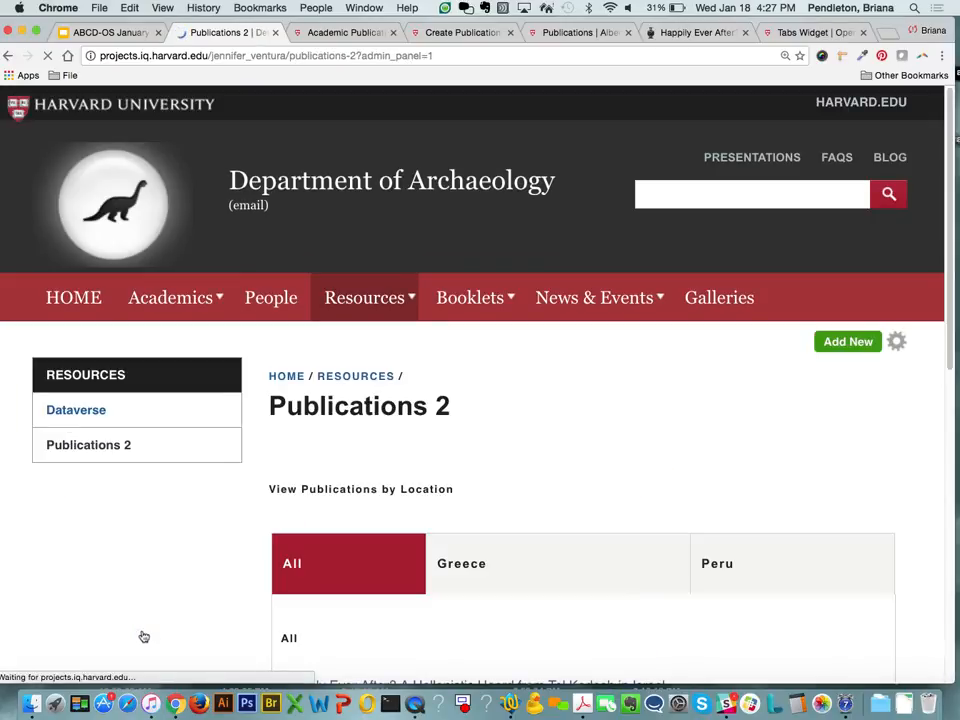
- Check the publication lists under the All, Greece and Peru tabs on the Publications 2 page
scroll(142, 635, down, 1)
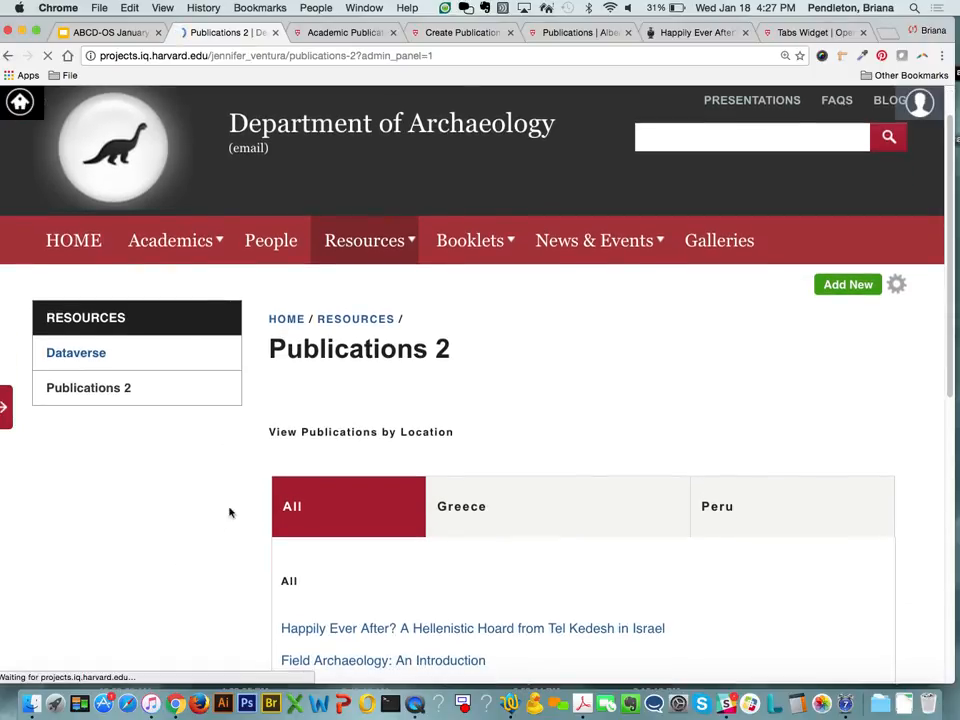
scroll(240, 503, down, 2)
scroll(254, 499, down, 3)
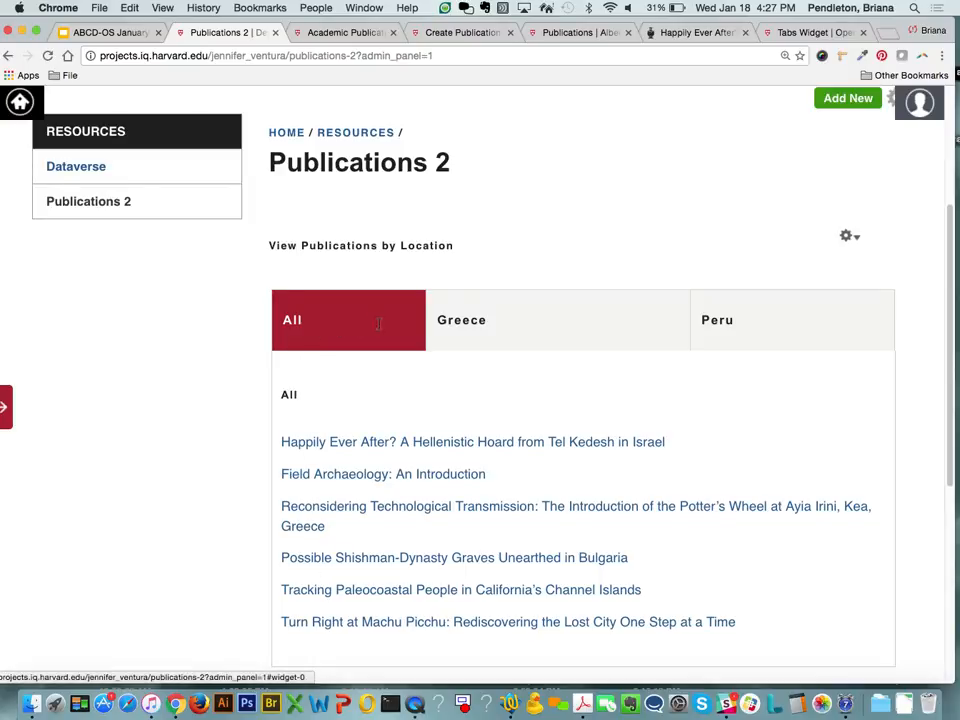
click(451, 326)
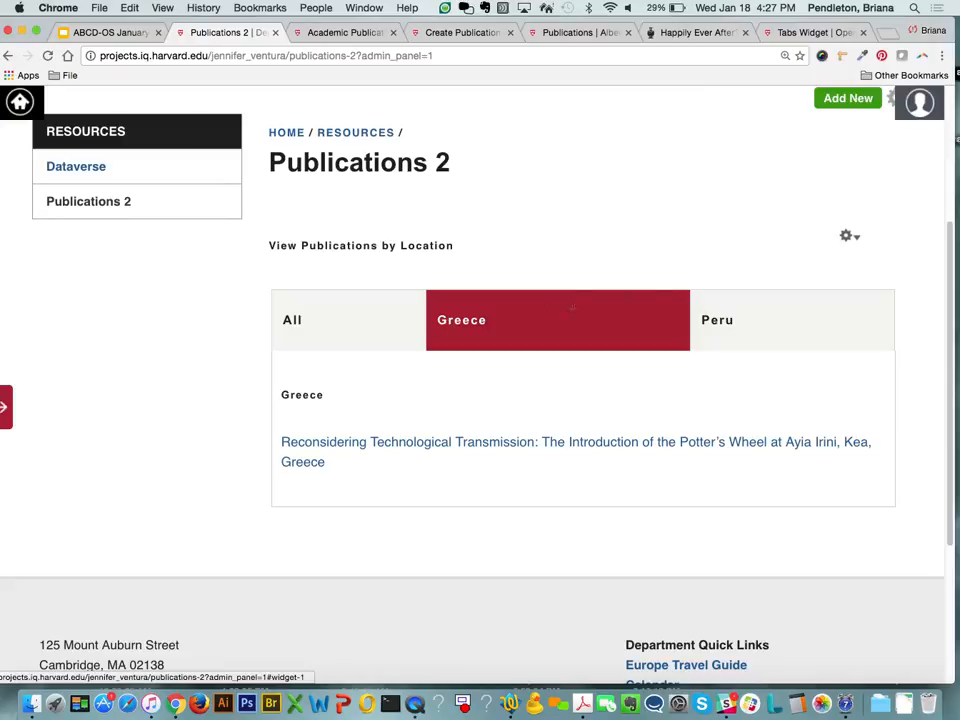
click(824, 313)
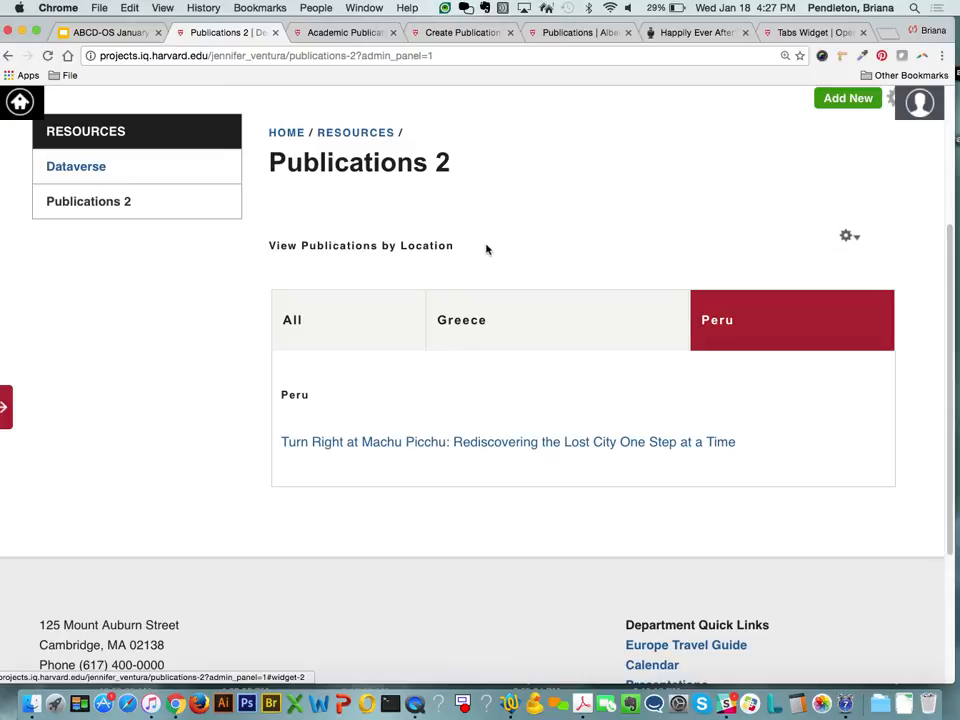
- View the standard Publications page under Resources to compare its list with the tabbed version
scroll(357, 334, up, 1)
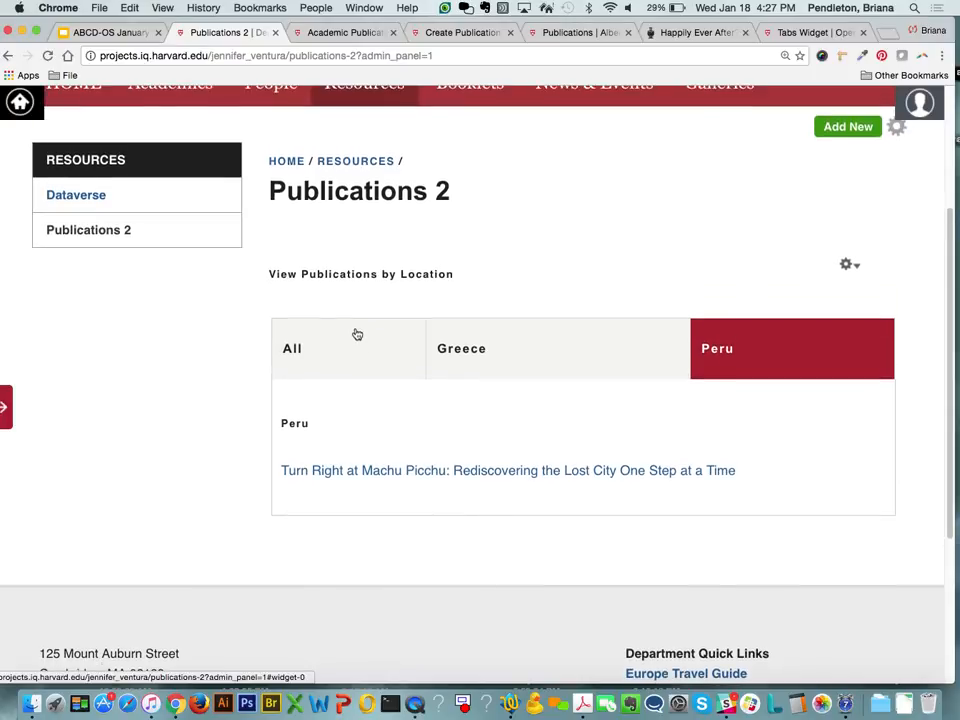
scroll(357, 334, up, 2)
mouse_move(367, 150)
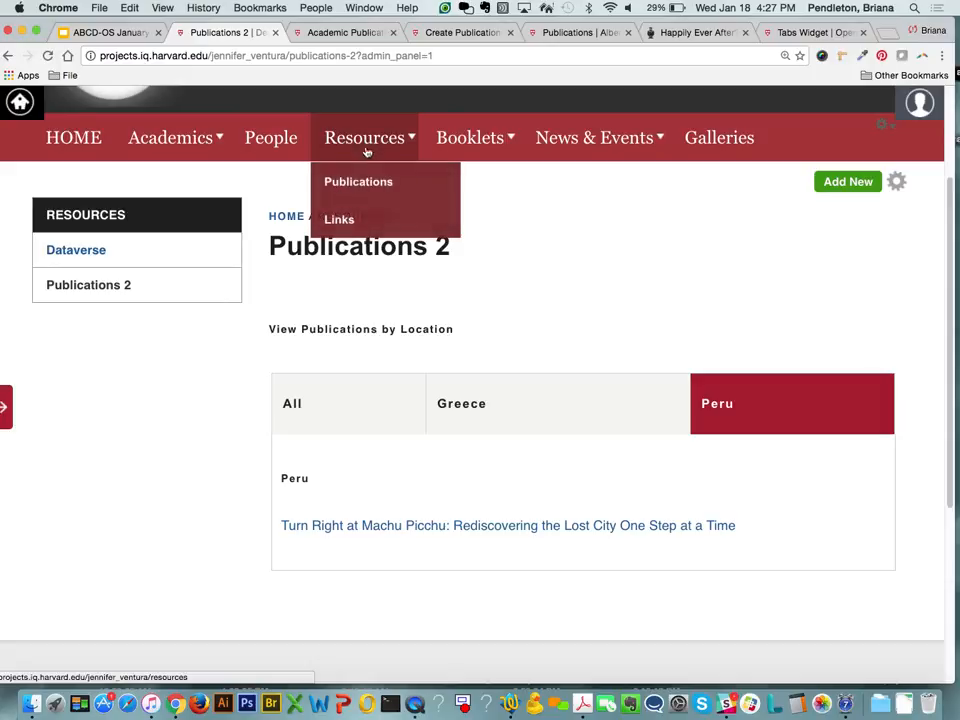
click(360, 184)
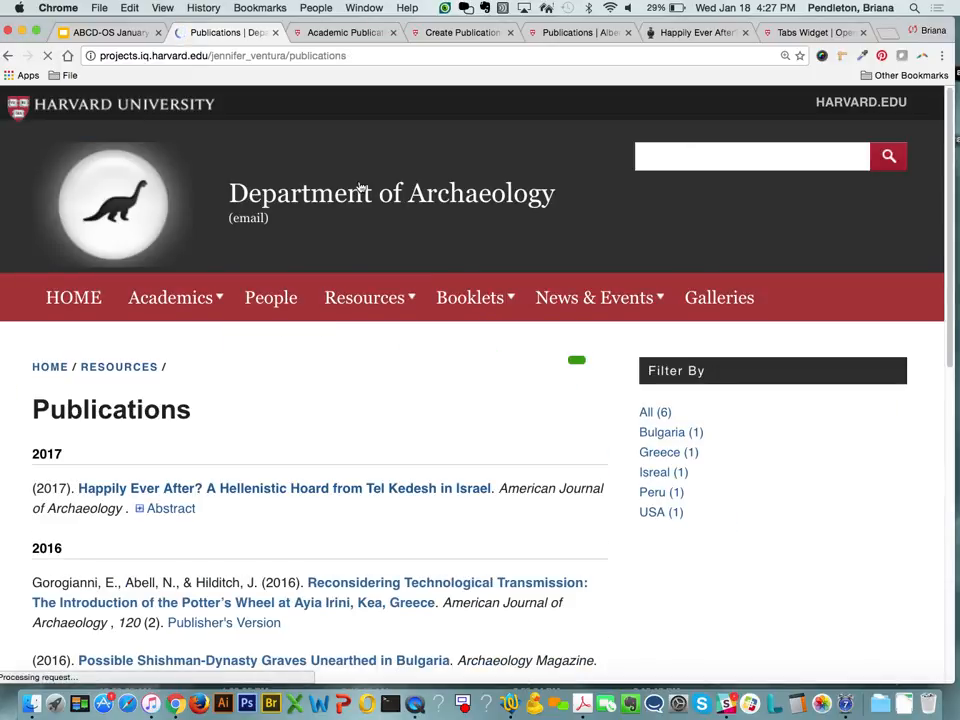
scroll(259, 510, down, 5)
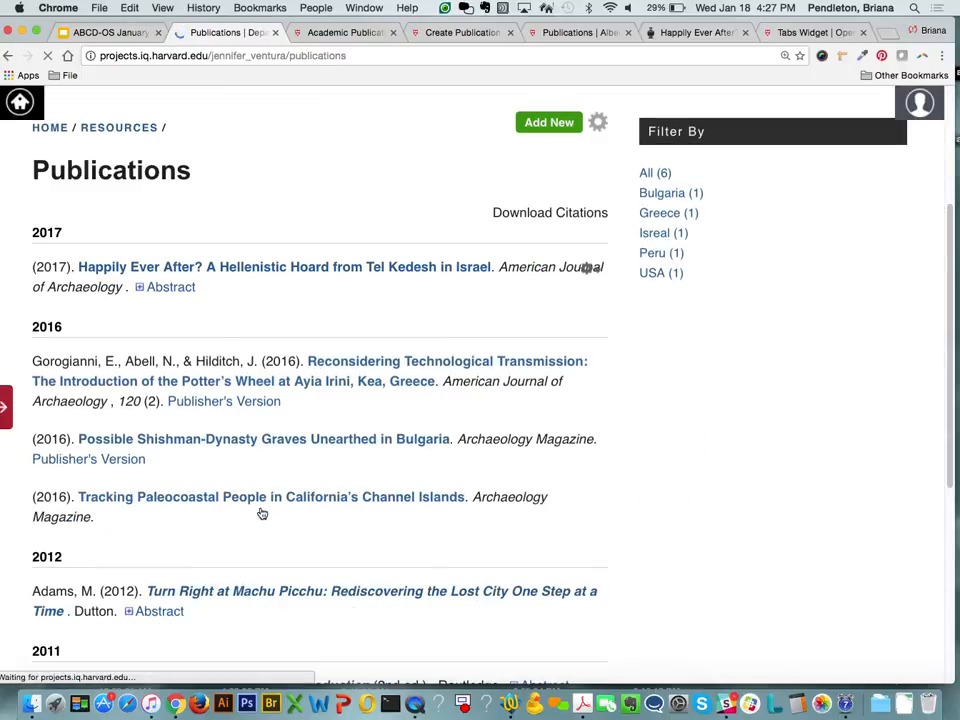
scroll(289, 375, up, 4)
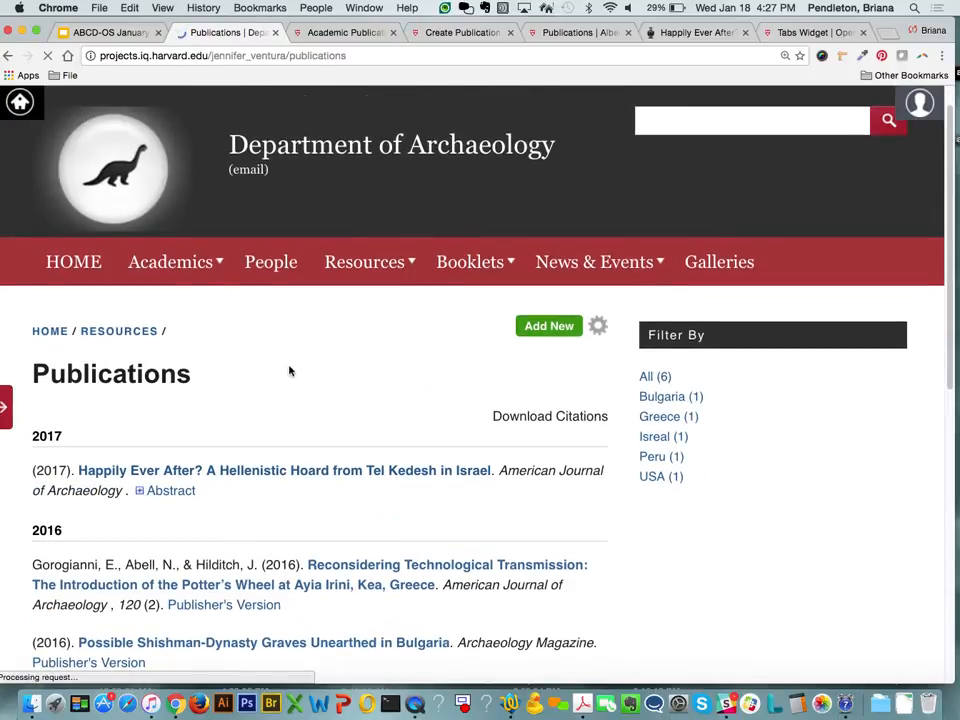
scroll(289, 371, down, 1)
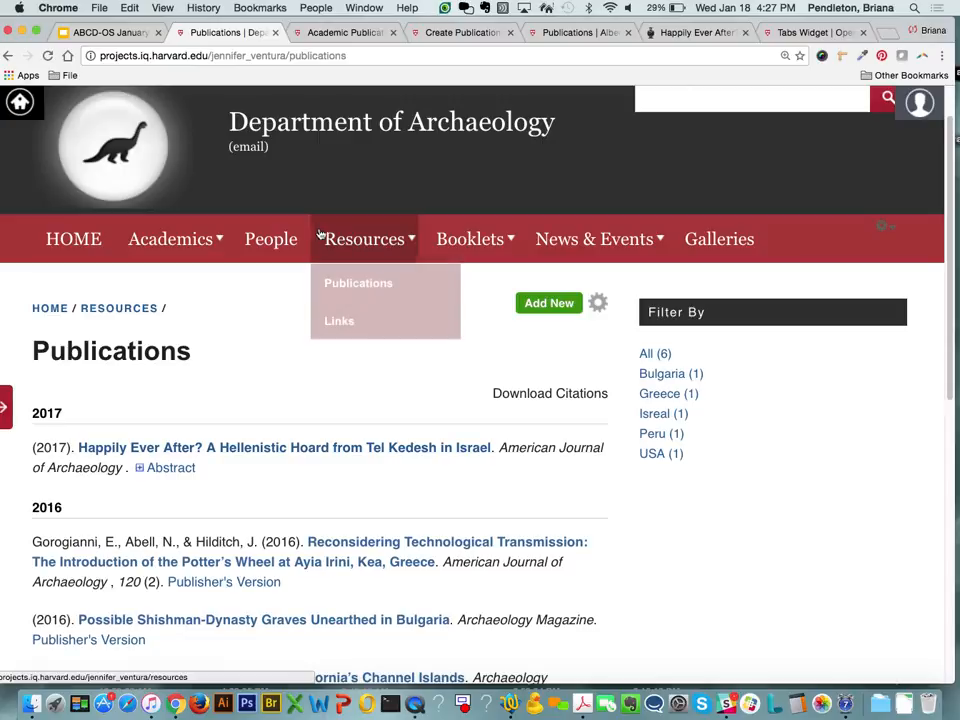
- Return to the Publications 2 page, copy the Tabs for Pubs widget's title, clear it from the widget and save
click(8, 55)
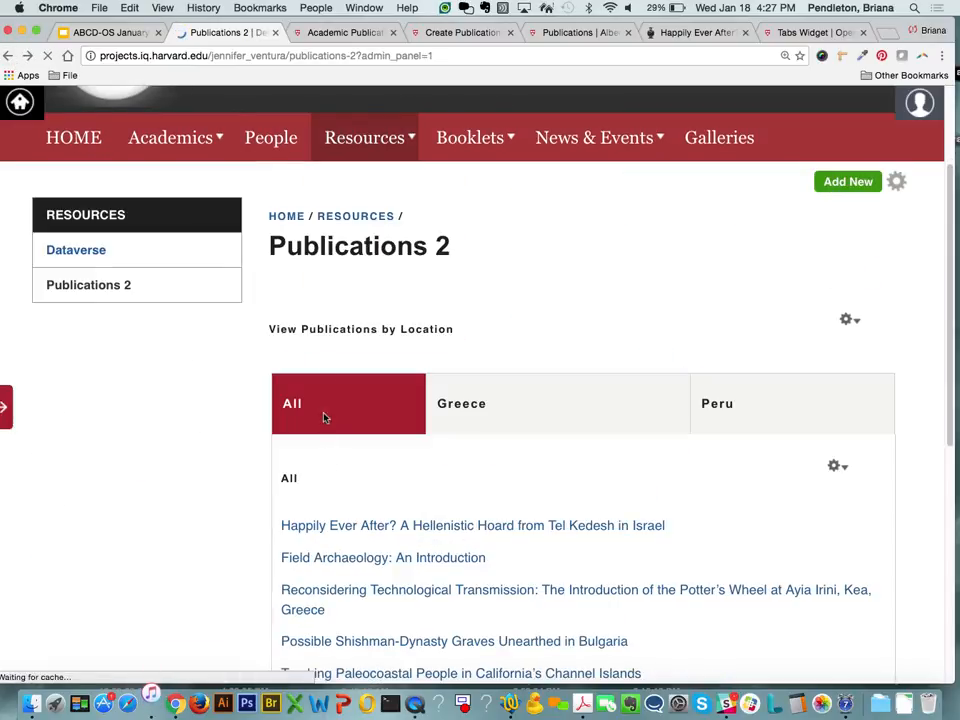
click(857, 321)
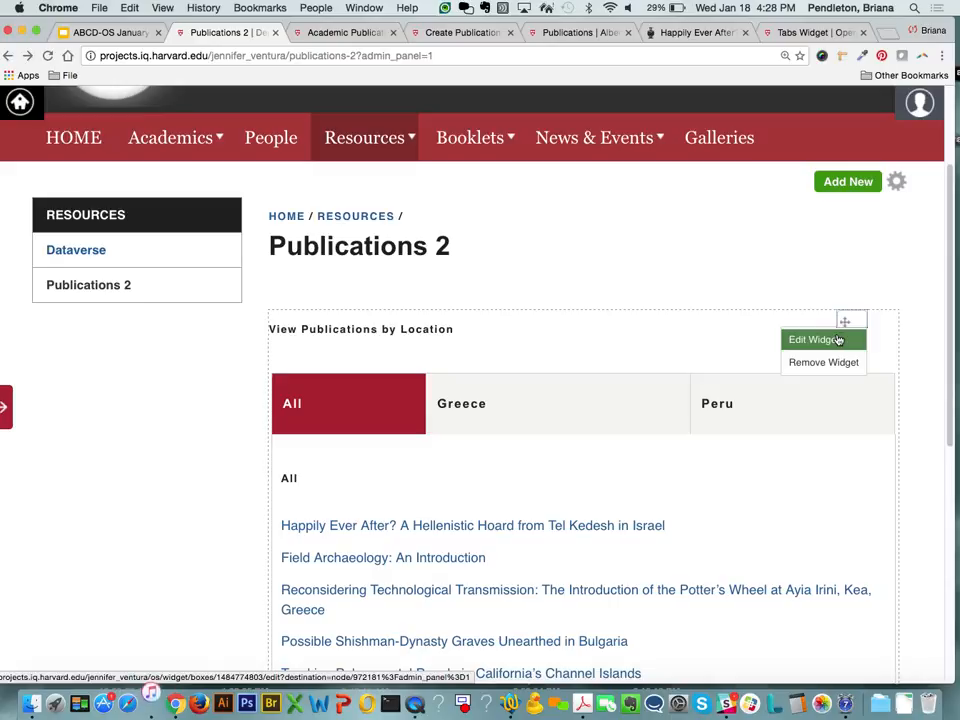
click(838, 340)
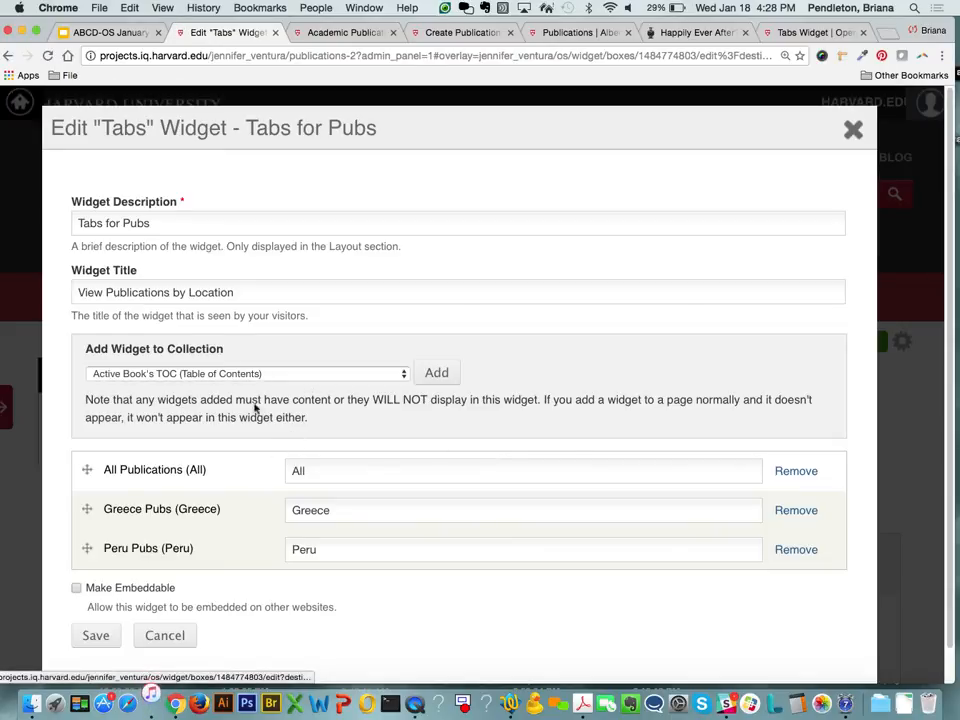
drag(236, 290, 82, 284)
key(super+c)
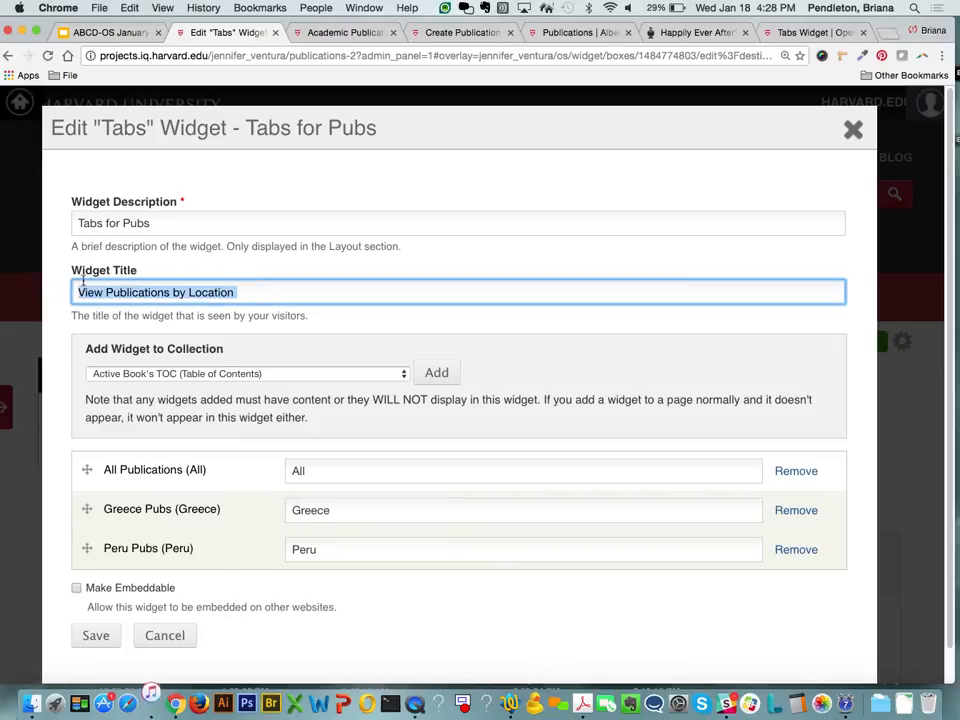
key(BackSpace)
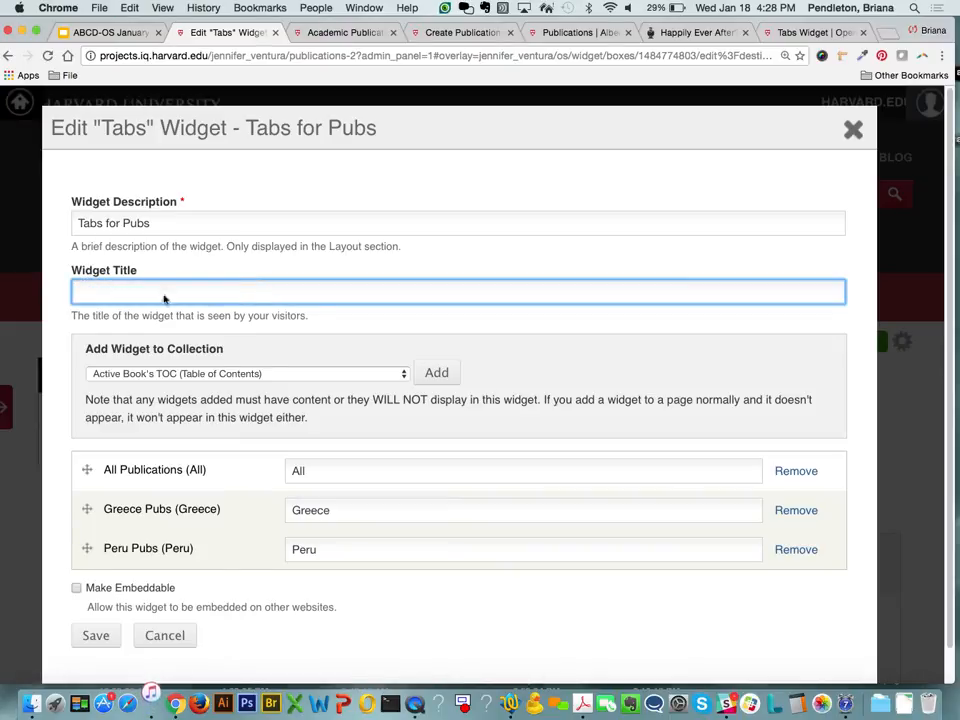
scroll(94, 523, down, 1)
click(94, 604)
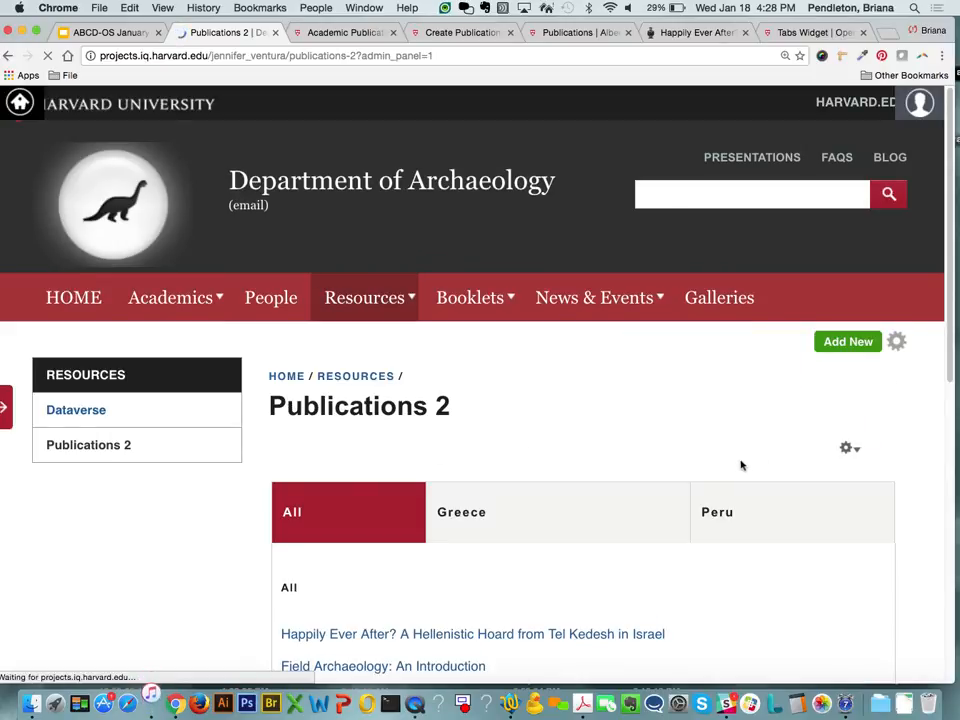
- Edit the Publications 2 page content and paste the copied text "View Publications by Location" into its body
click(858, 452)
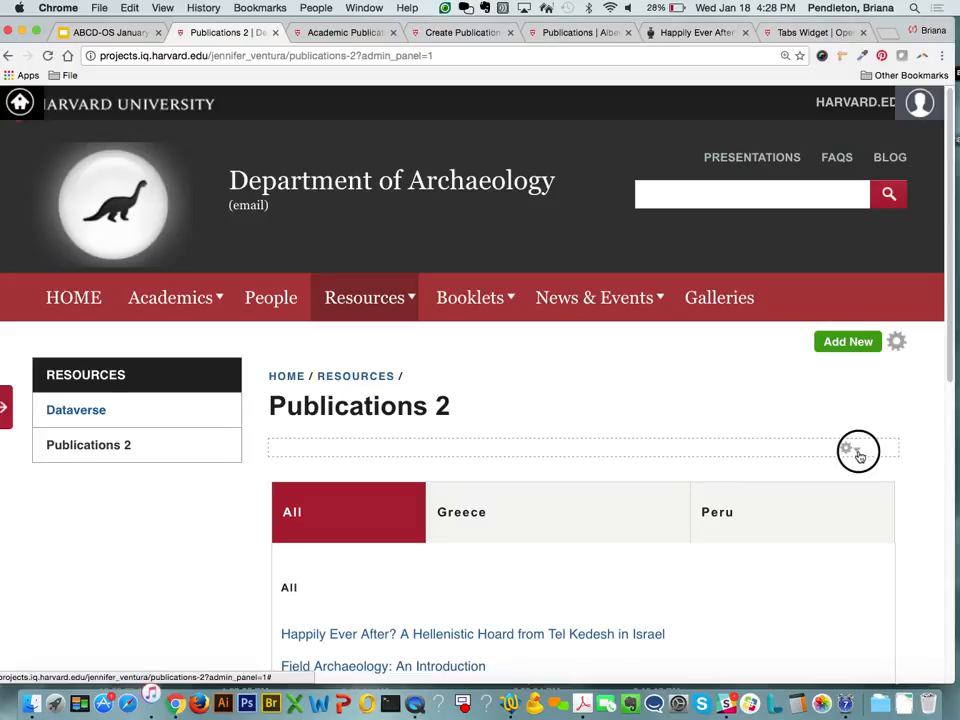
click(847, 472)
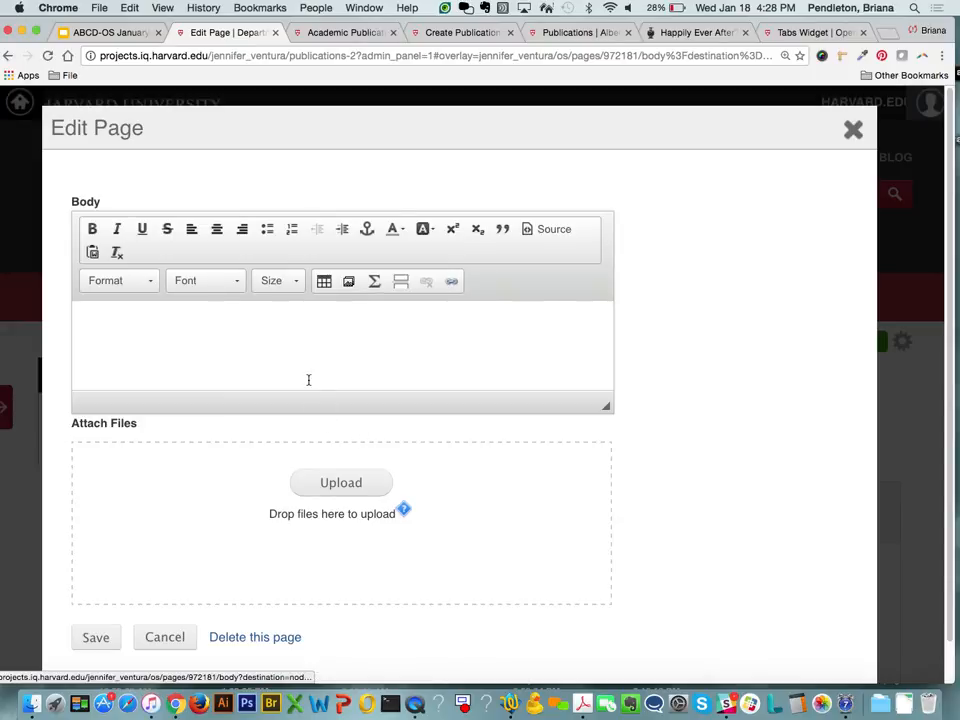
click(308, 380)
key(super+v)
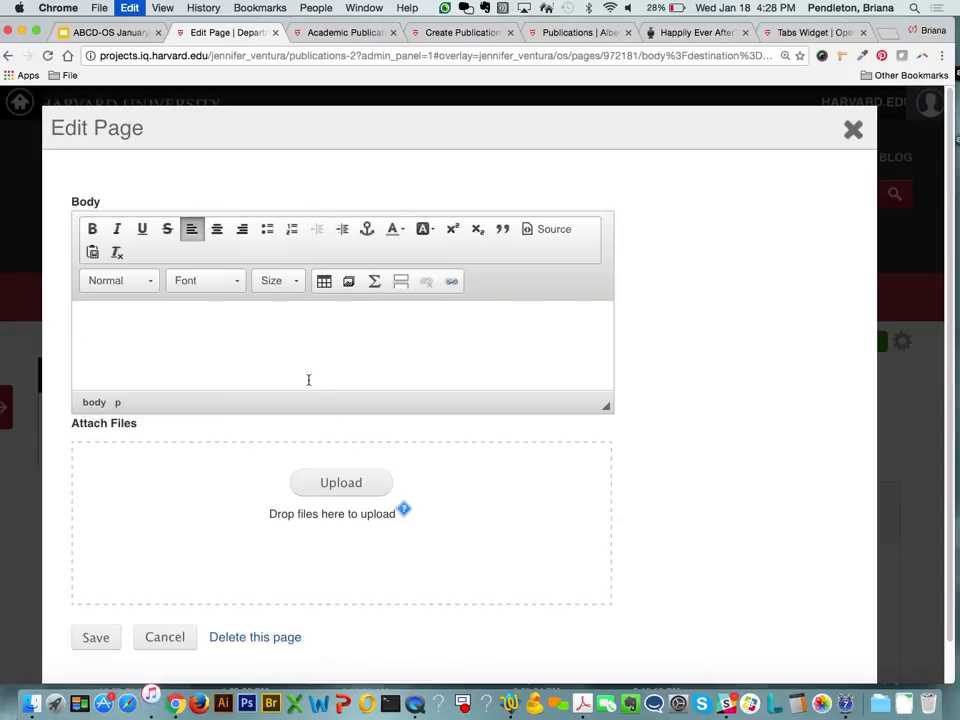
- Format the "View Publications by Location" body text as Heading 3 and save the page
drag(271, 323, 96, 311)
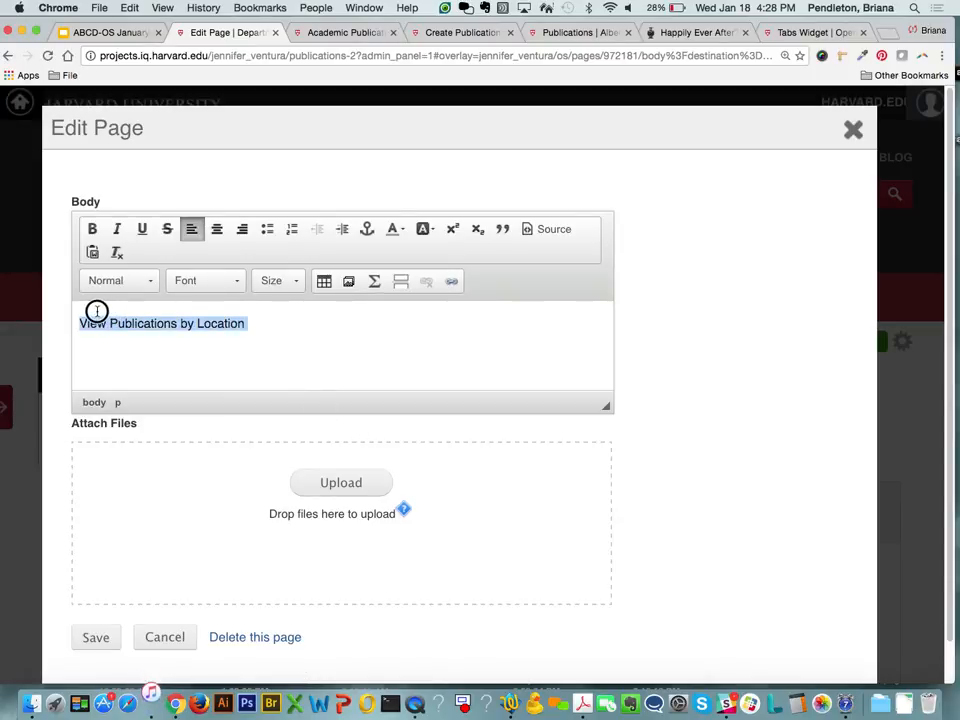
click(146, 282)
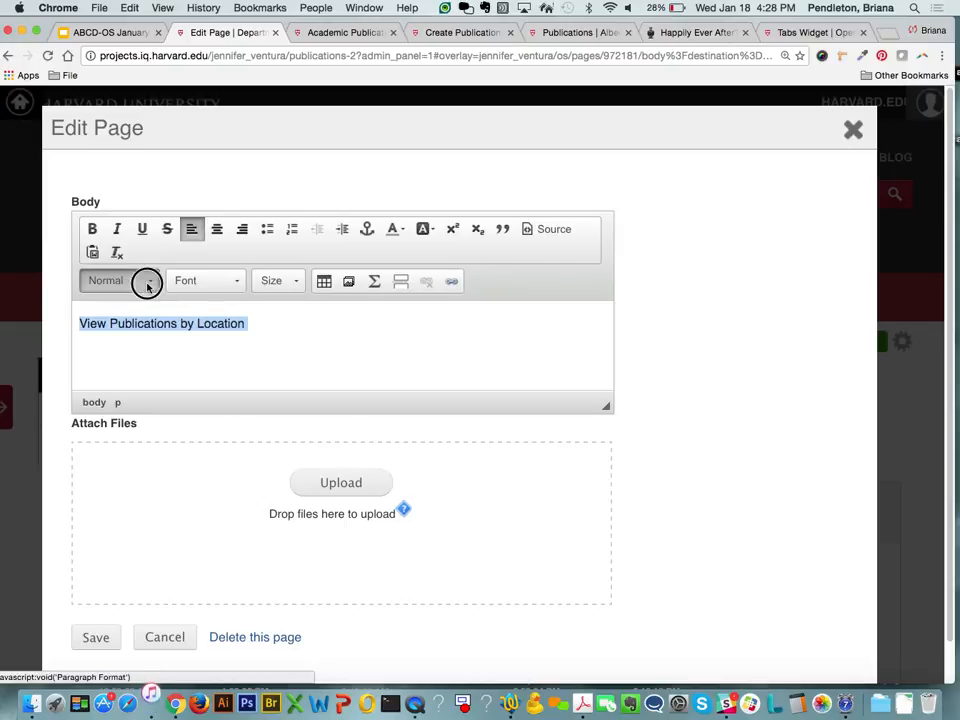
scroll(150, 424, down, 1)
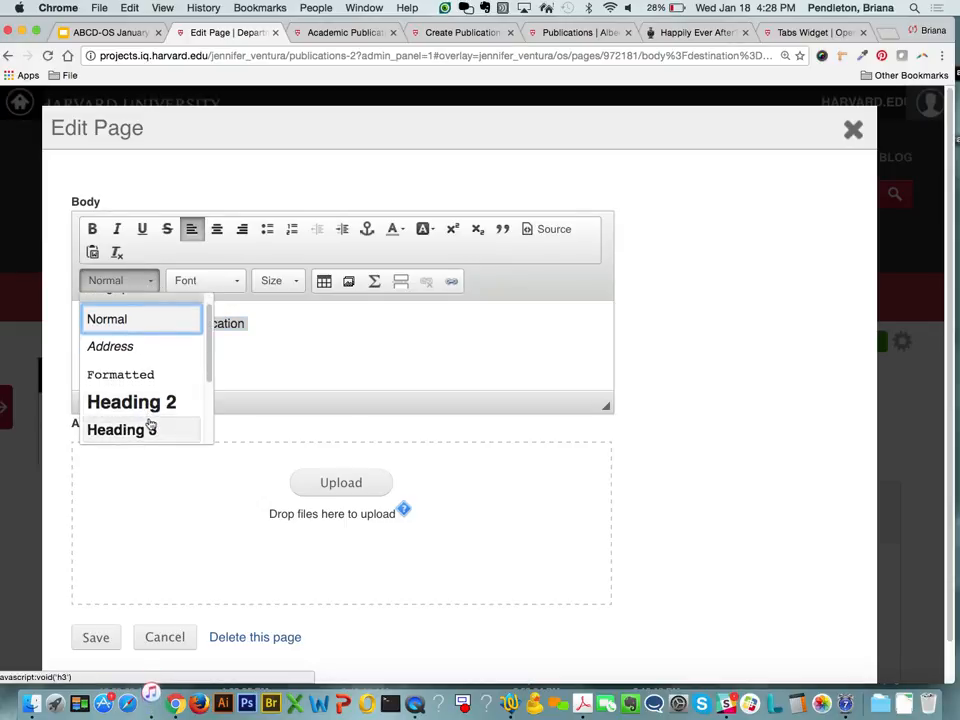
click(150, 430)
scroll(118, 446, down, 1)
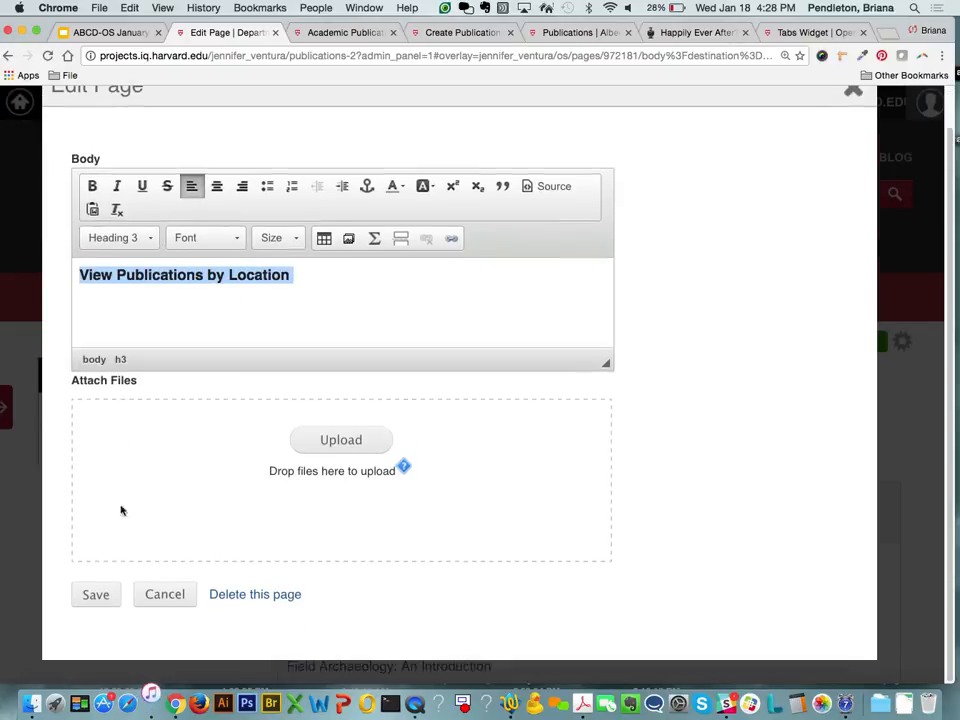
click(103, 595)
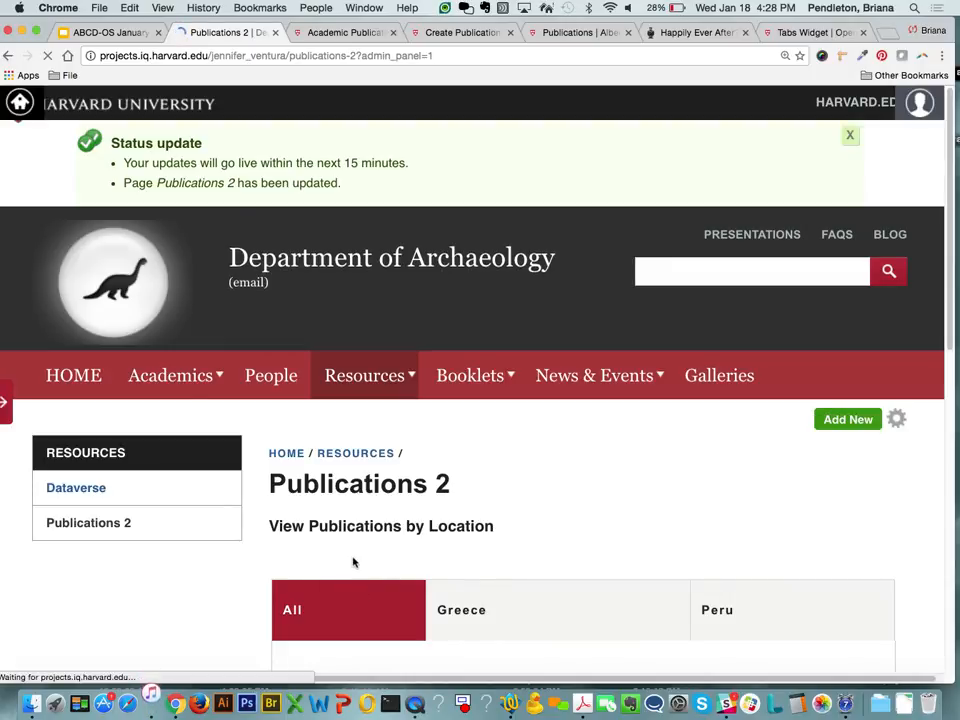
- Remove the widget title from the All Publications list under the All tab and save the widget
scroll(455, 556, down, 3)
scroll(480, 394, down, 1)
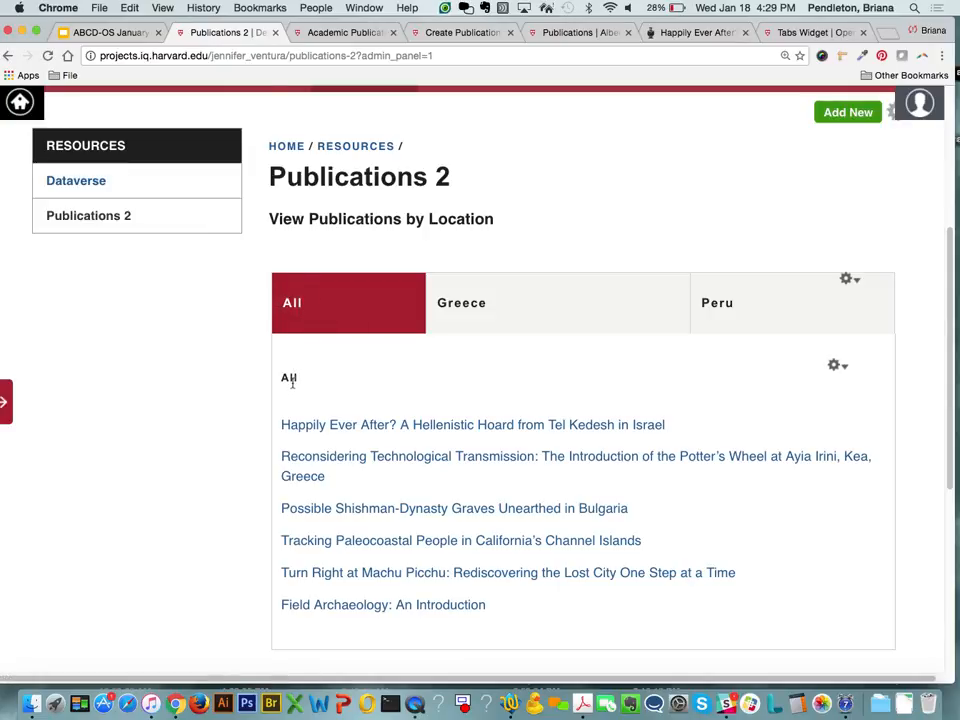
click(841, 367)
click(836, 366)
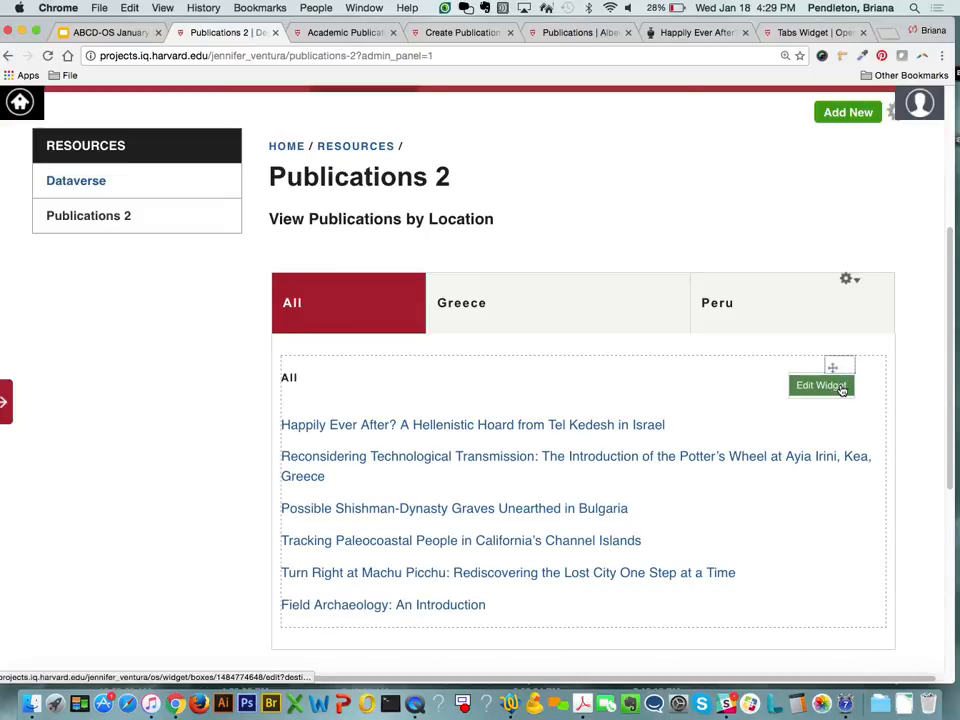
click(821, 386)
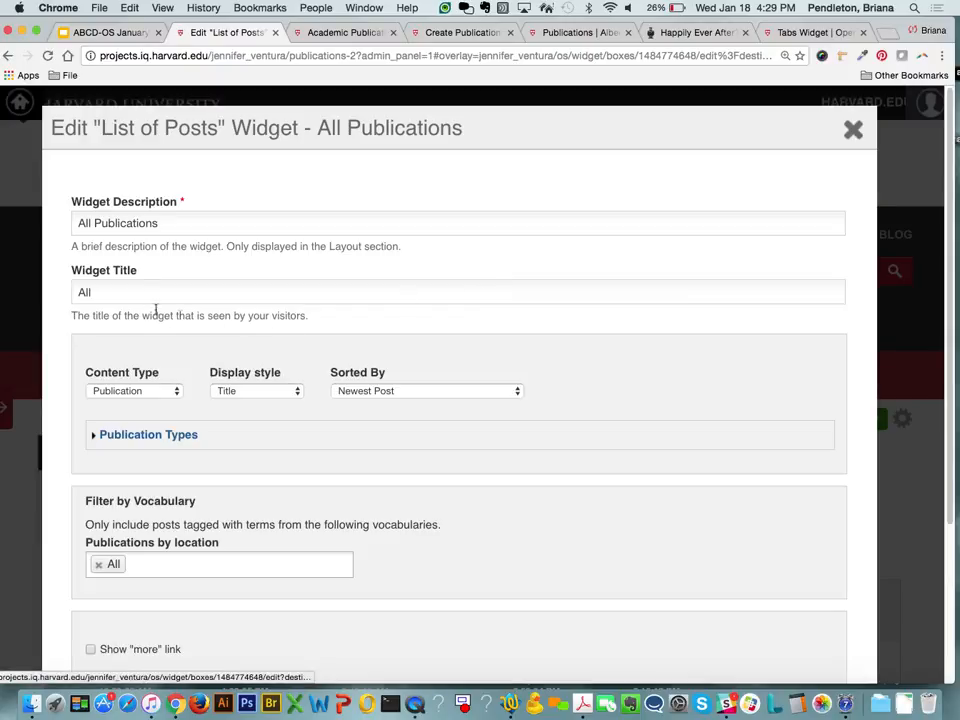
drag(122, 300, 55, 293)
key(BackSpace)
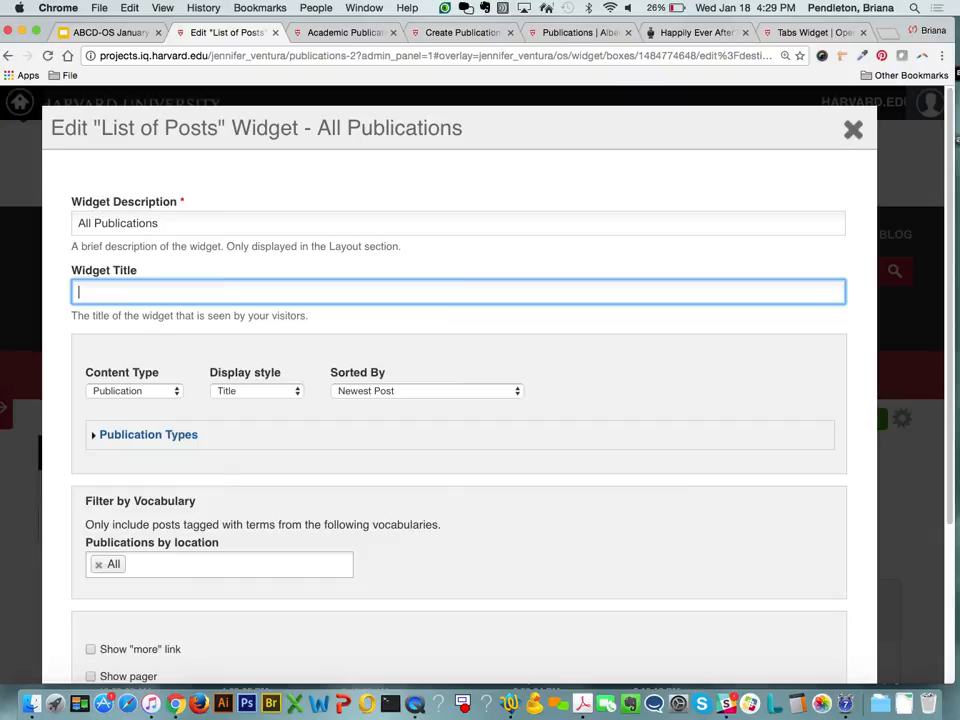
scroll(155, 418, down, 5)
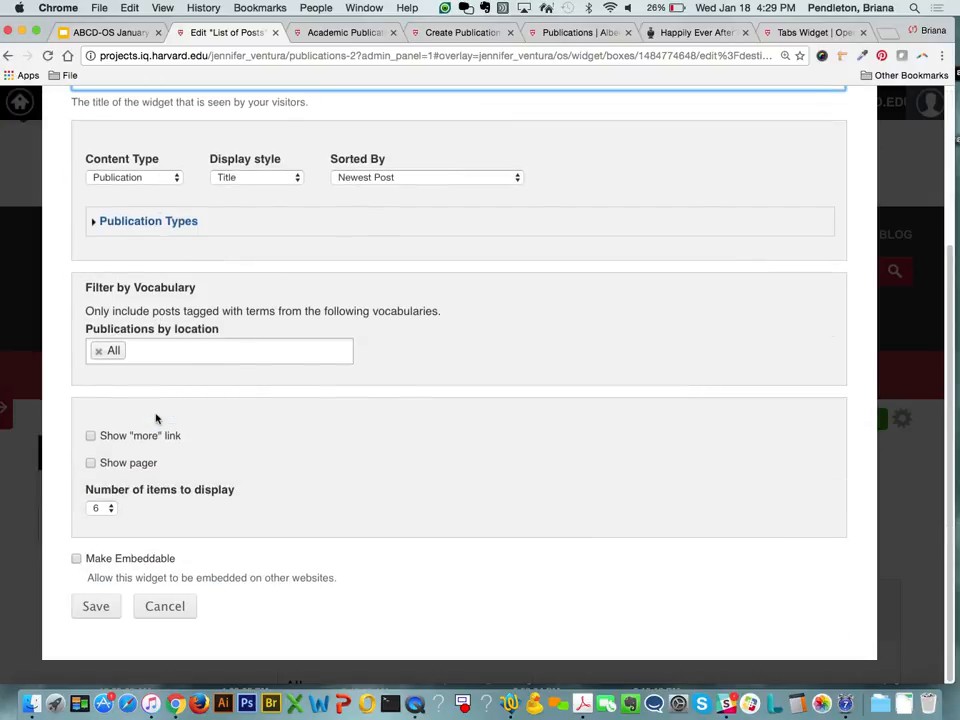
click(100, 606)
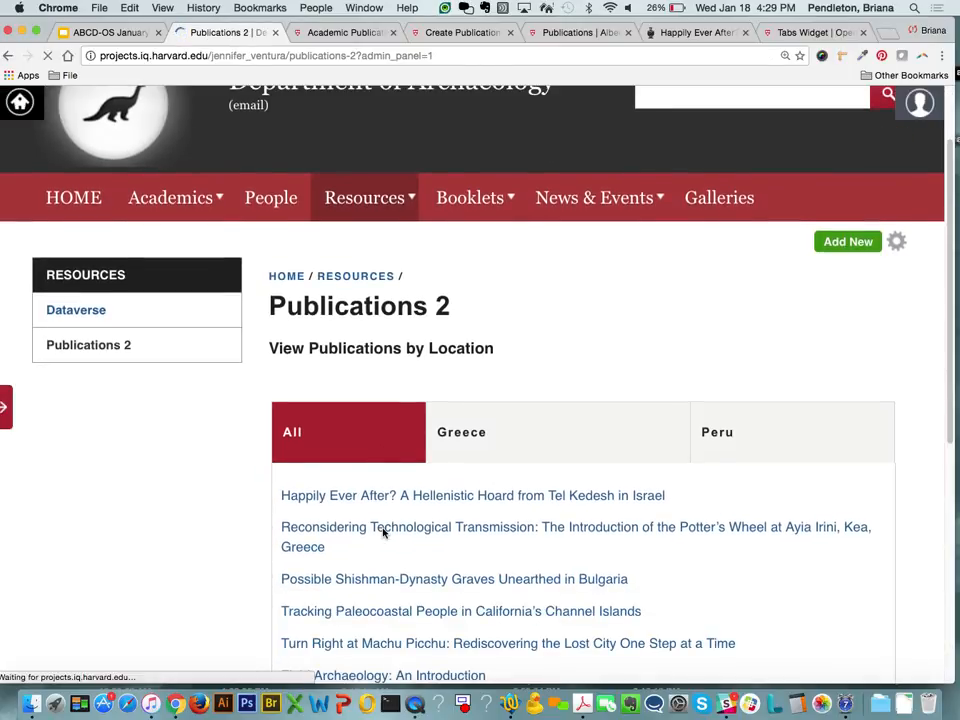
- Remove the widget title from the Greece Pubs list, save the widget and check the Greece tab on the page
click(452, 453)
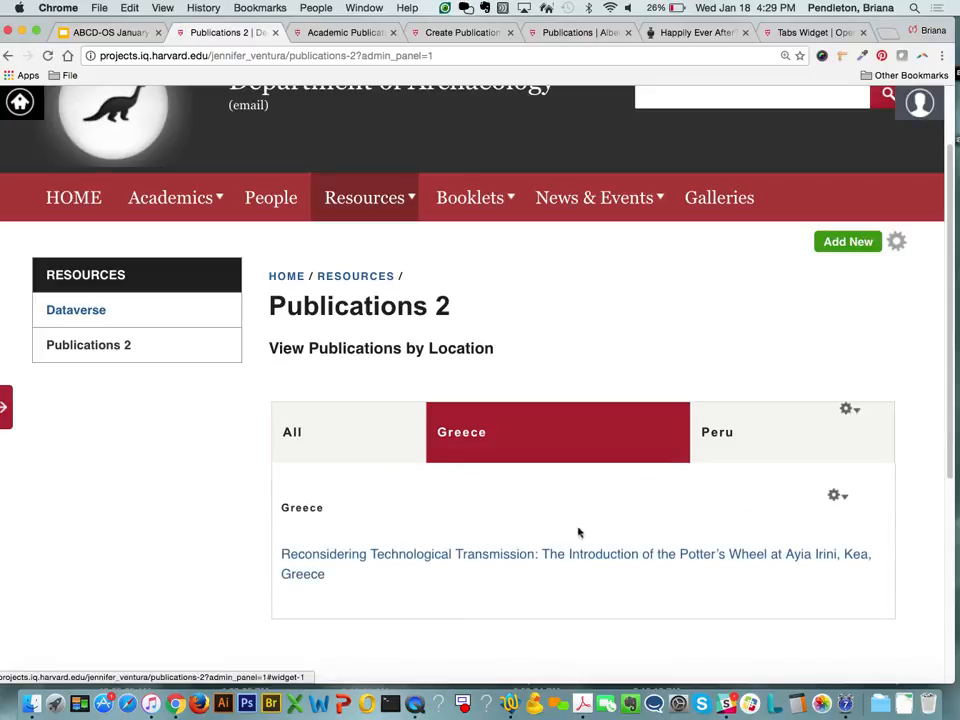
click(837, 496)
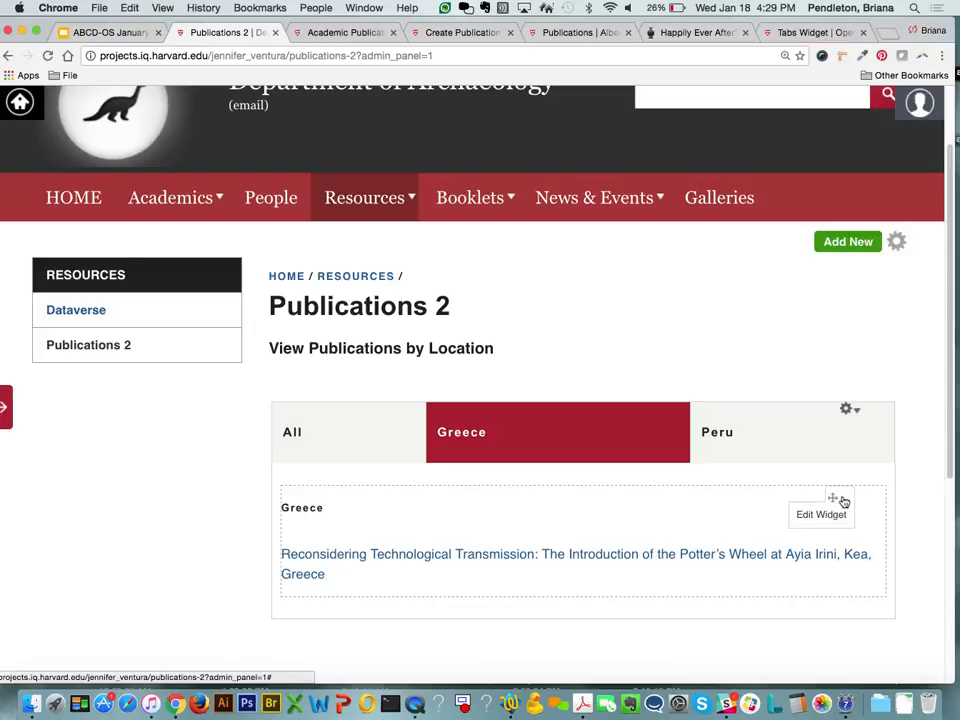
click(821, 512)
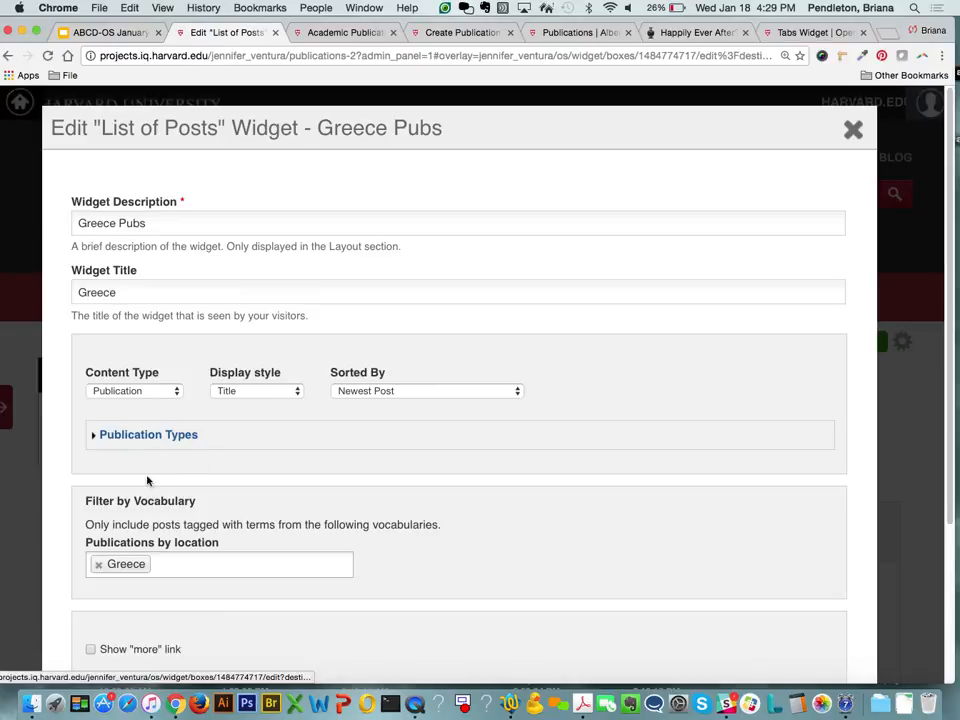
click(133, 289)
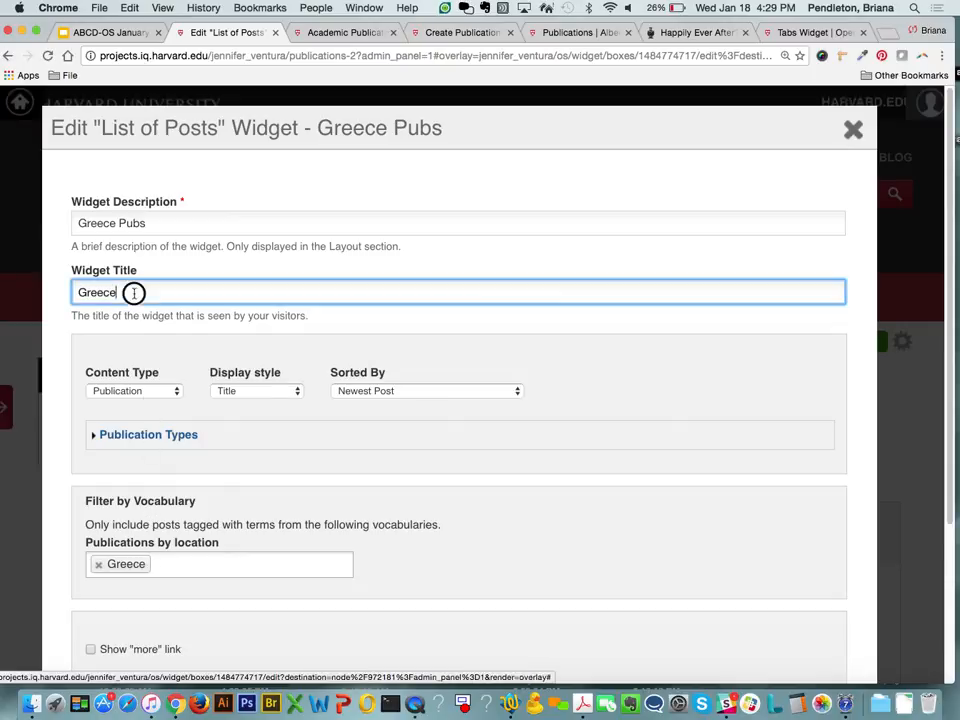
drag(133, 289, 58, 287)
key(BackSpace)
scroll(160, 545, down, 1)
scroll(160, 545, down, 3)
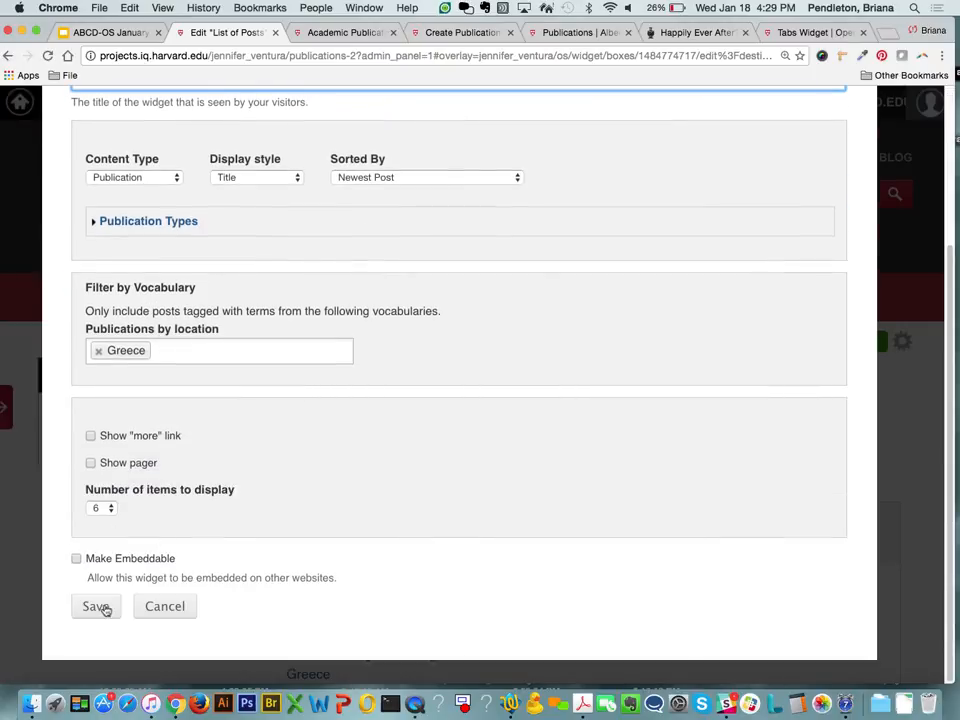
click(97, 607)
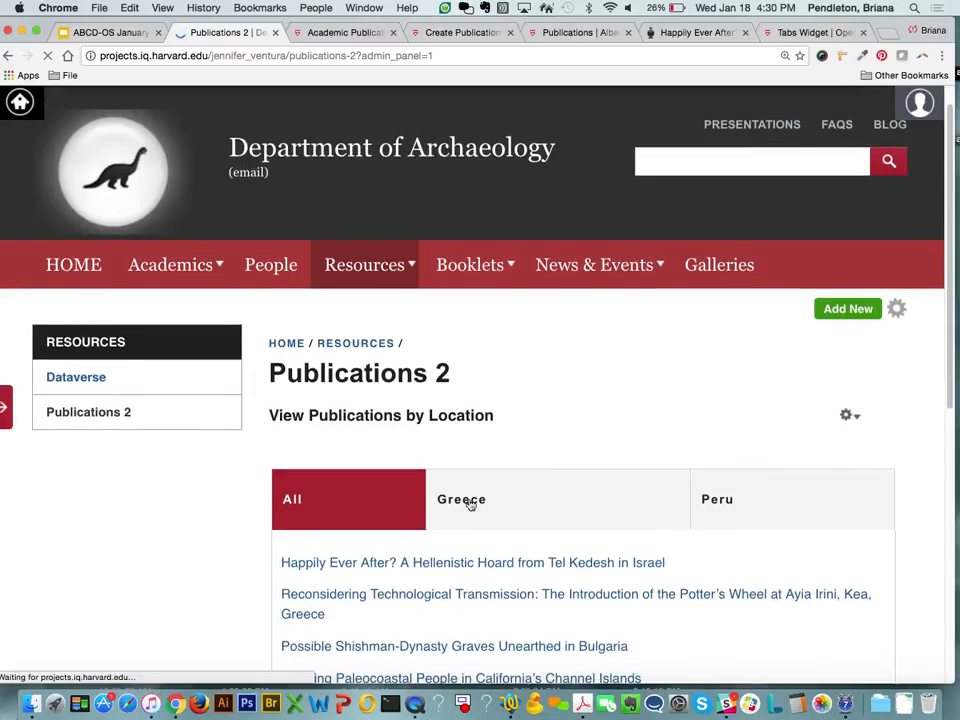
click(462, 499)
scroll(470, 504, down, 1)
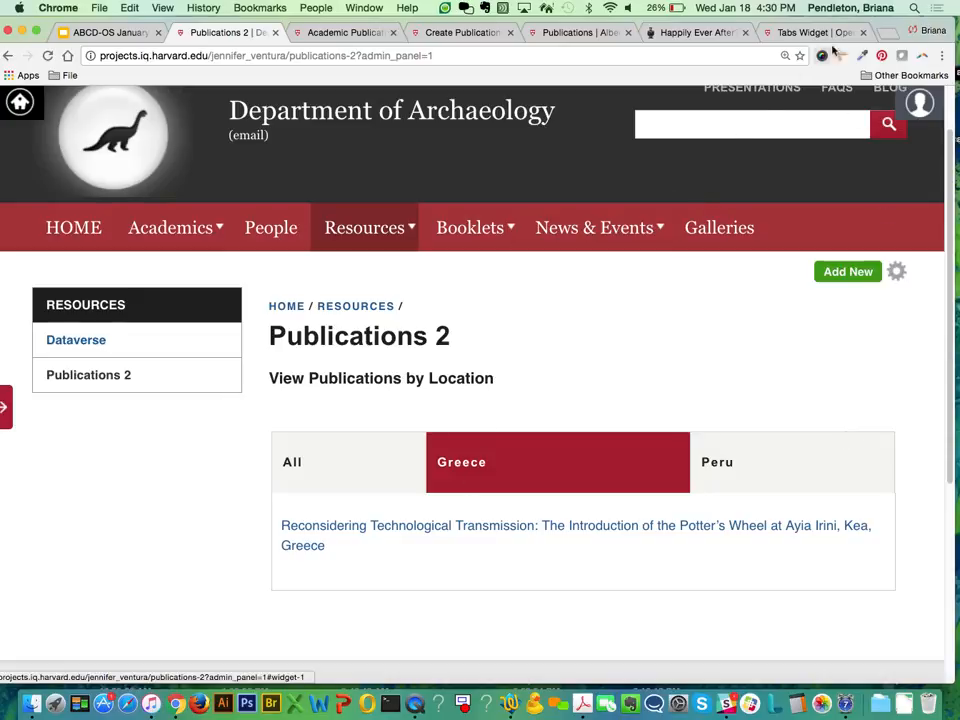
- Find gking.harvard.edu by searching the web for "gking harvard" in a new browser tab and examine the site's tabbed Recent Work section
click(881, 36)
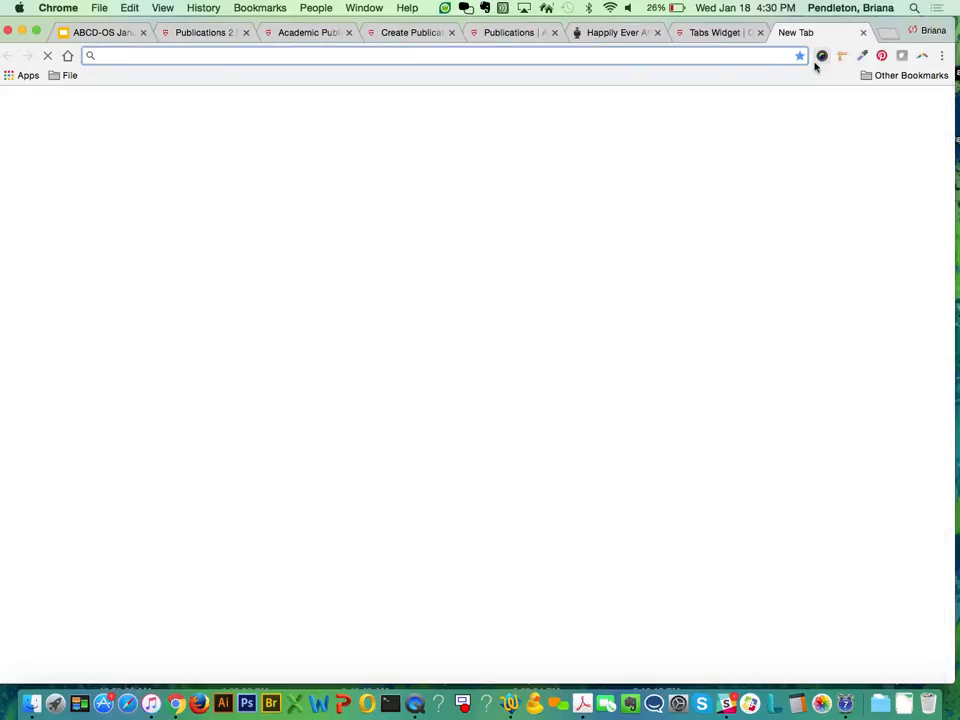
text(gkin)
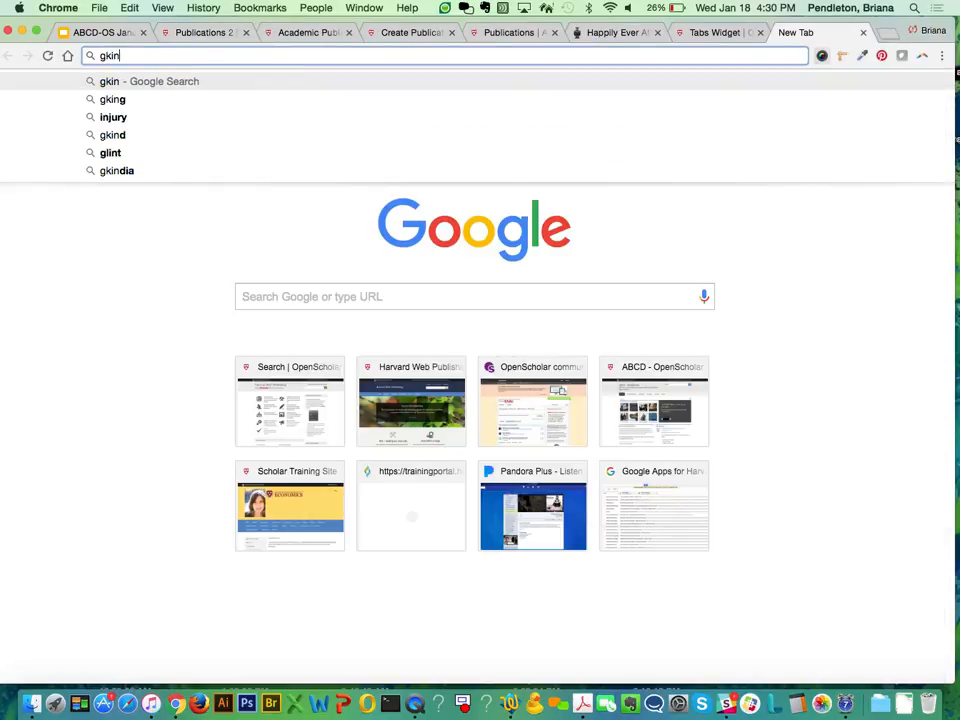
text(g hard)
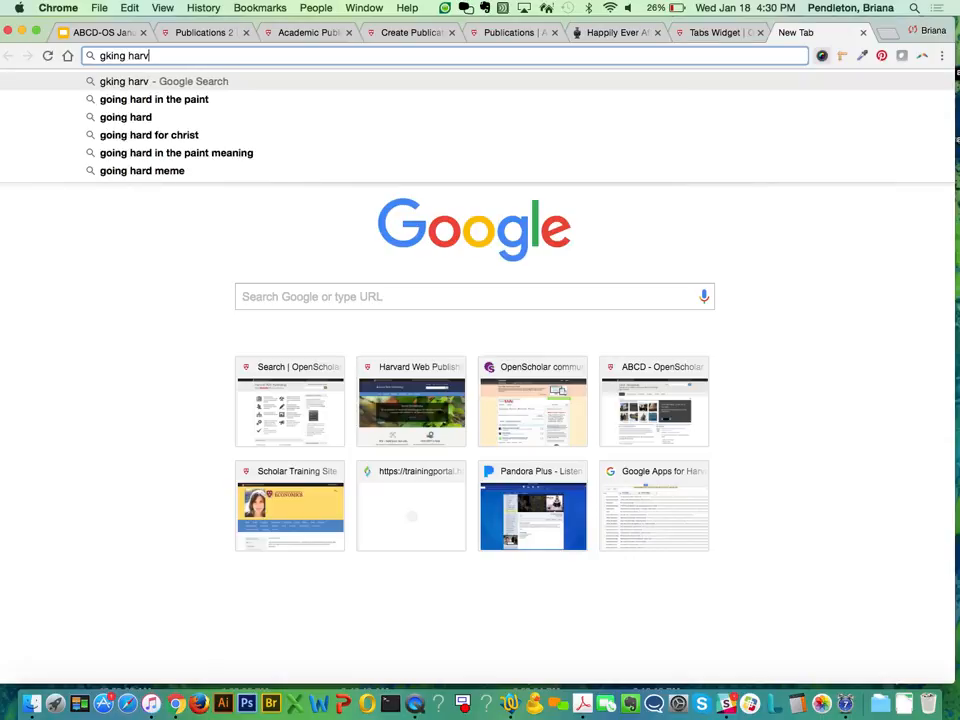
key(Return)
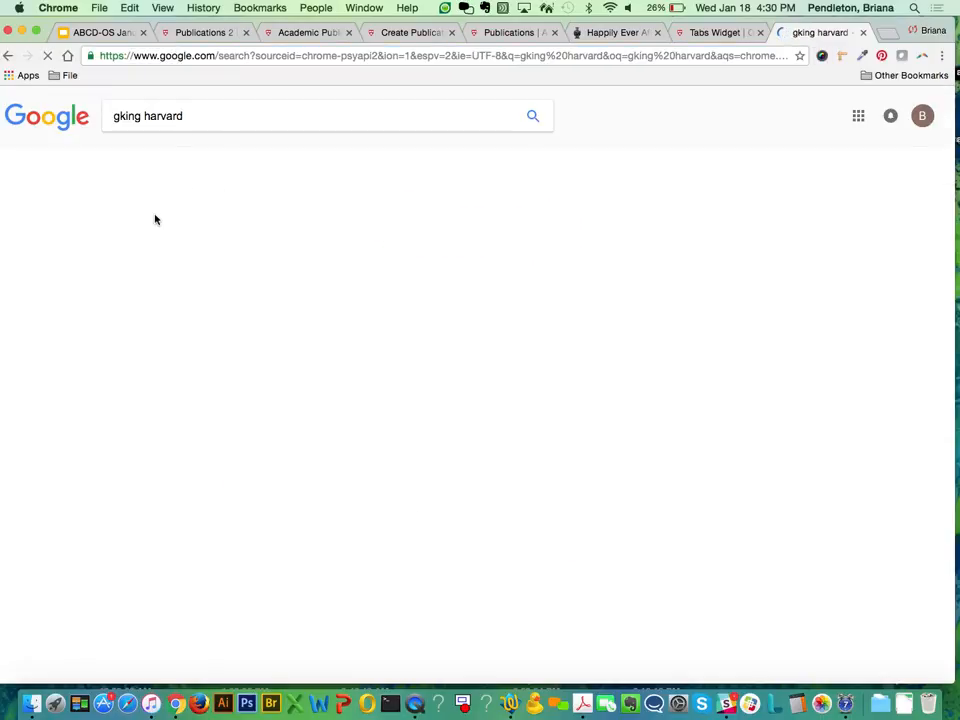
click(147, 222)
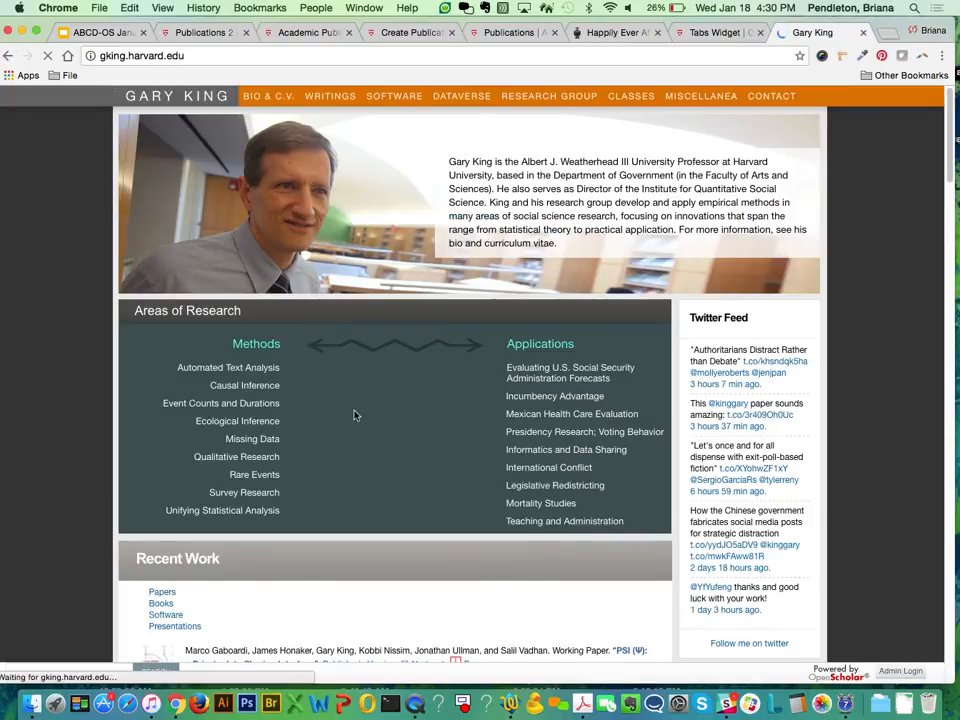
scroll(356, 415, down, 1)
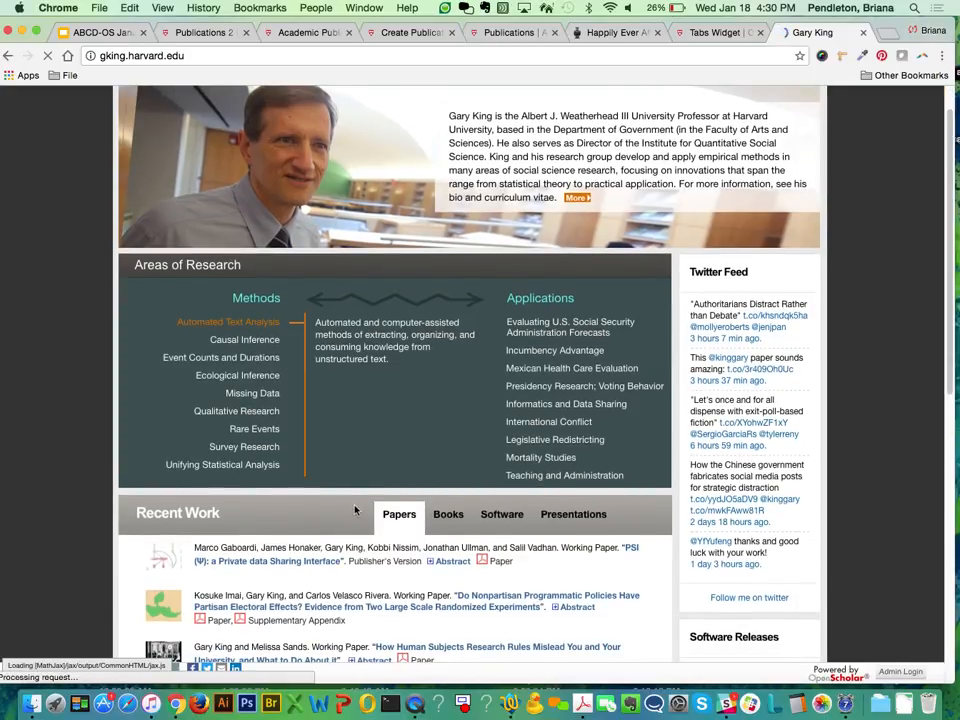
scroll(355, 418, down, 1)
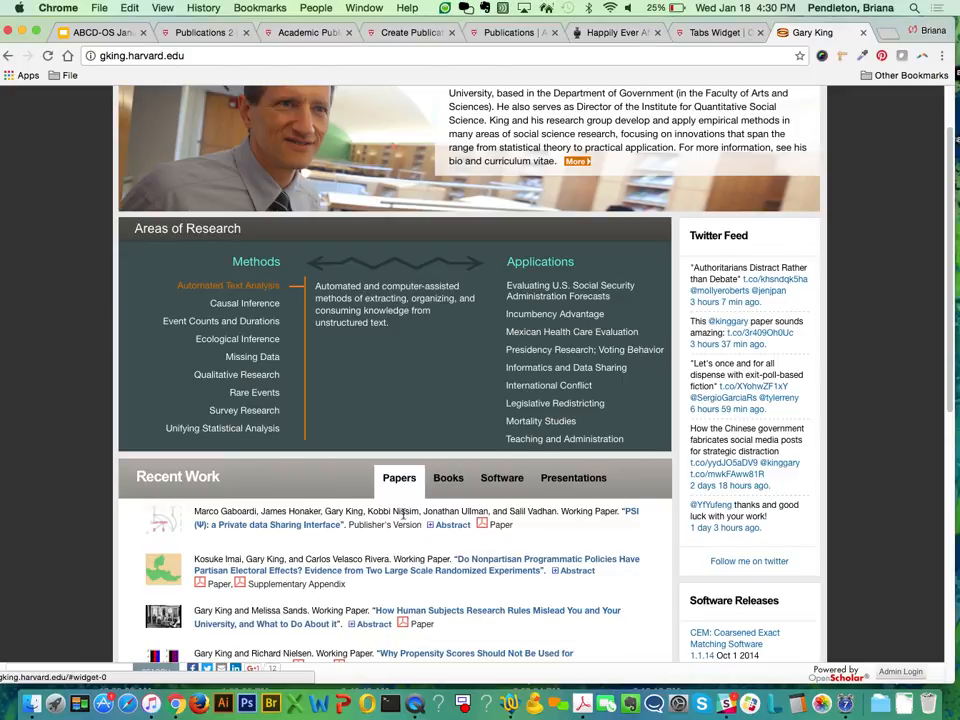
scroll(403, 513, down, 4)
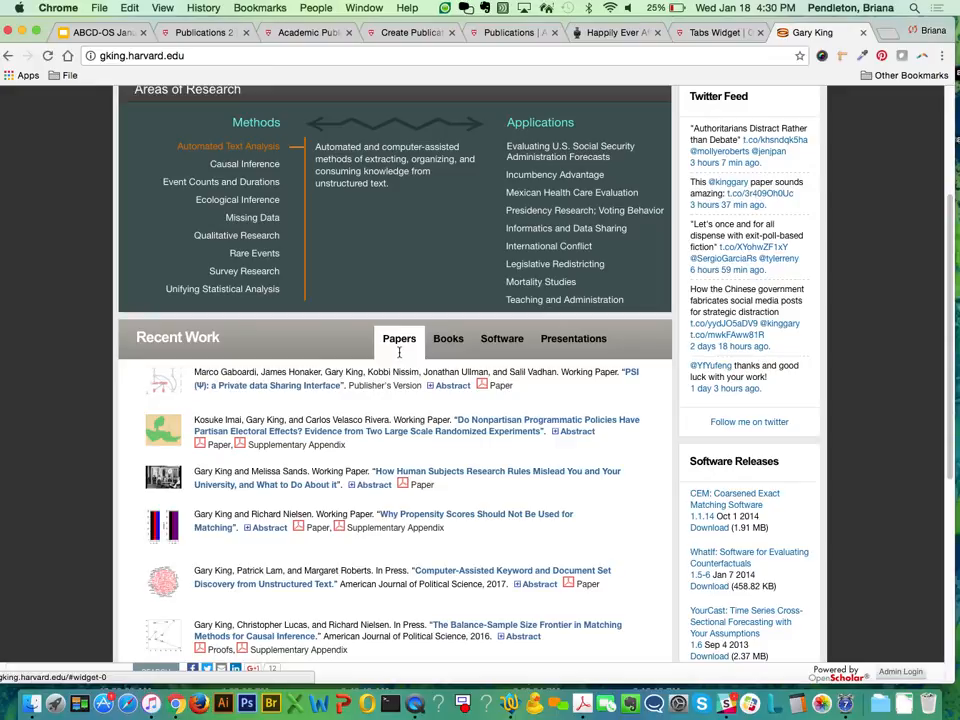
- View the Books, Software and Presentations tabs of the Recent Work section, finishing back on Papers
scroll(397, 374, down, 2)
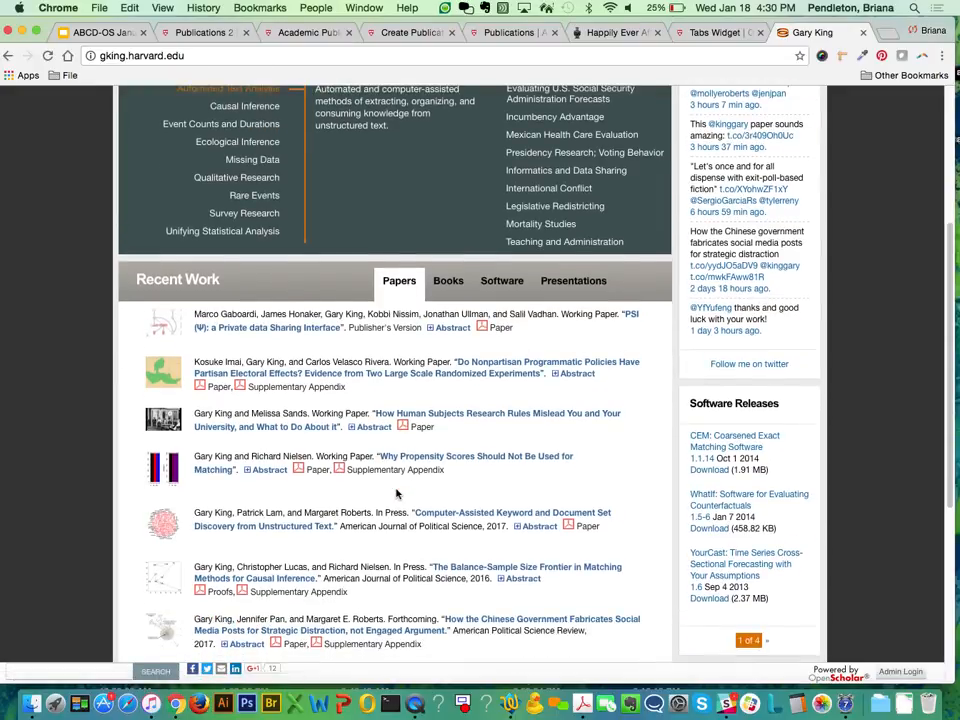
click(440, 283)
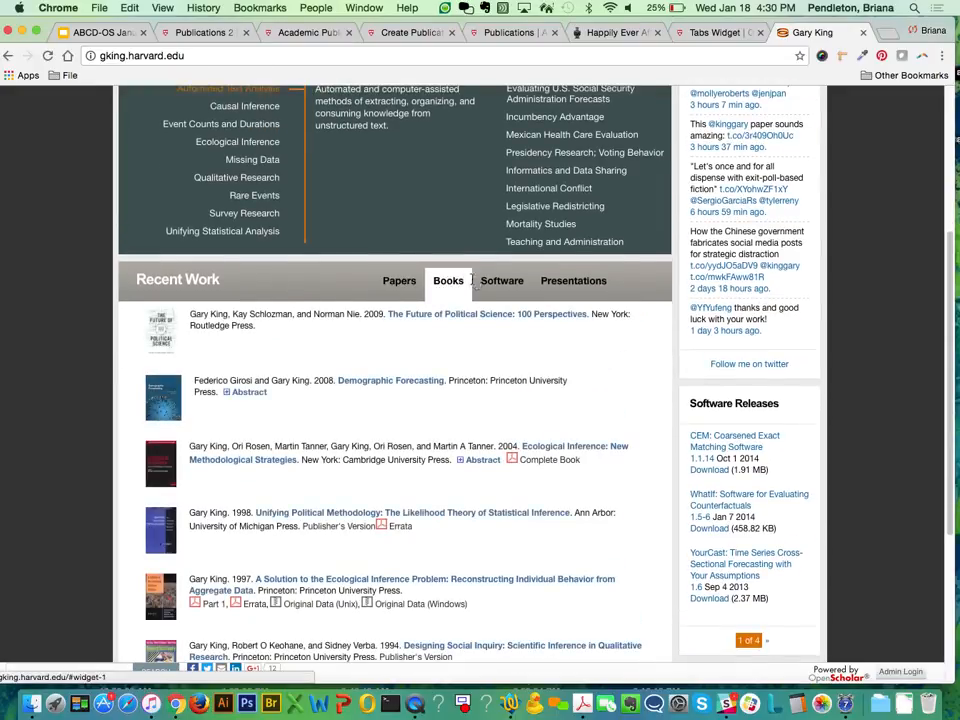
click(497, 281)
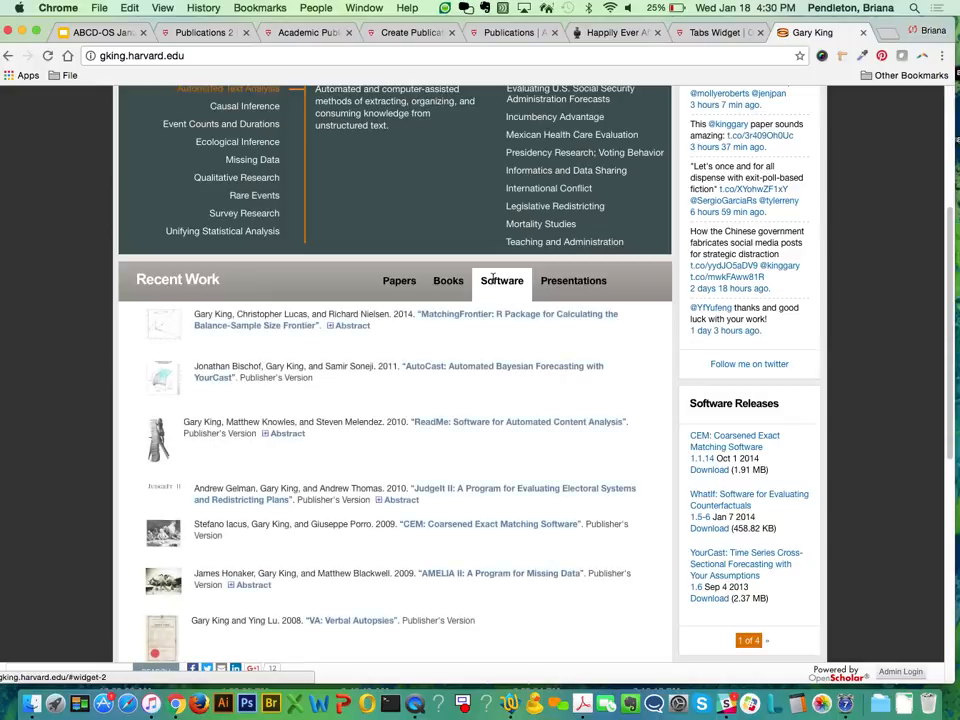
click(557, 280)
click(395, 288)
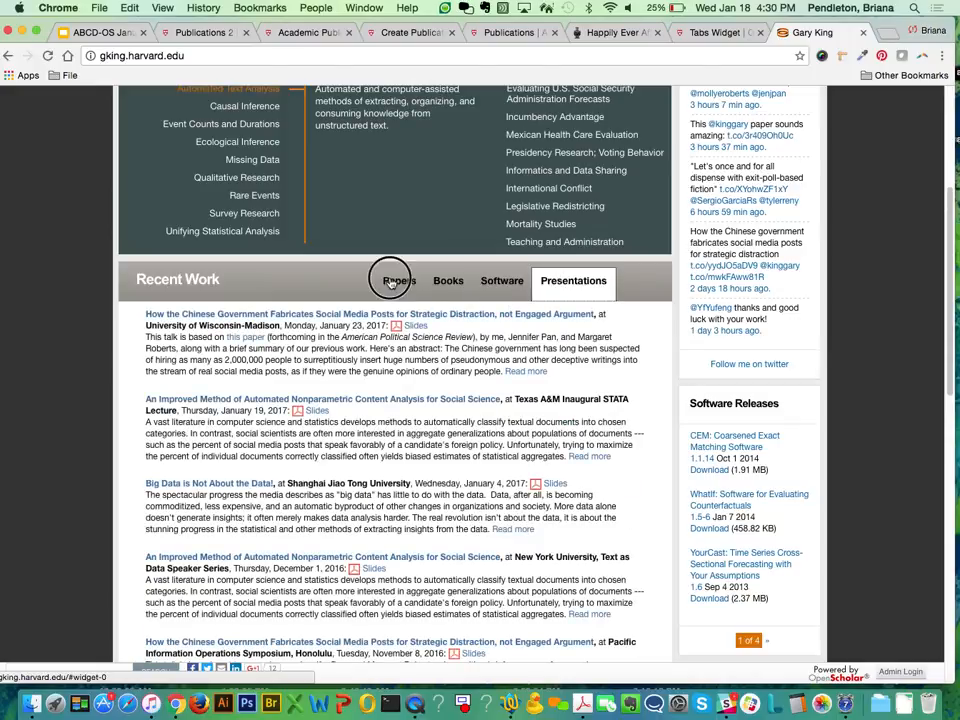
scroll(376, 453, up, 1)
scroll(376, 453, up, 5)
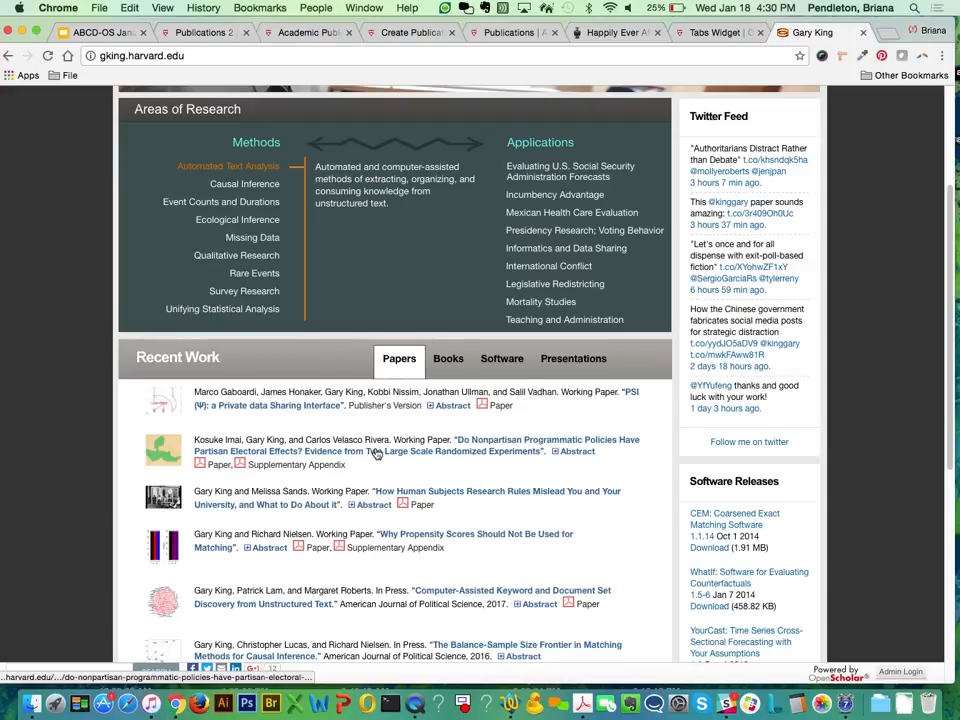
scroll(366, 490, up, 2)
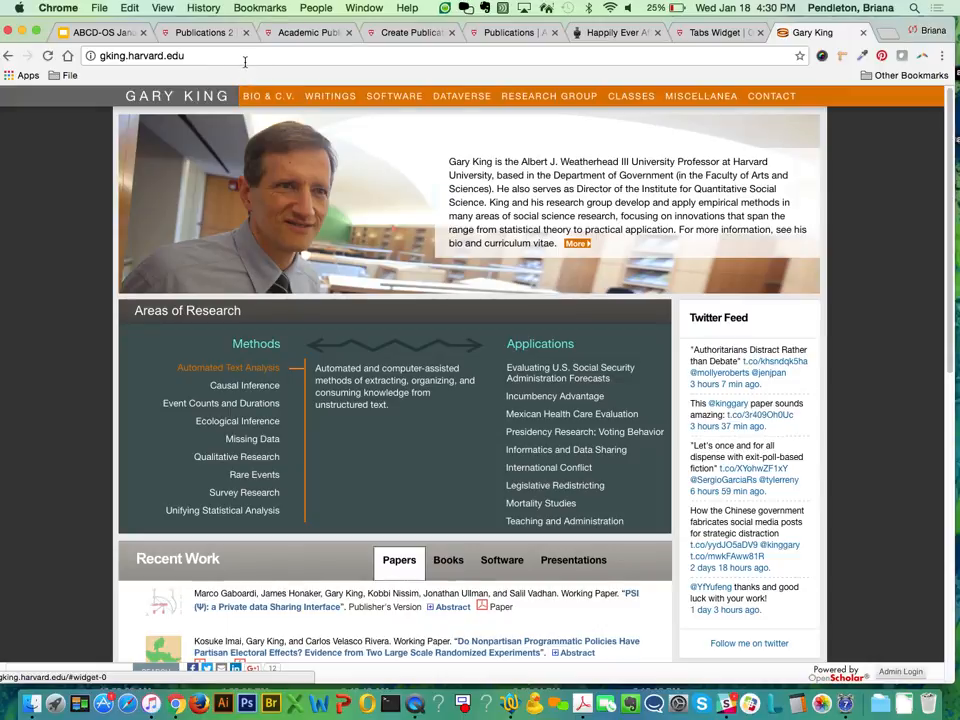
- Open gking.harvard.edu/publications and look through the Writings page's publication list, ending back at its beginning
click(242, 56)
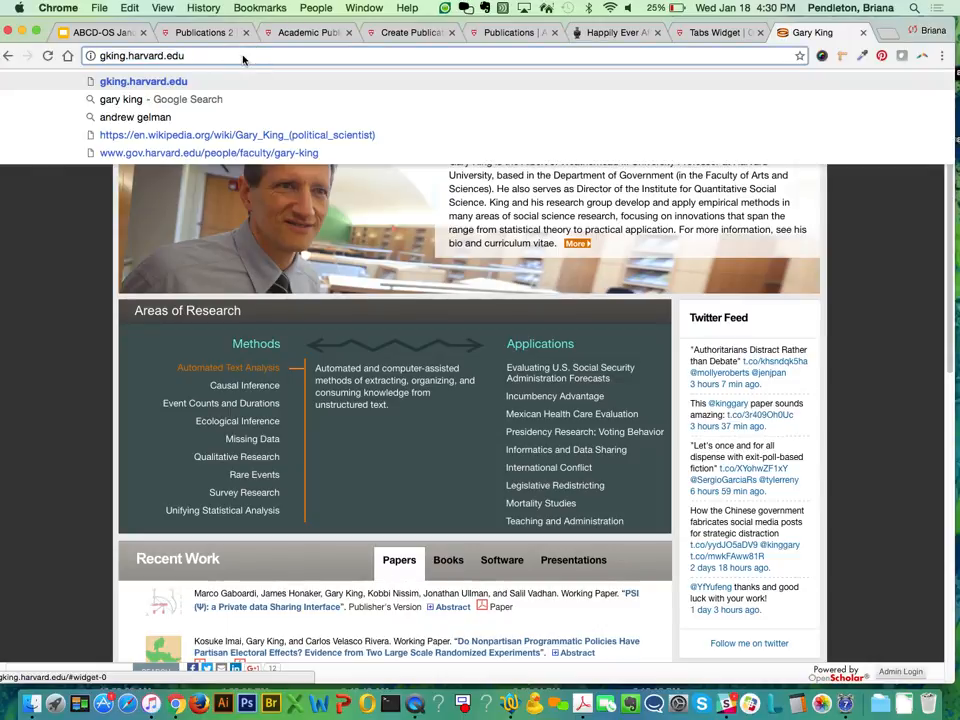
text(/)
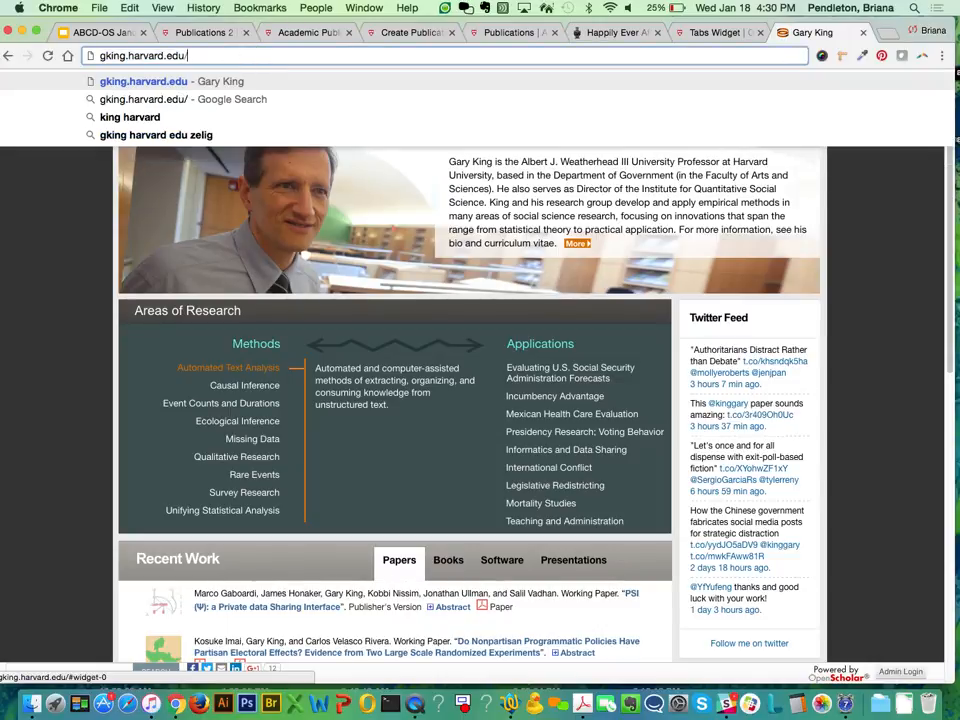
text(public)
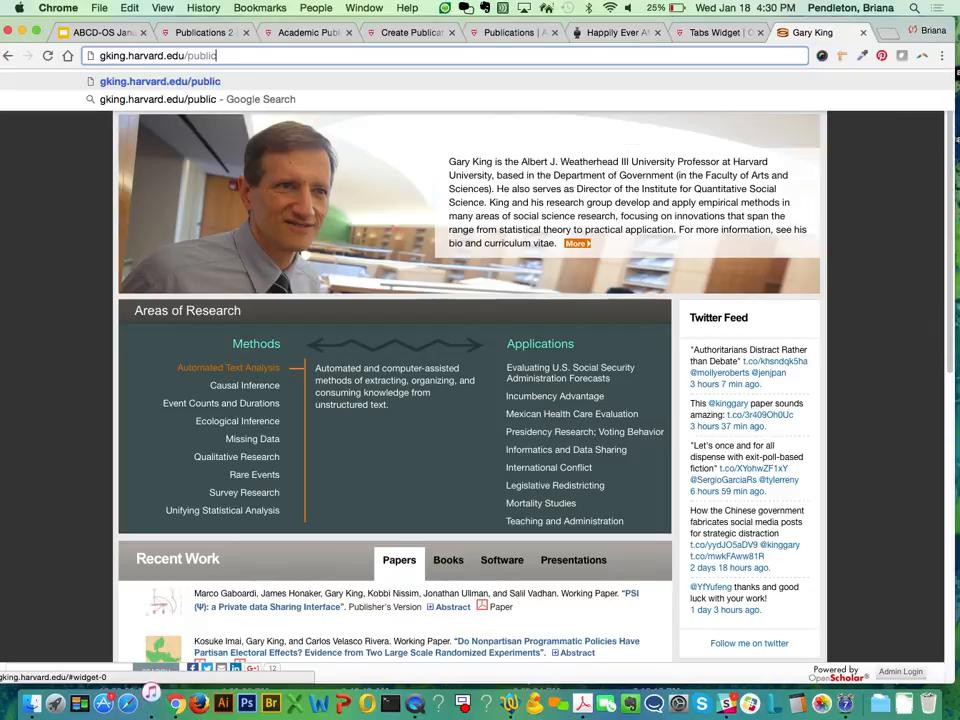
text(ations)
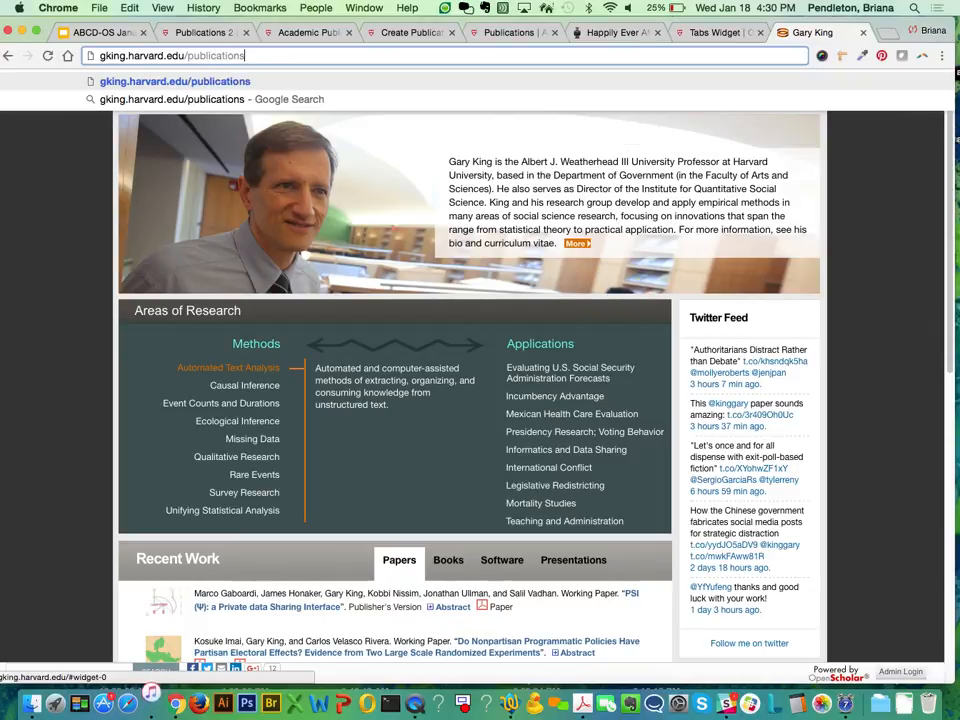
key(Return)
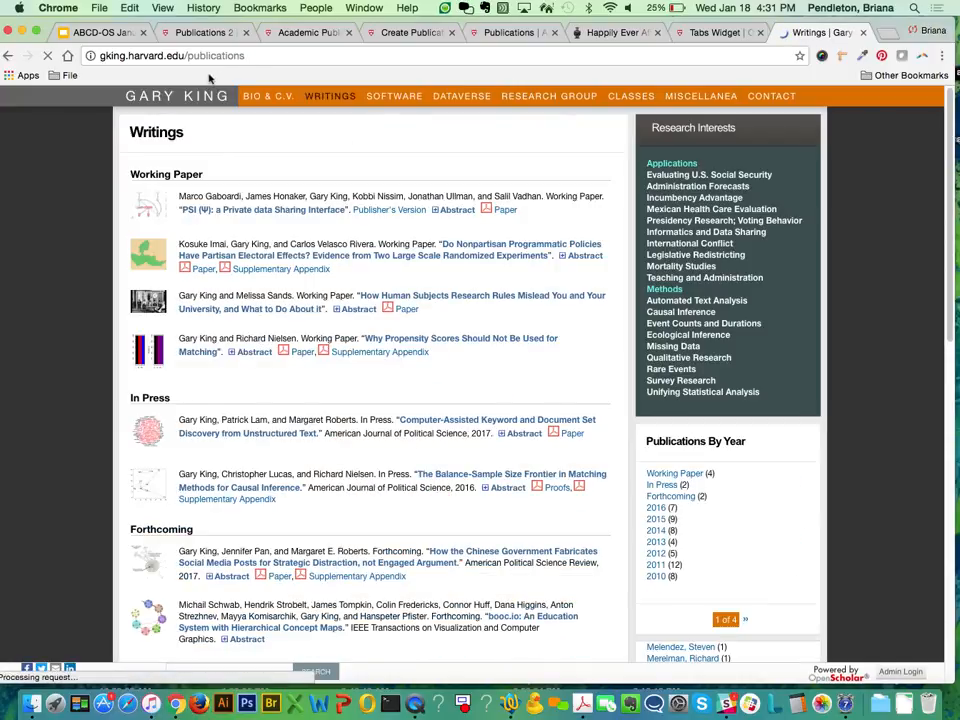
scroll(221, 240, down, 5)
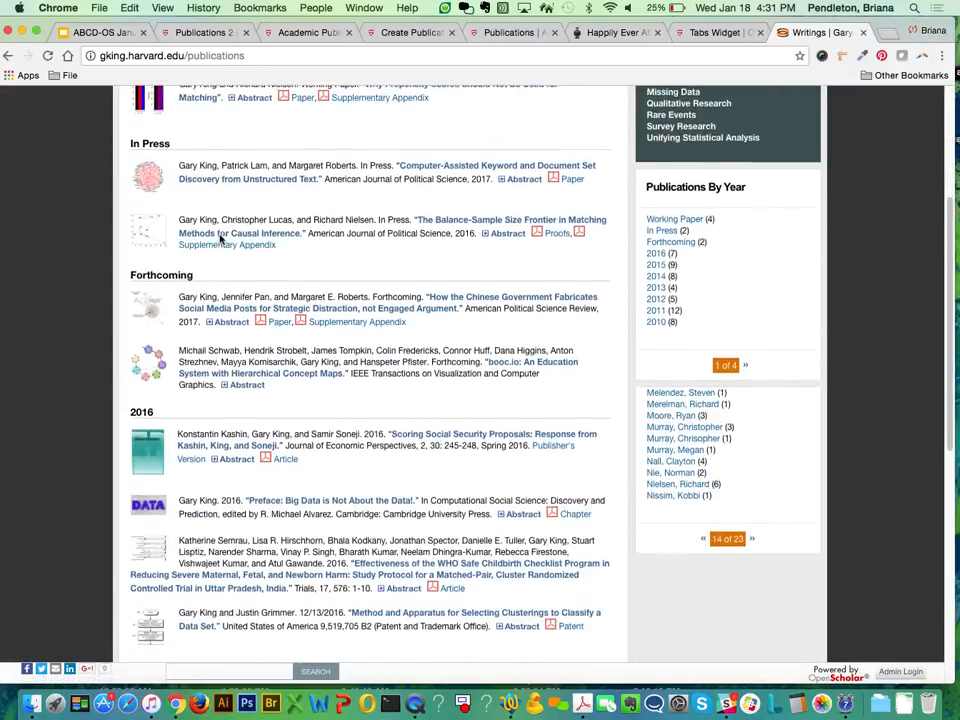
scroll(221, 240, down, 10)
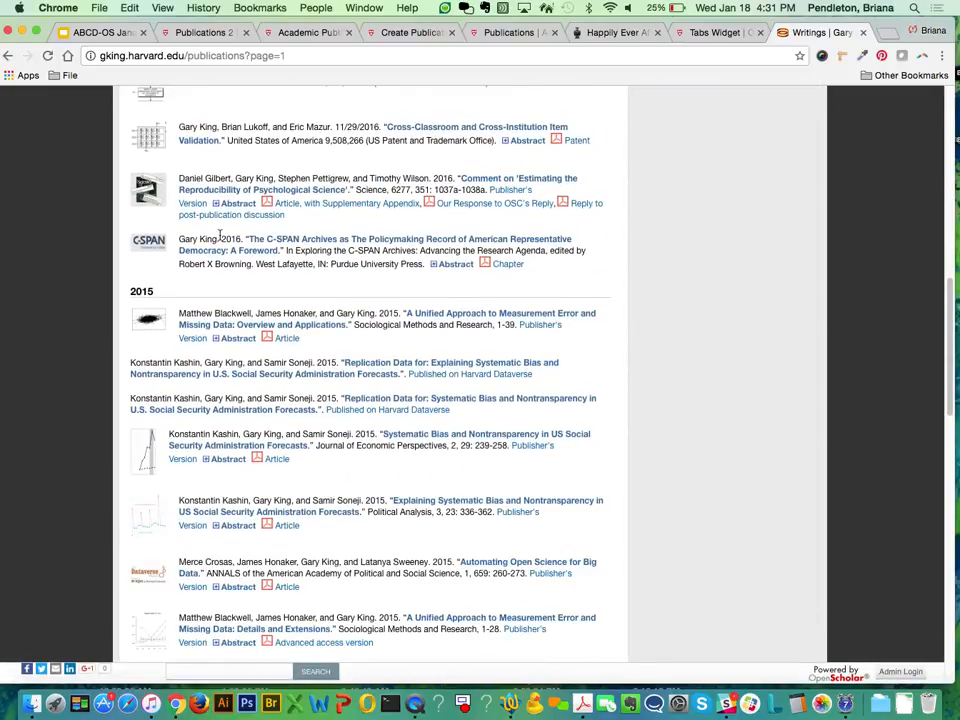
scroll(219, 235, down, 5)
scroll(219, 235, up, 20)
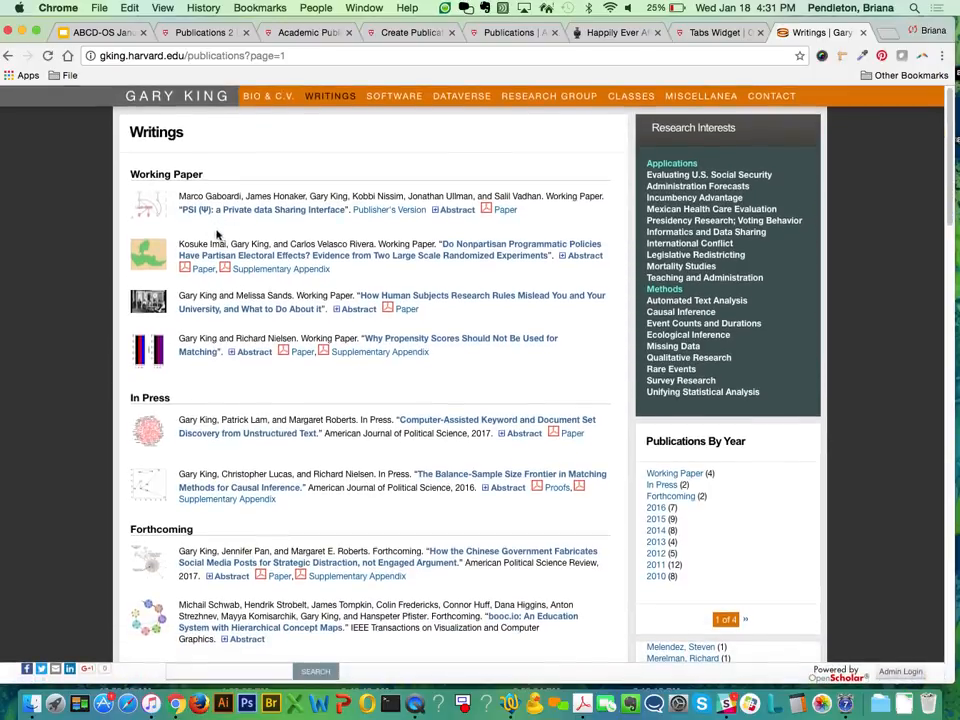
- Revisit the Publications 2 page with its location tabs, and return to the "ABCD-OS January 2017" presentation in Google Slides
click(105, 32)
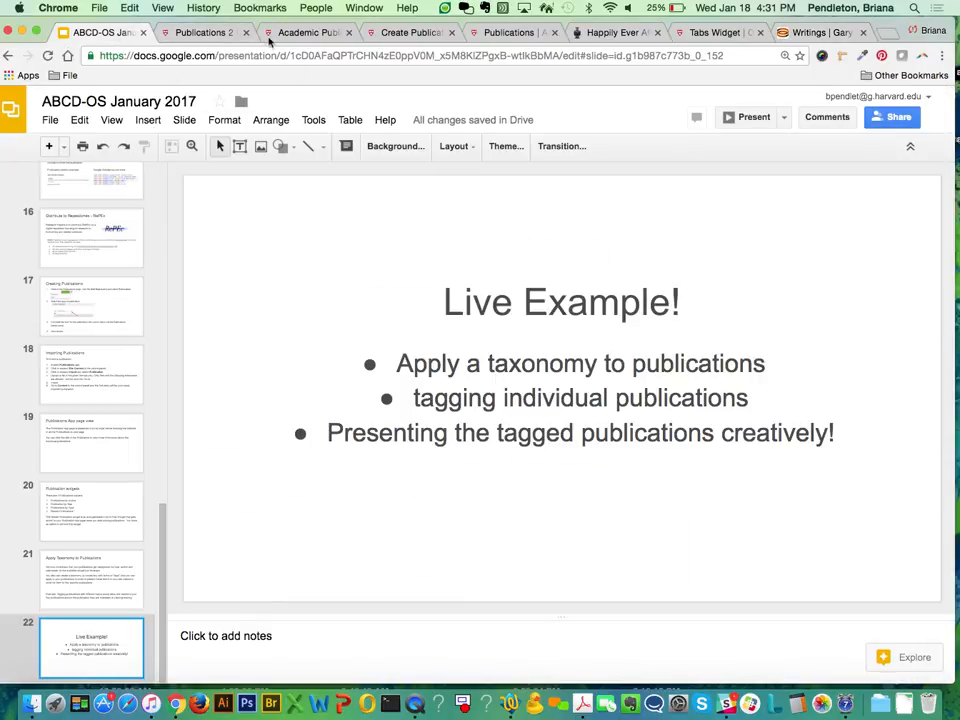
click(162, 32)
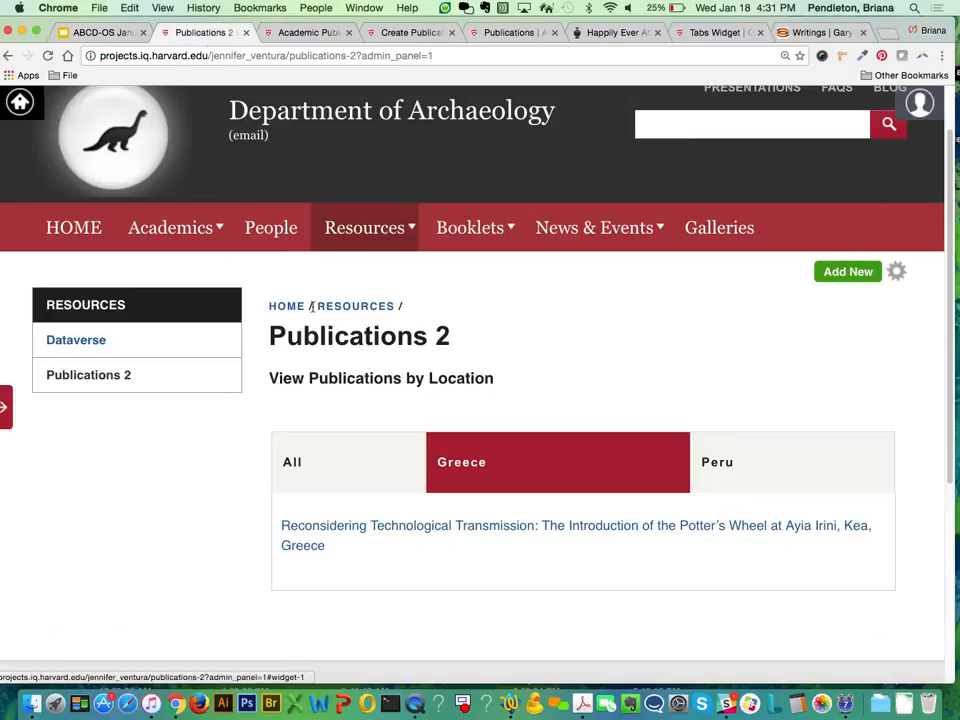
mouse_move(430, 478)
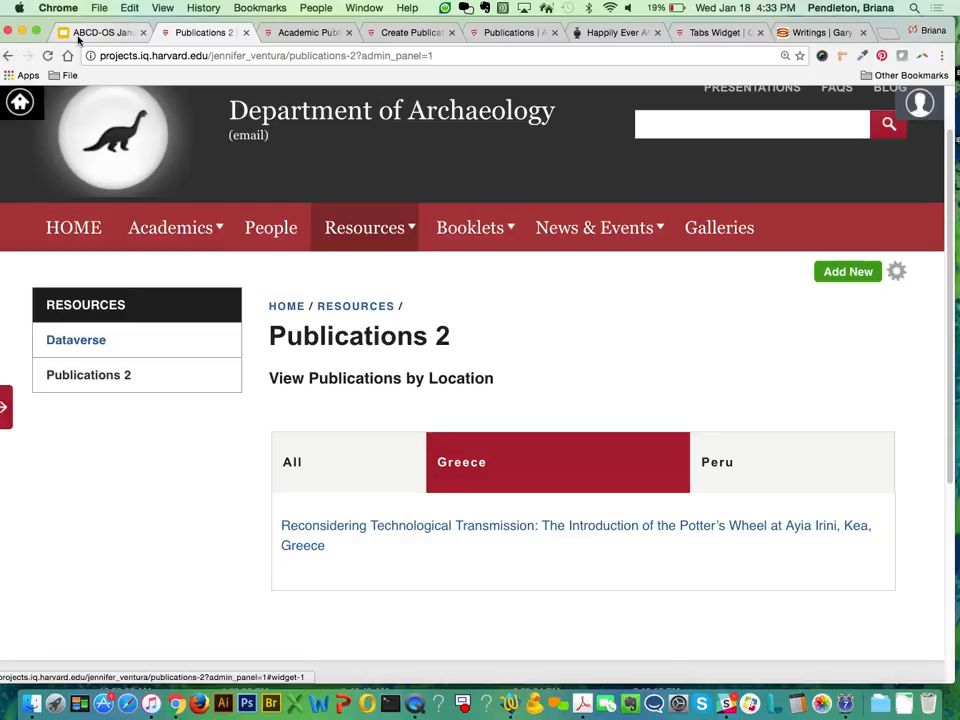
click(78, 40)
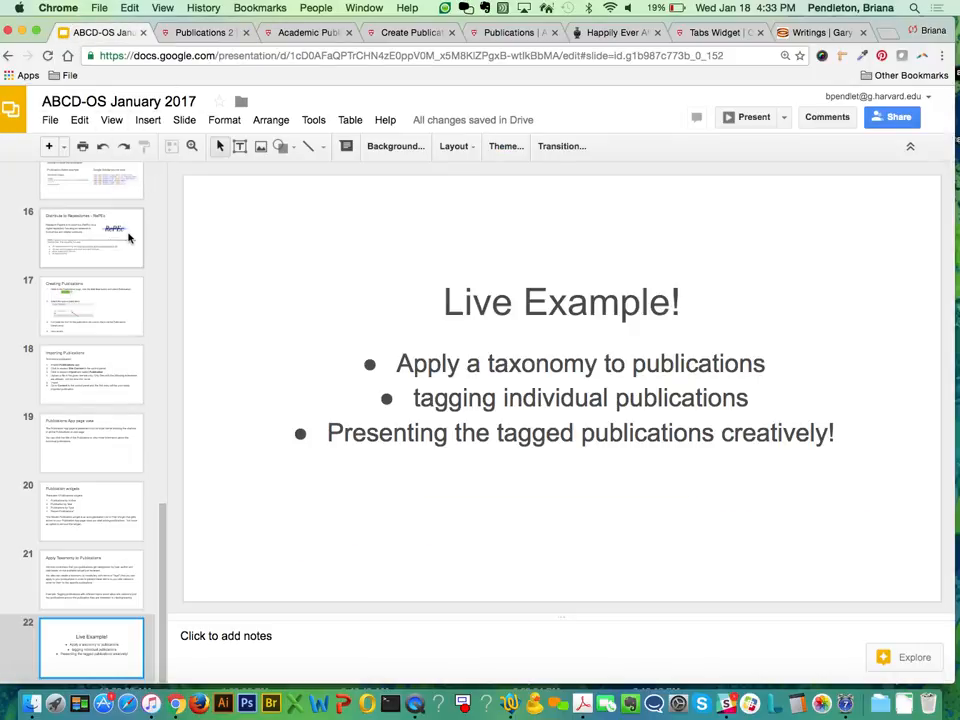